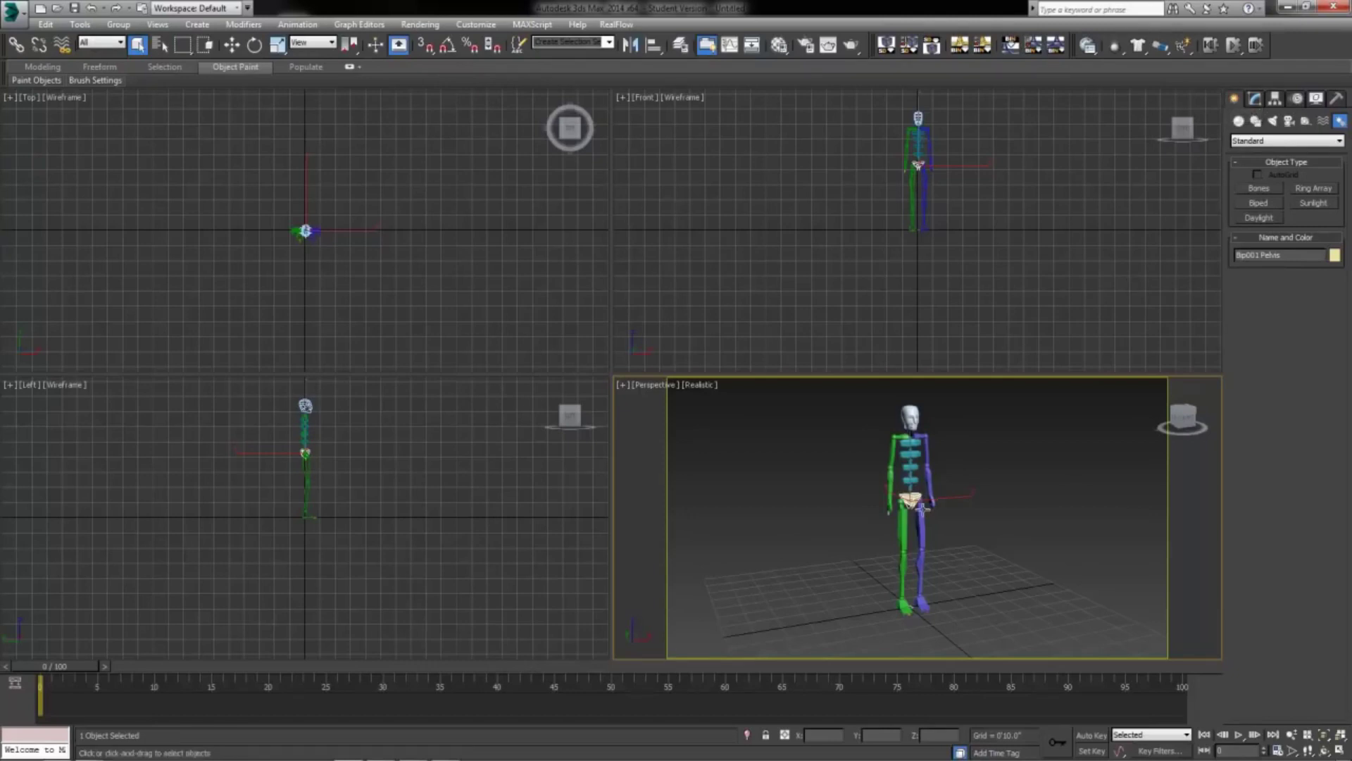
Show the biped's motion parameters and collapse the Bend Links, Key Info and Track Selection sections
left_click(1297, 99)
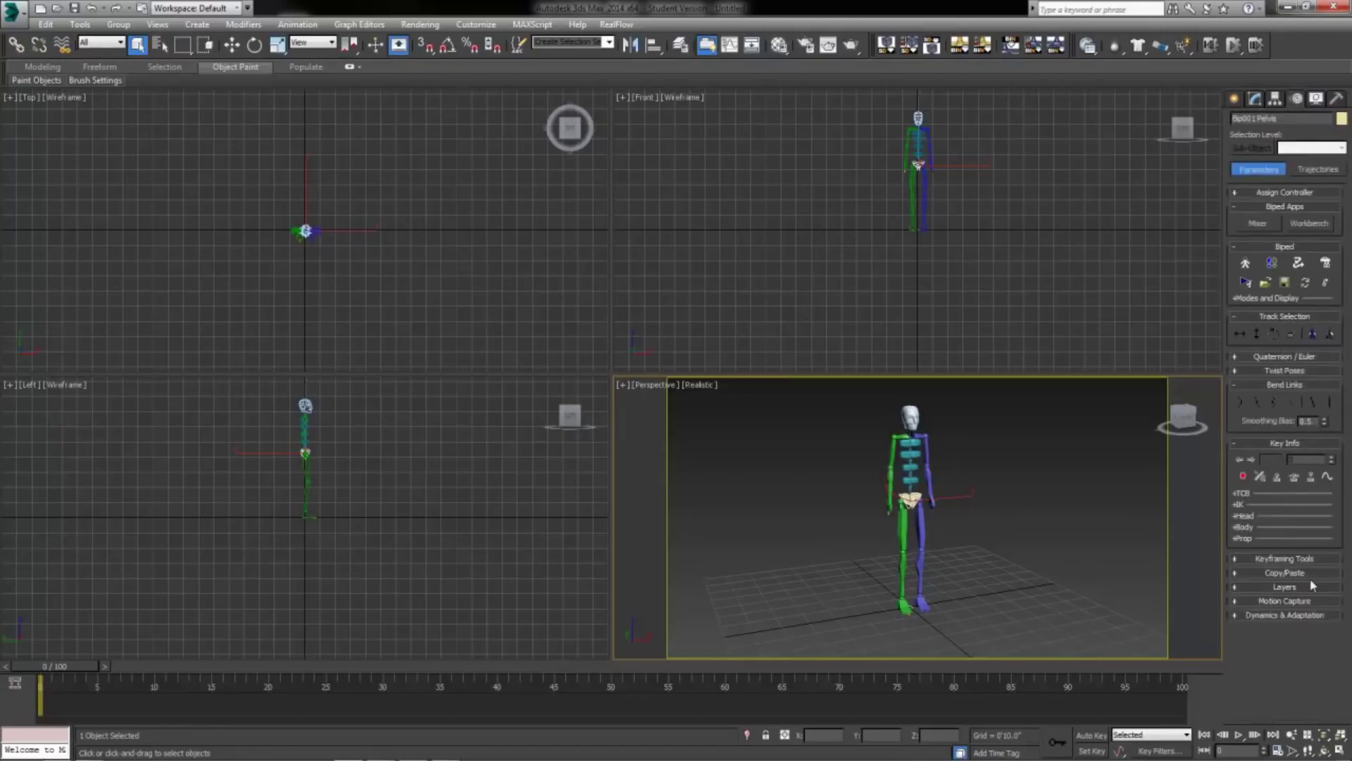
left_click(1284, 386)
left_click(1275, 400)
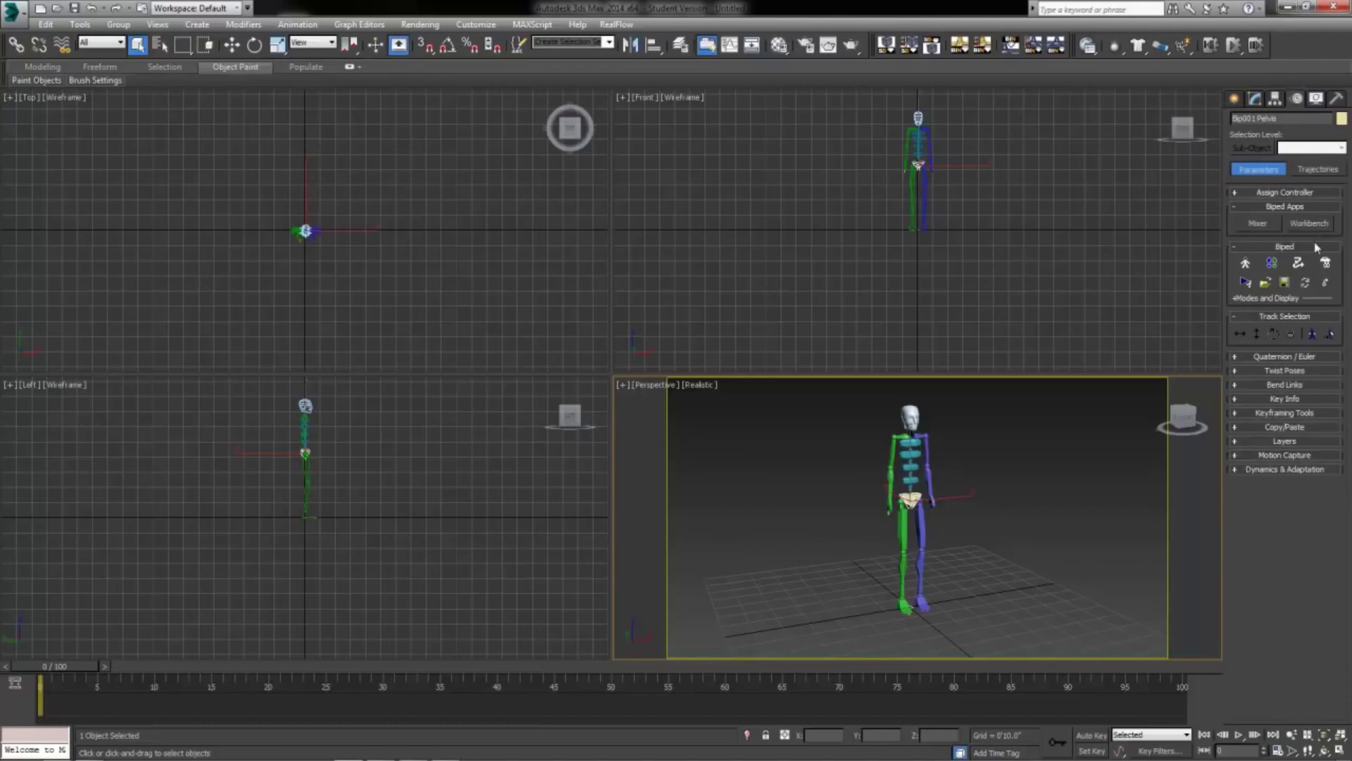
left_click(1288, 316)
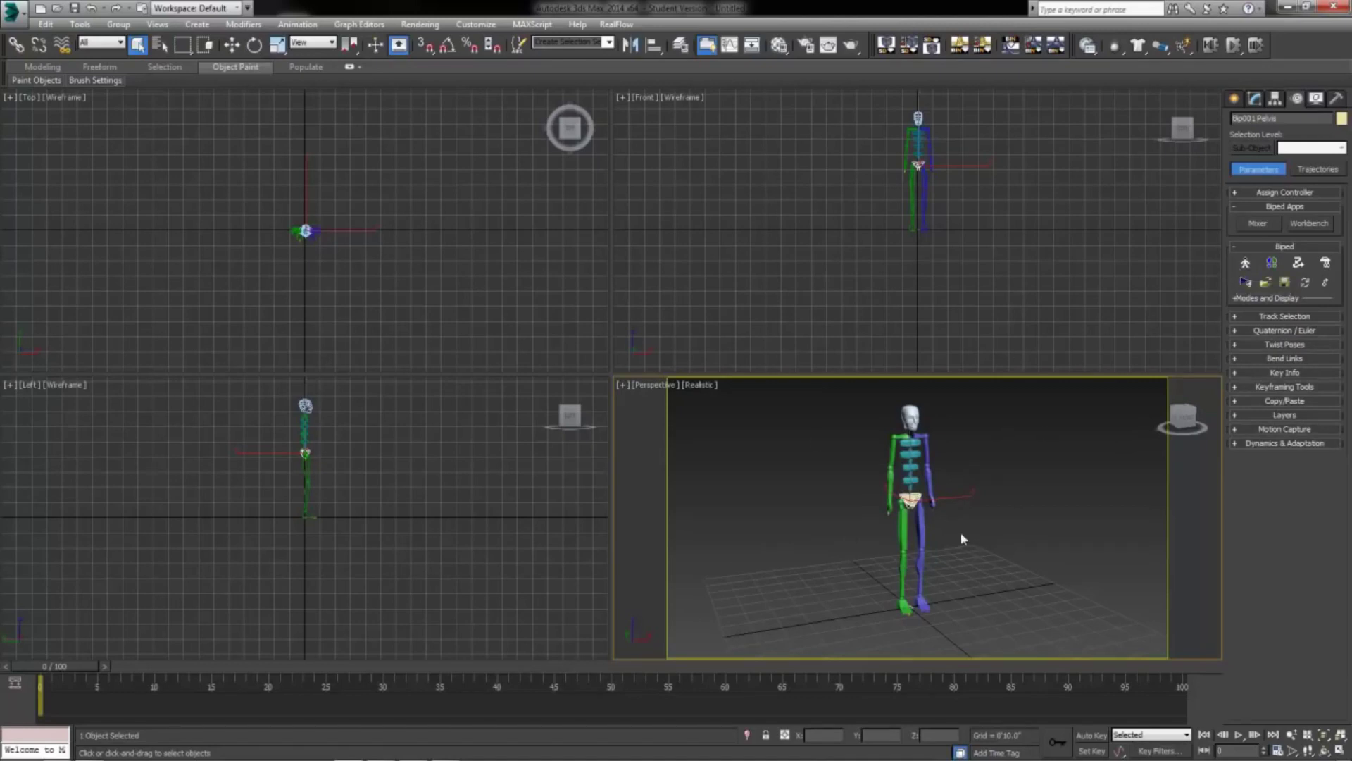
Turn on Figure Mode for the biped and expand its Structure settings
scroll(887, 525, "up", 5)
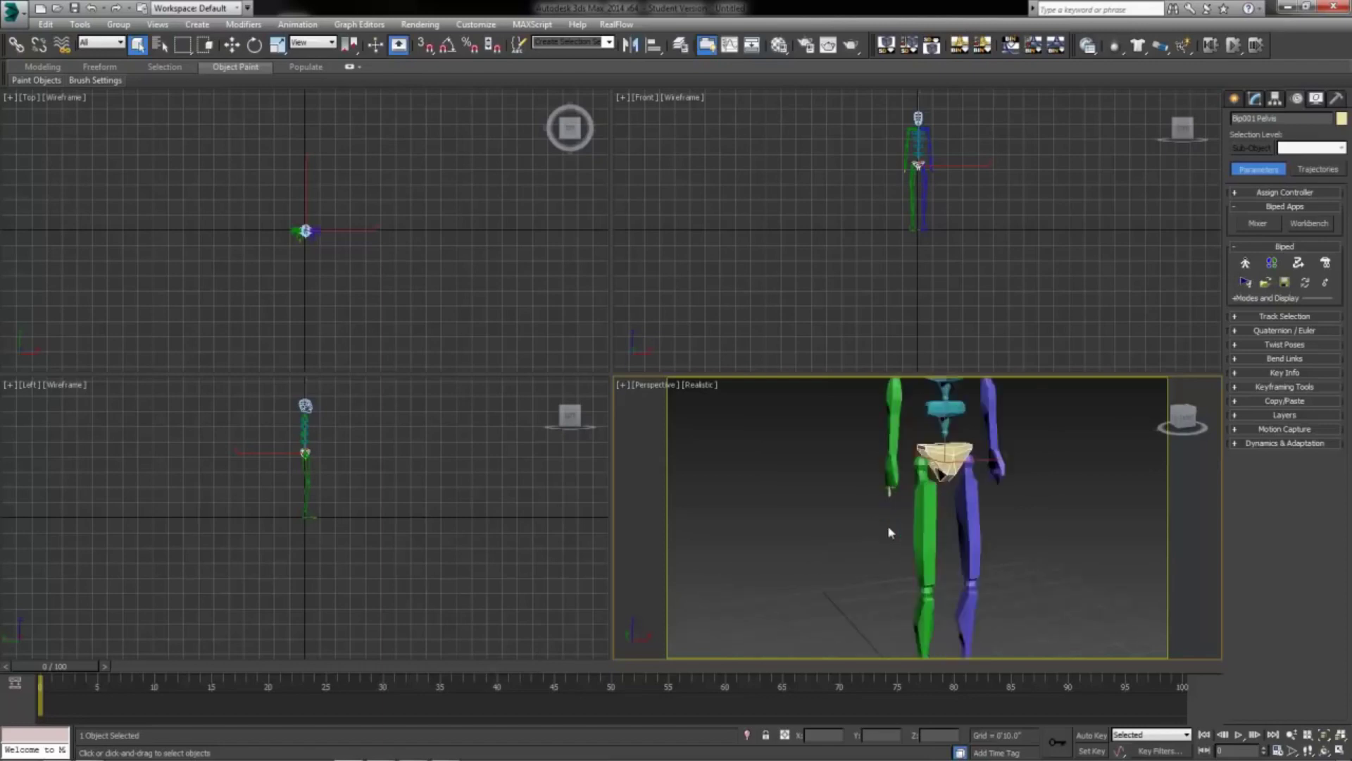
scroll(887, 526, "up", 2)
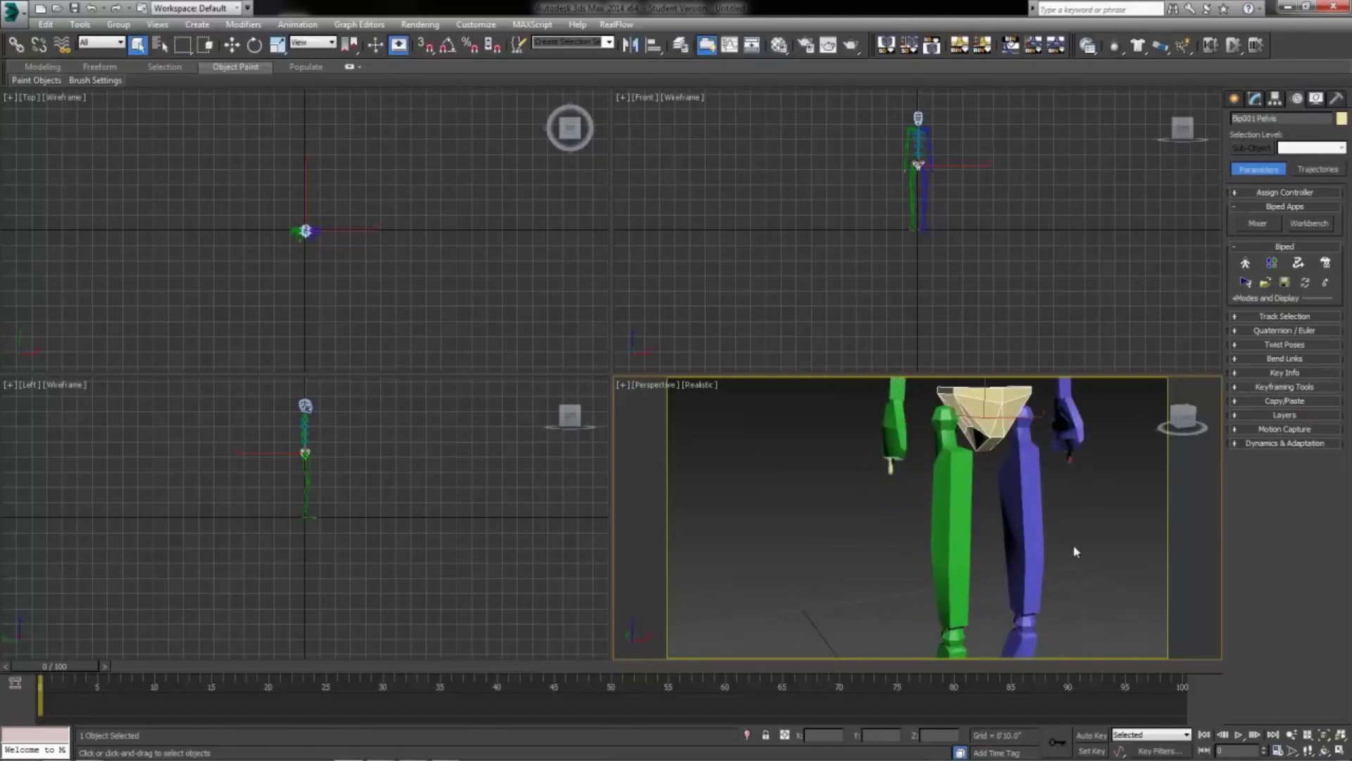
scroll(1076, 552, "down", 7)
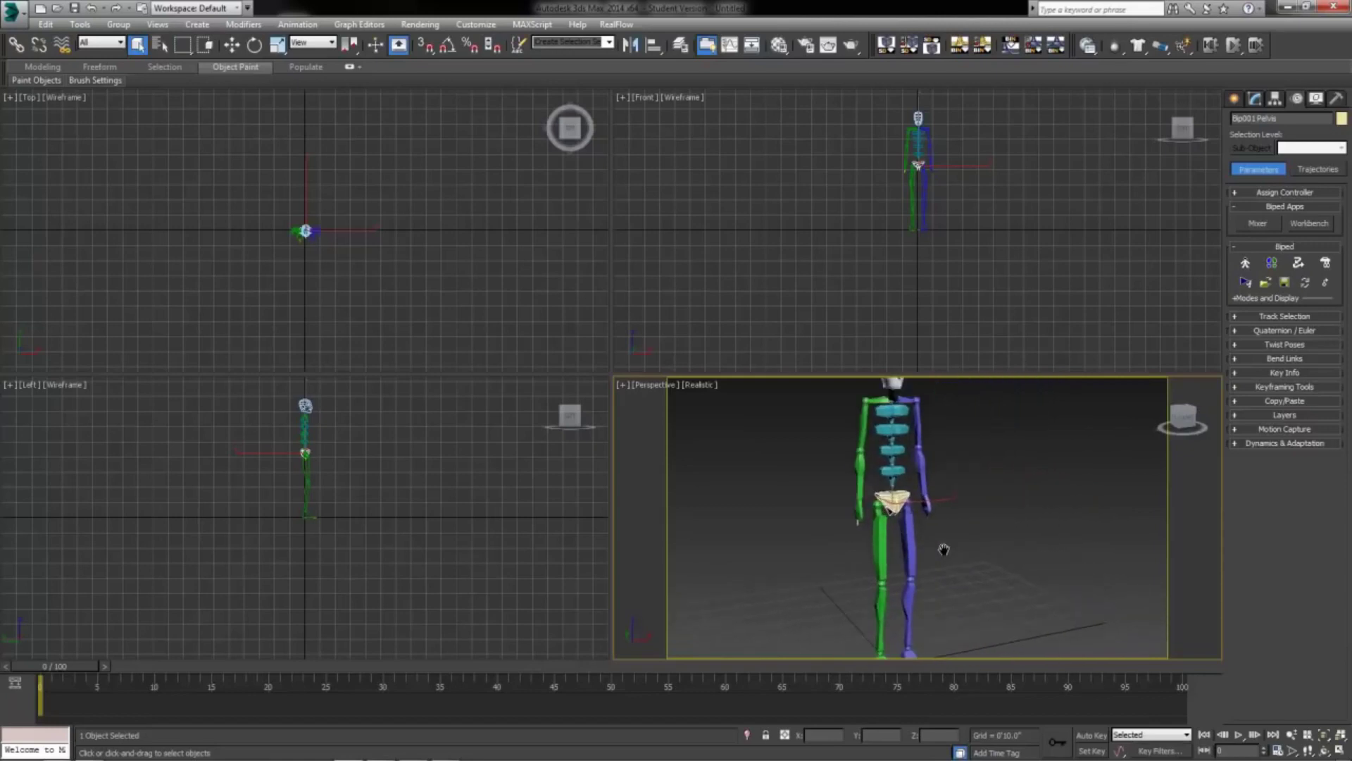
middle_click_drag(945, 549, 953, 531)
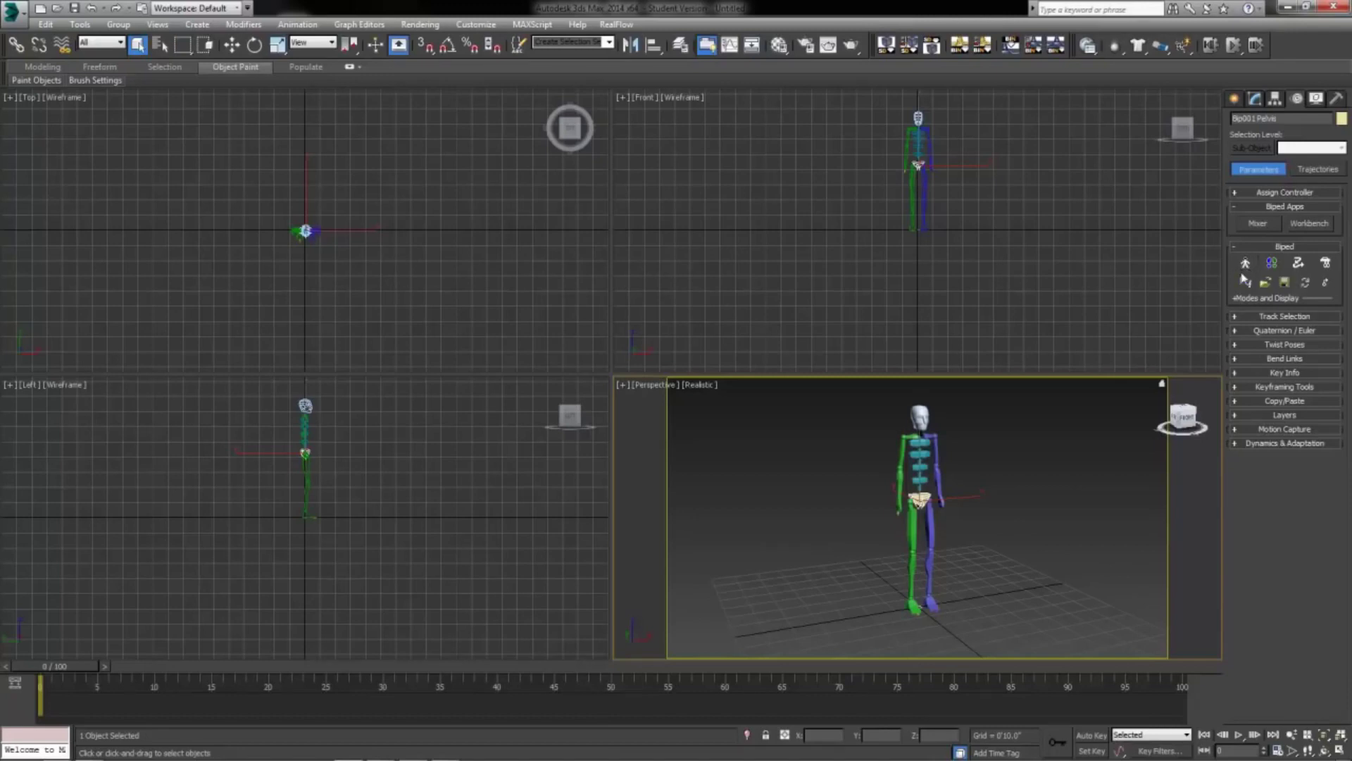
left_click(1246, 263)
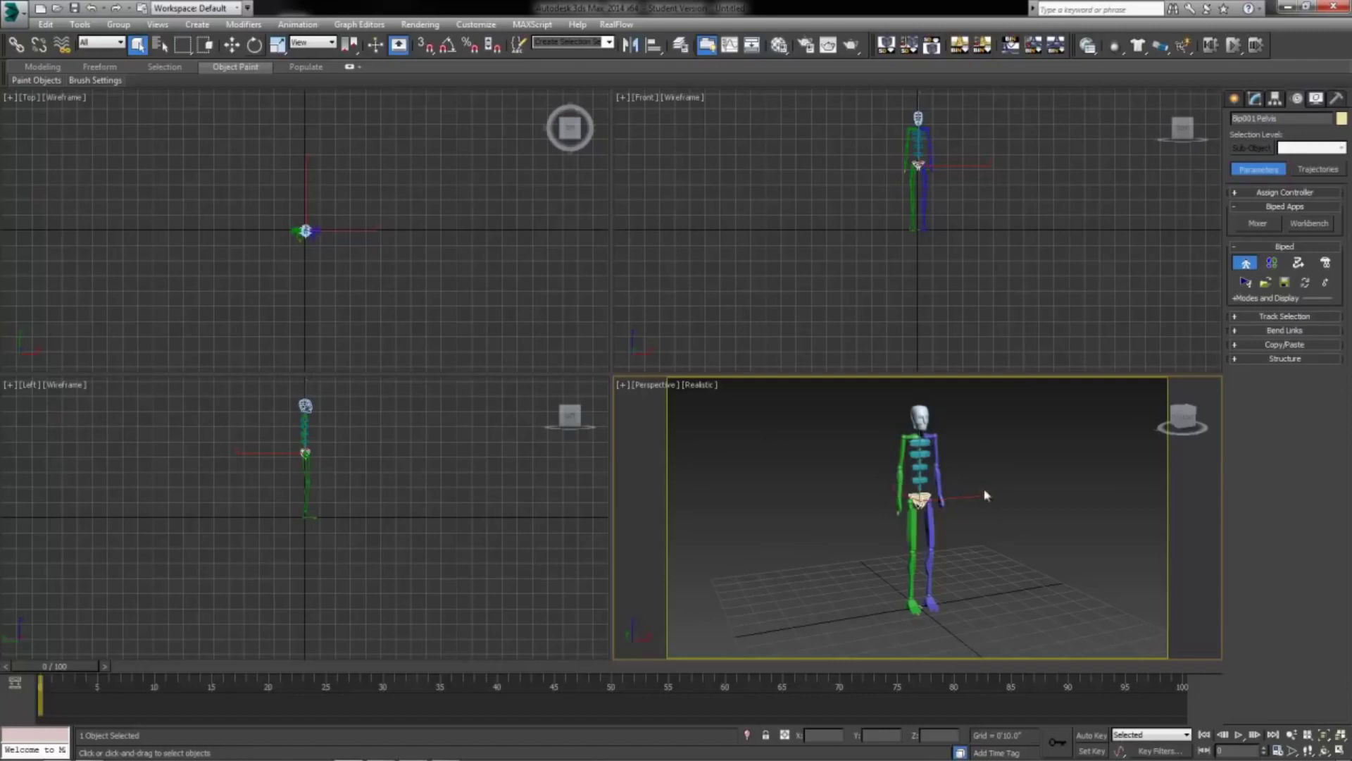
left_click(1280, 359)
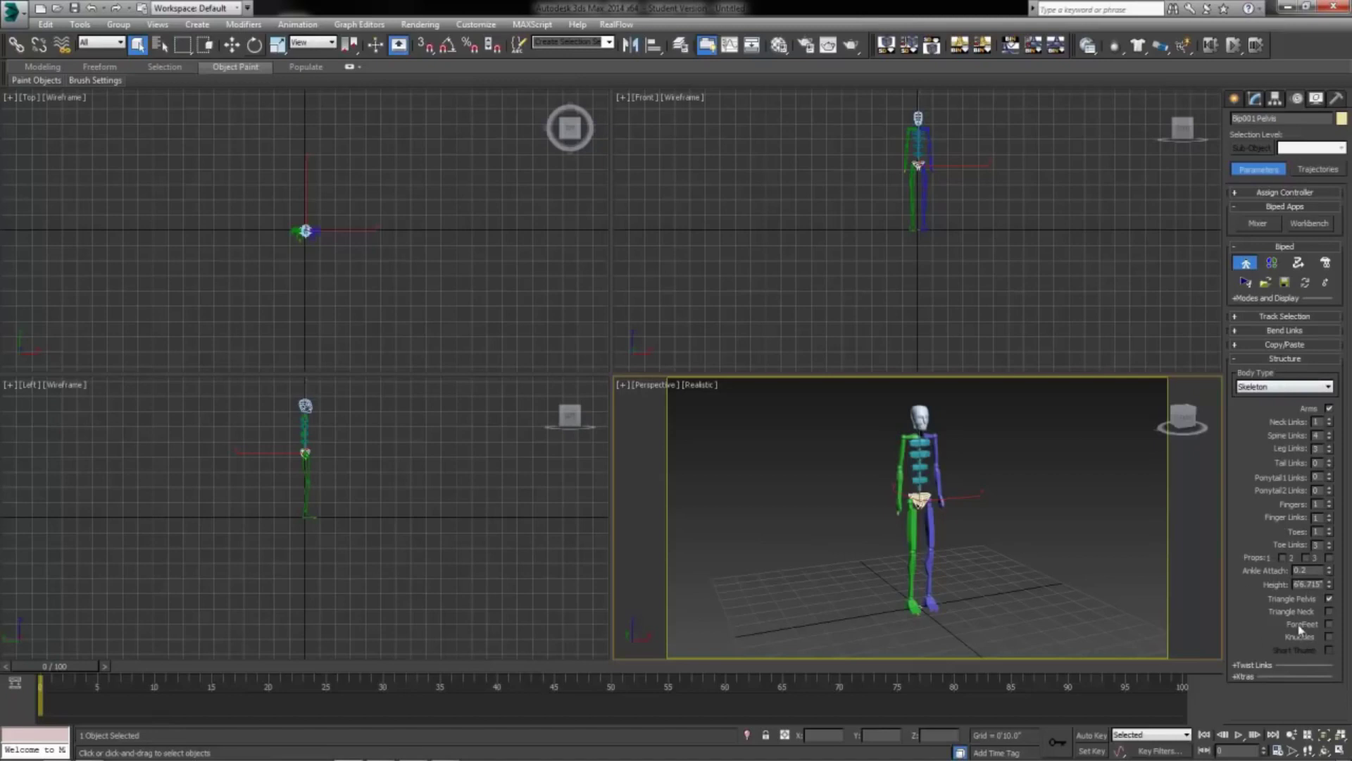
Try the Male, Female and Classic body types on the biped and set it back to Skeleton
left_click(1298, 389)
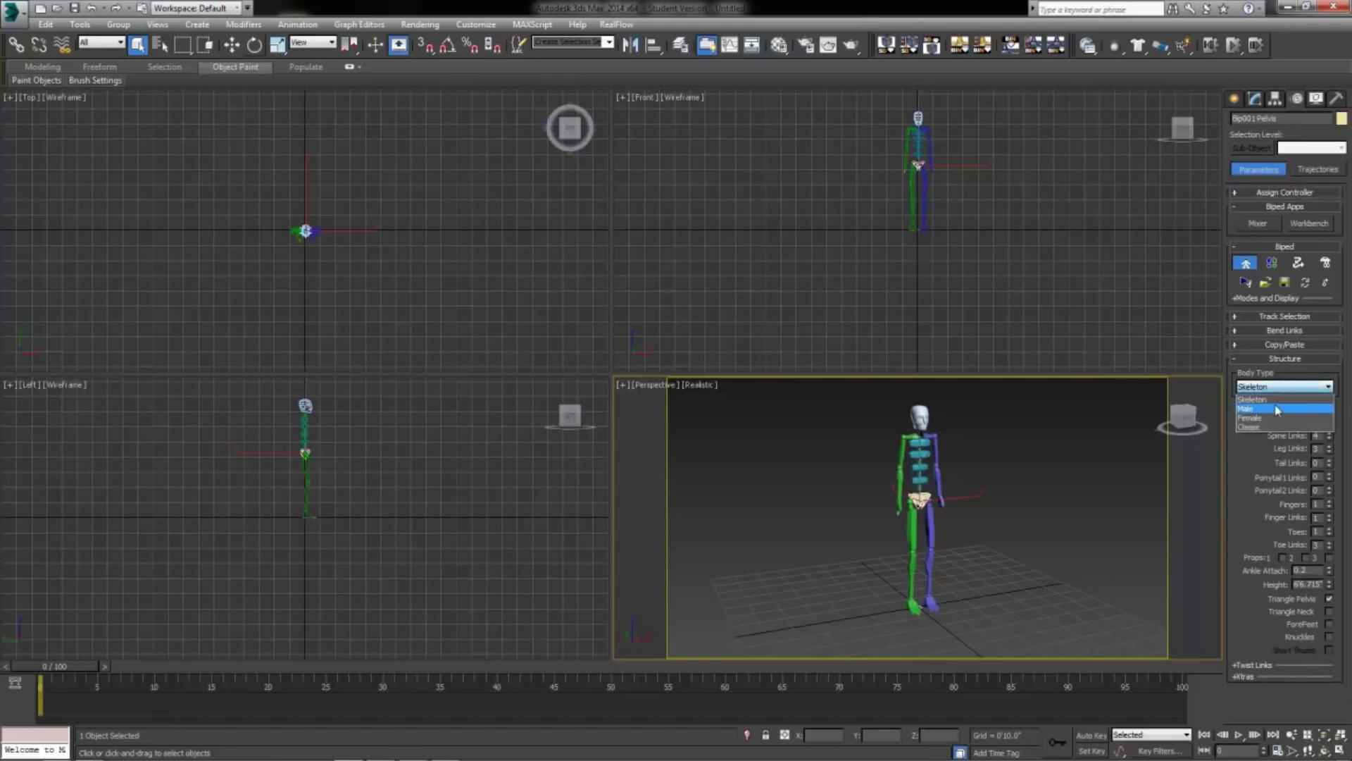
left_click(1277, 409)
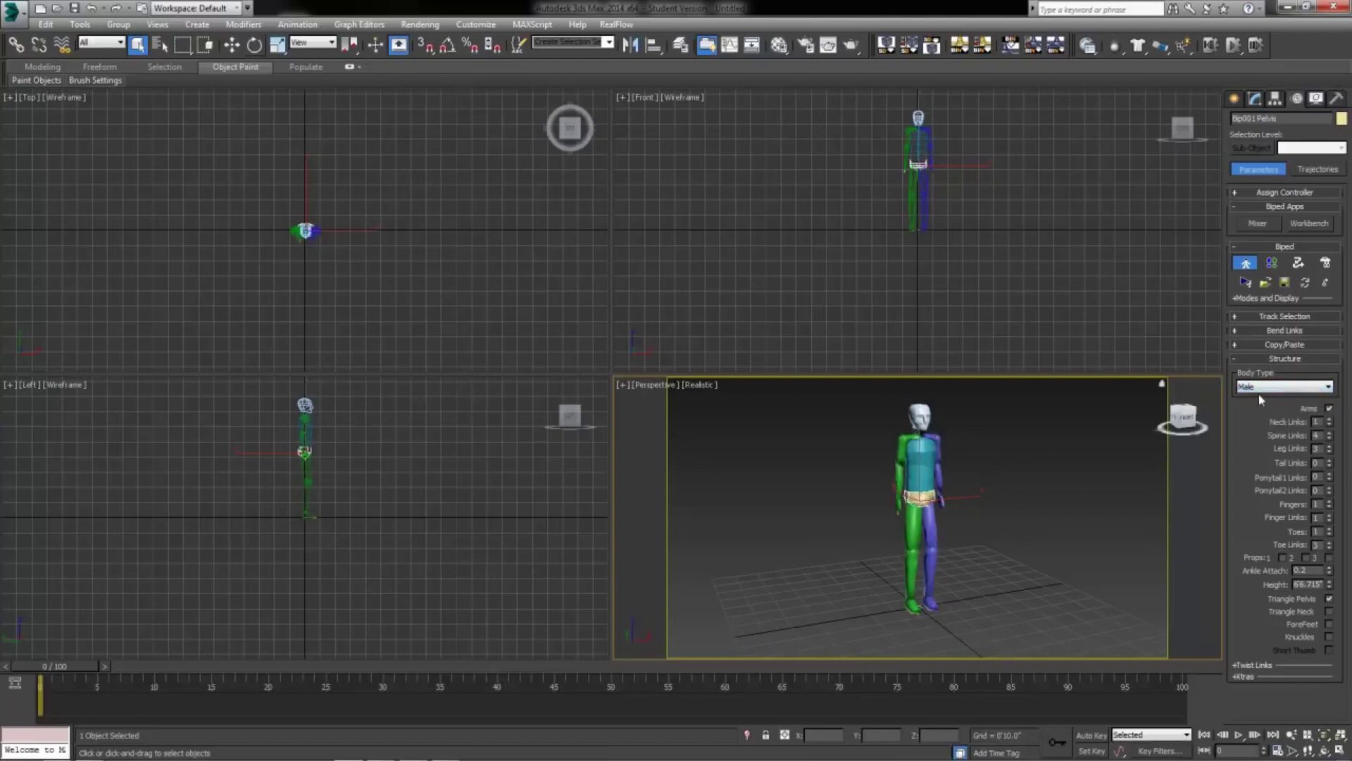
left_click(1285, 387)
left_click(1272, 420)
left_click(1286, 387)
left_click(1270, 432)
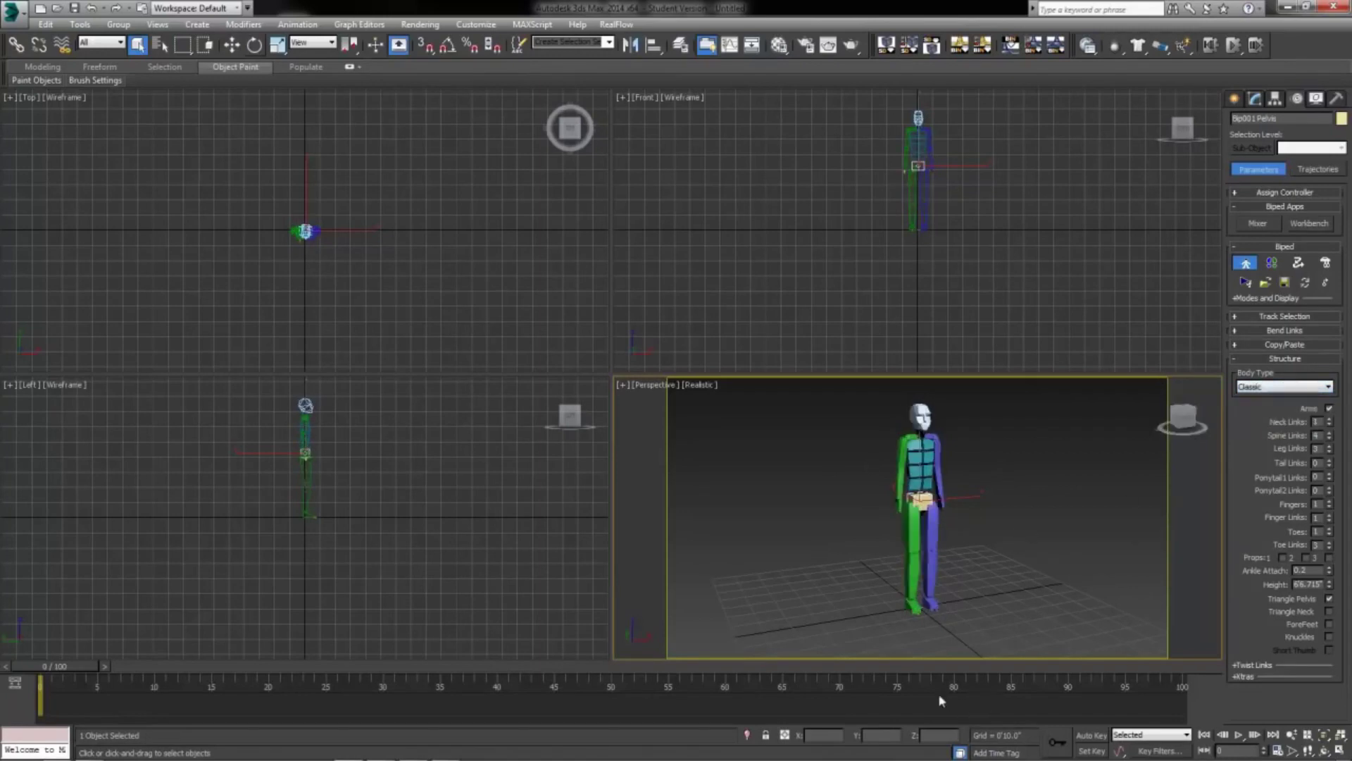
left_click(1283, 387)
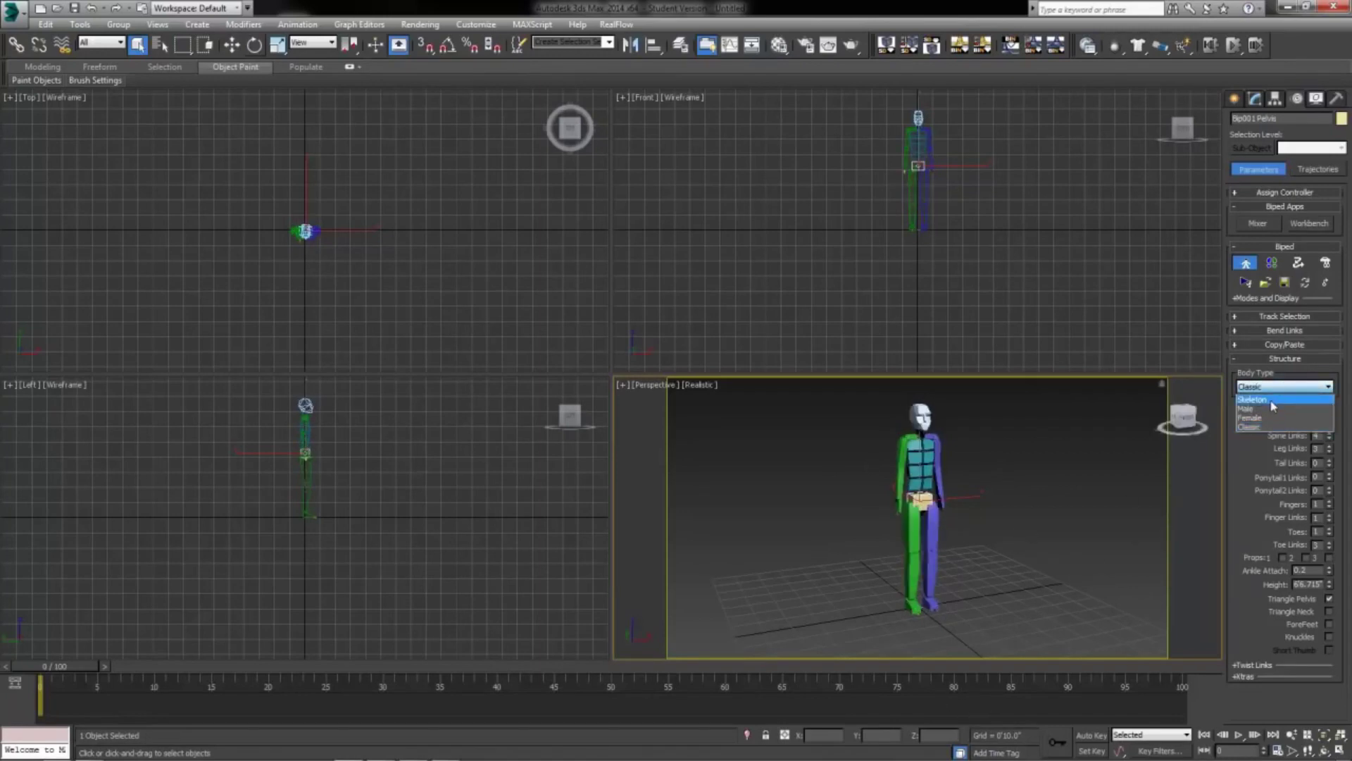
left_click(1273, 401)
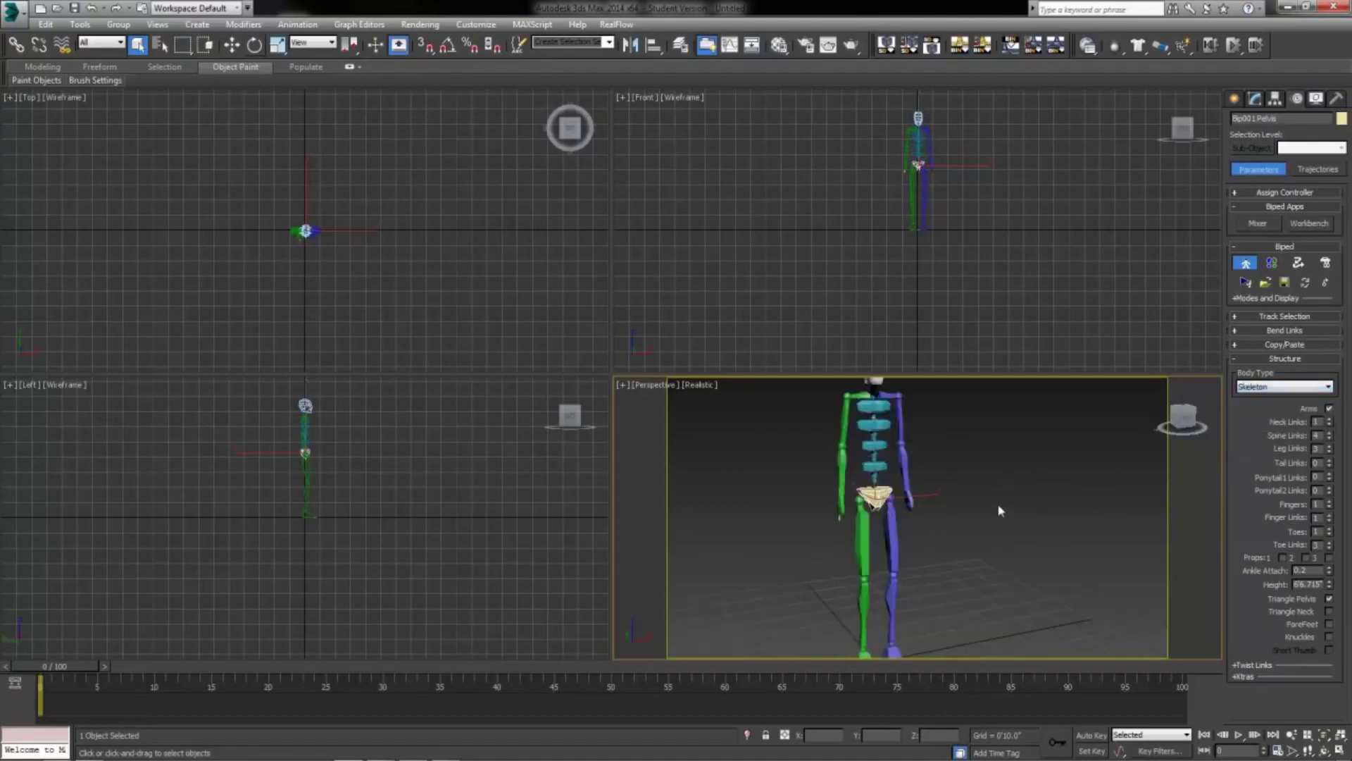
Set the biped's spine links to 3
left_click_drag(1320, 422, 1276, 423)
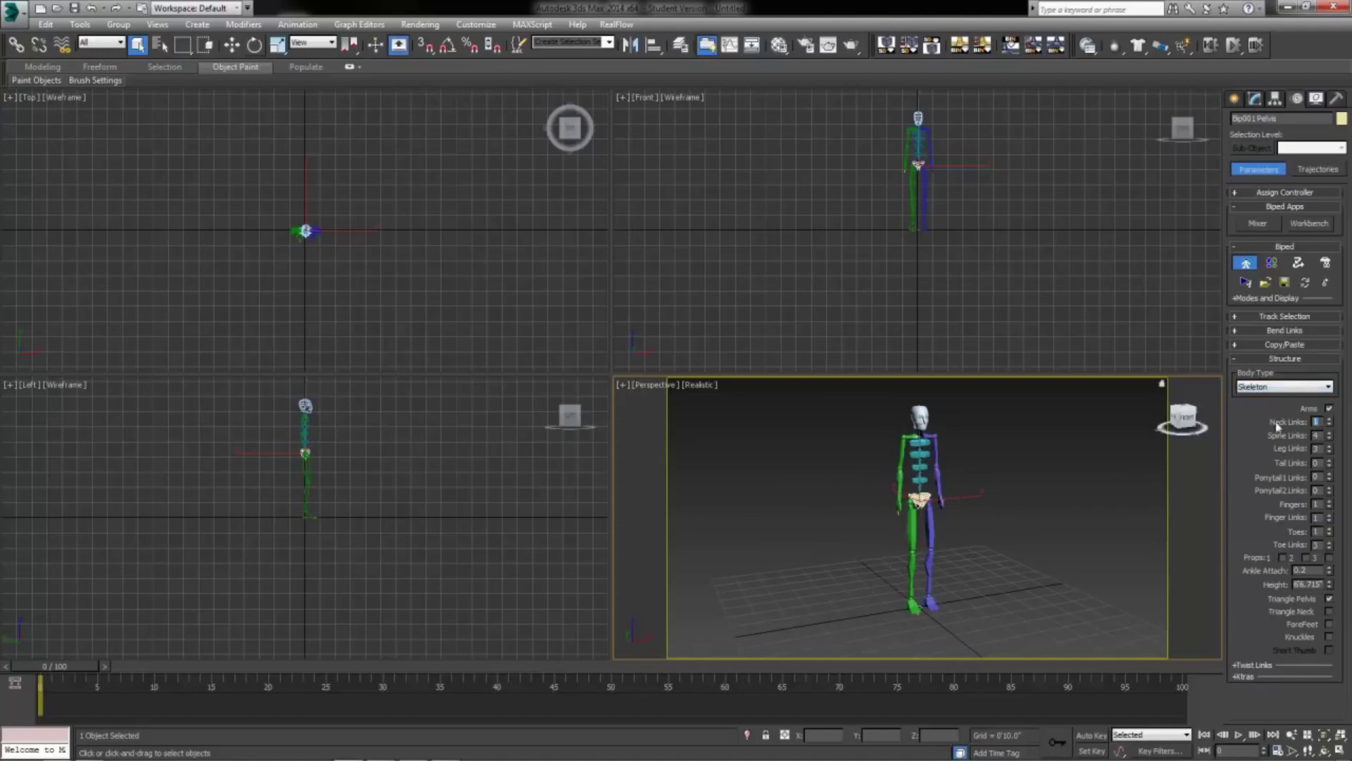
key("Tab")
key("Tab")
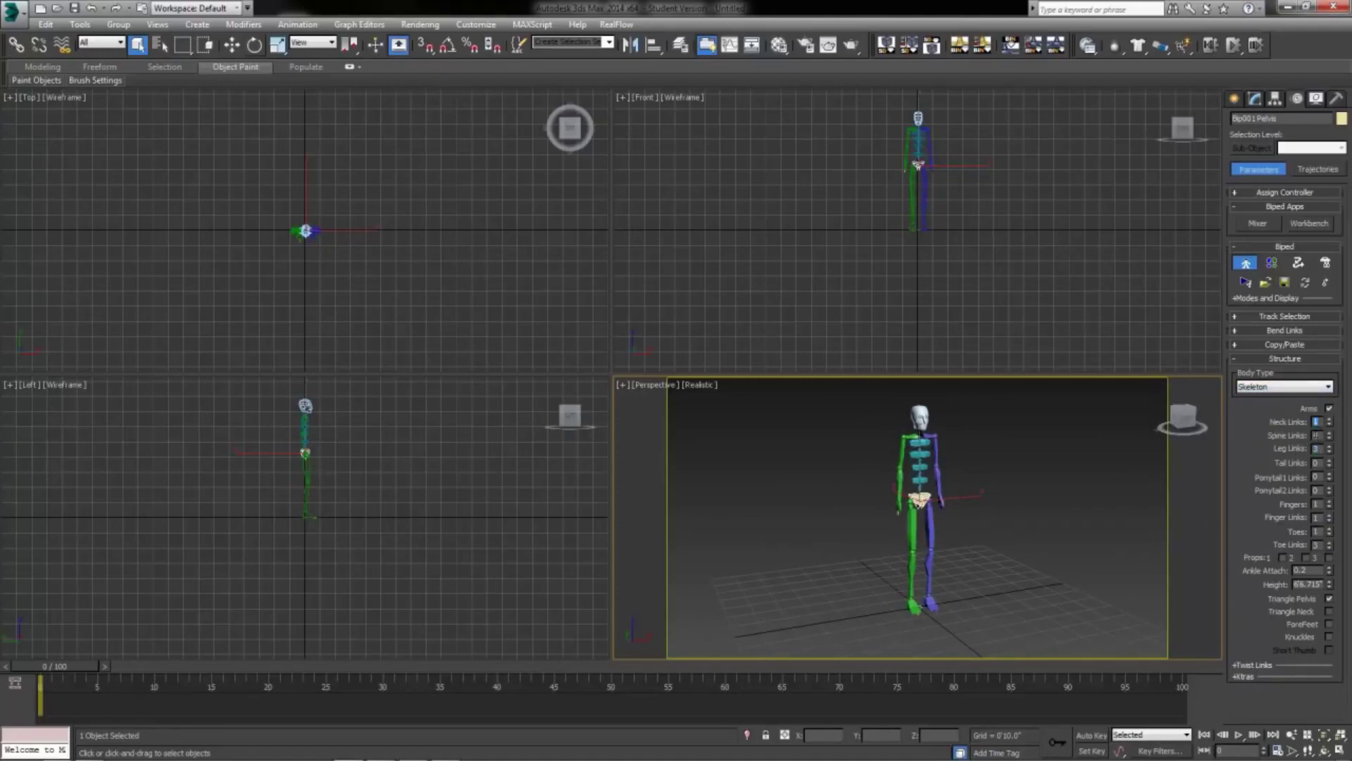
double_click(1314, 436)
key("Return")
Set the biped's fingers to 5, finger links to 3 and toe links to 1
left_click(1317, 504)
scroll(878, 583, "up", 3)
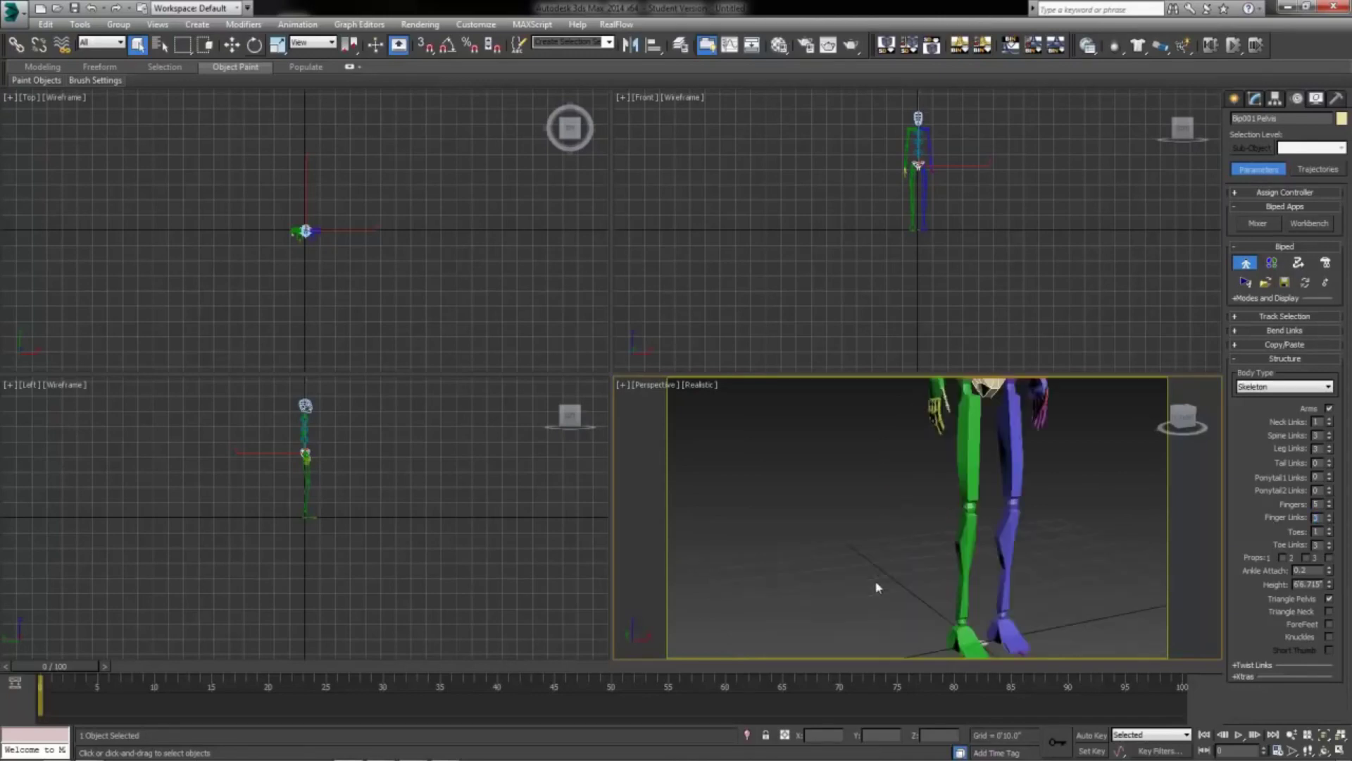
scroll(927, 492, "up", 3)
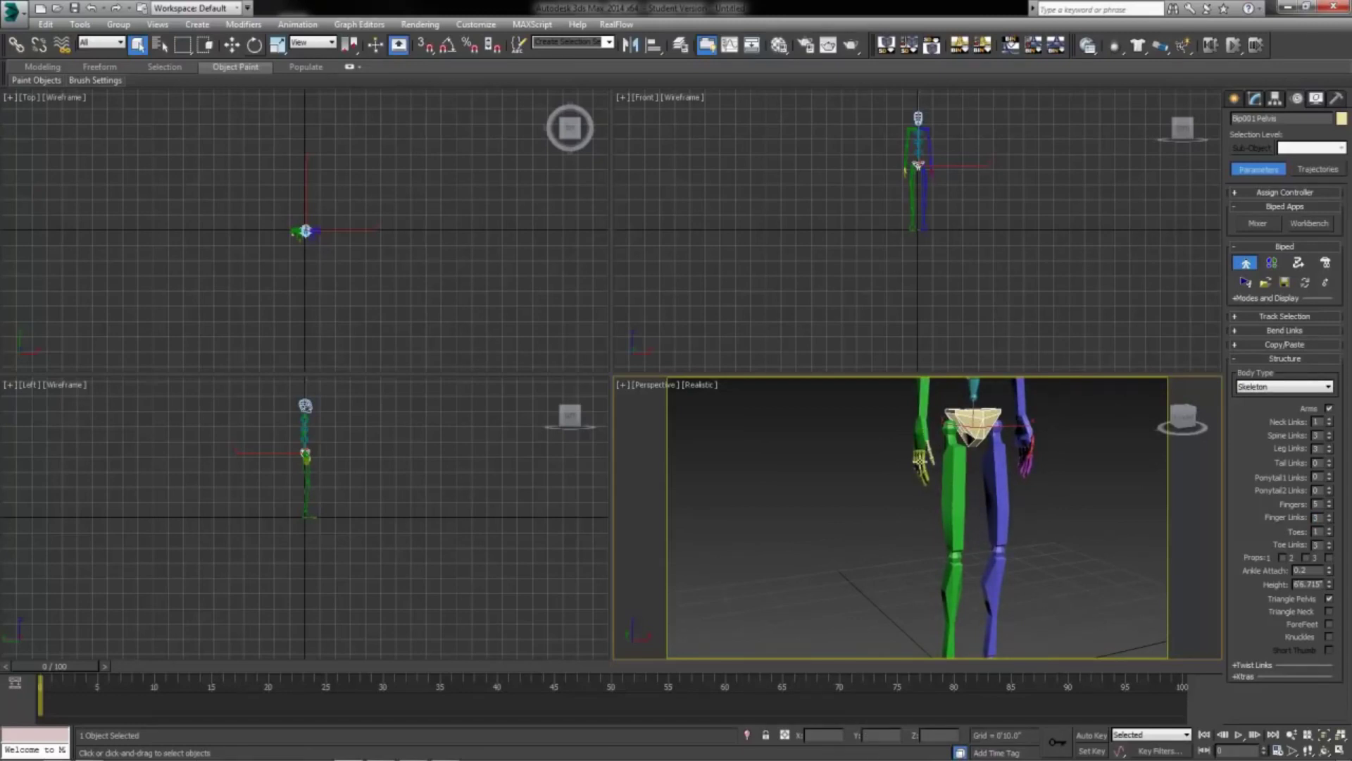
scroll(1056, 534, "down", 3)
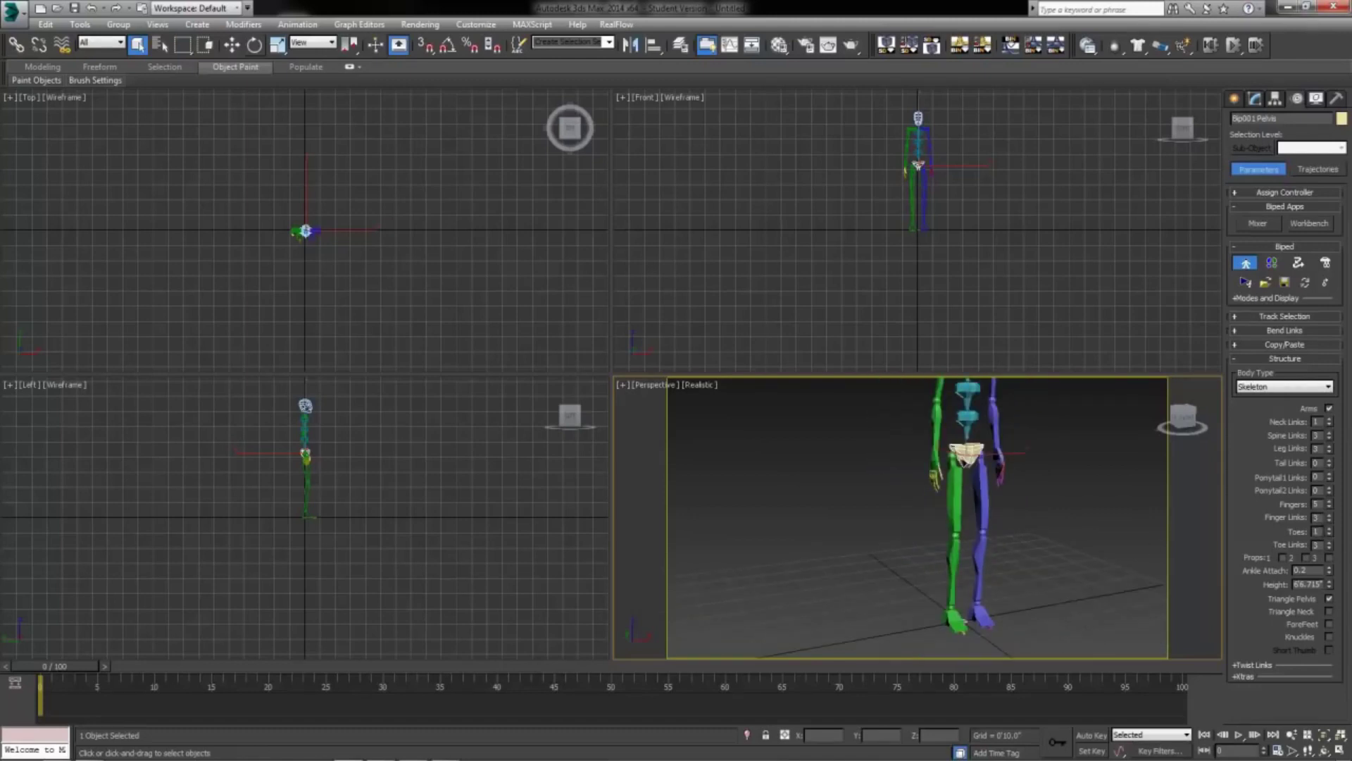
key("Tab")
Try the biped's props 1, 2 and 3 and a different ankle attachment, restoring the original settings for both
left_click(1286, 560)
left_click(1307, 558)
left_click(1329, 558)
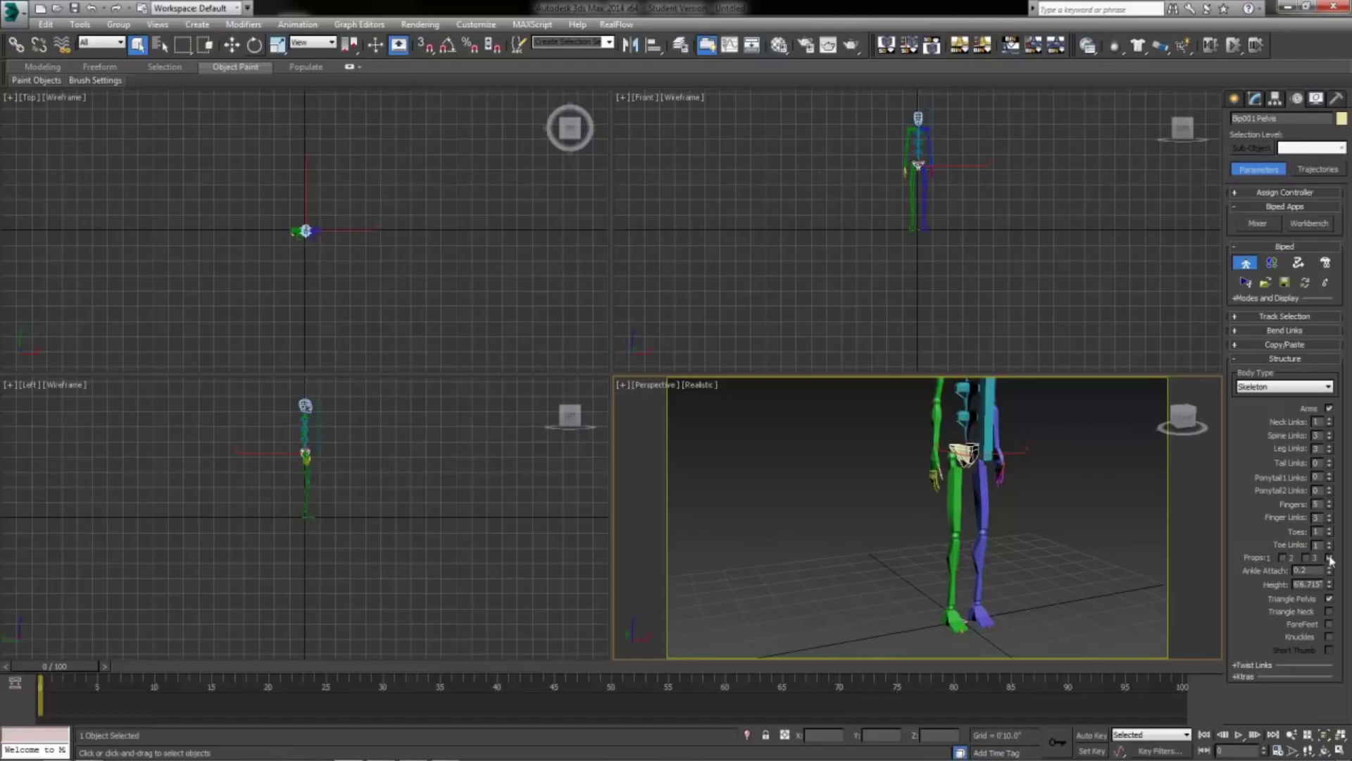
left_click(1329, 557)
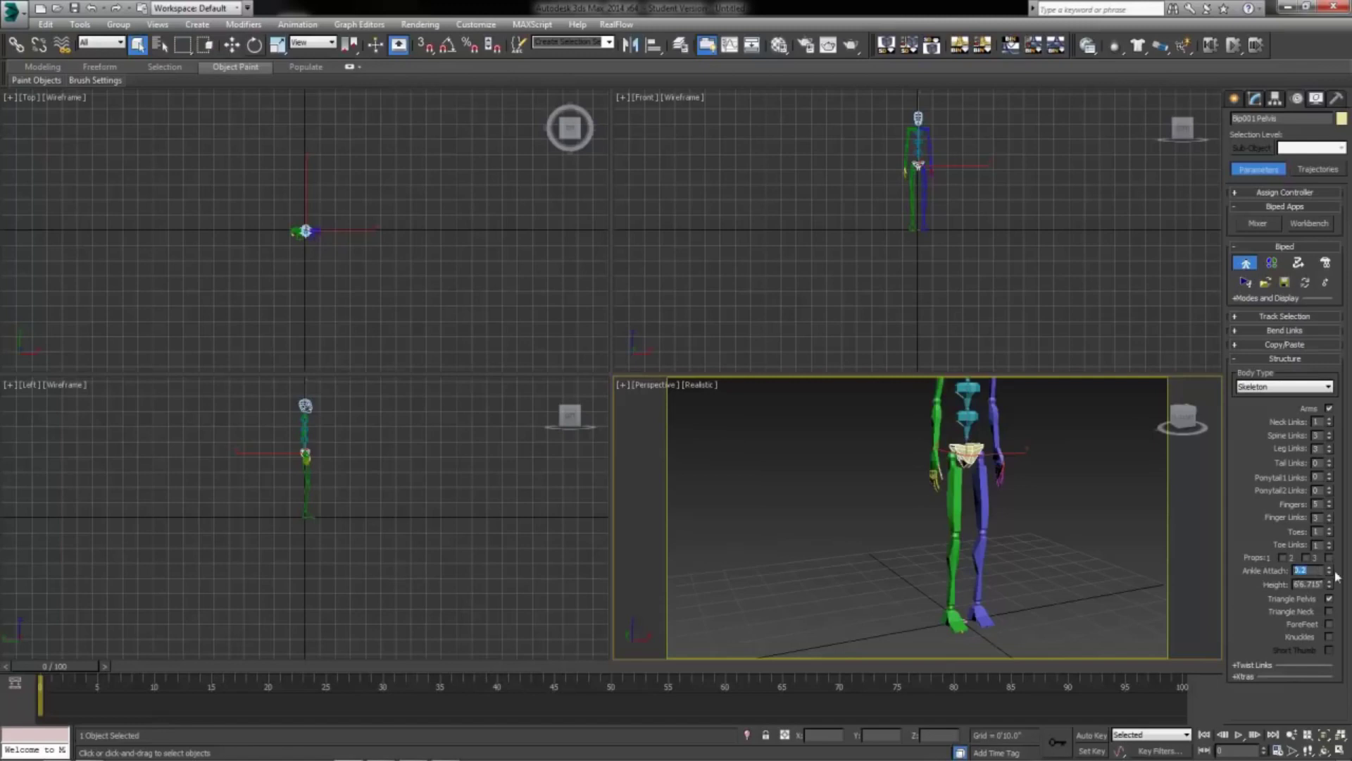
left_click_drag(1329, 574, 1306, 669)
key("ctrl+z")
Set the biped's height to 6 feet and check the effect of its Triangle Pelvis option
double_click(1295, 584)
type("6")
key("Return")
middle_click_drag(859, 554, 893, 554)
scroll(799, 584, "down", 2)
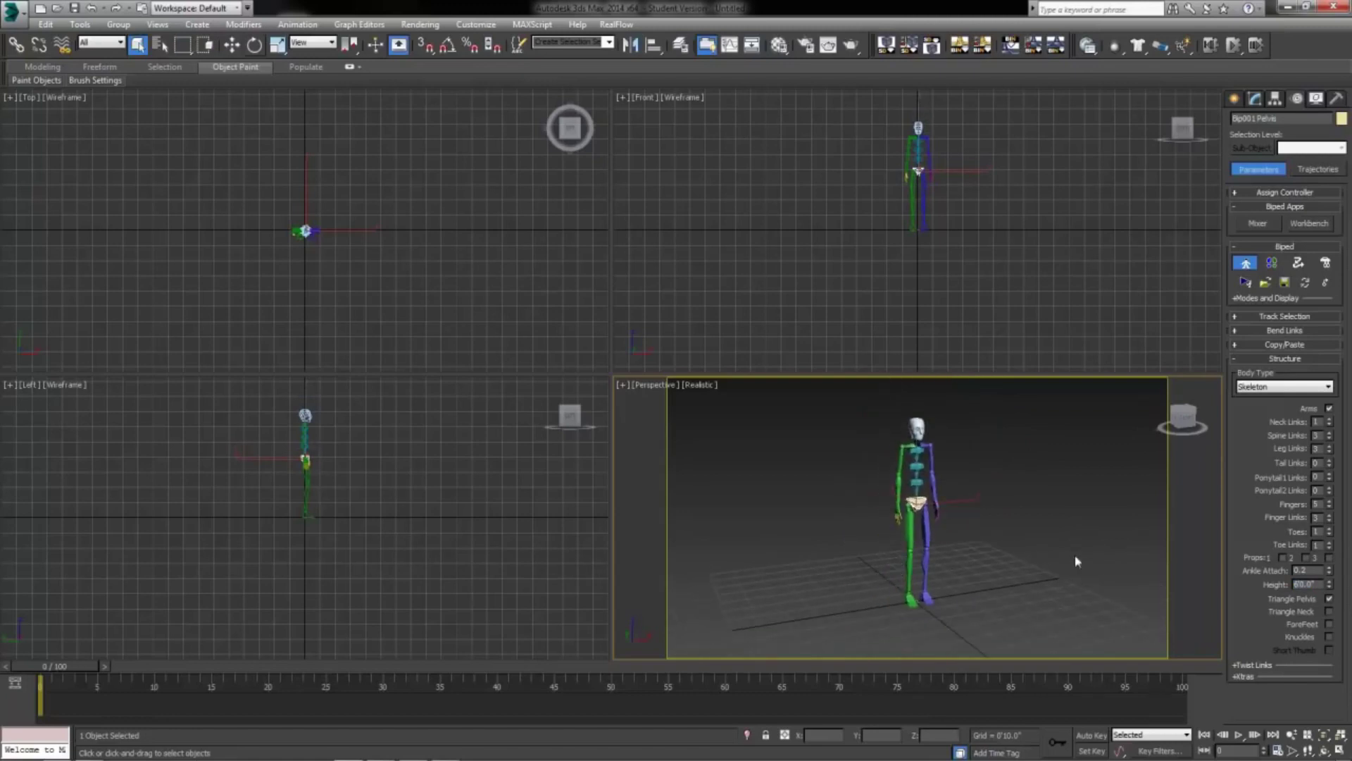
left_click(1329, 598)
Select the toe bones of both feet using symmetrical track selection and activate the Scale tool
scroll(908, 583, "up", 6)
scroll(909, 584, "up", 5)
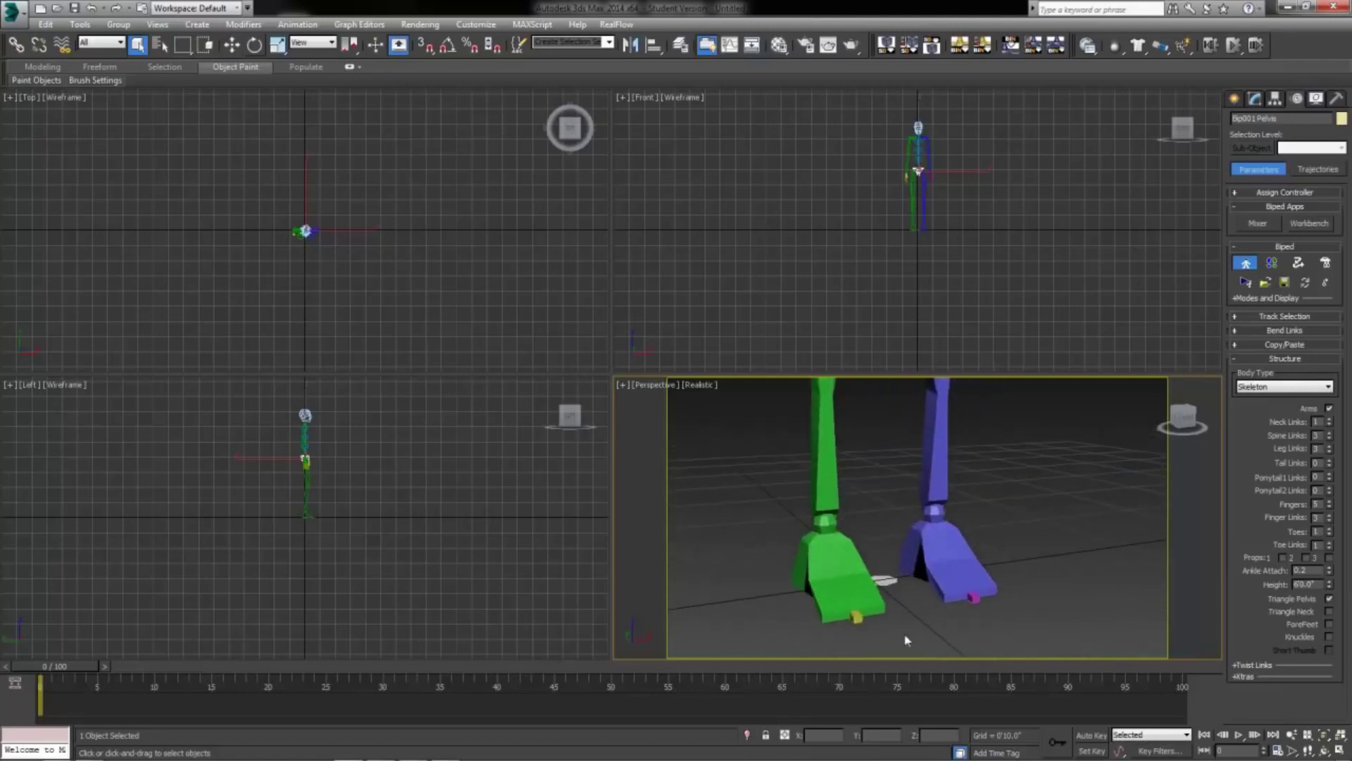
left_click(857, 618)
left_click(971, 598)
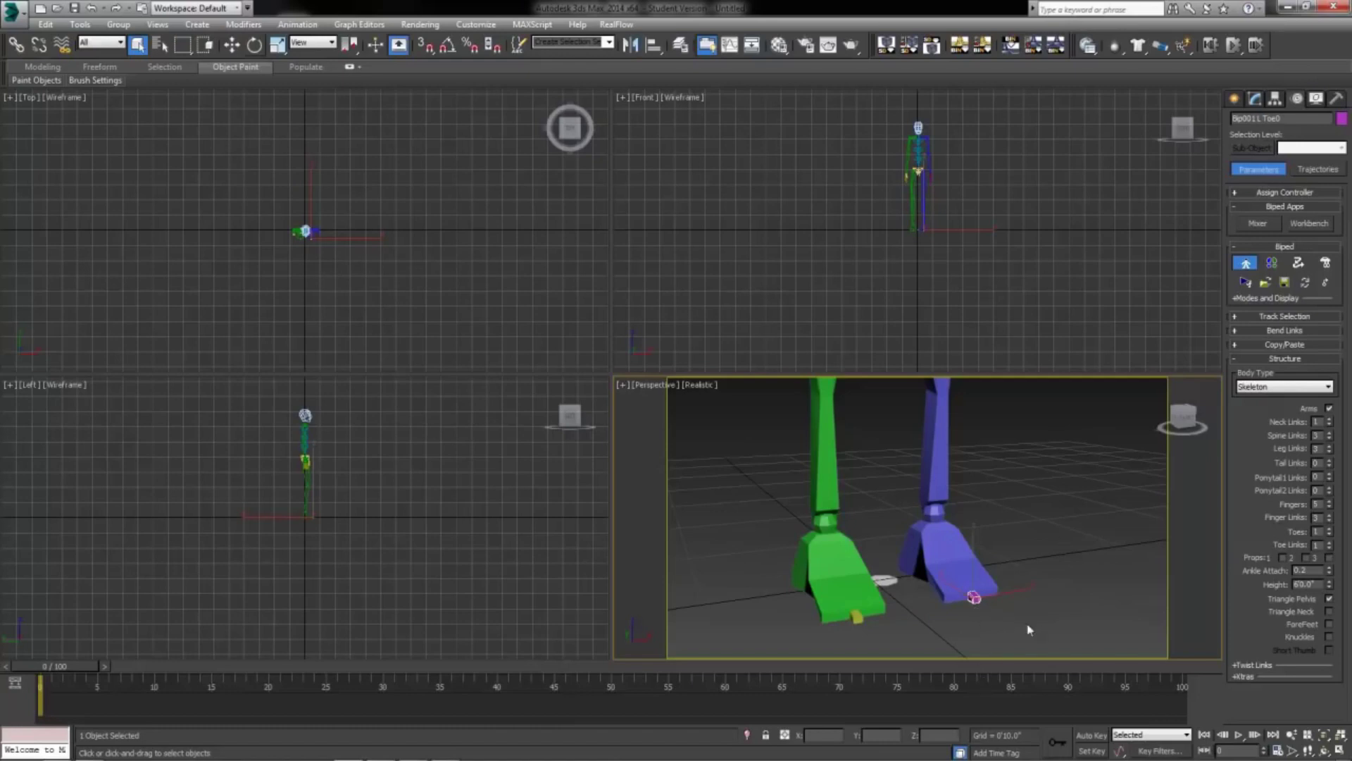
scroll(958, 507, "down", 3)
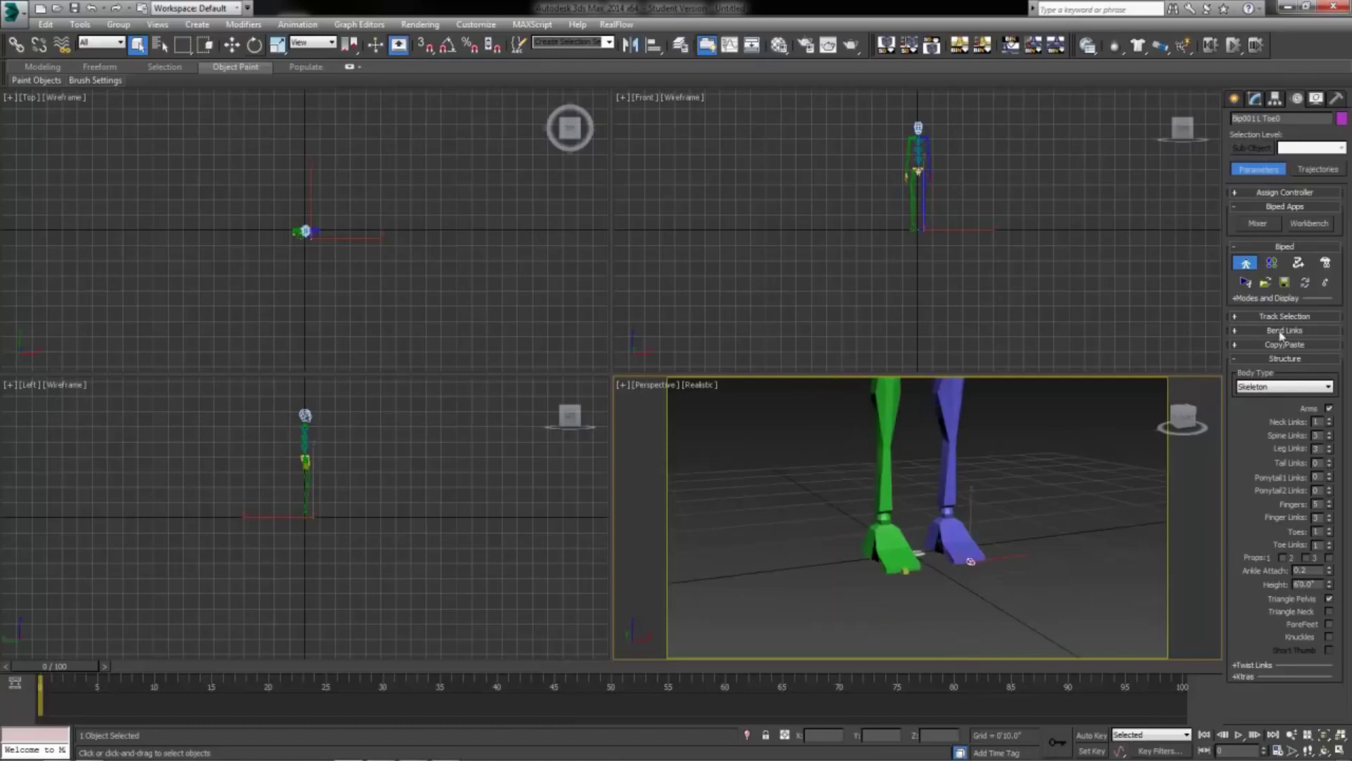
left_click(1296, 317)
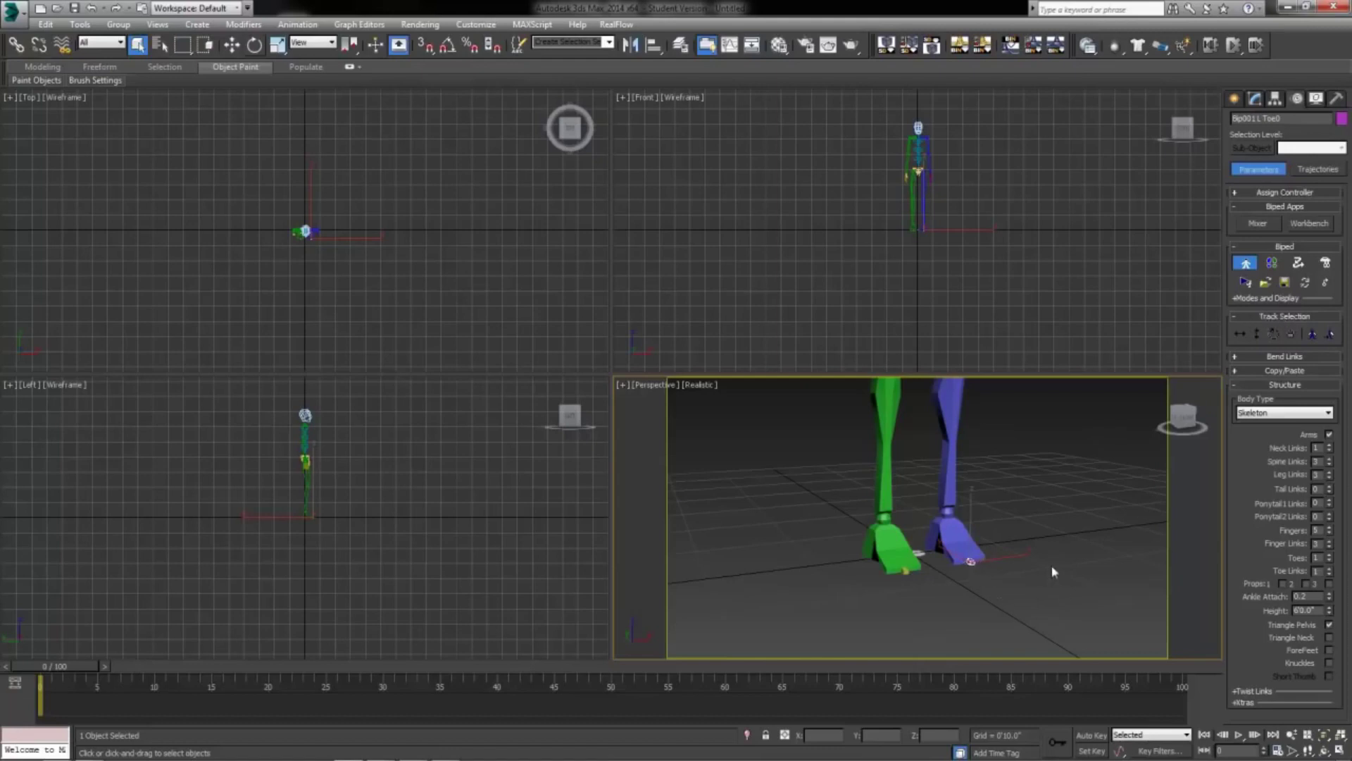
left_click(1312, 335)
left_click(277, 45)
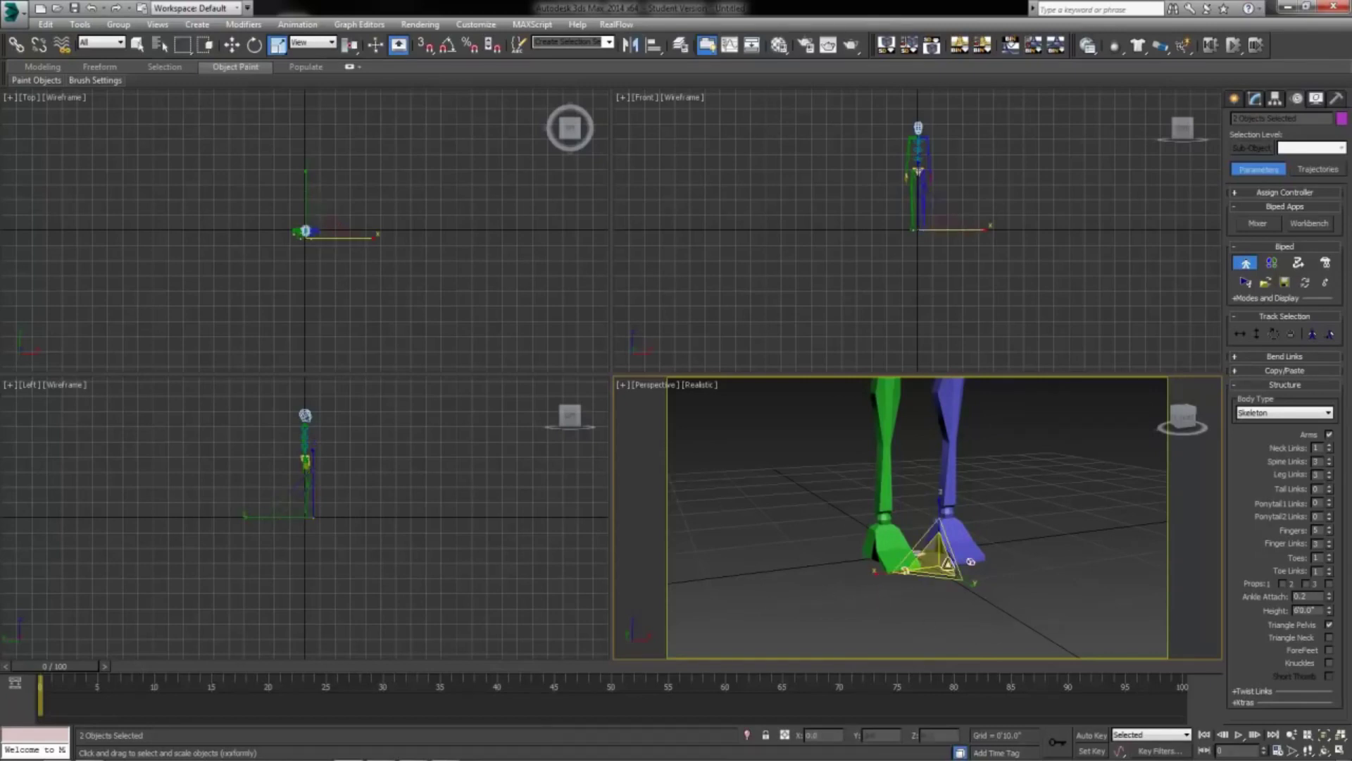
Try a strong lengthening of both toes by scaling them along the X axis, and undo it
key("r")
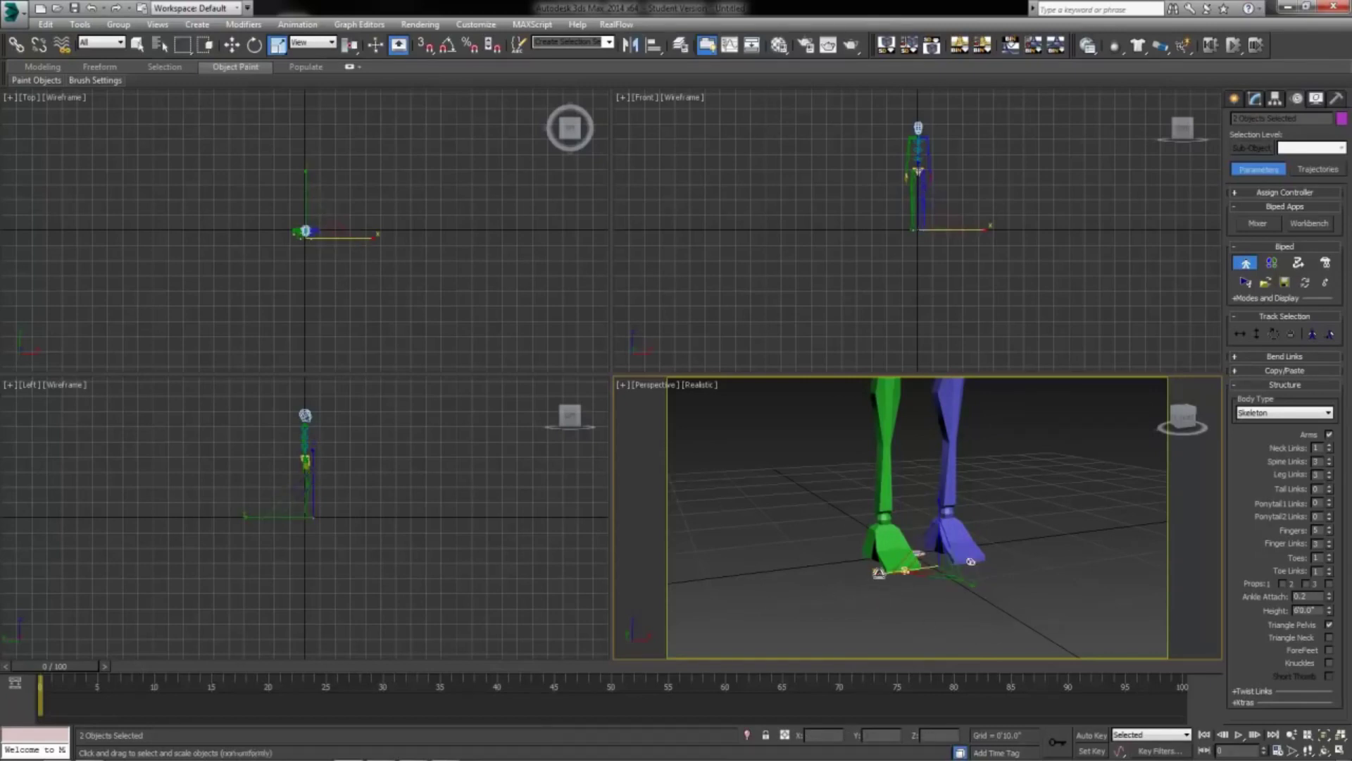
left_click_drag(881, 572, 226, 607)
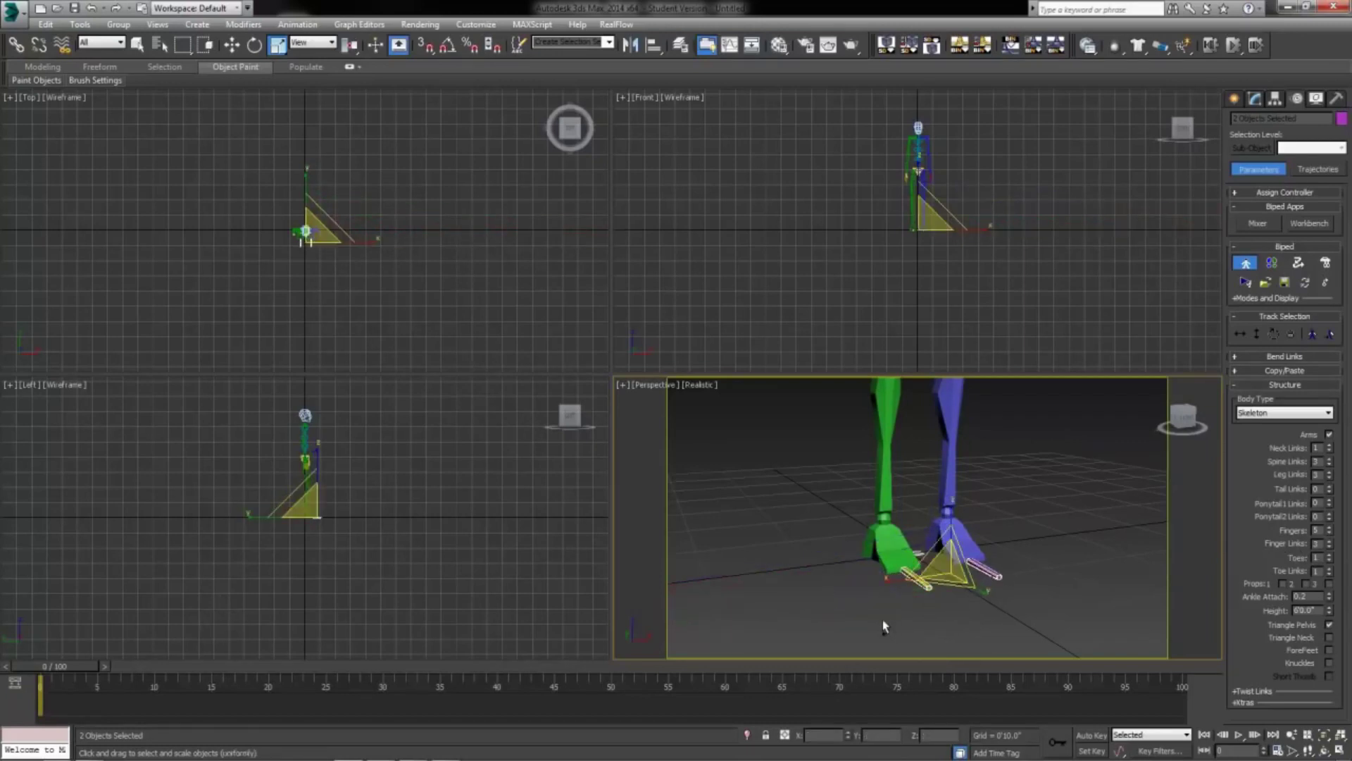
key("ctrl+z")
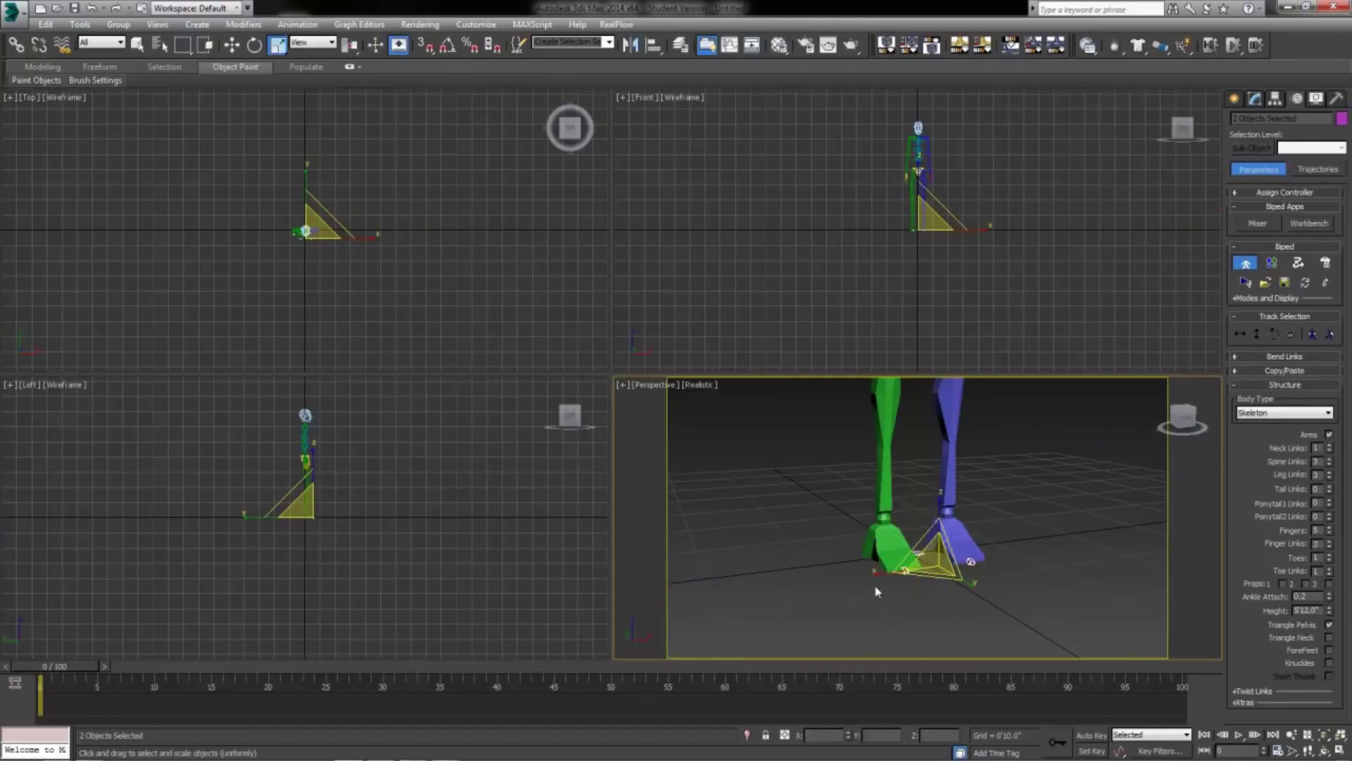
Scale both toes slightly longer along the X axis and widen them along Z to span the feet, and deselect them
left_click_drag(877, 572, 776, 593)
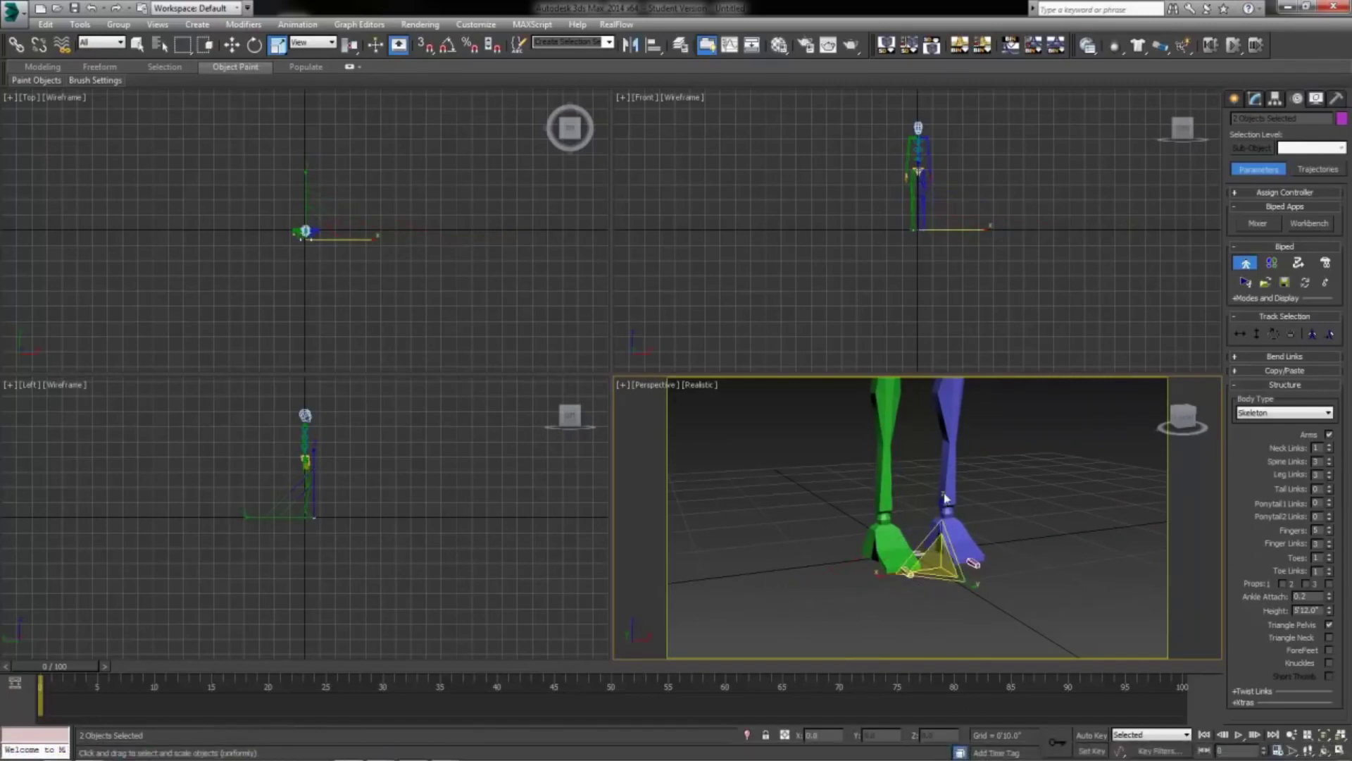
left_click_drag(942, 507, 920, 233)
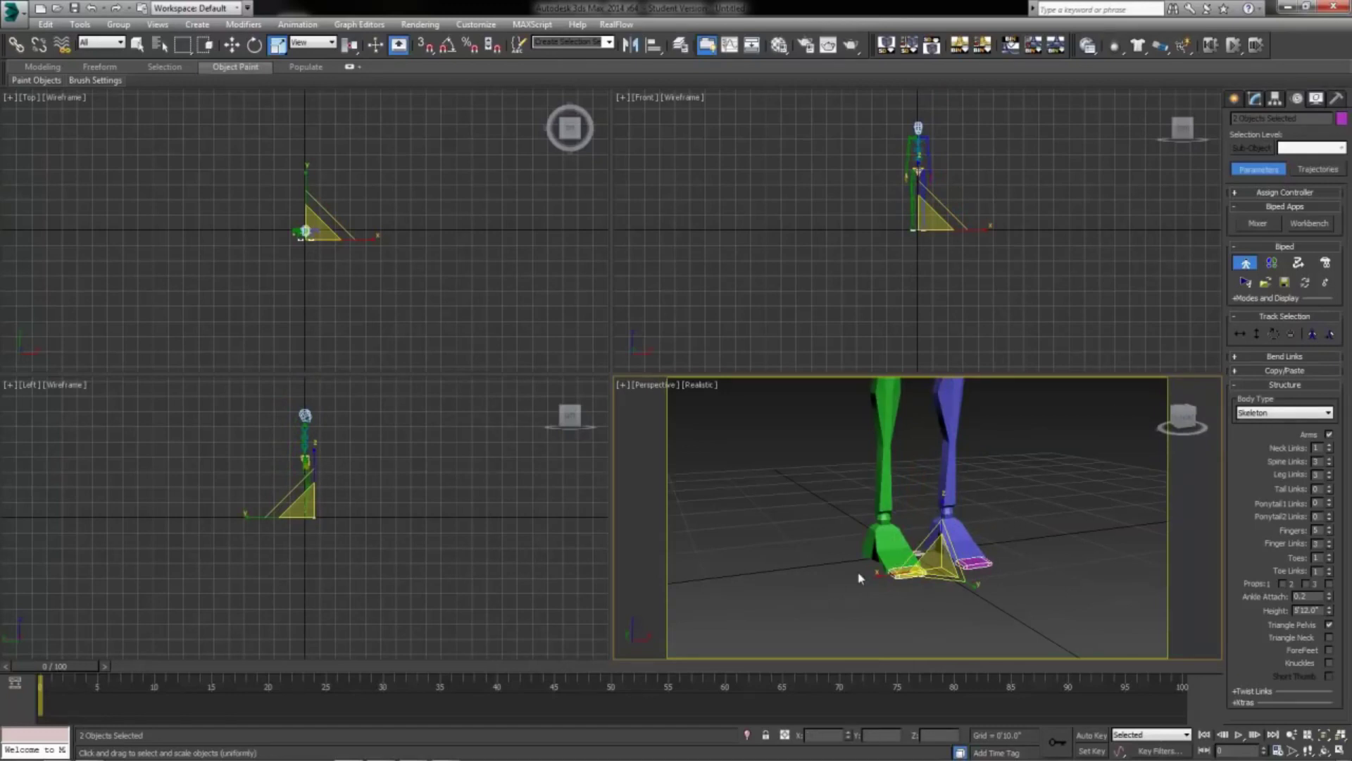
left_click_drag(876, 574, 874, 576)
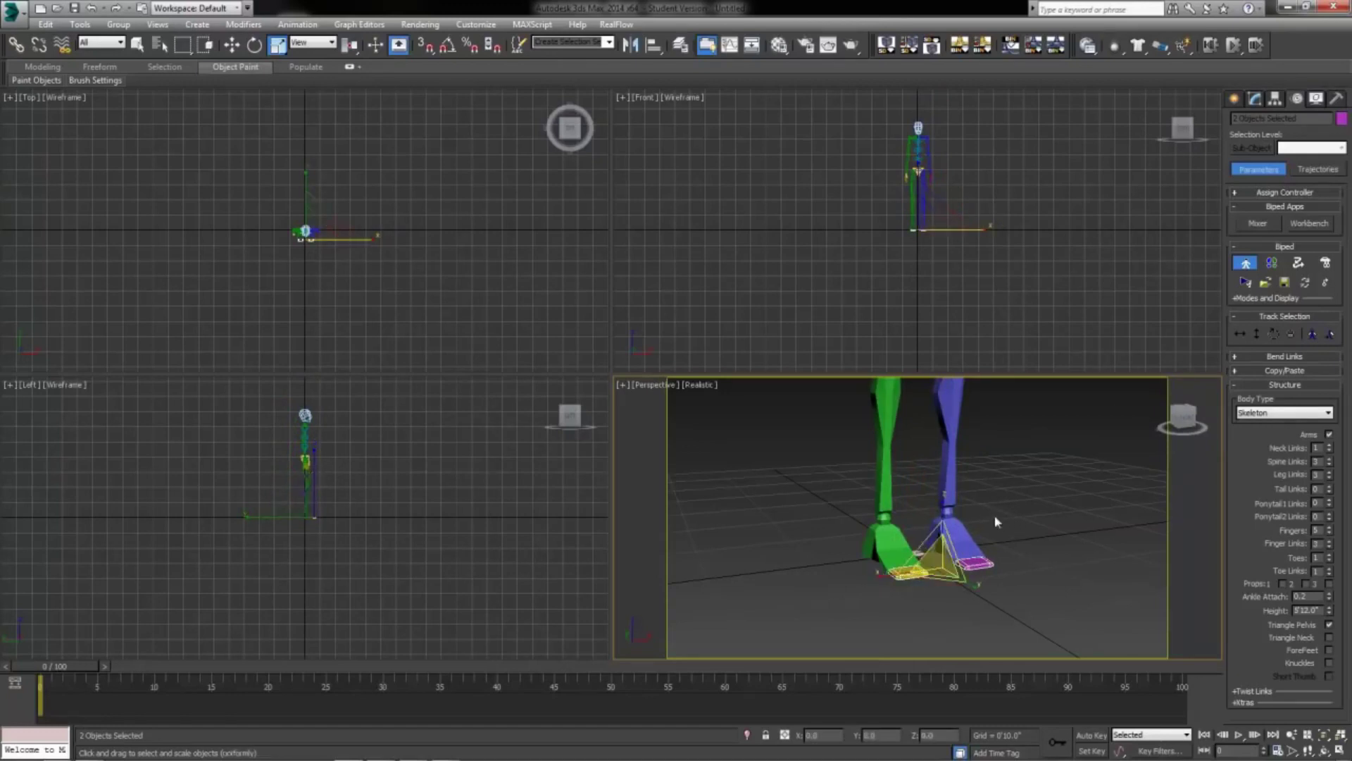
left_click(994, 519)
Select both toe bones with symmetrical track selection and widen them slightly along the Z axis to match the feet
scroll(1002, 510, "down", 3)
middle_click_drag(1002, 510, 996, 542)
scroll(955, 602, "up", 4)
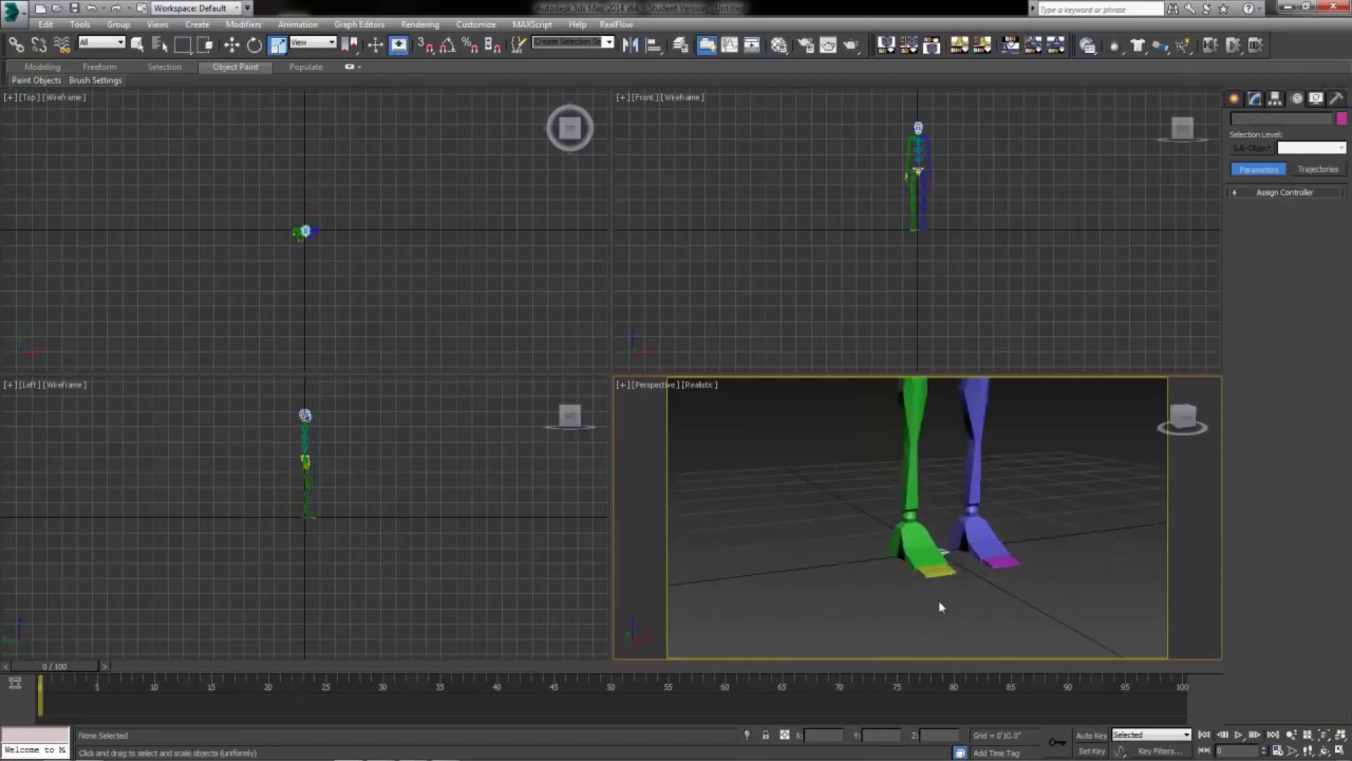
left_click(1053, 530)
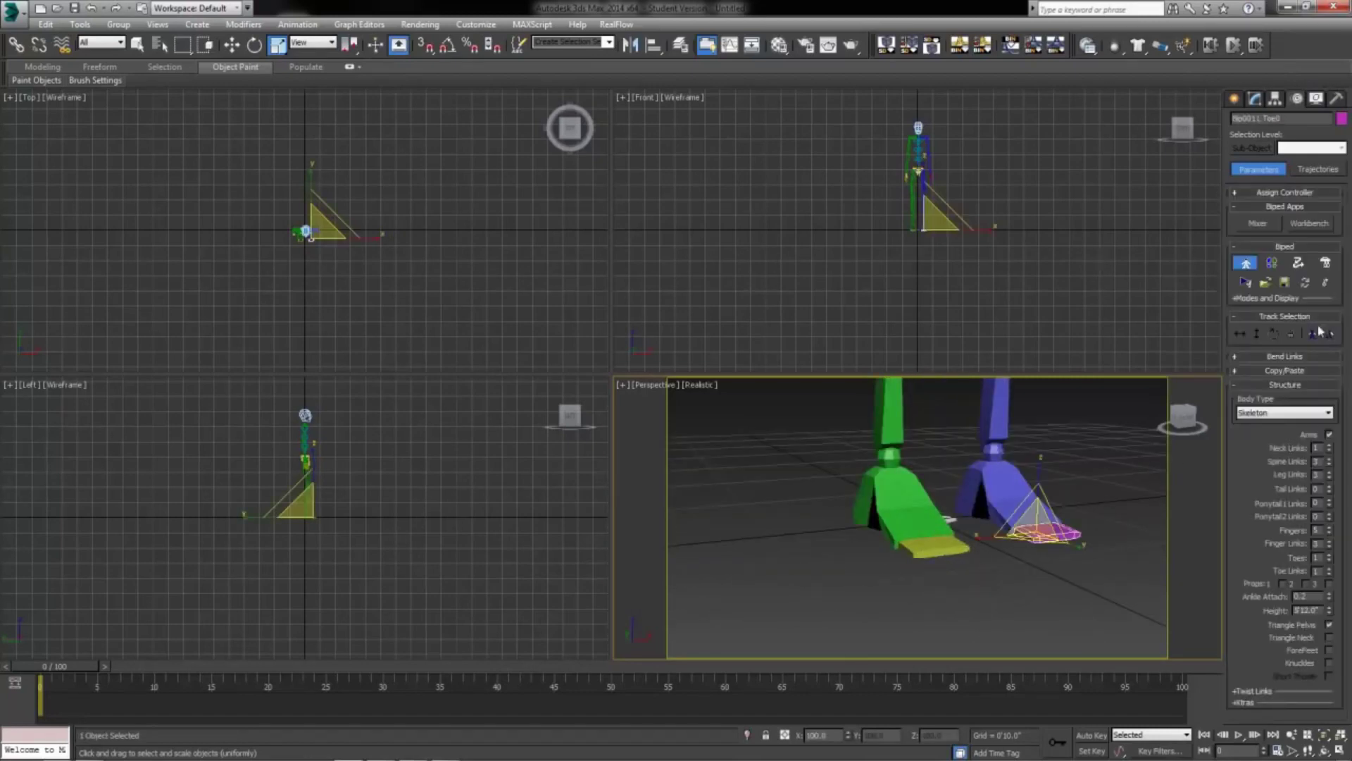
left_click(1314, 333)
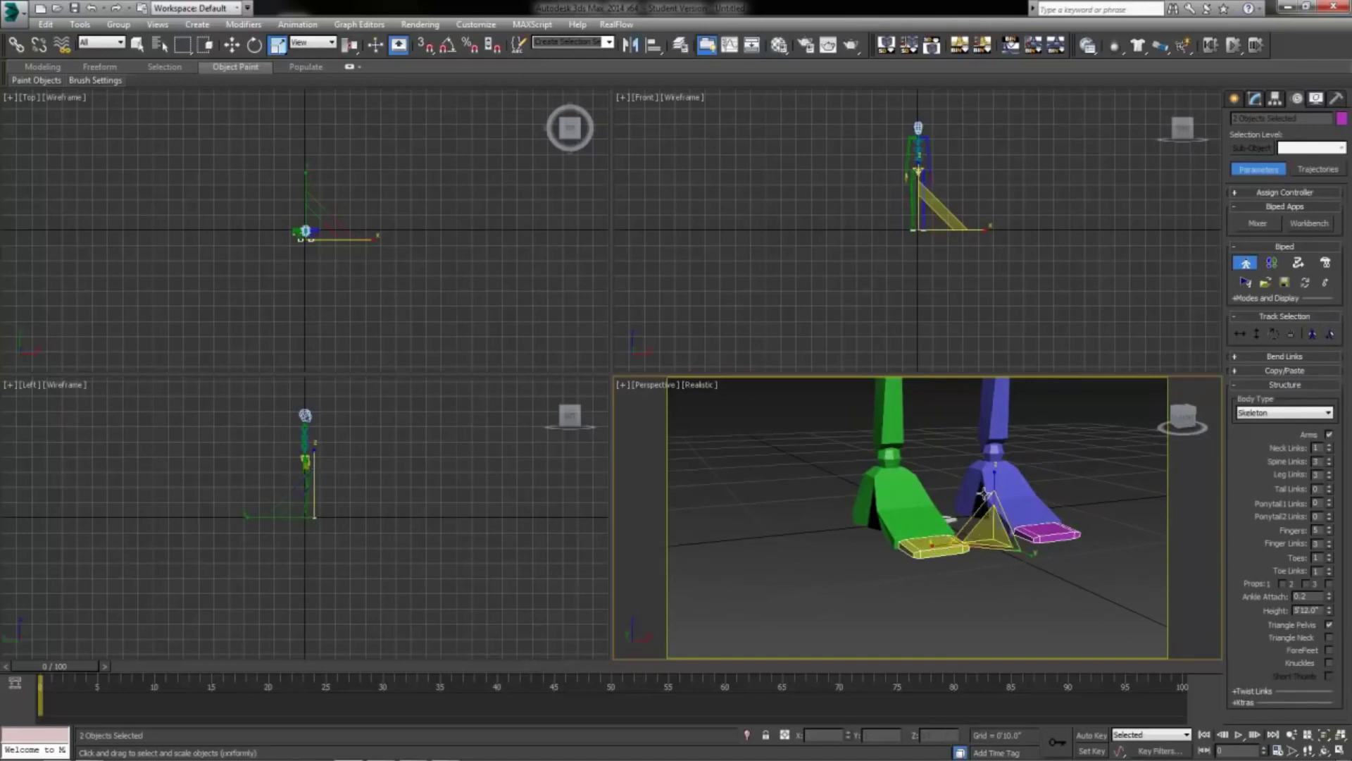
left_click_drag(994, 478, 990, 466)
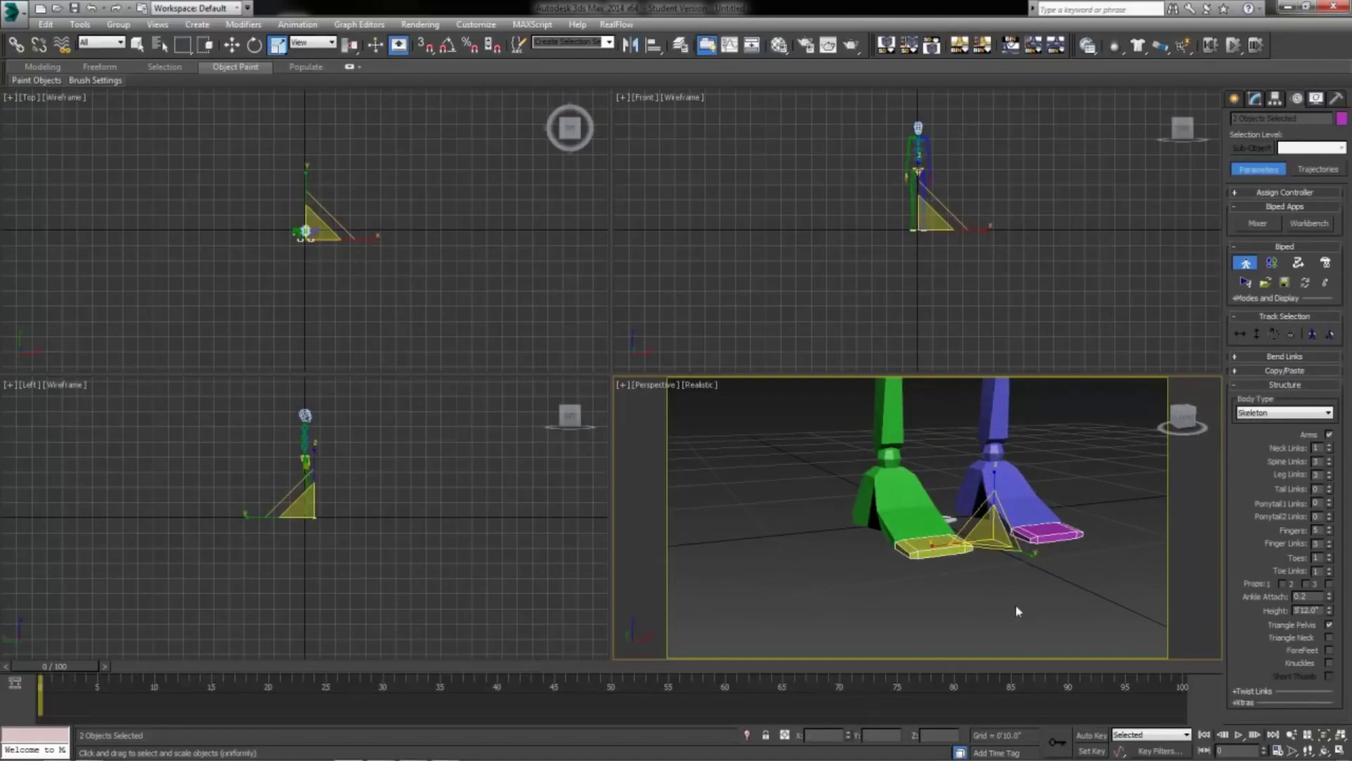
Examine the whole biped from head to feet in the Perspective view
scroll(858, 438, "down", 4)
scroll(905, 433, "down", 5)
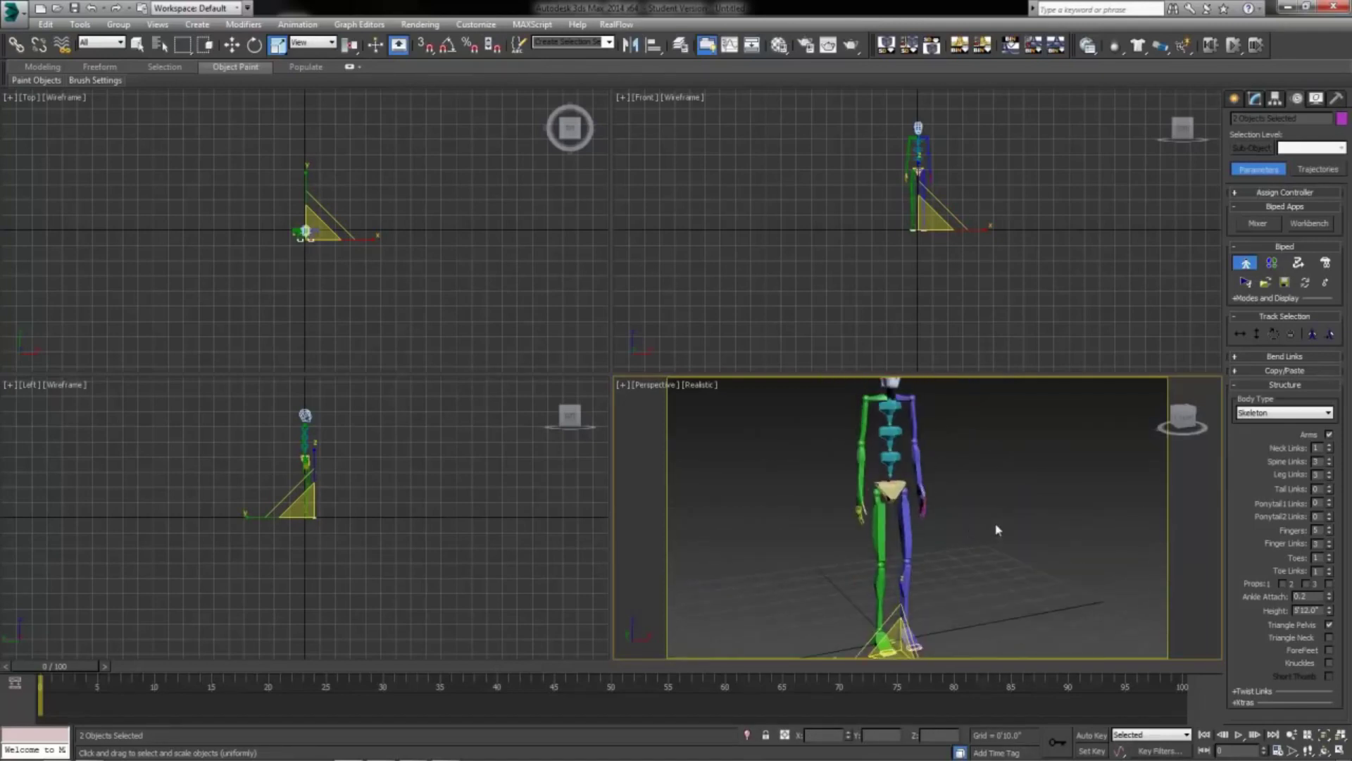
left_click(1291, 735)
left_click_drag(946, 550, 954, 558)
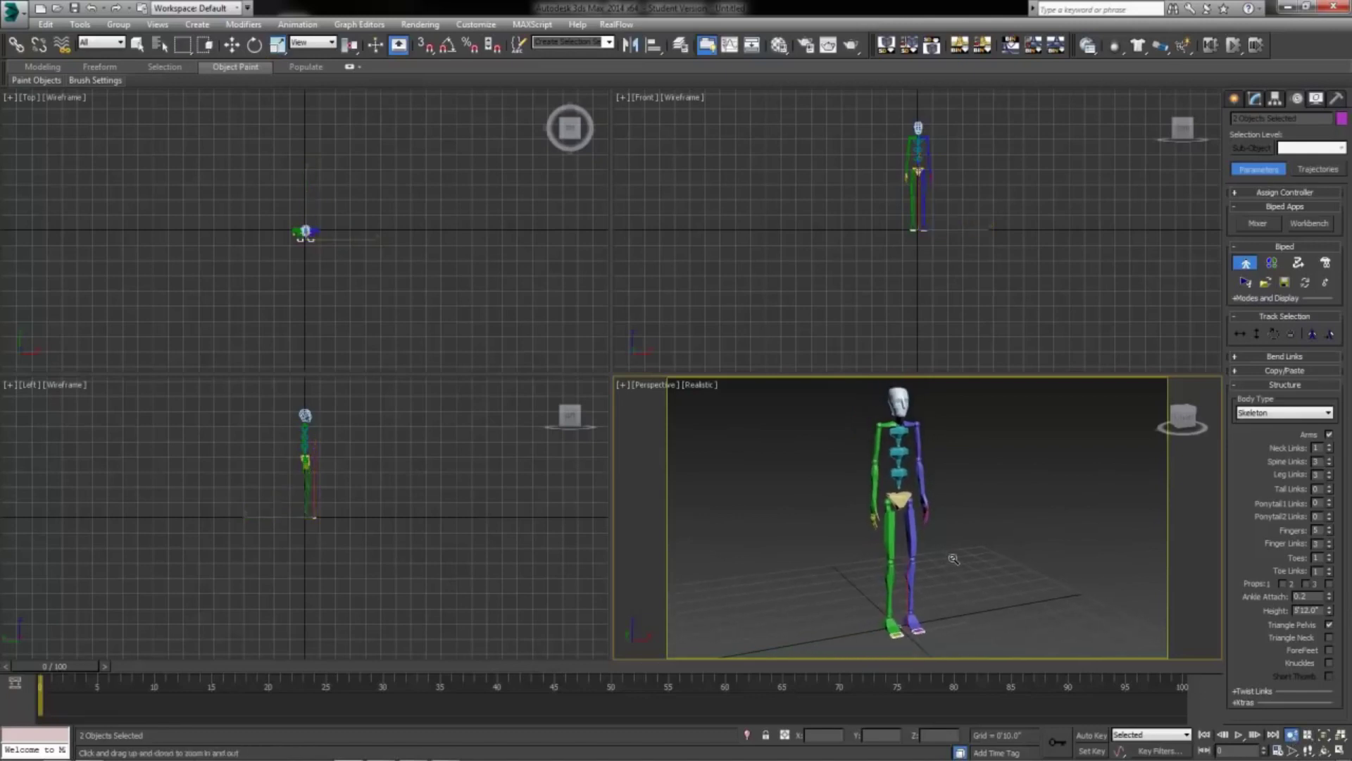
key("r")
right_click(936, 544)
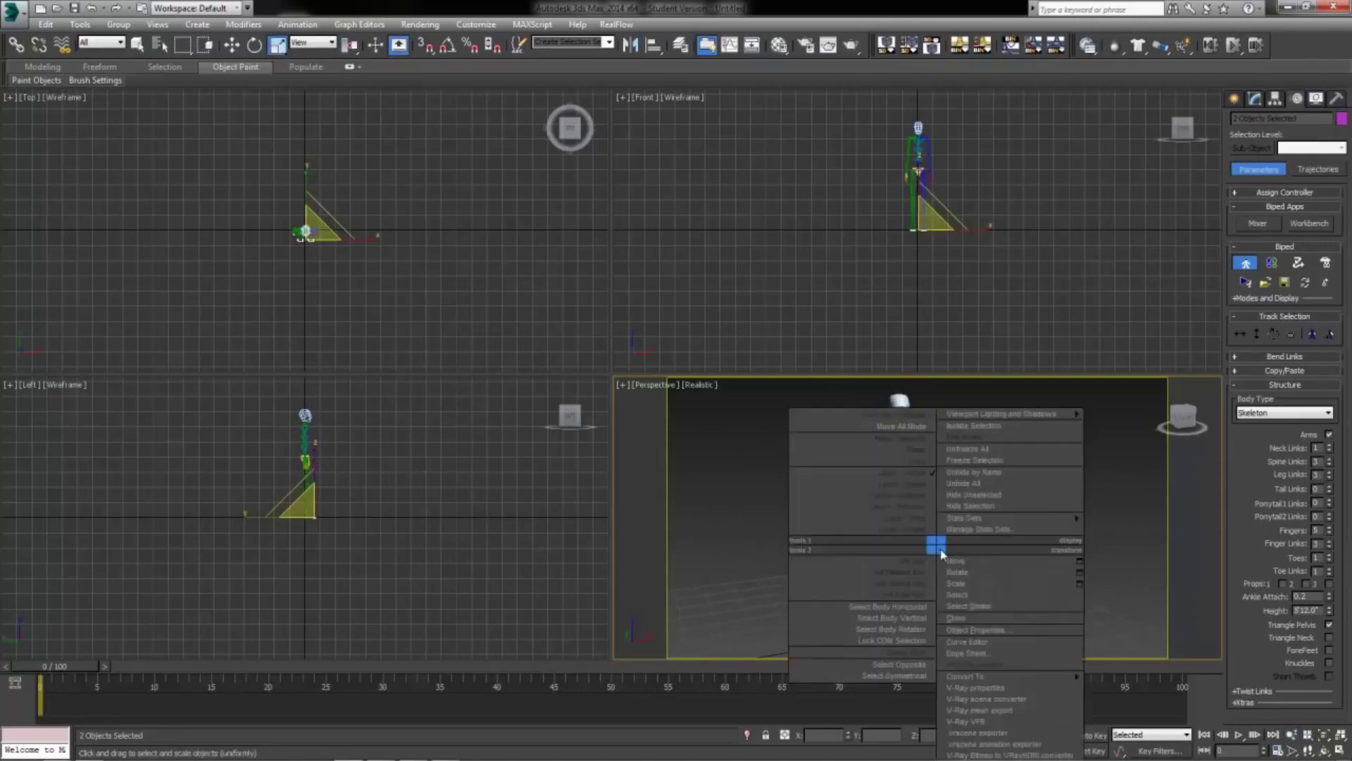
left_click(1099, 430)
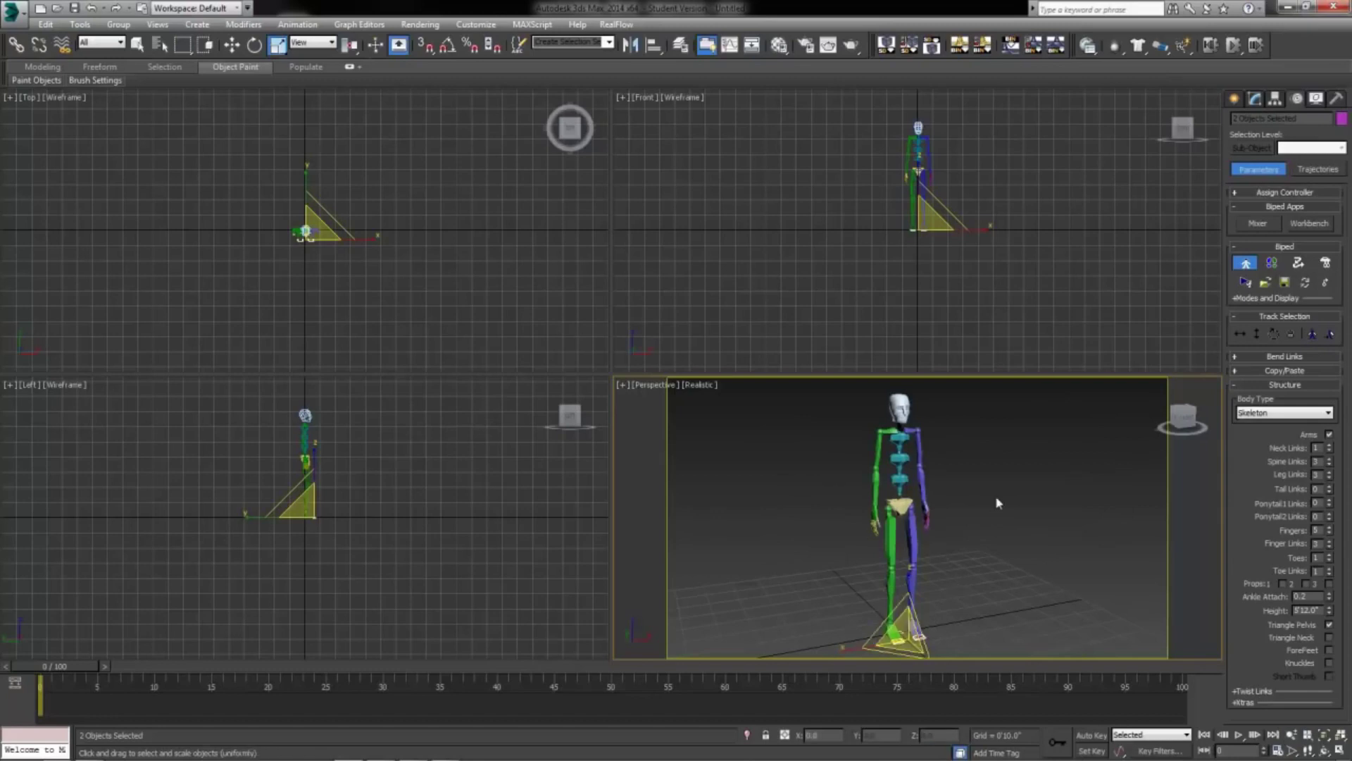
Try a strong enlargement of the left upper arm along its Y axis with the Scale tool, undo it and deselect the arm
left_click(931, 519)
left_click(231, 45)
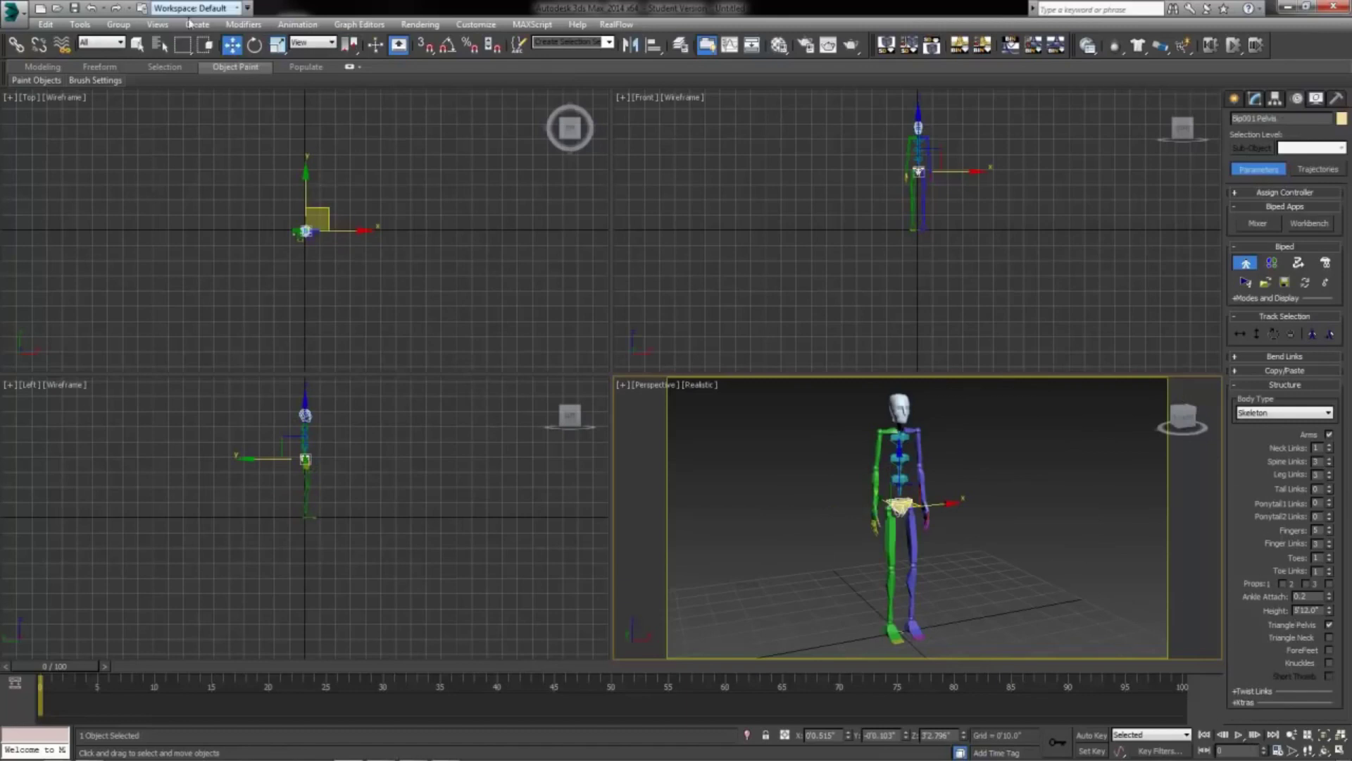
left_click(279, 46)
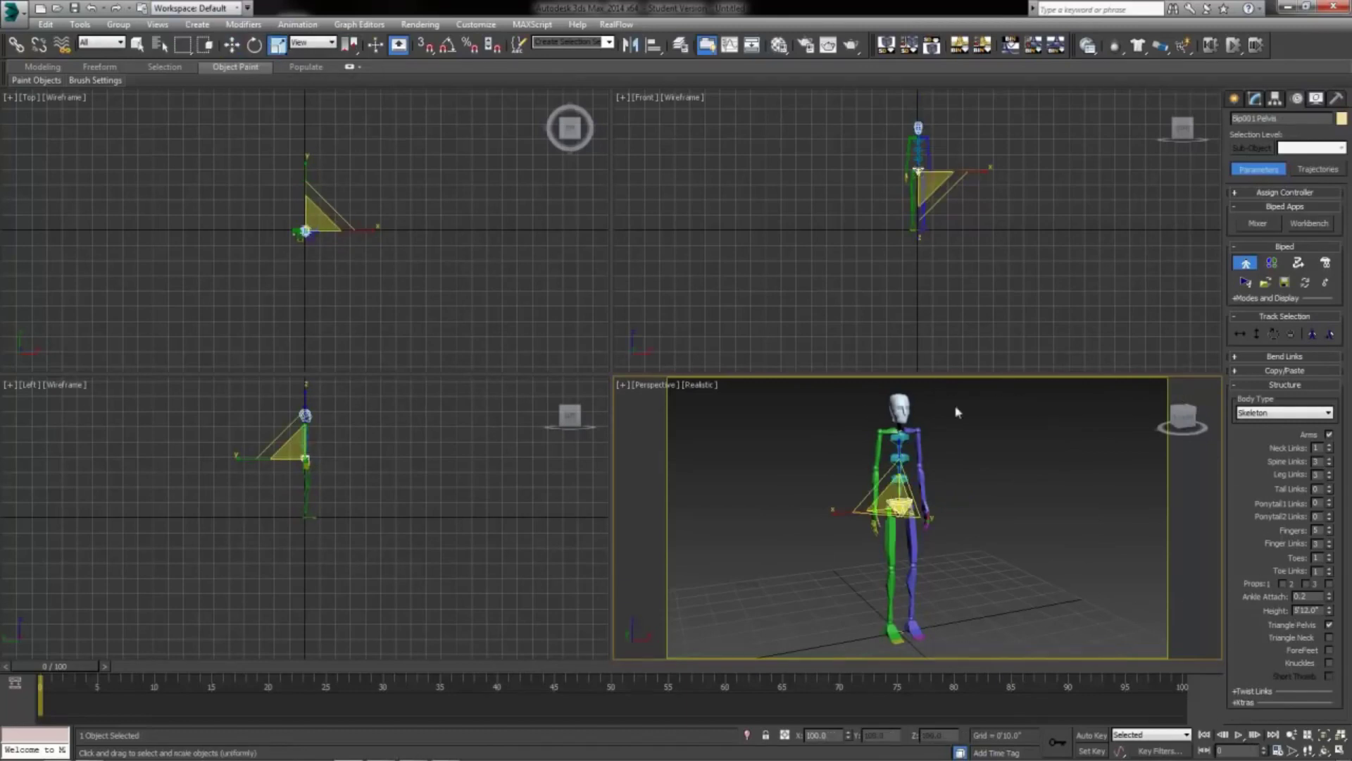
left_click(918, 452)
left_click(918, 452)
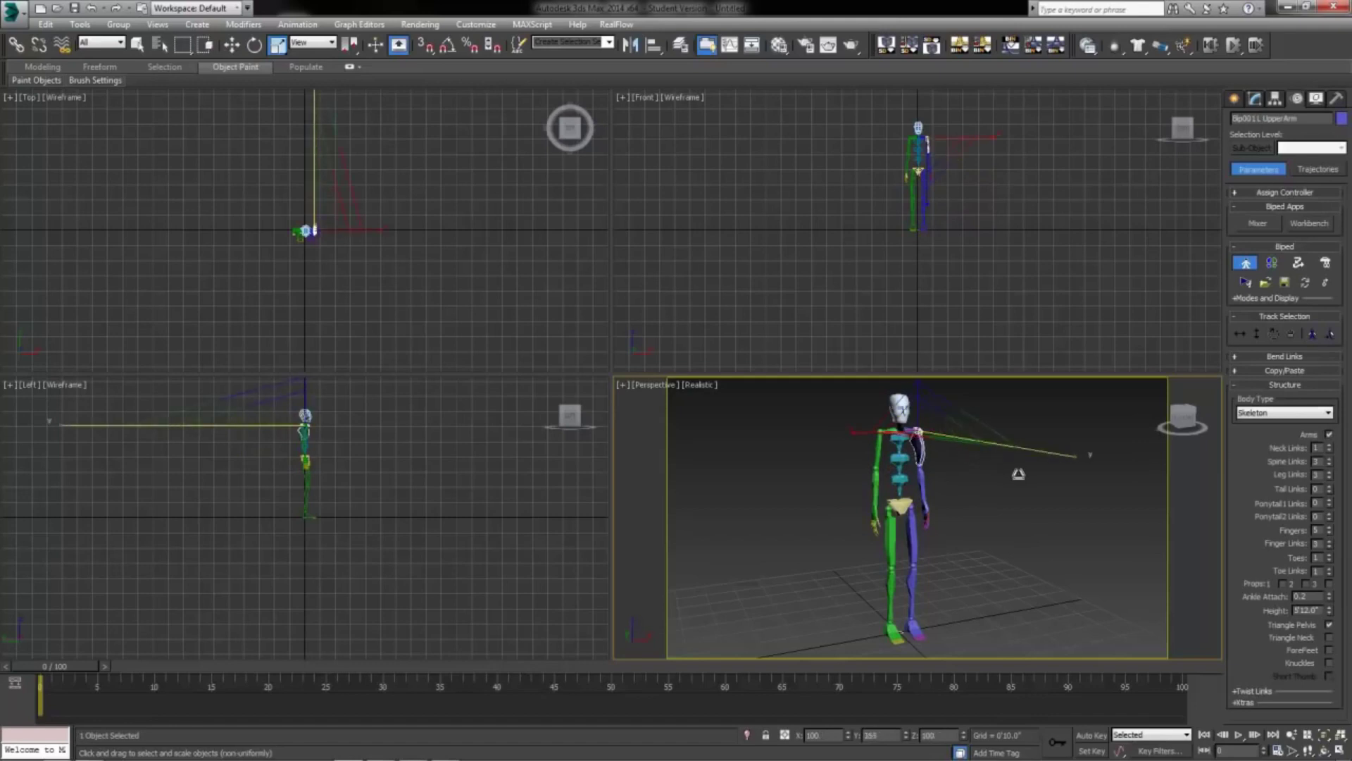
left_click_drag(856, 432, 702, 631)
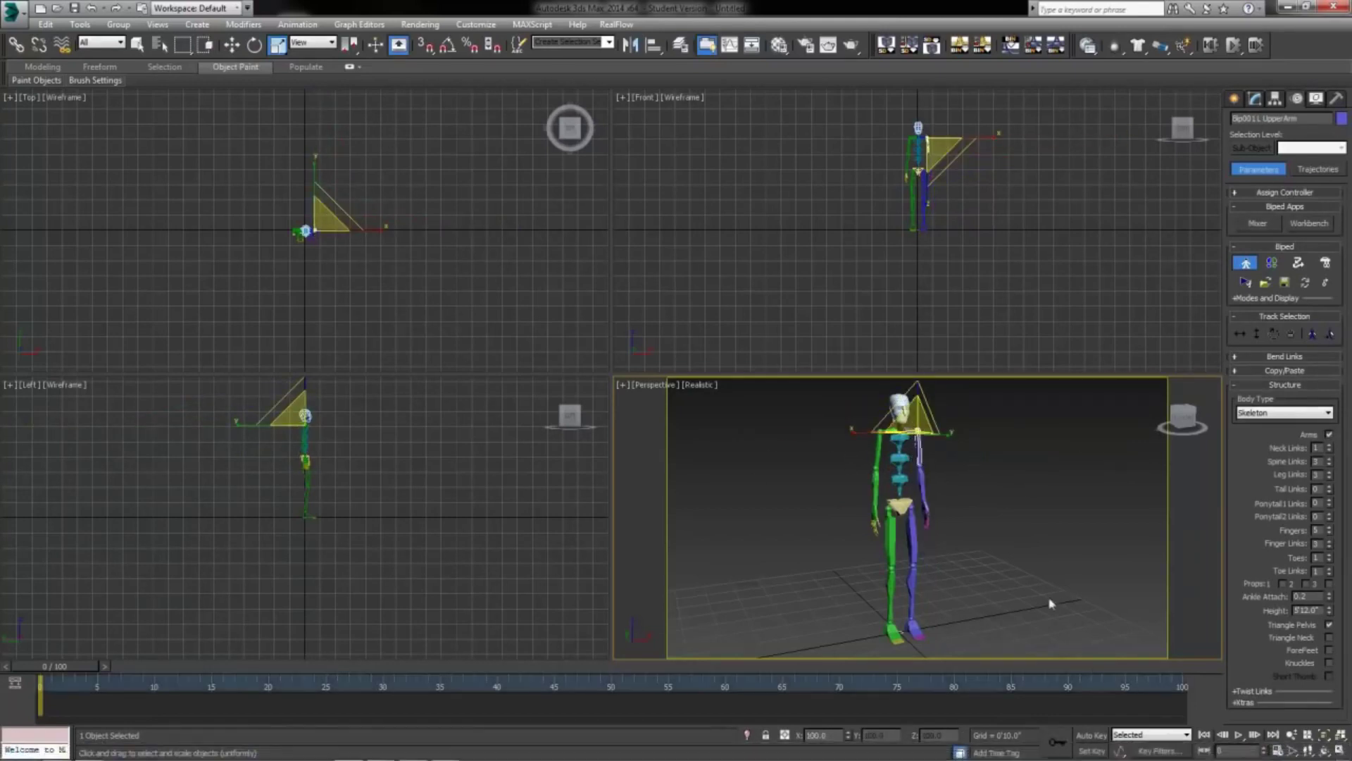
left_click(1003, 588)
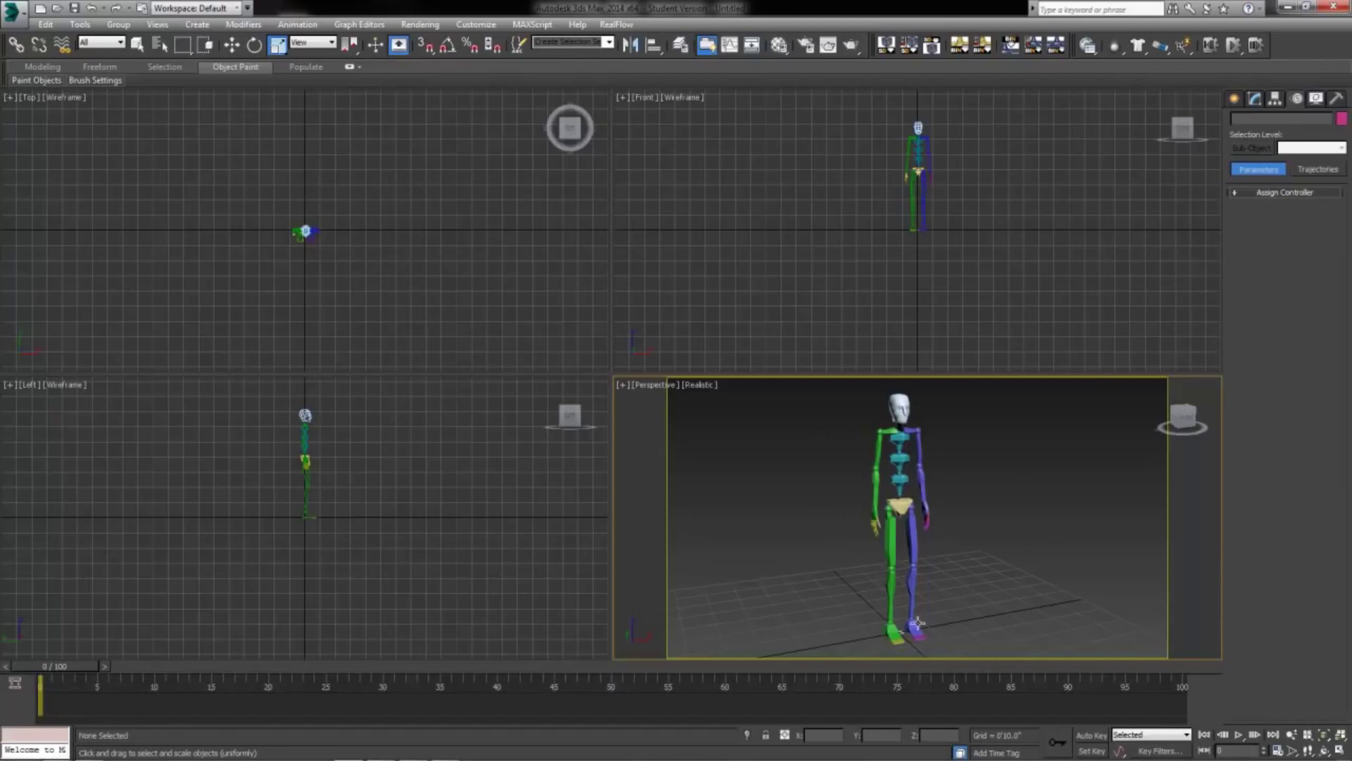
Select the pelvis and take the biped out of Figure Mode
left_click(897, 509)
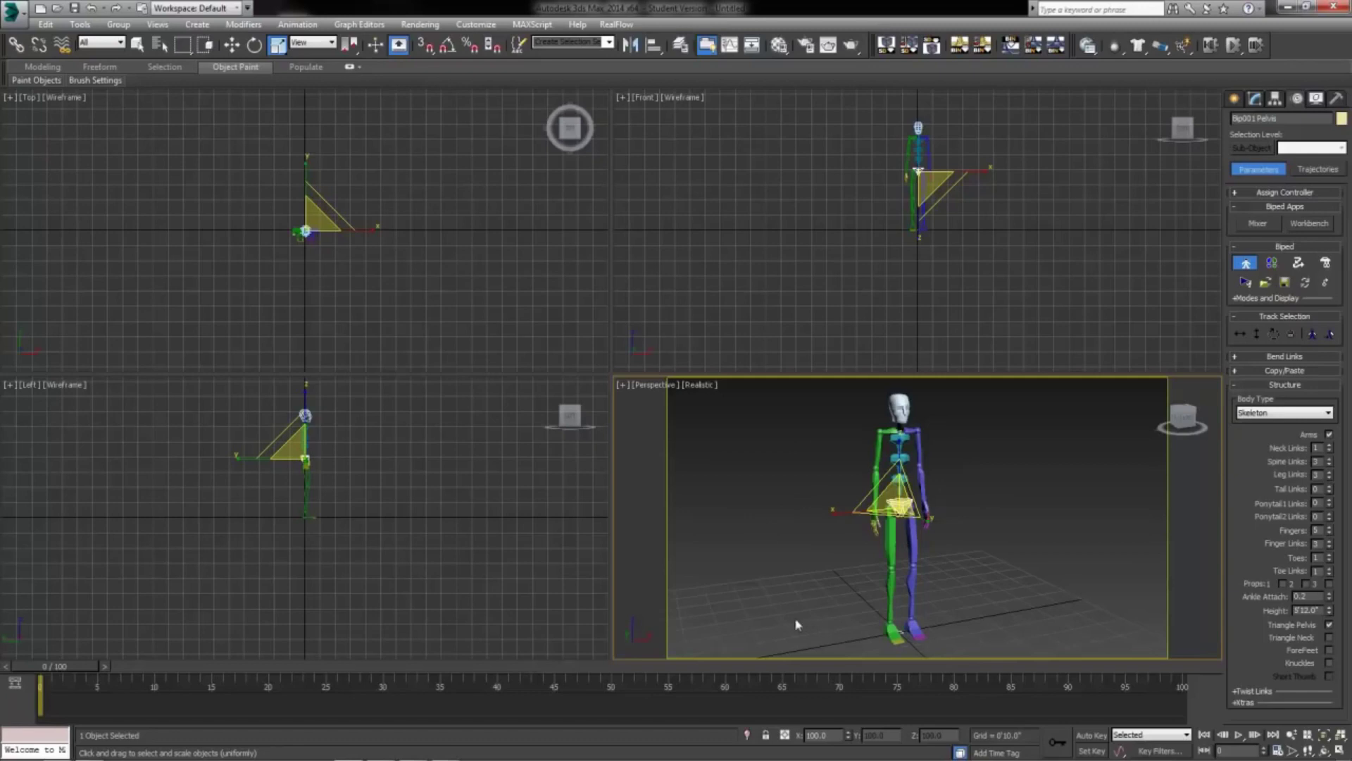
key("F8")
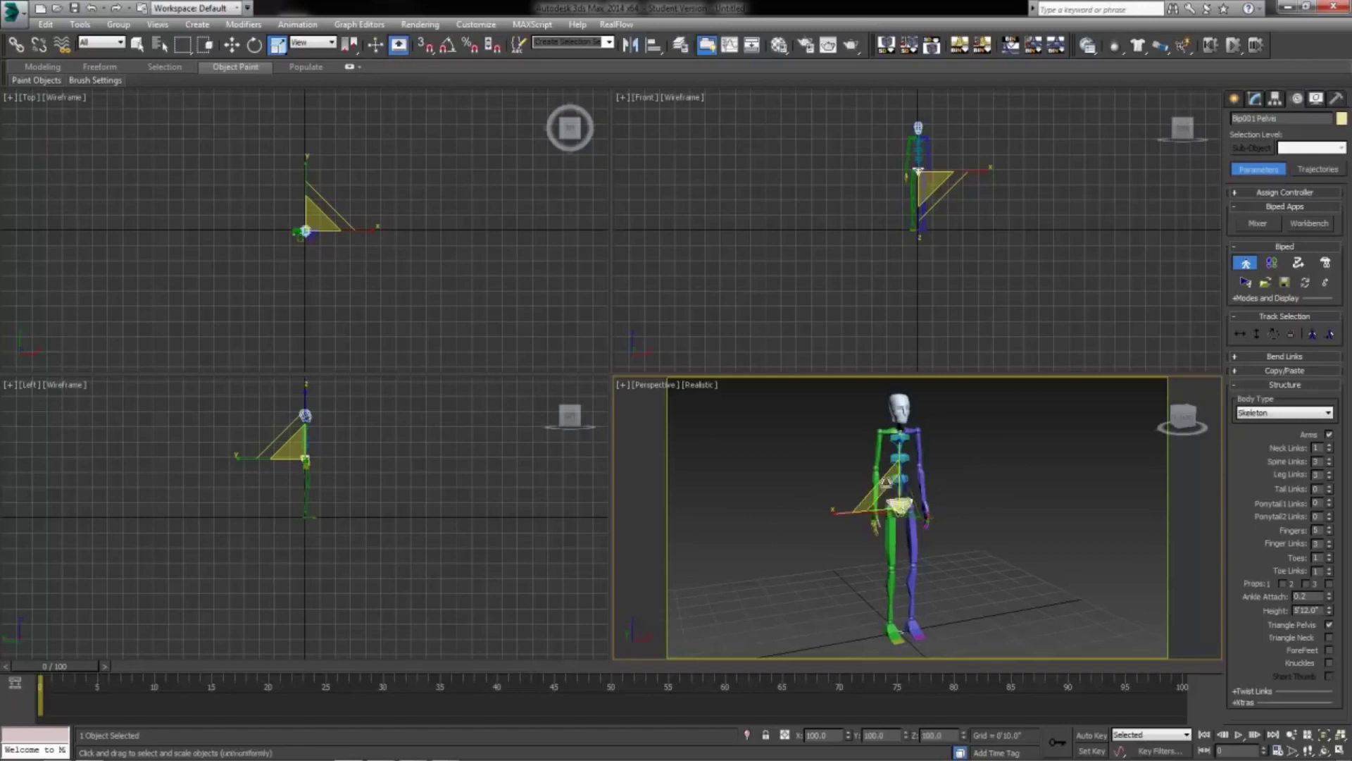
left_click(1246, 264)
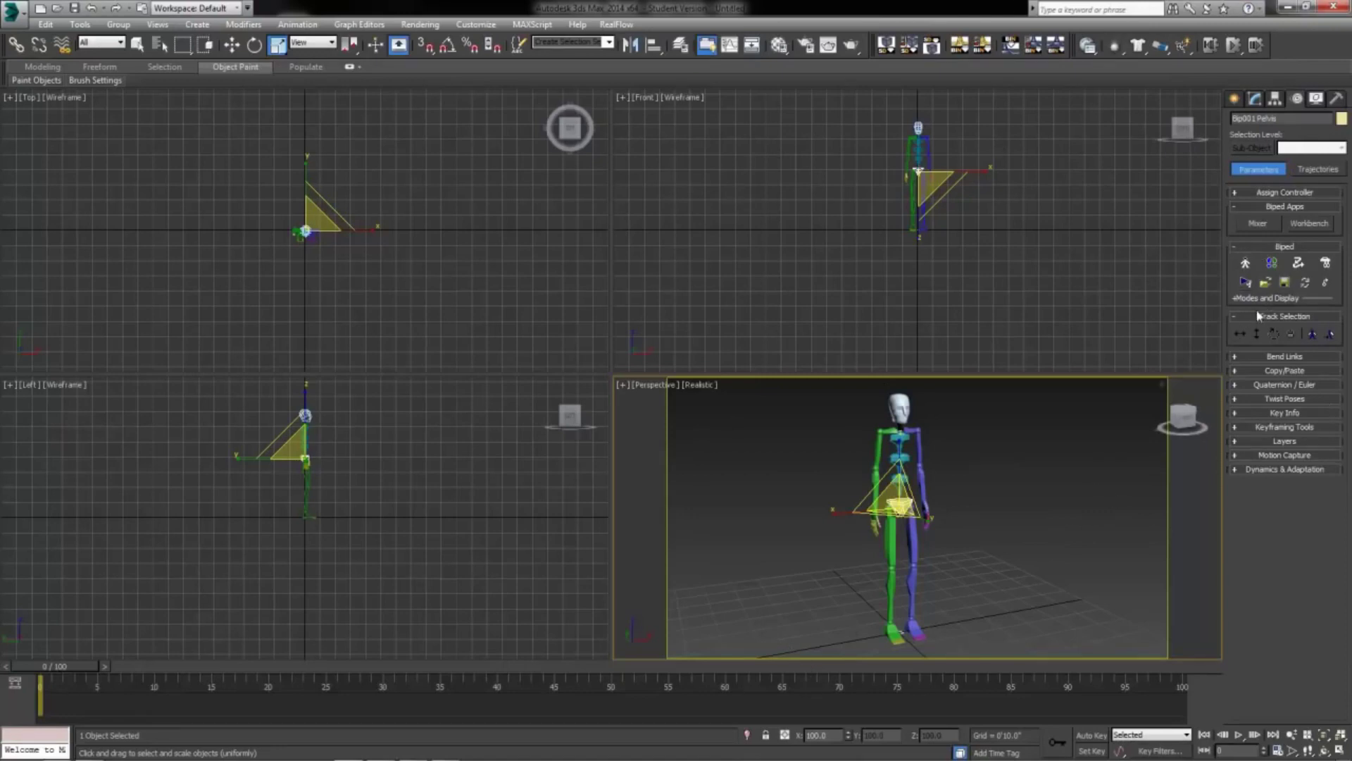
Collapse Track Selection, expand the Copy/Paste and Key Info rollouts, and place Key Info above Copy/Paste
left_click(1236, 315)
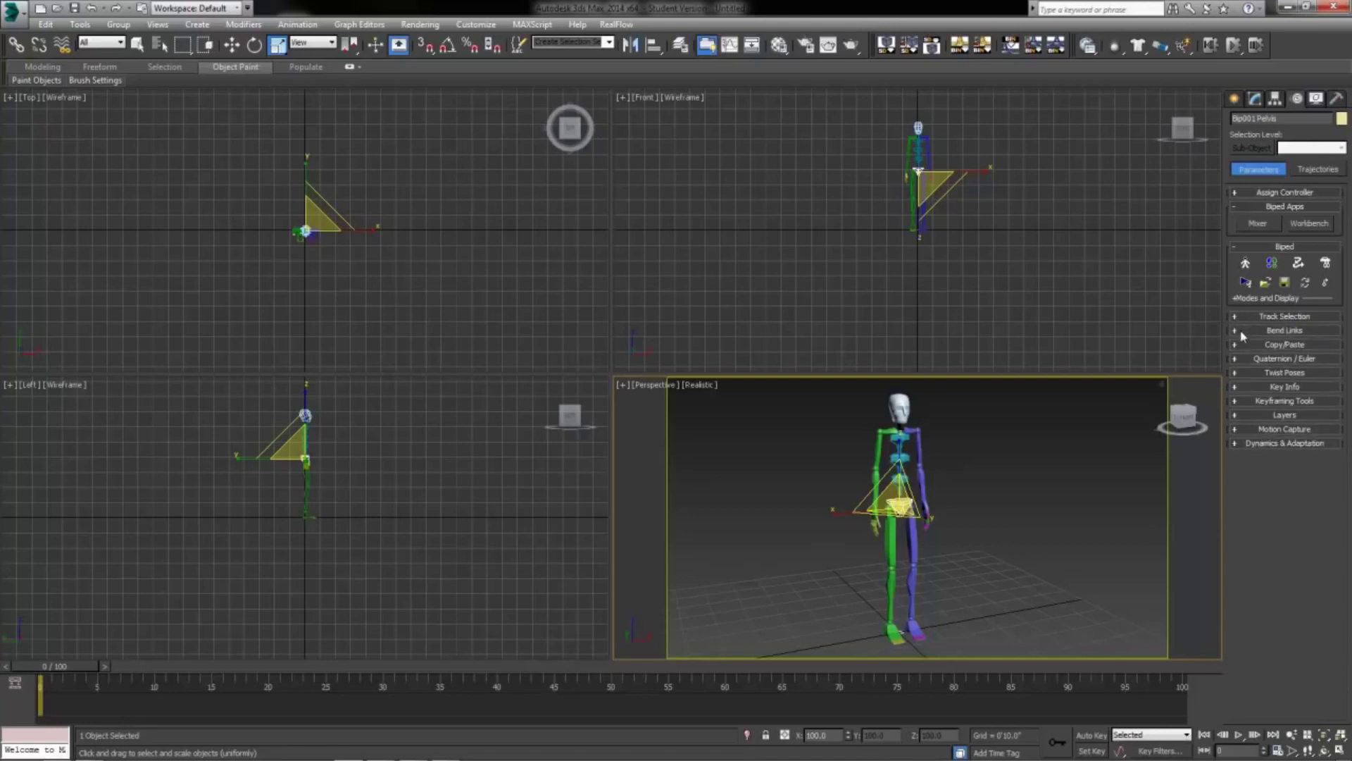
left_click(1238, 345)
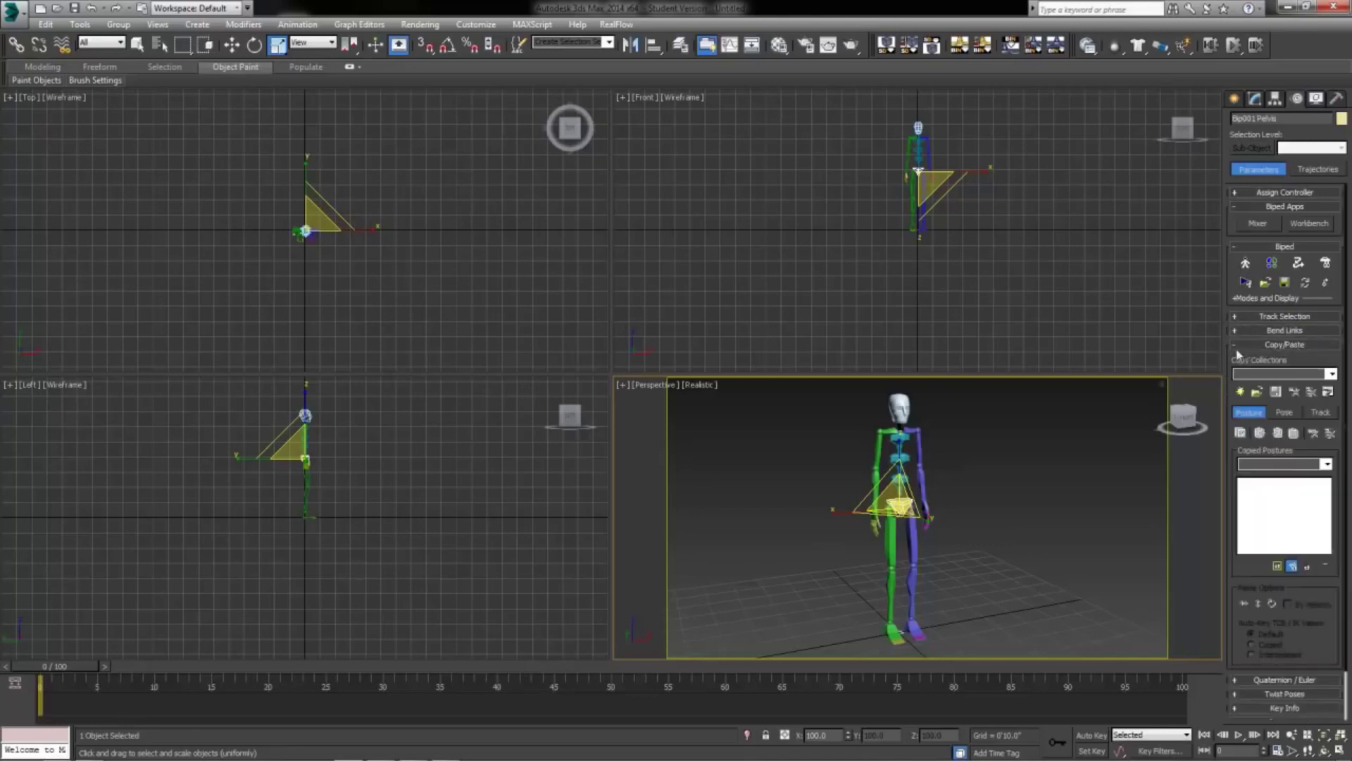
scroll(1296, 350, "down", 2)
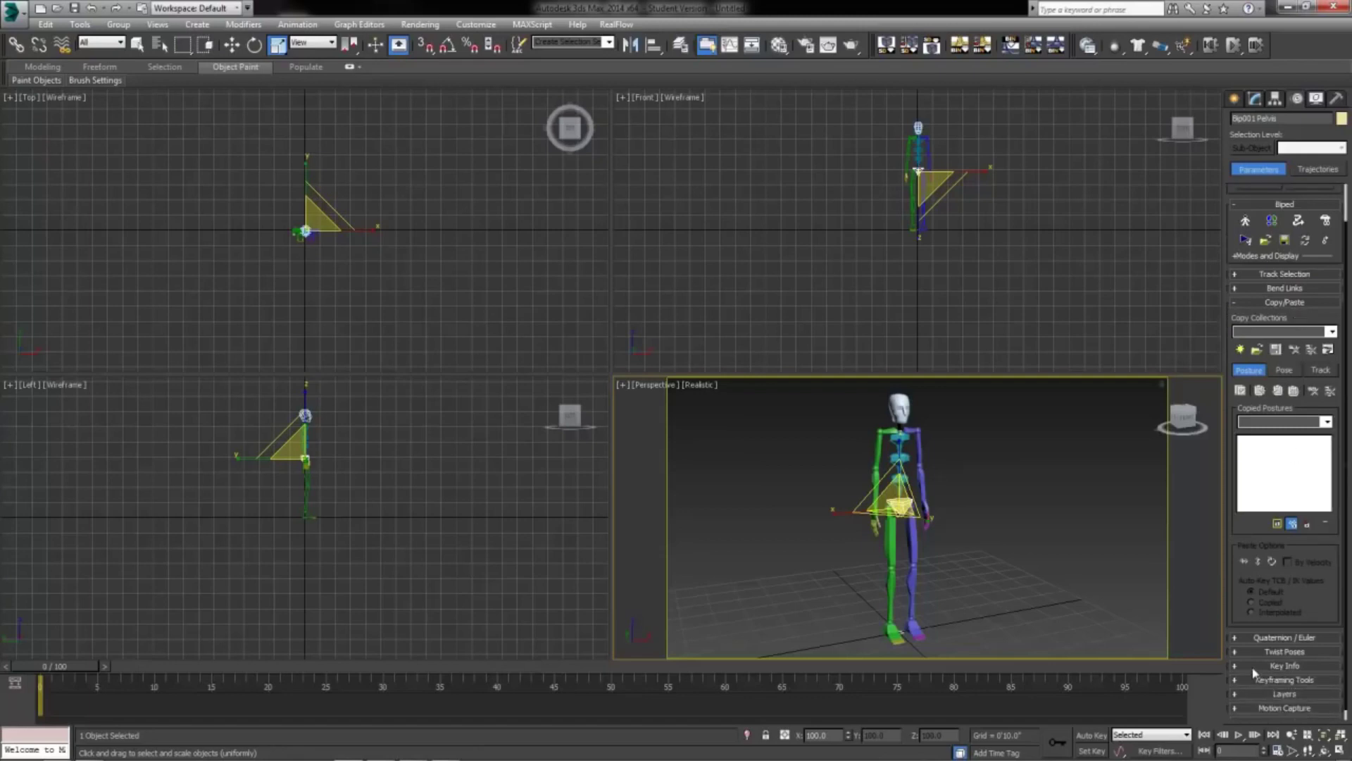
left_click(1254, 668)
left_click_drag(1283, 618, 1260, 252)
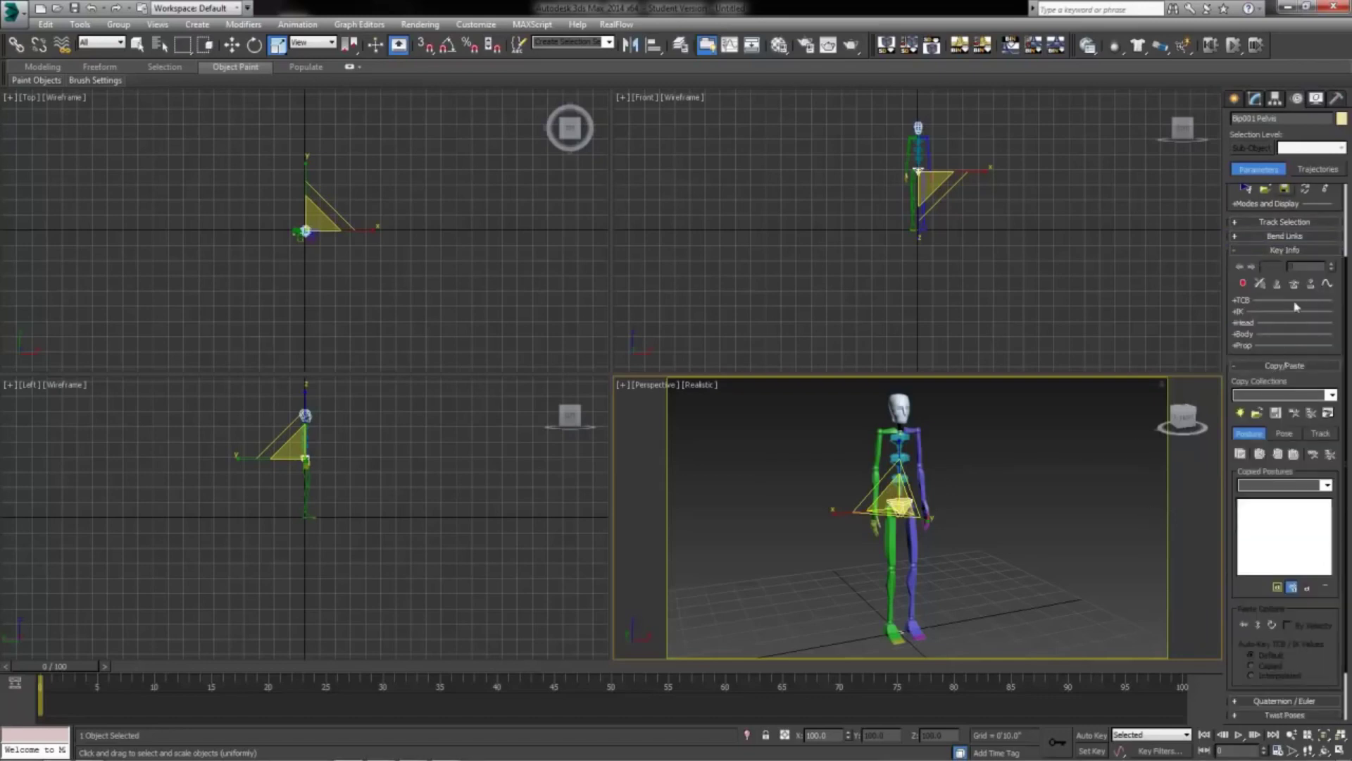
scroll(1284, 294, "up", 1)
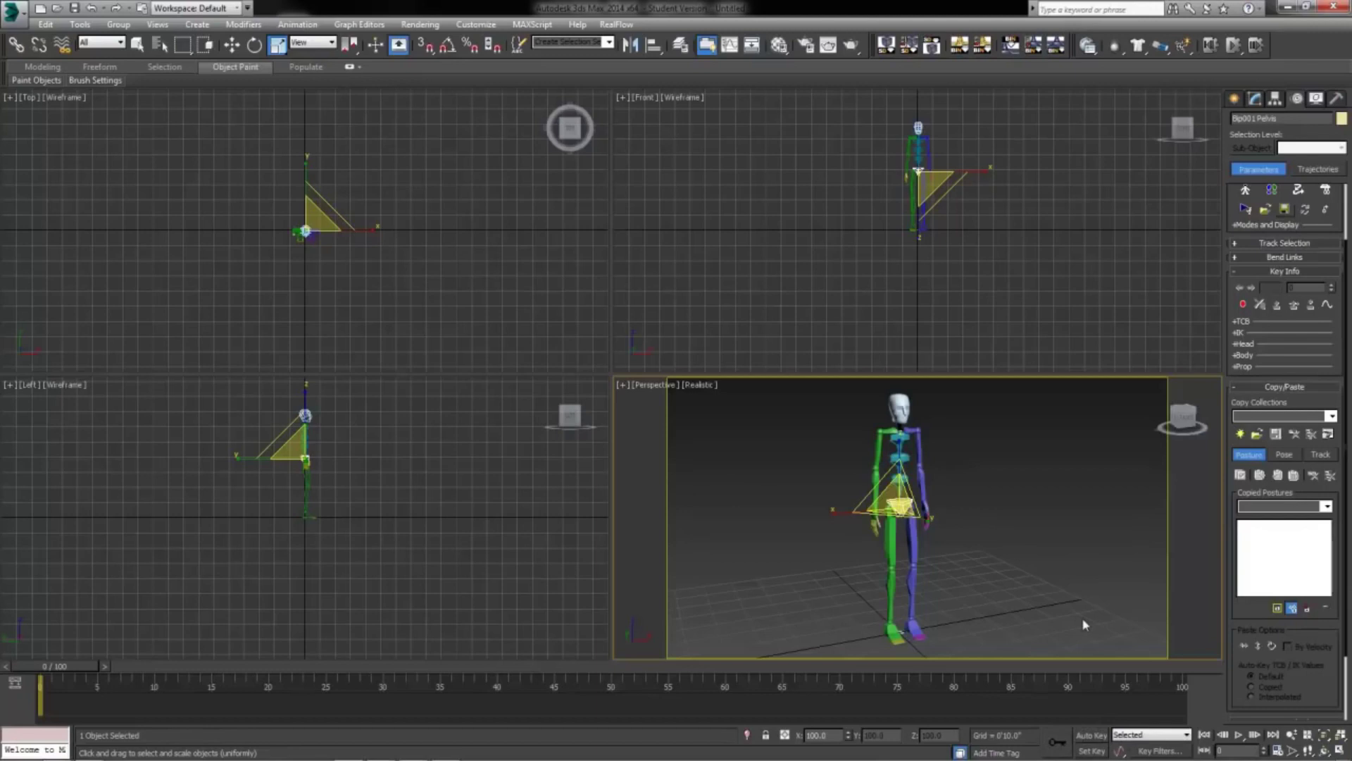
Create a copy collection named Run for the biped and switch its copy type to Pose
left_click(138, 44)
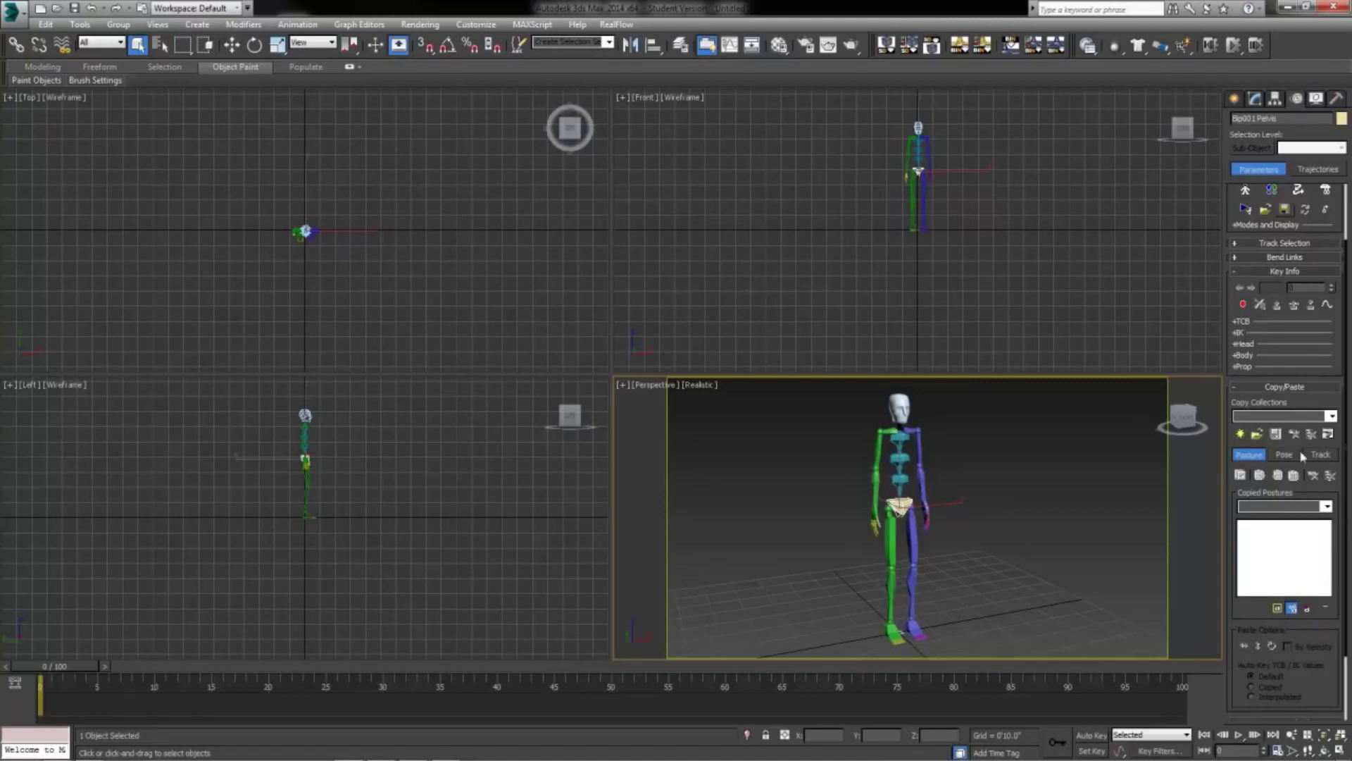
left_click(1241, 435)
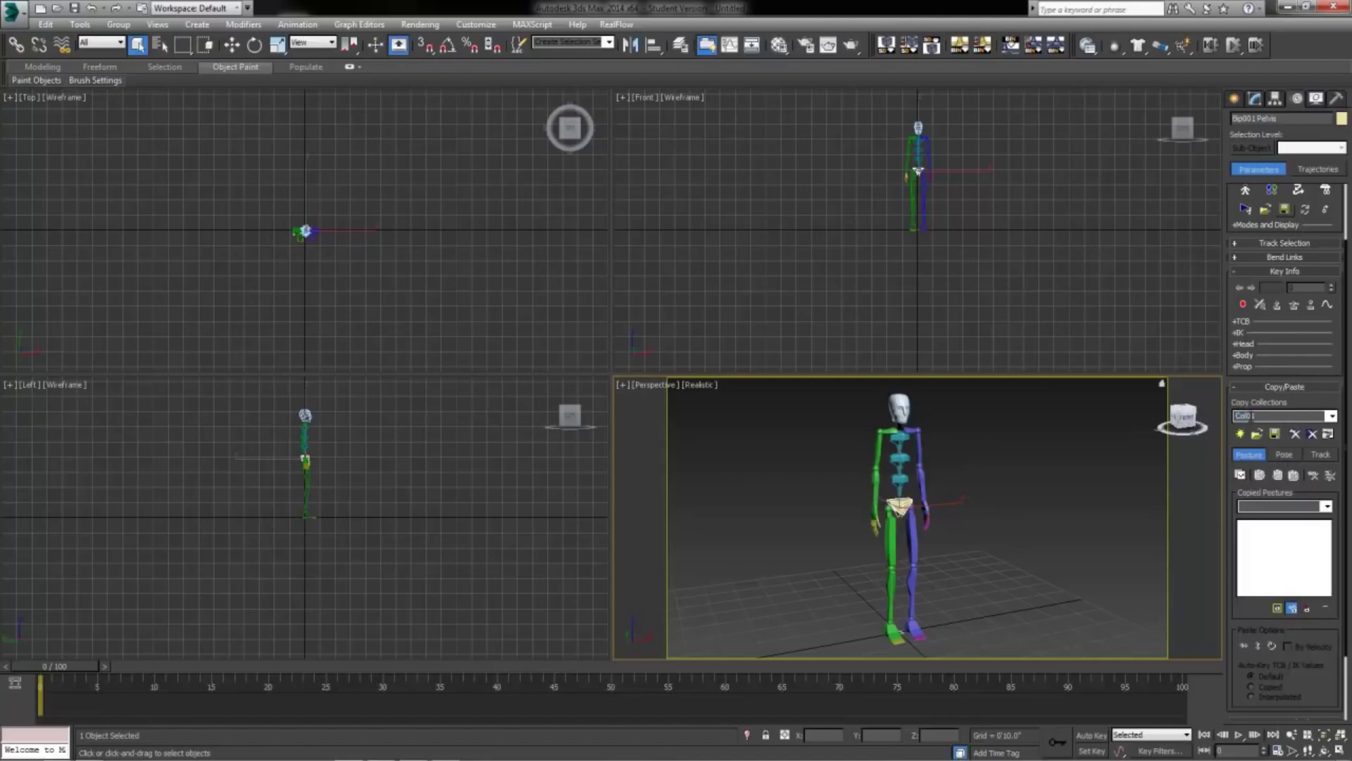
type("Ru")
left_click(1284, 456)
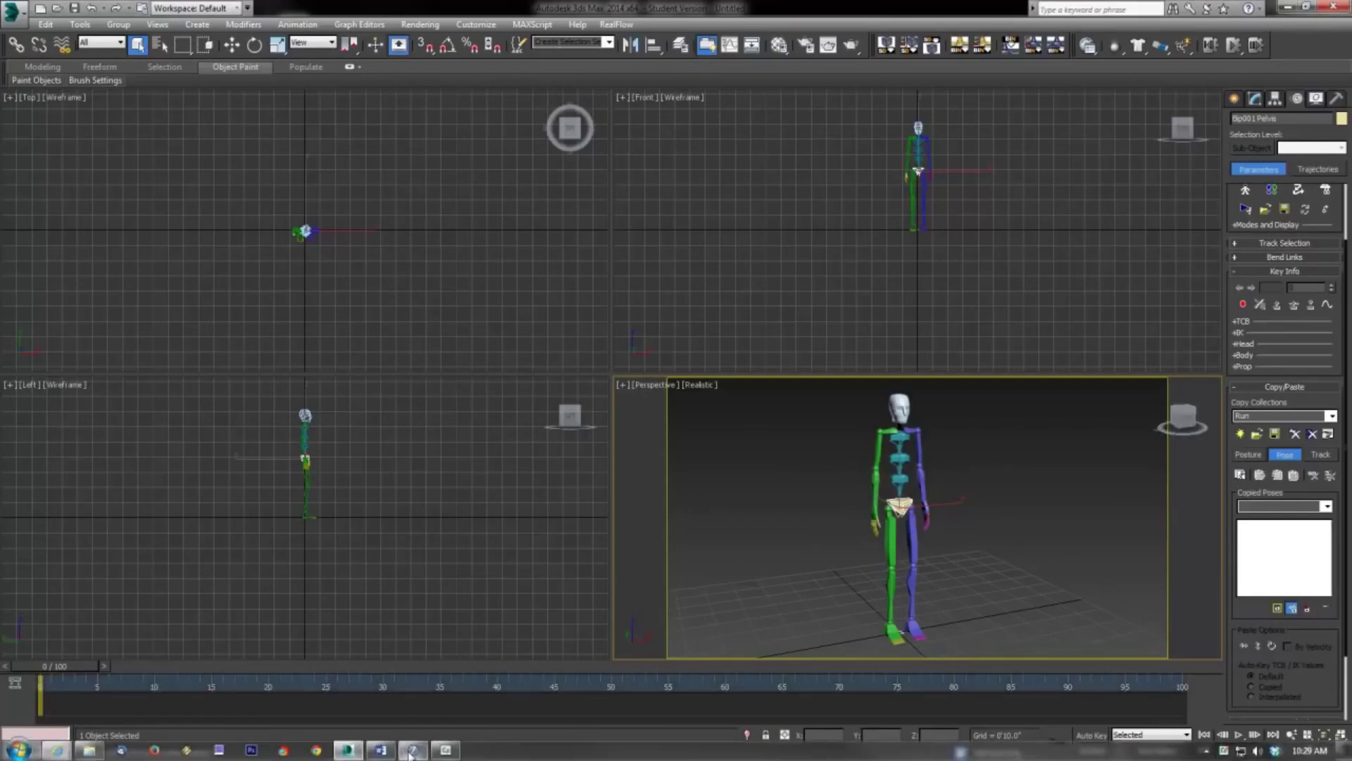
Study the cartoon run reference in Adobe Flash Player and close it
left_click(413, 752)
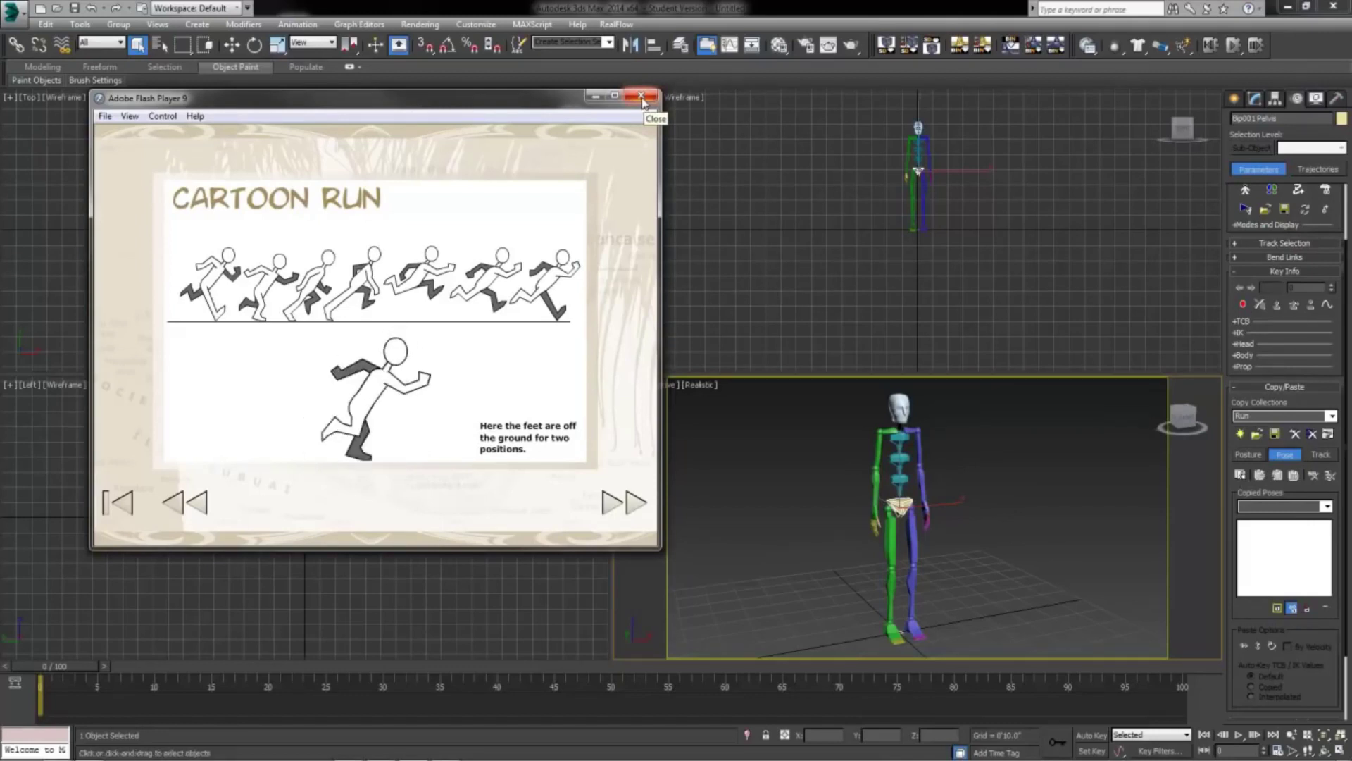
left_click(641, 96)
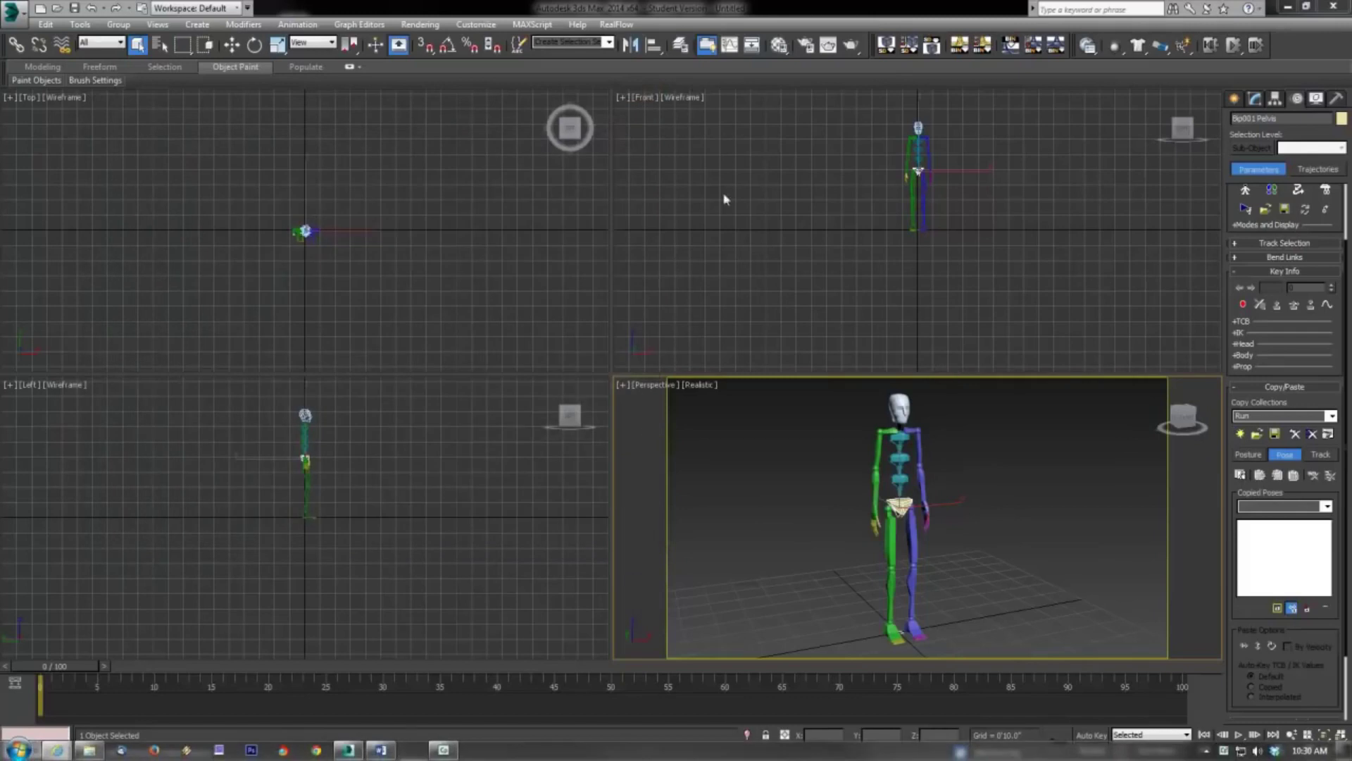
Move the left foot forward and the right foot backward, both raised off the ground, in a running stride
left_click(231, 45)
left_click(908, 627)
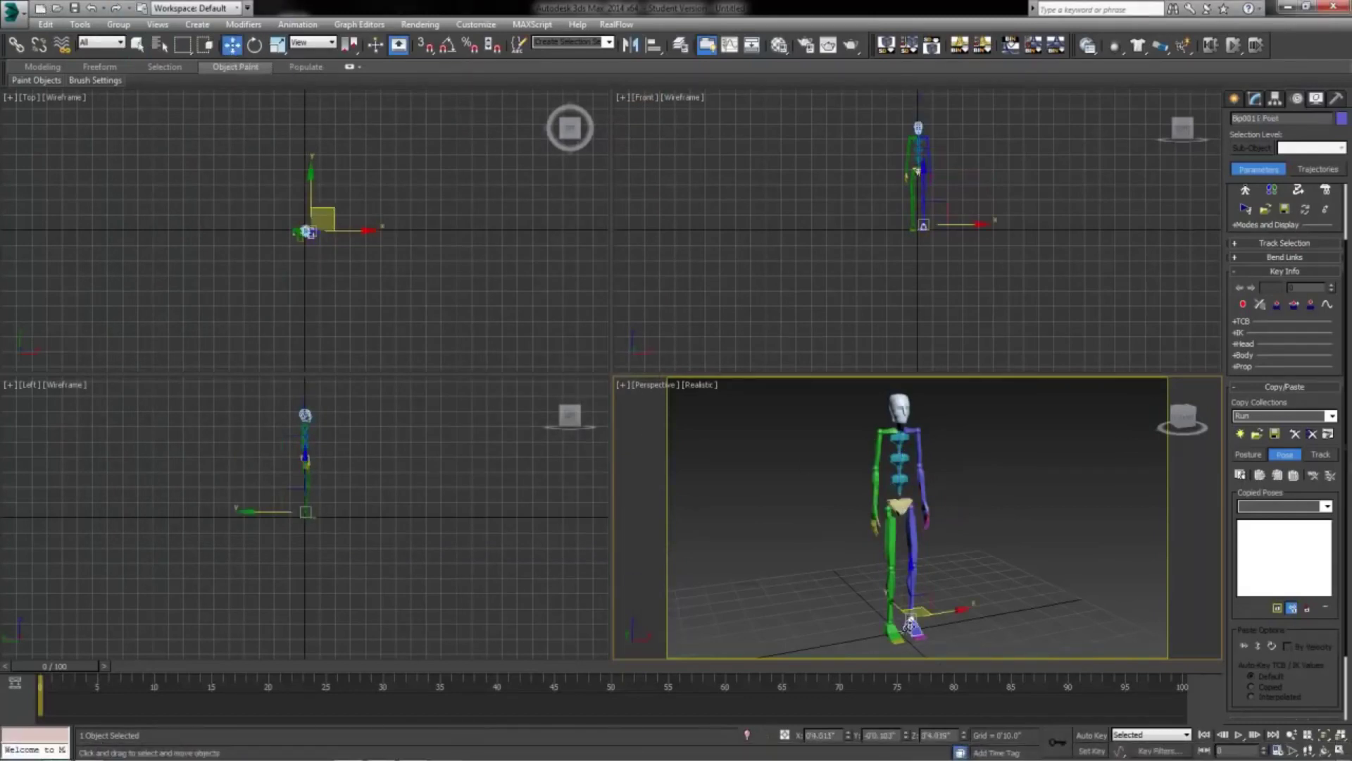
left_click_drag(324, 492, 282, 460)
left_click(308, 514)
Rotate the trailing right foot to point backward and tilt the leading left foot's toes up about 27 degrees
left_click(259, 46)
scroll(276, 423, "up", 6)
middle_click_drag(432, 499, 463, 552)
scroll(463, 551, "down", 3)
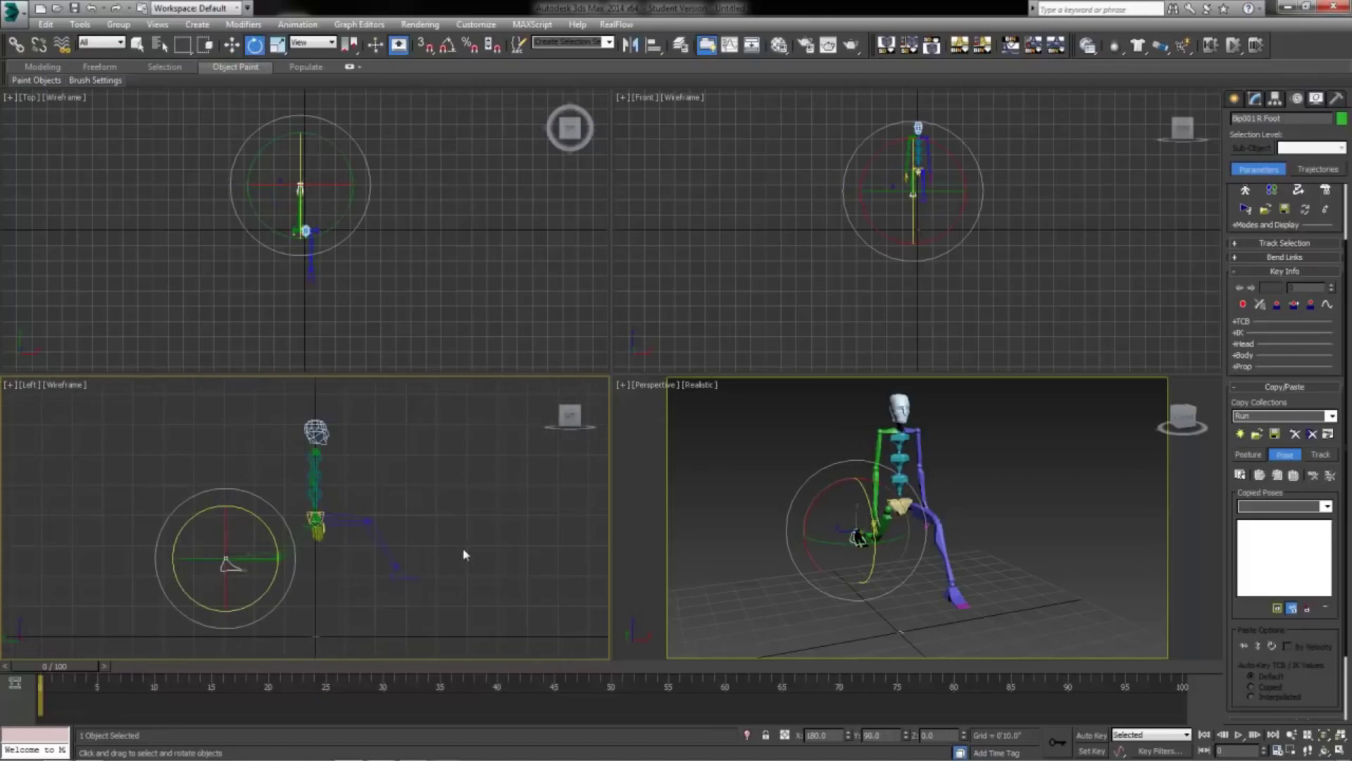
left_click_drag(235, 506, 431, 531)
left_click_drag(396, 585, 407, 569)
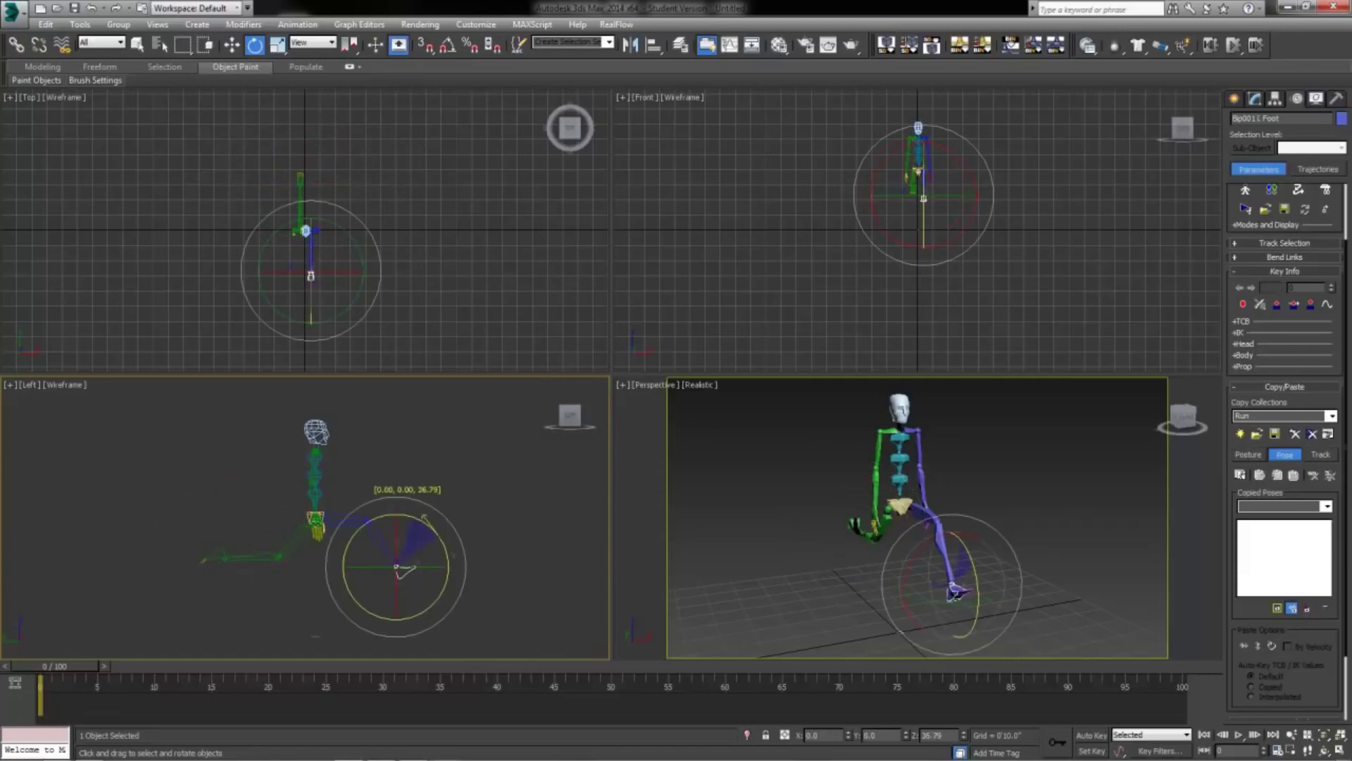
left_click_drag(424, 518, 422, 515)
left_click(479, 633)
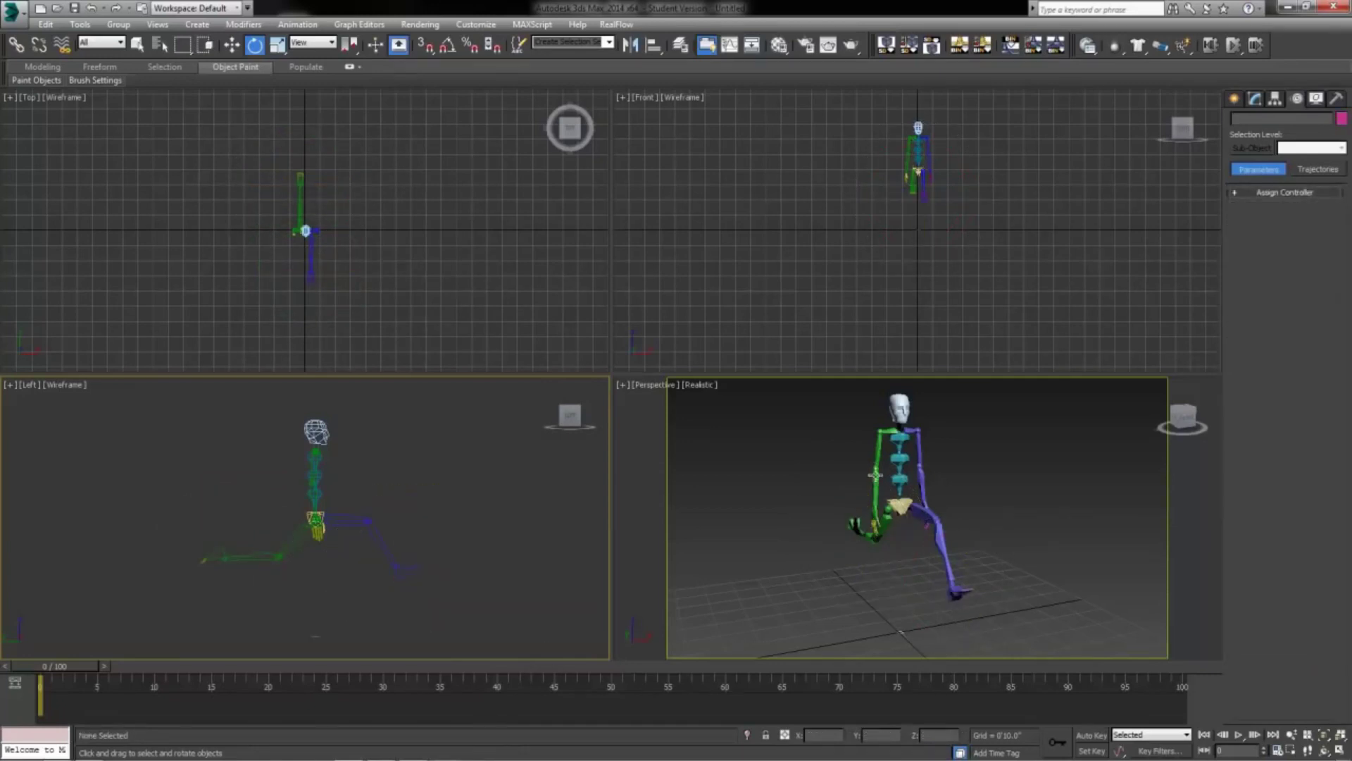
Move the right hand forward and the left hand behind the torso, both with bent elbows, opposite the legs
left_click(883, 448)
left_click(872, 514)
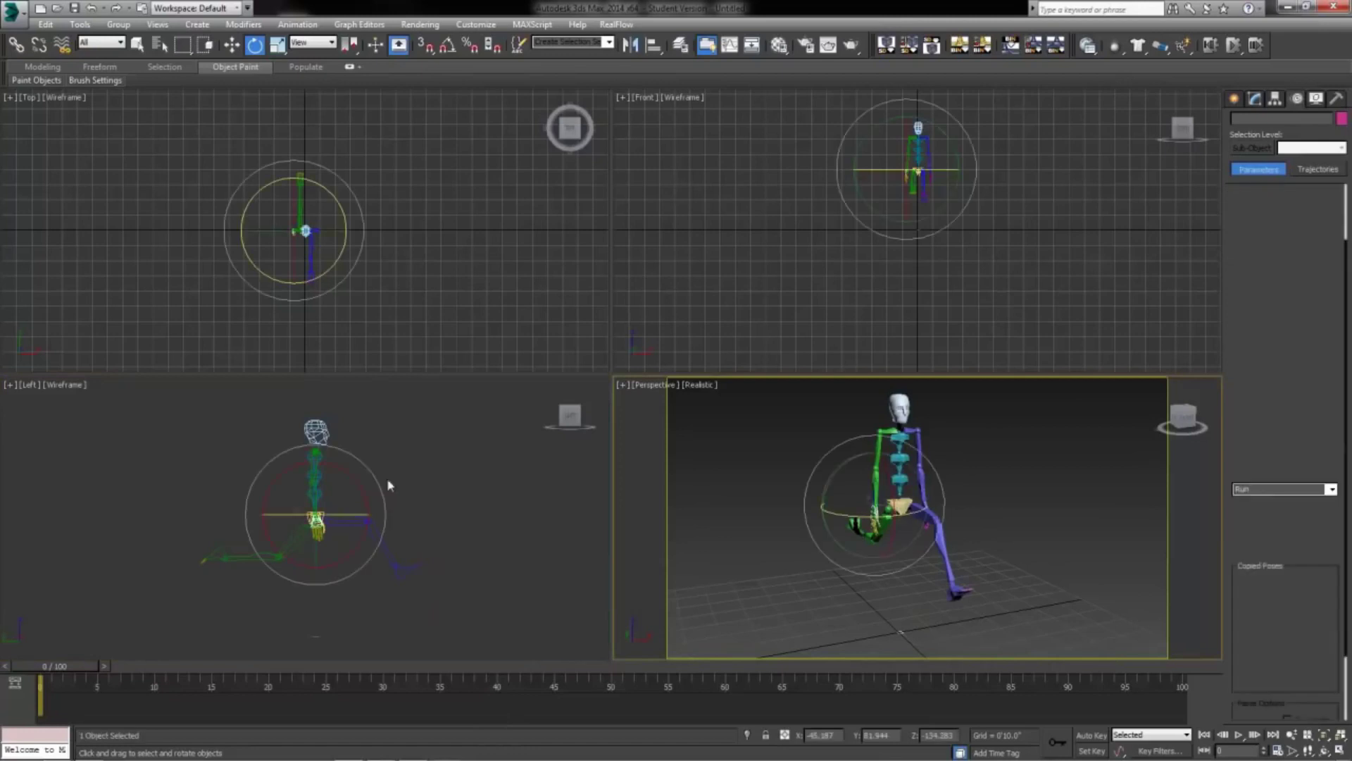
key("w")
left_click(290, 516)
left_click_drag(305, 487, 392, 466)
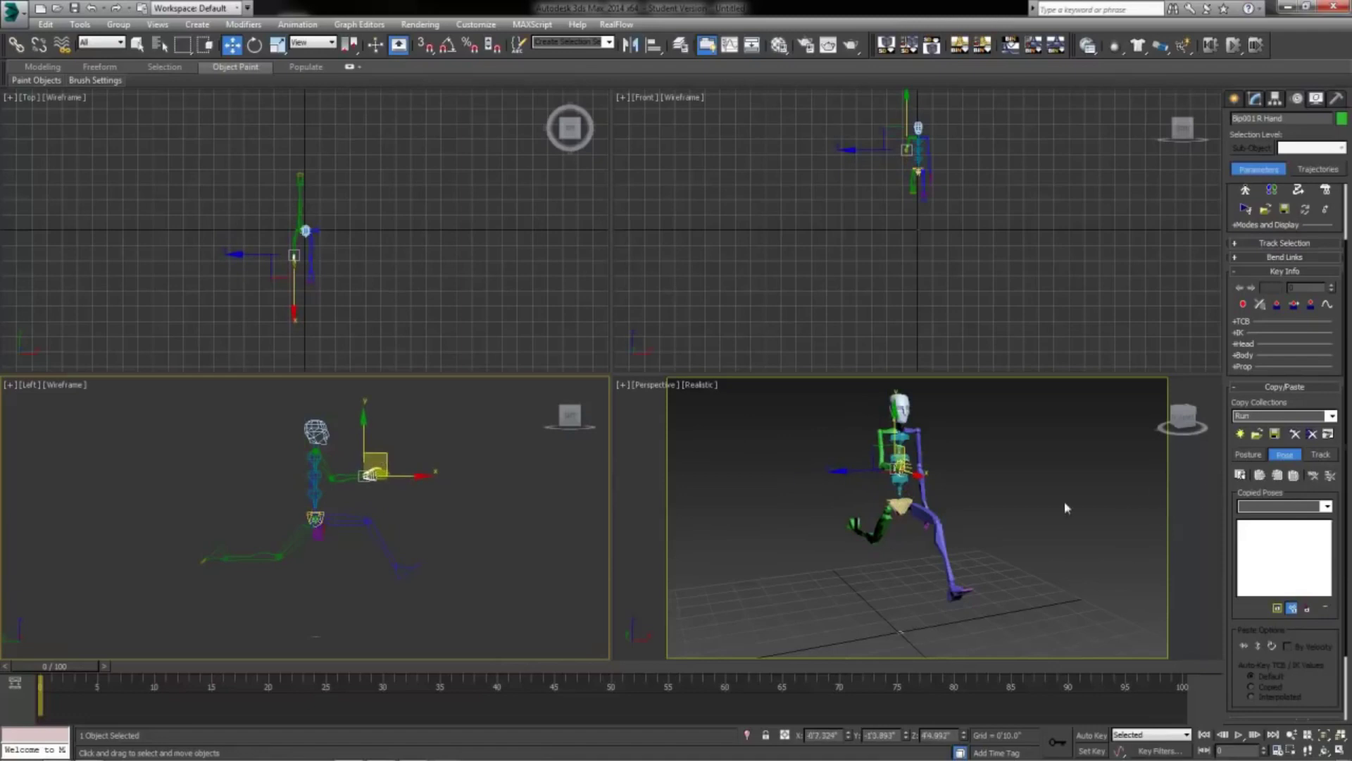
left_click(924, 505)
left_click_drag(339, 499, 293, 466)
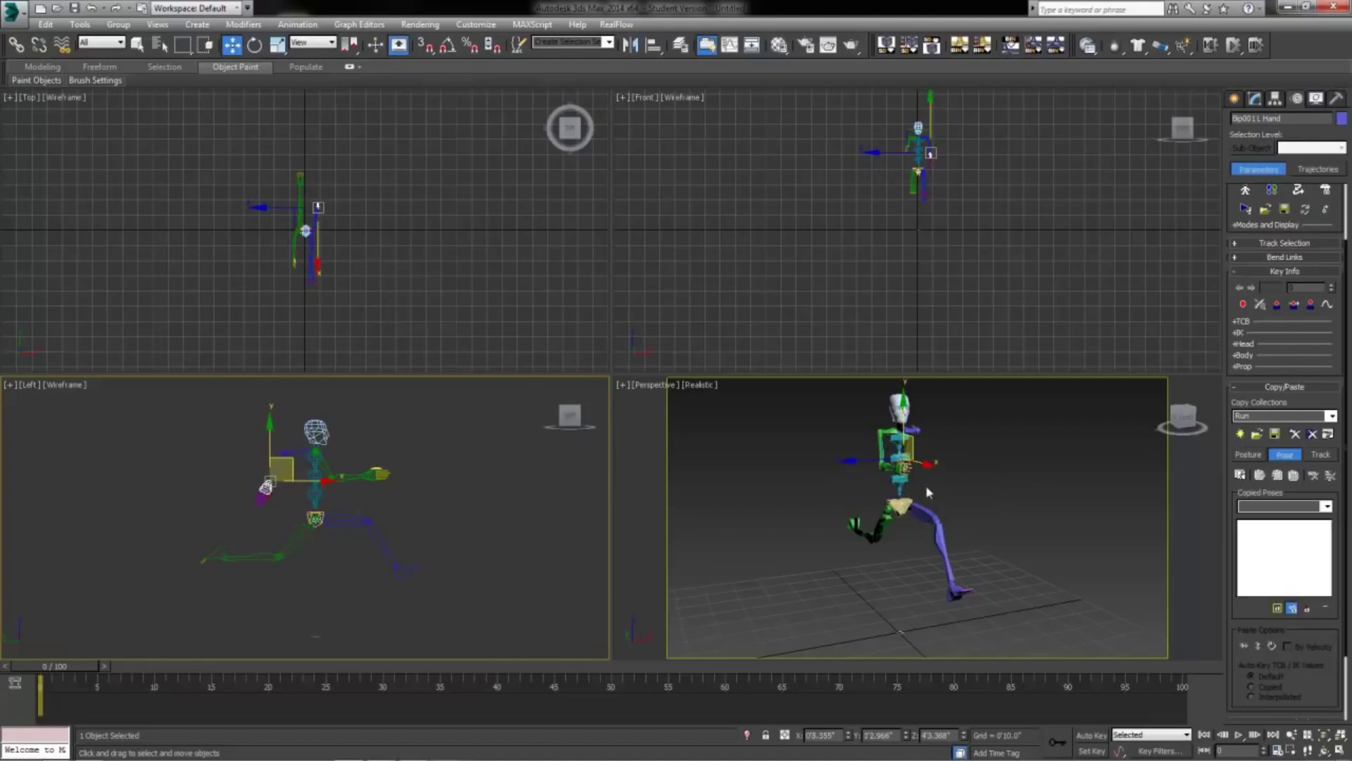
Select the three spine links and examine the biped's running pose from the front
double_click(896, 481)
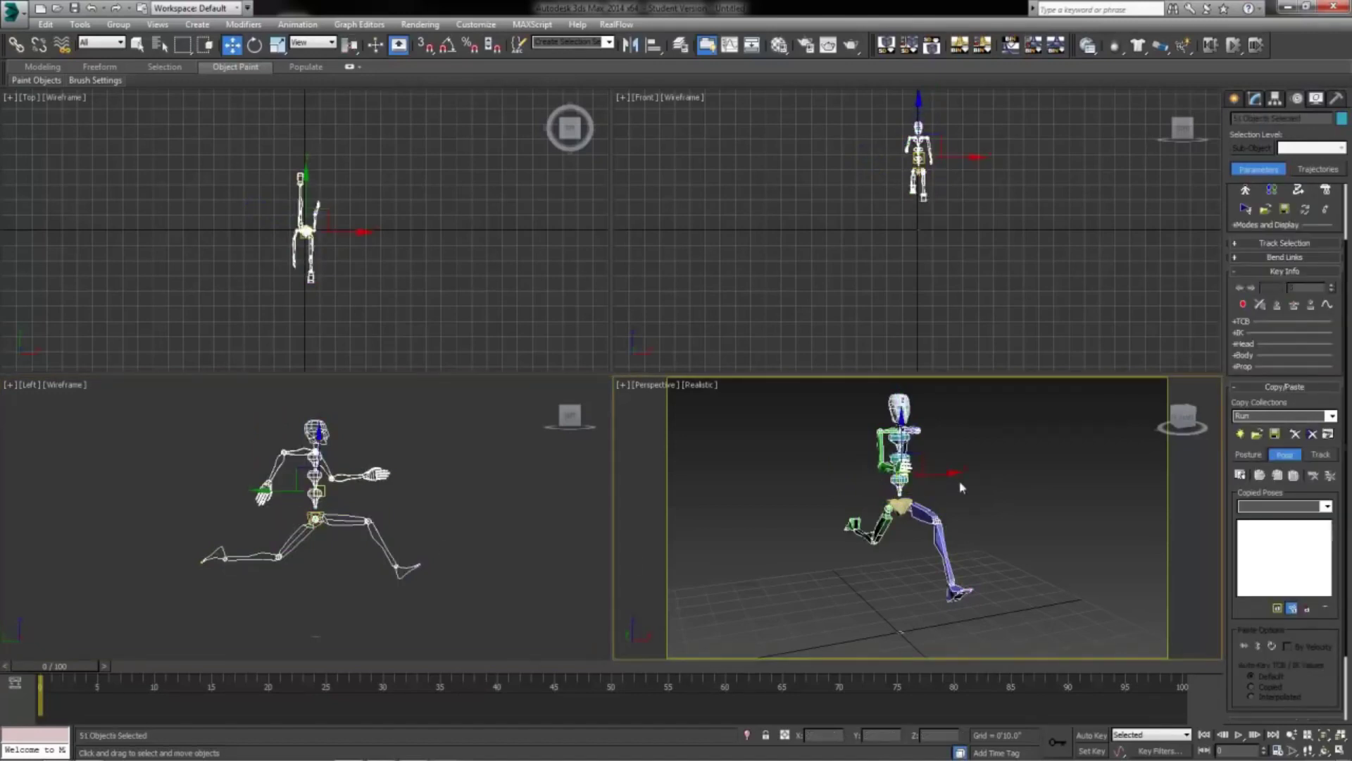
left_click(960, 488)
left_click(900, 480)
left_click(899, 459, "ctrl")
left_click(900, 439, "ctrl")
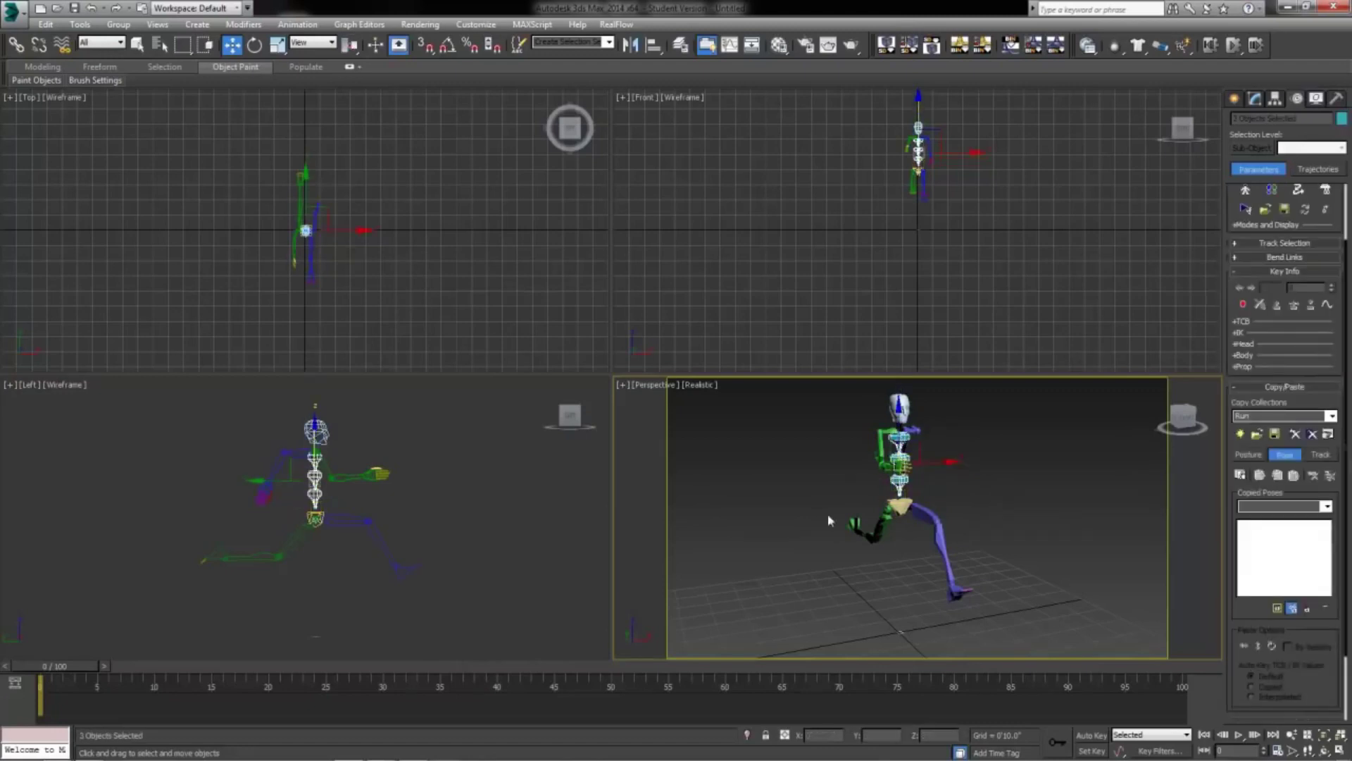
left_click(254, 44)
middle_click_drag(942, 528, 944, 553)
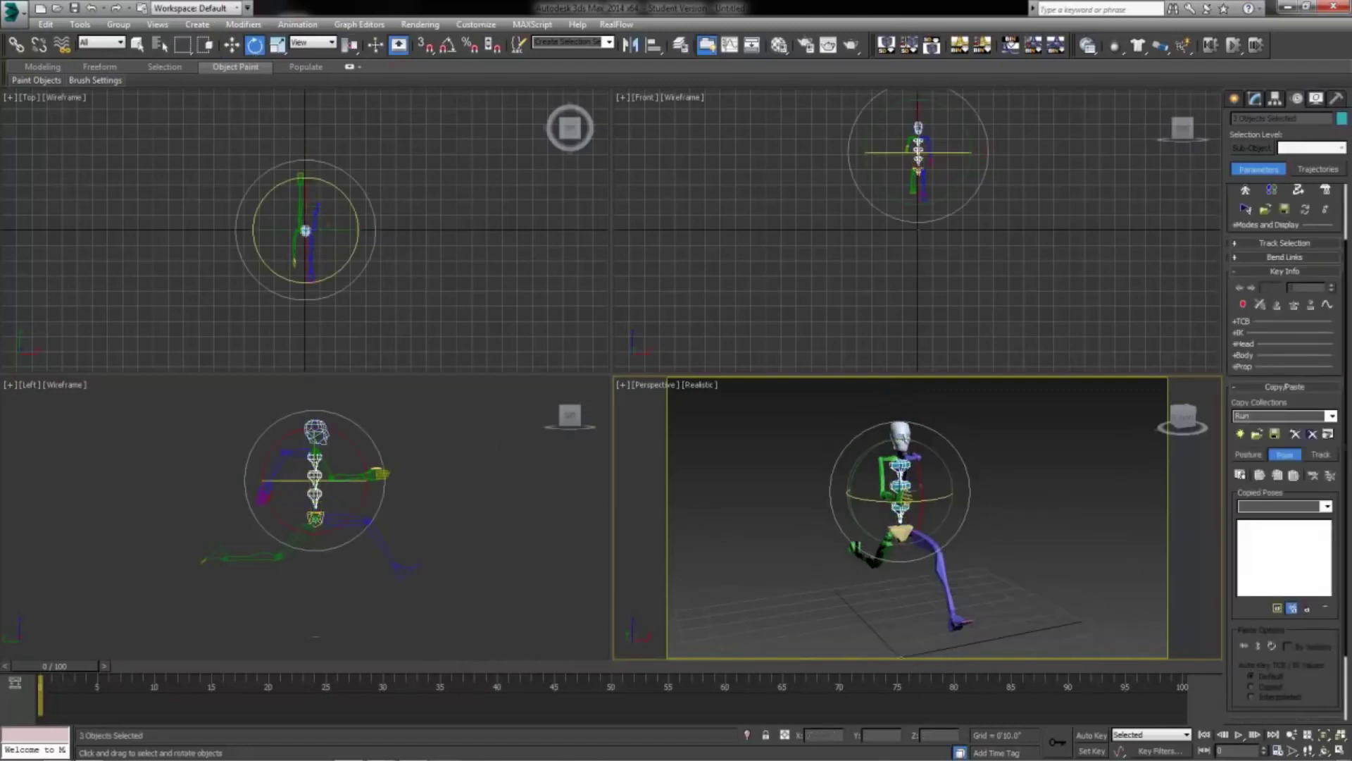
key("alt+w")
scroll(581, 352, "up", 4)
left_click_drag(576, 312, 602, 310)
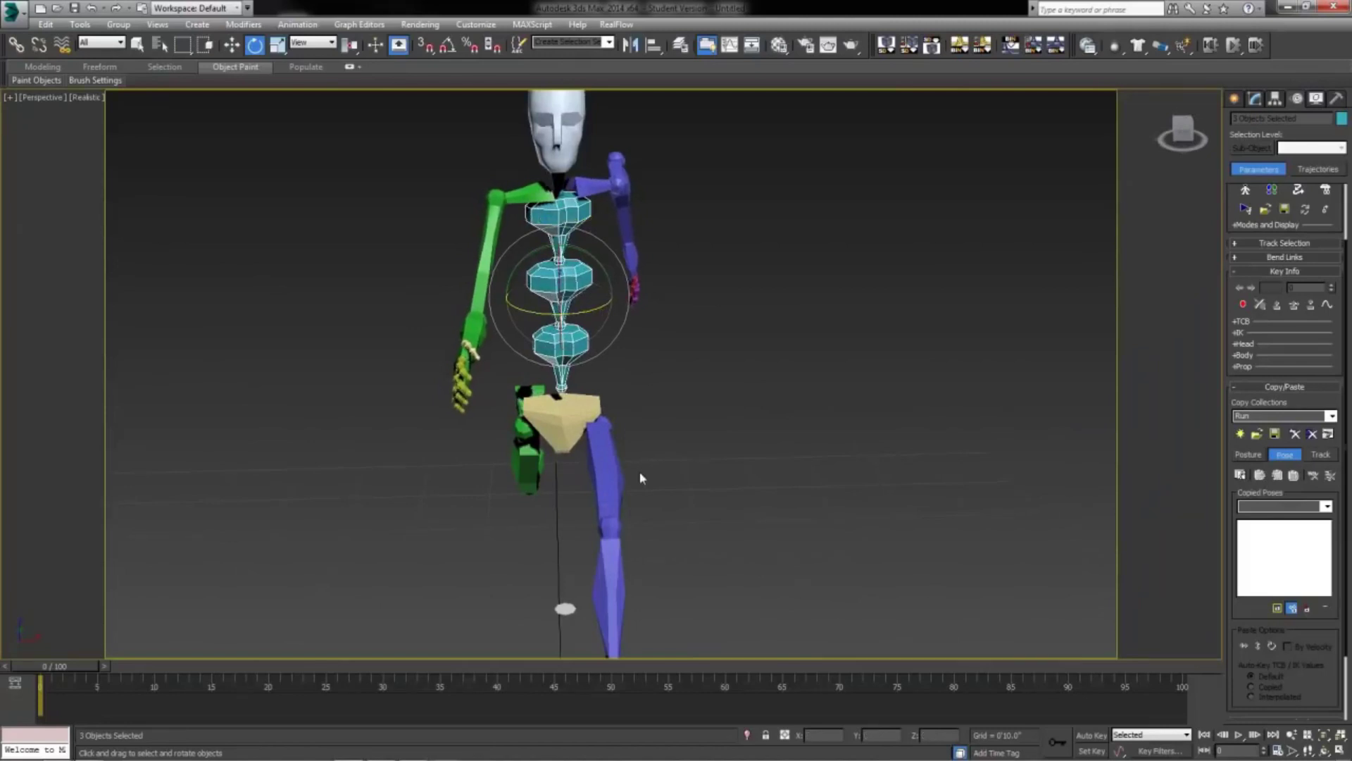
scroll(679, 431, "down", 3)
Select the head and examine the full running pose from both sides of the biped
left_click(606, 233)
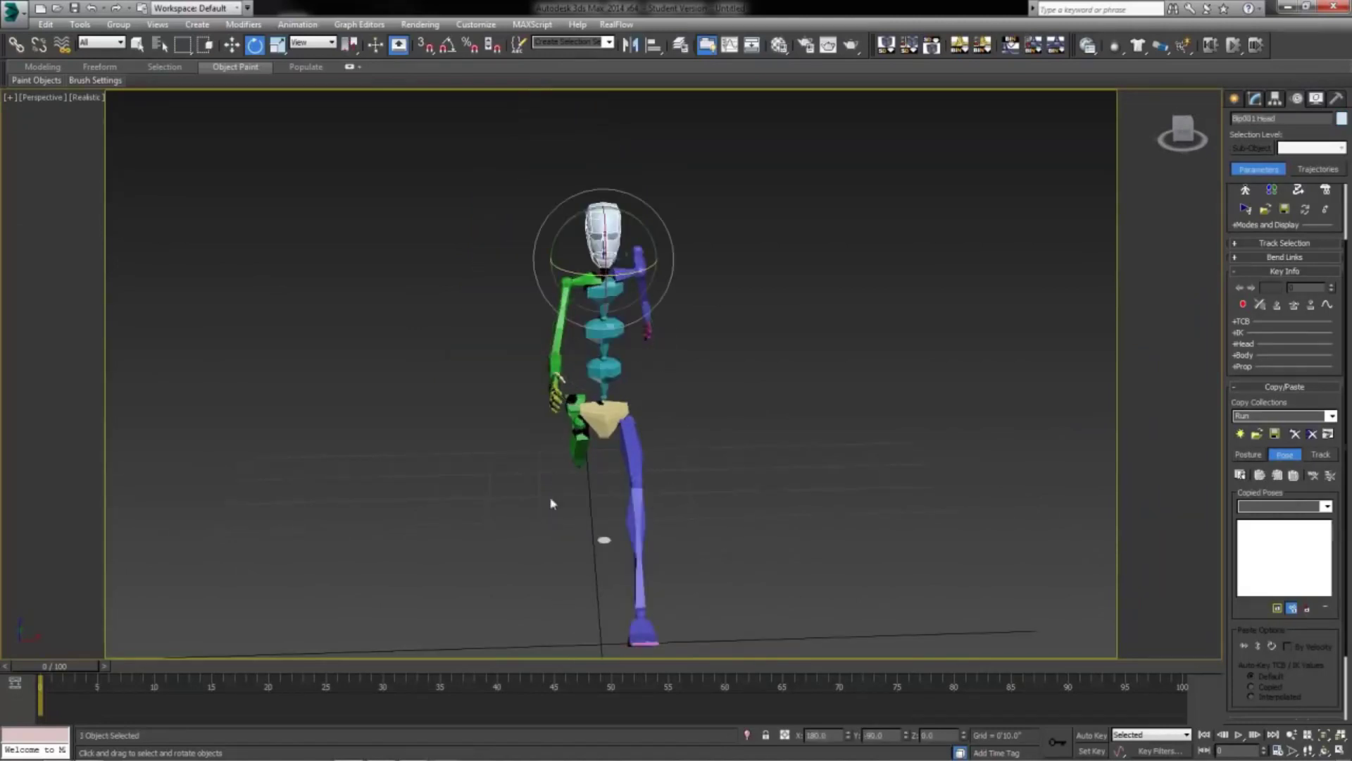
key("space")
middle_click_drag(551, 503, 627, 512)
scroll(678, 422, "up", 3)
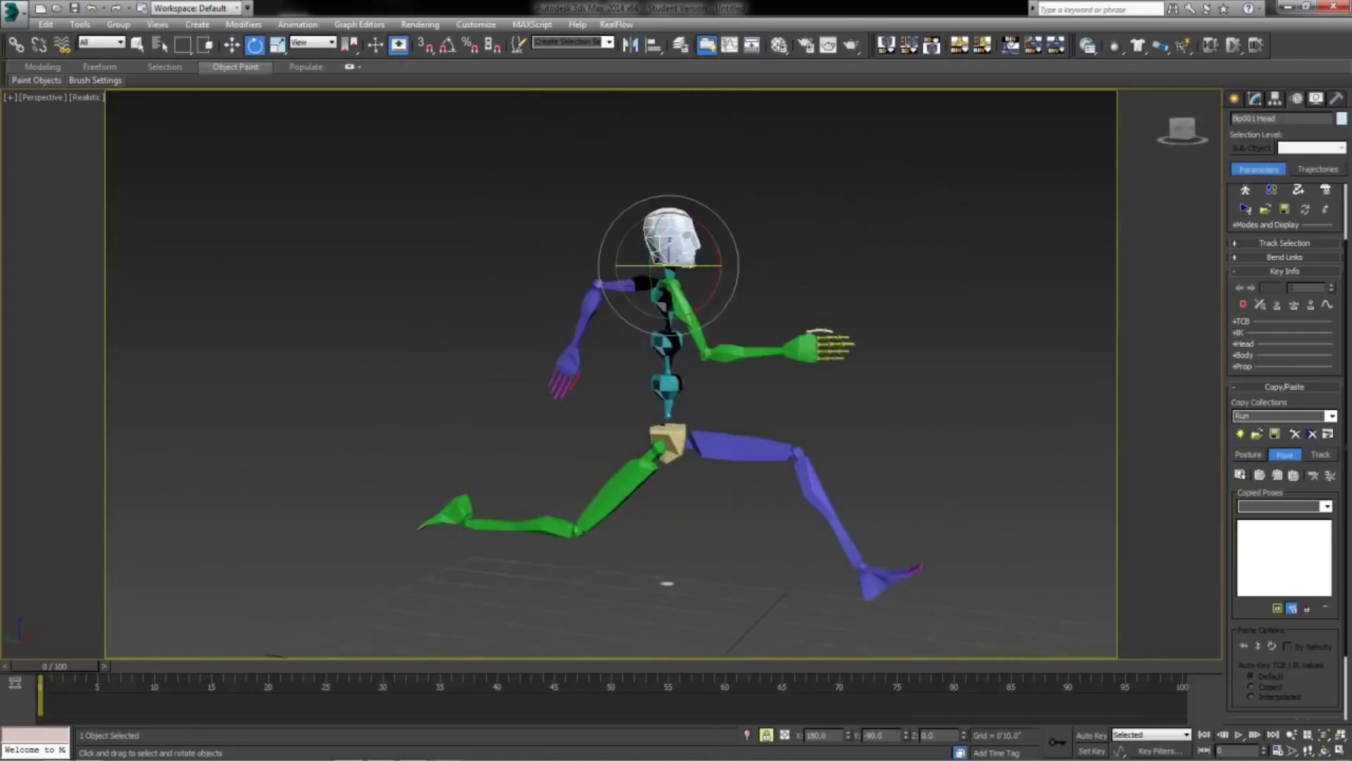
mouse_move(709, 232)
left_mouse_down()
mouse_move(699, 219)
mouse_move(721, 246)
left_mouse_up()
middle_click_drag(721, 246, 464, 248, "alt")
left_click(1291, 735)
left_click_drag(890, 543, 851, 513)
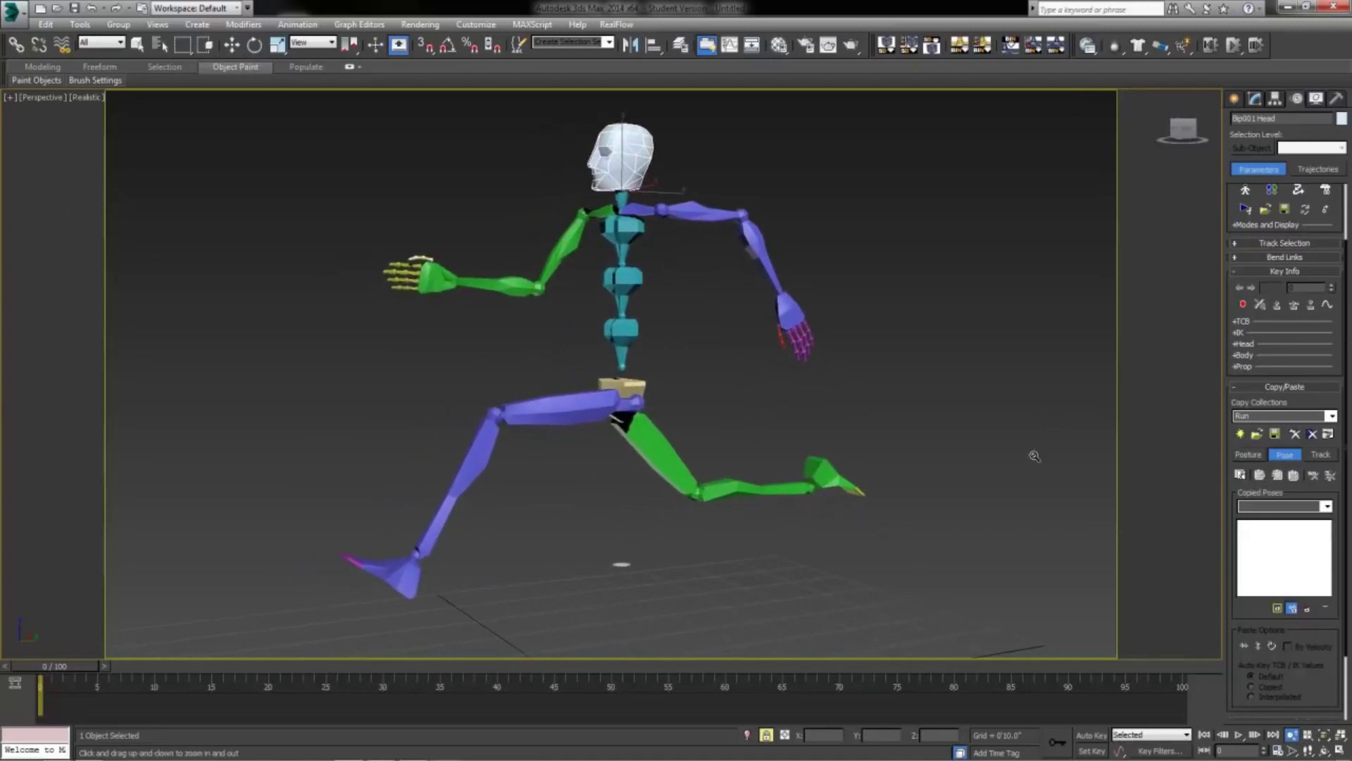
key("space")
middle_click_drag(739, 403, 733, 407)
key("e")
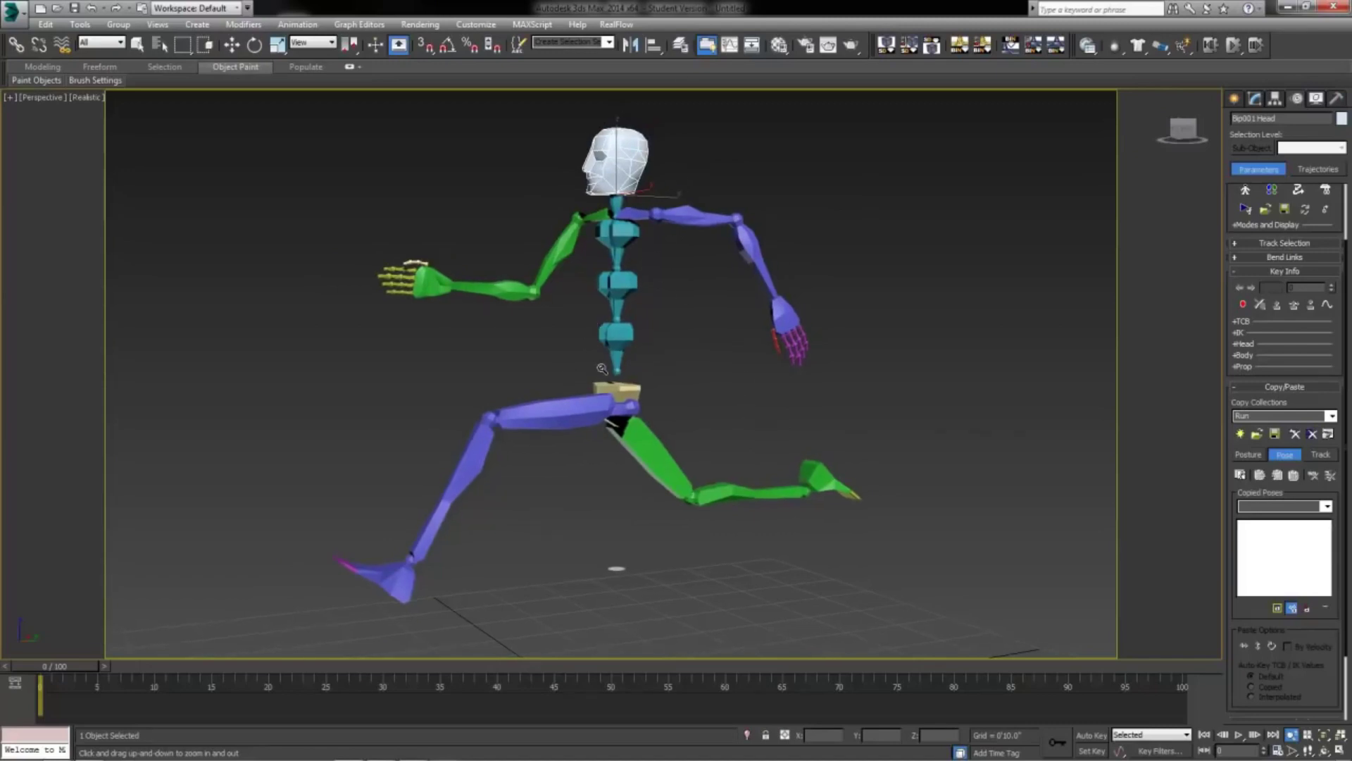
Copy the biped's running pose into the Run collection with a snapshot captured from the viewport
left_click(611, 386)
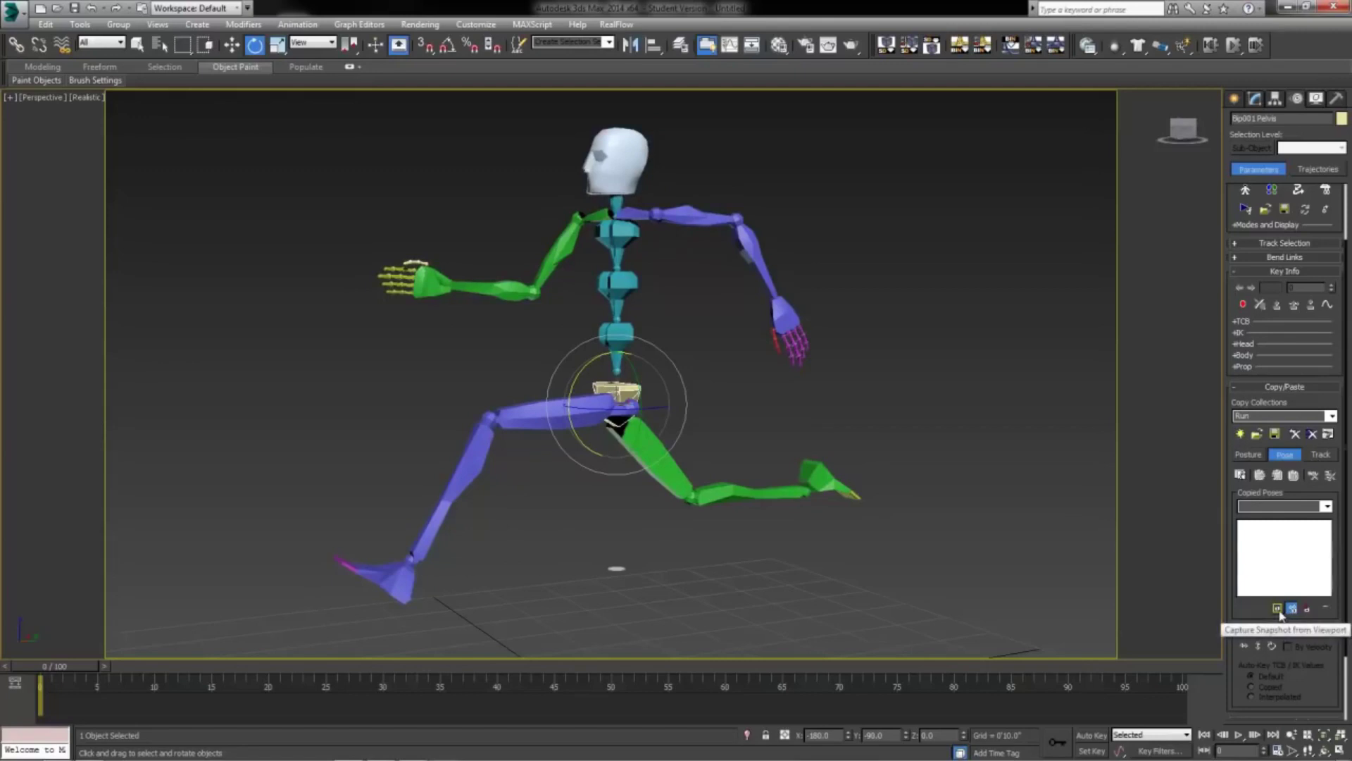
left_click(1277, 608)
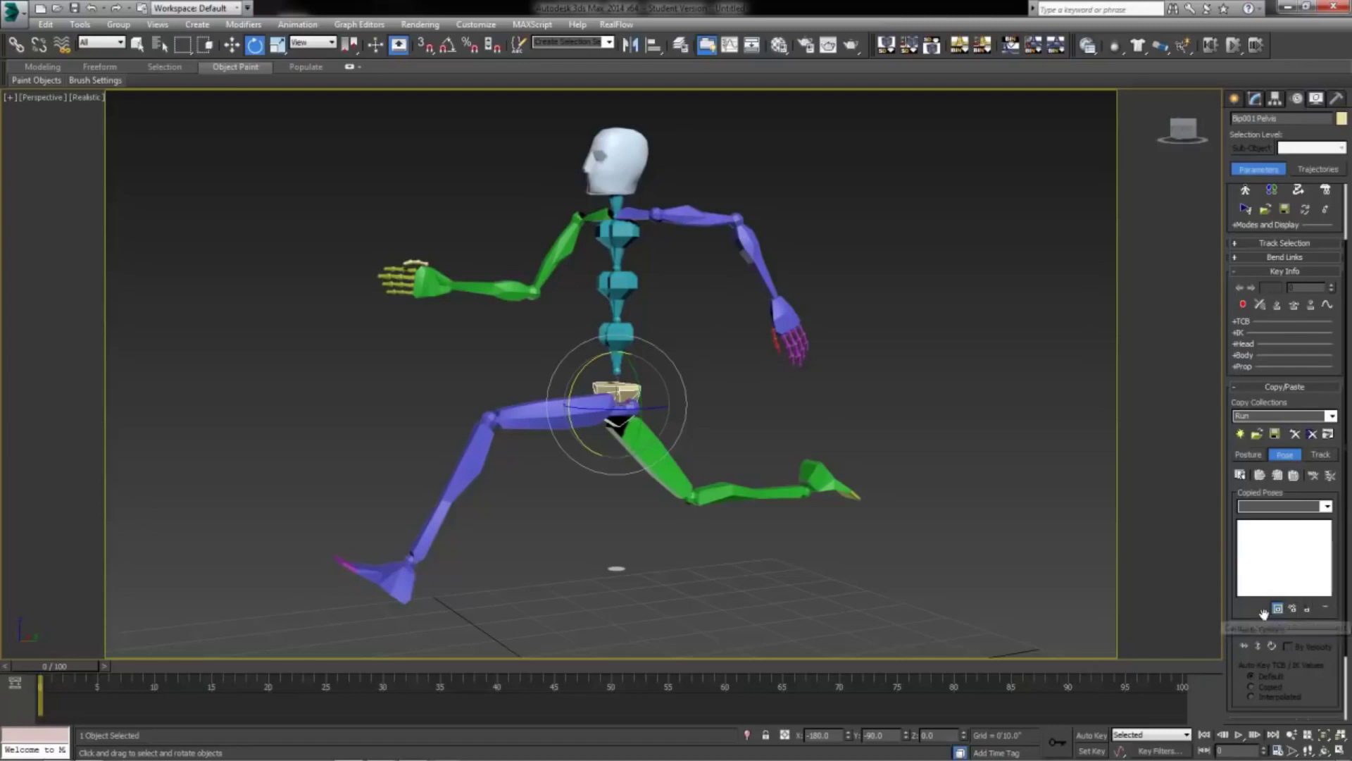
left_click(1236, 481)
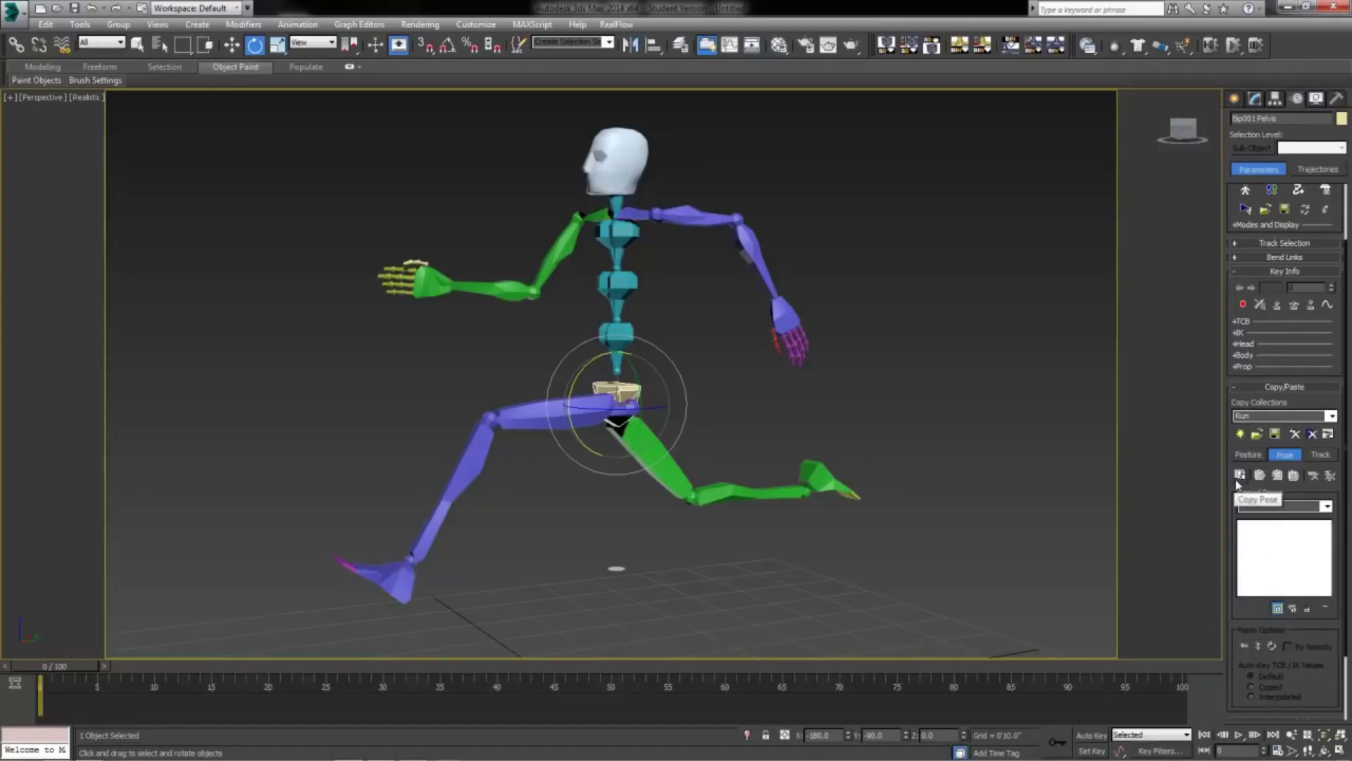
left_click(1239, 476)
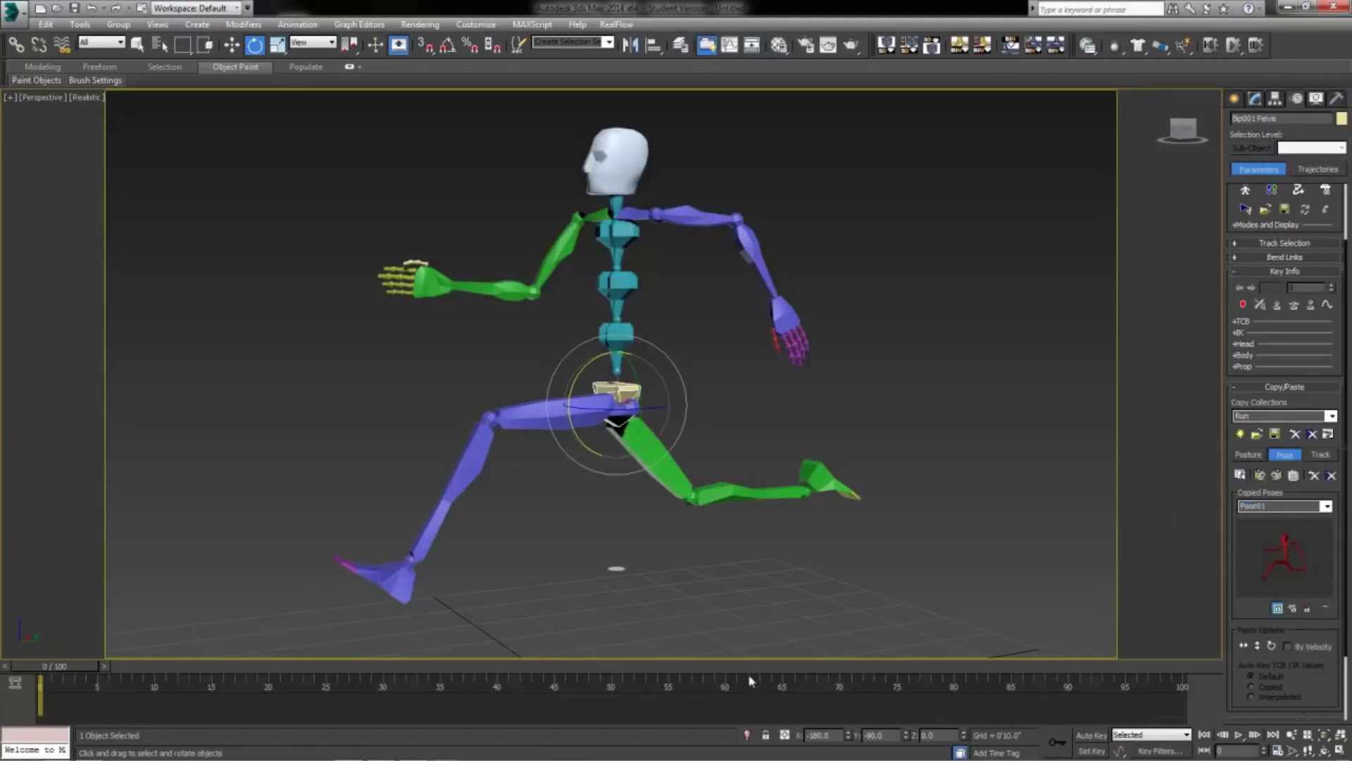
Rename the copied pose FullStride and choose it in the list of copied poses
double_click(1267, 506)
type("FullStride")
key("Return")
left_click(1329, 508)
left_click(1271, 521)
Reset the biped to its standing pose through Figure mode and paste the stored FullStride pose onto it
left_click(1245, 192)
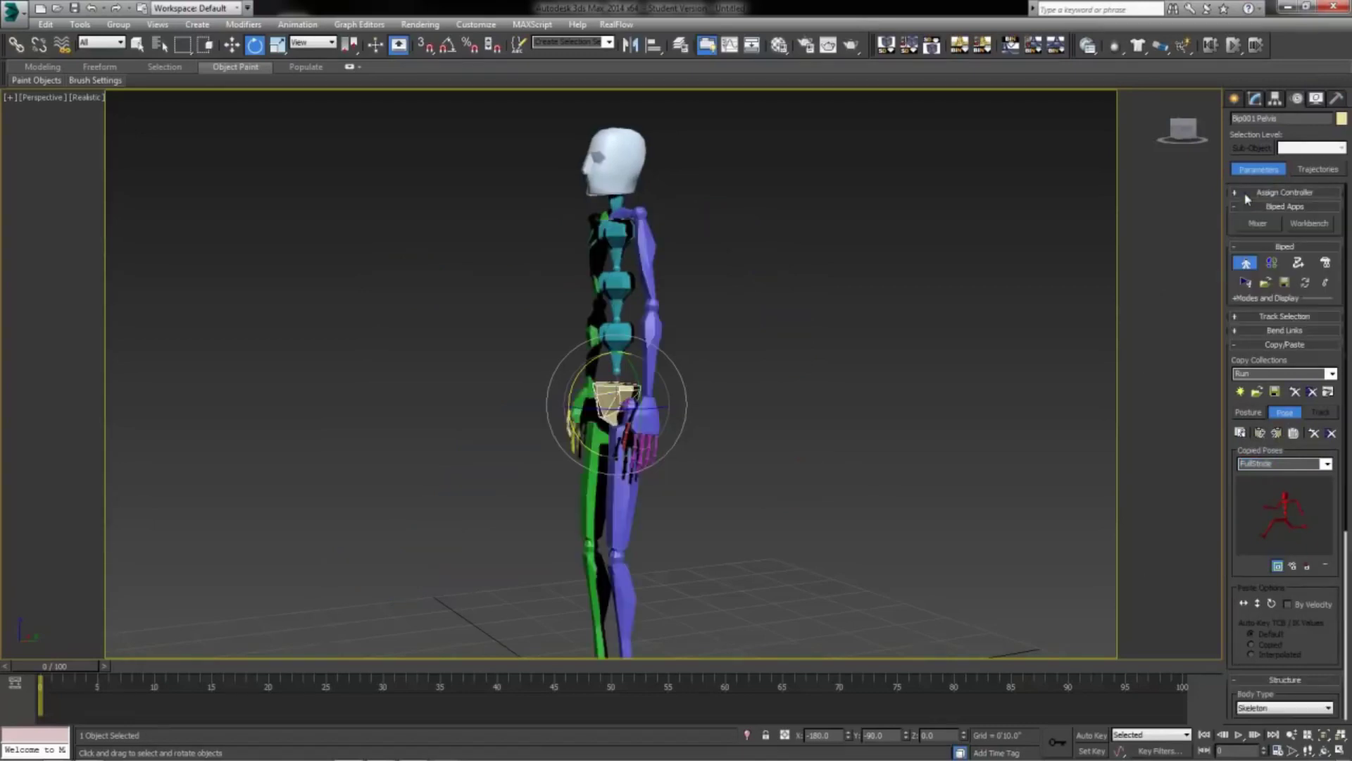
left_click(1247, 265)
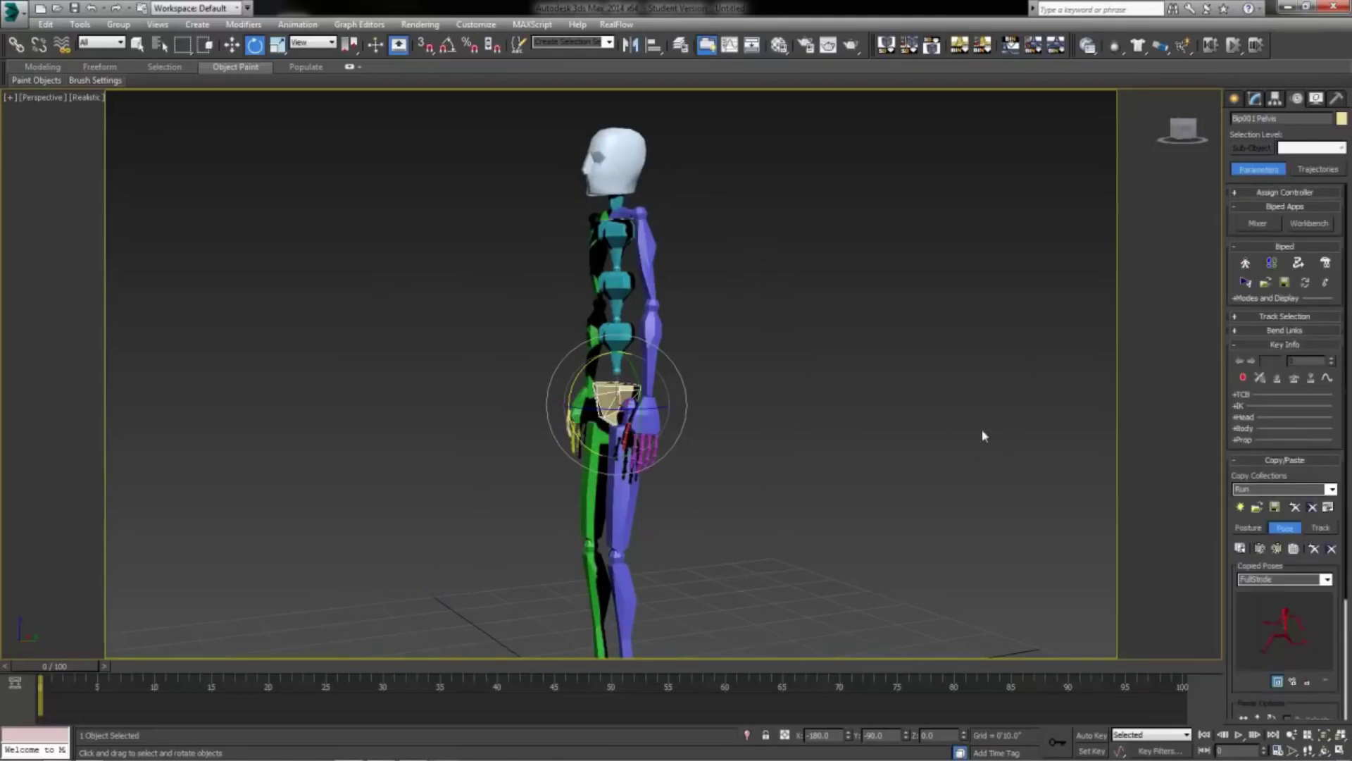
left_click(1326, 580)
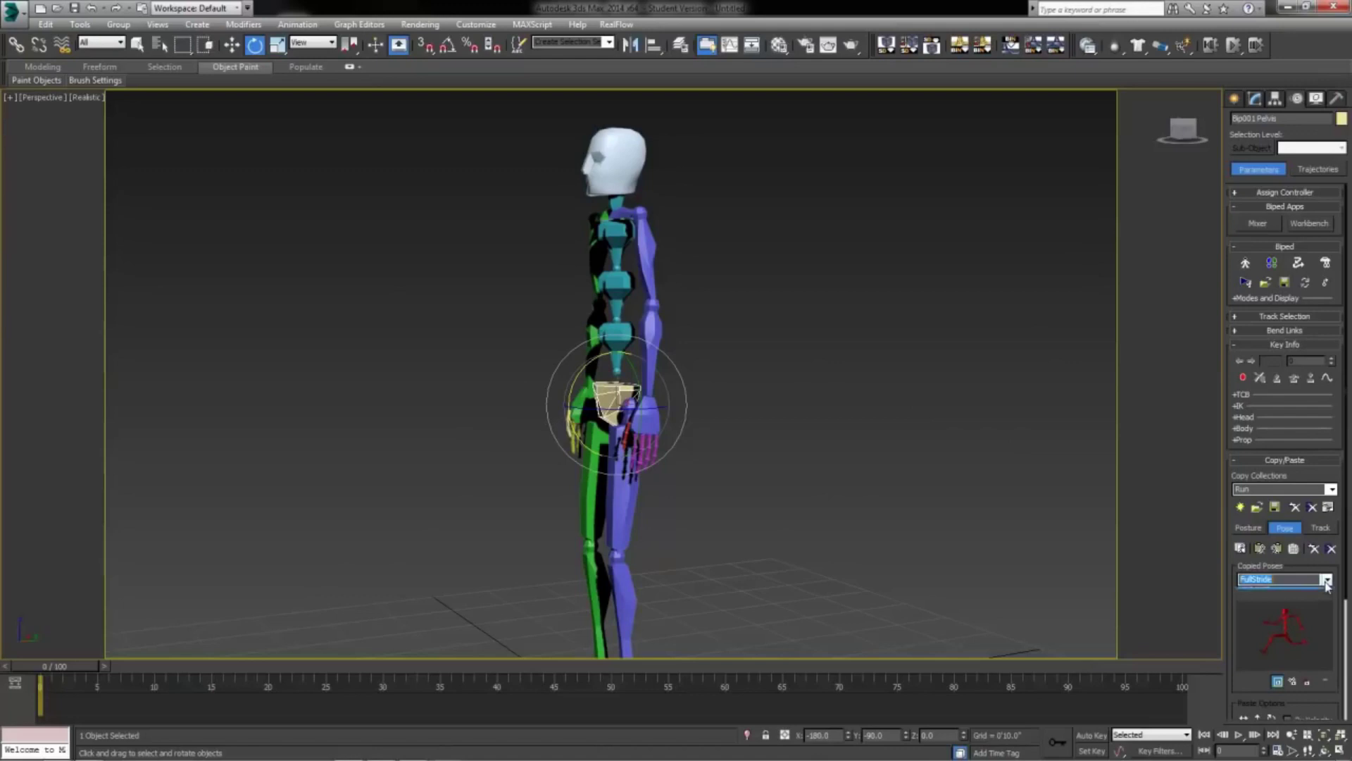
left_click(1276, 593)
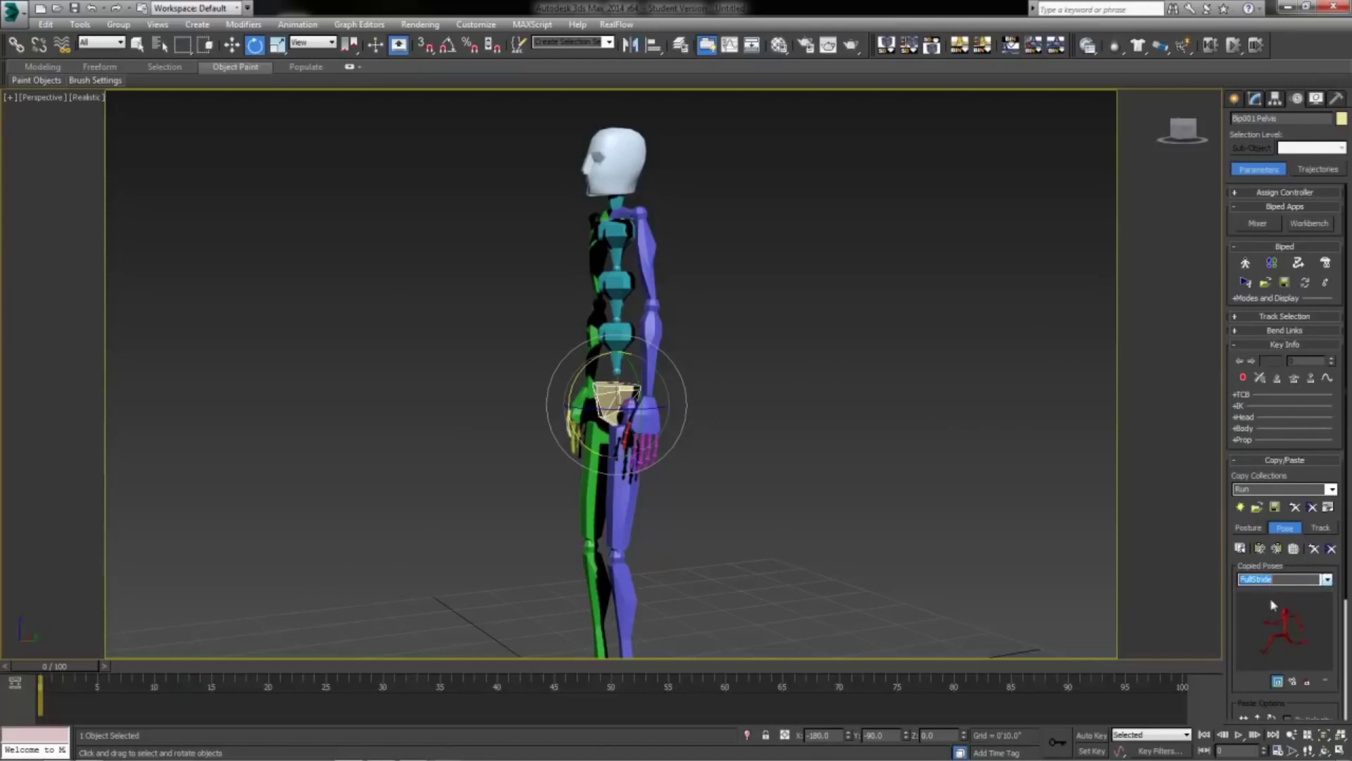
left_click(1259, 549)
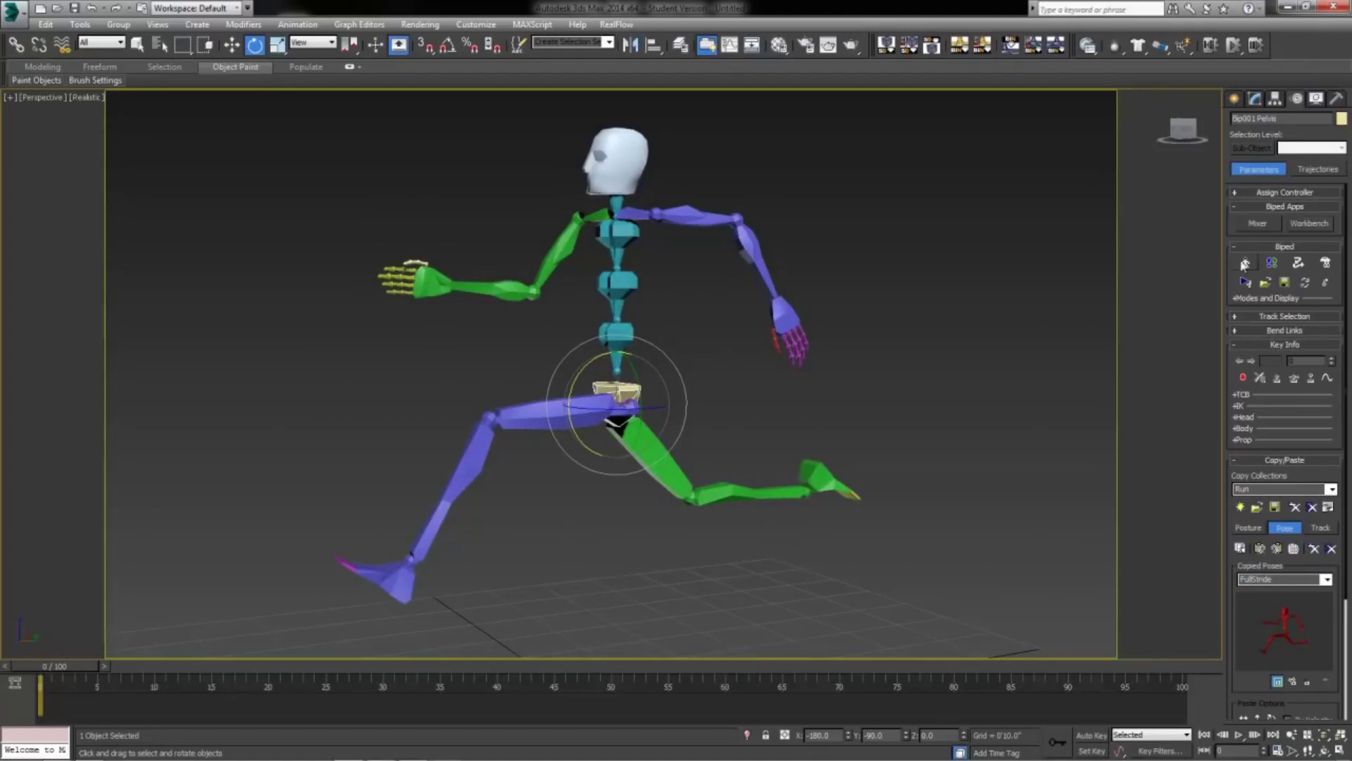
Return the biped to its standing pose through Figure mode and select the Bip001 centre of mass inside the pelvis
left_click(1246, 263)
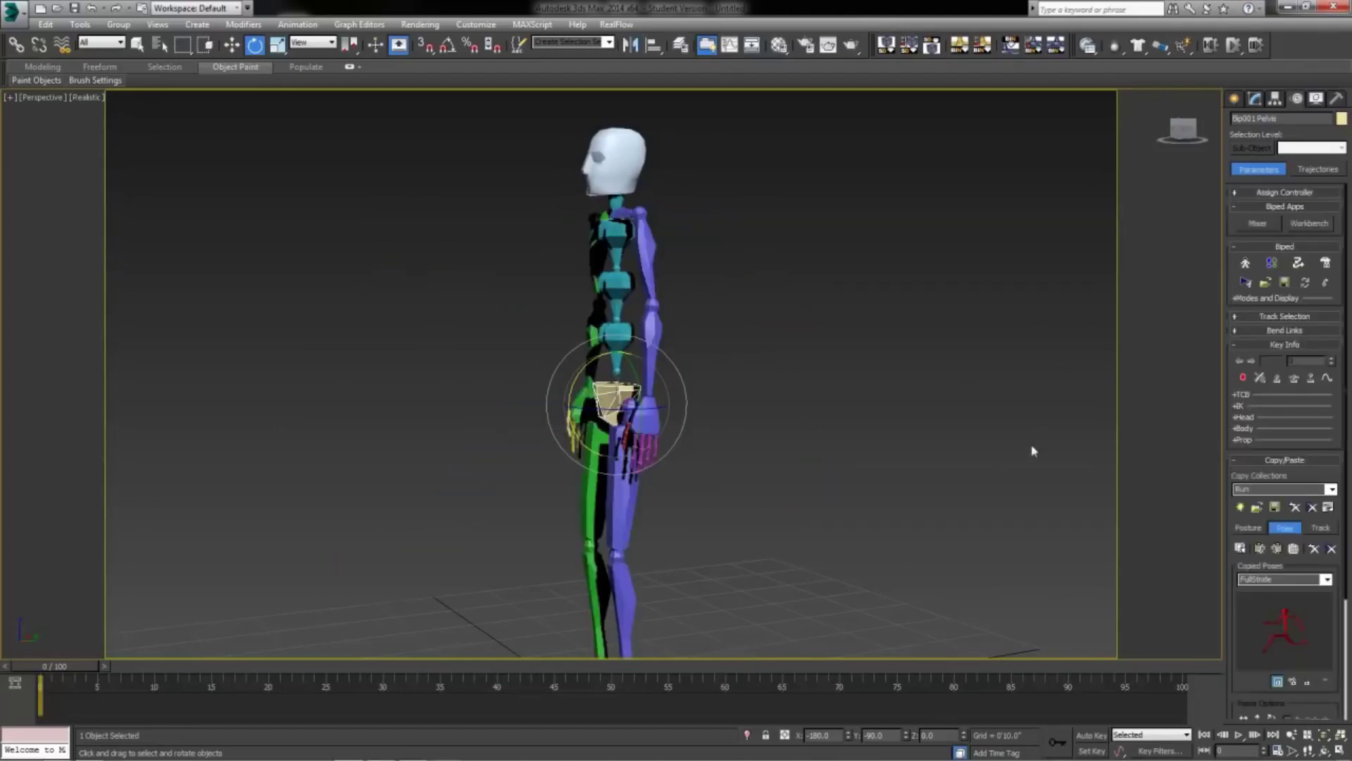
middle_click_drag(576, 605, 738, 530, "alt")
left_click(232, 45)
middle_click_drag(838, 472, 723, 452, "alt")
key("alt+z")
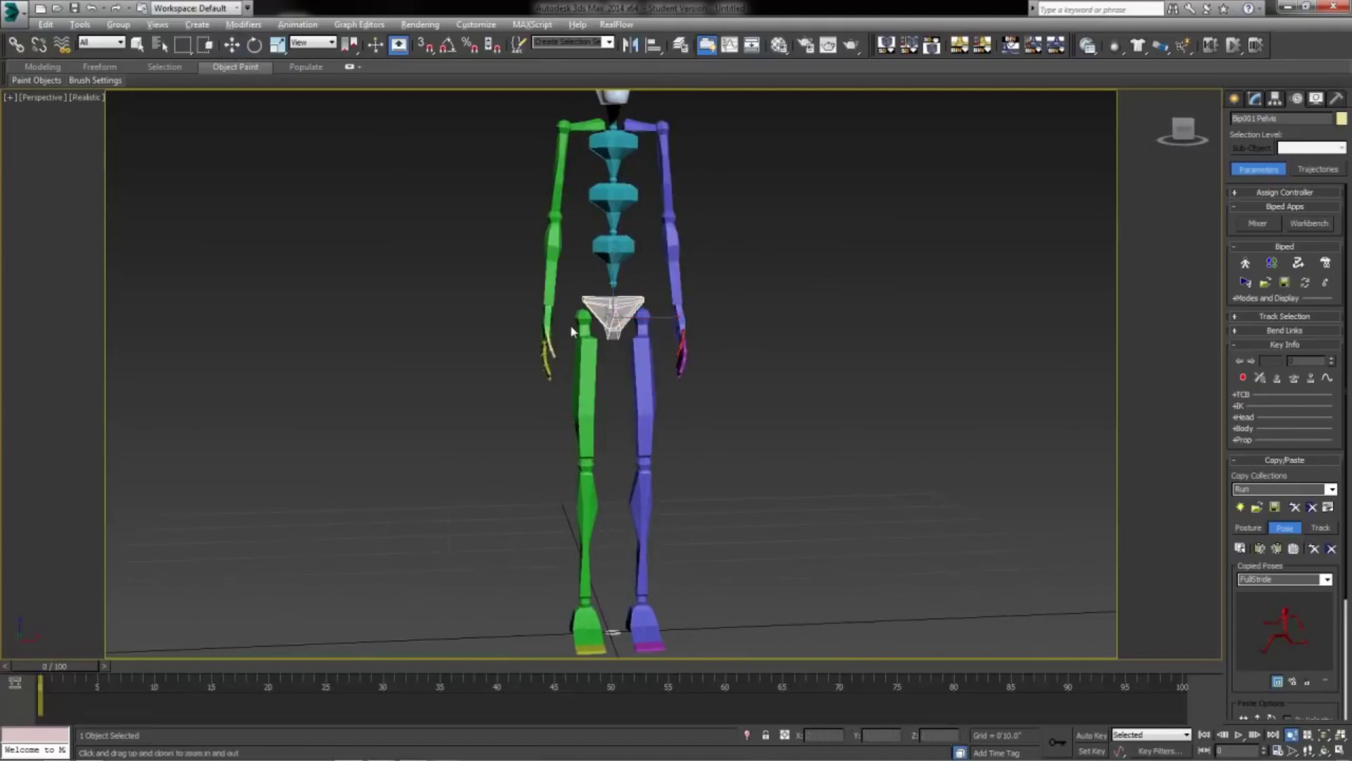
right_click(626, 363)
left_click(621, 354)
left_click(617, 320)
scroll(611, 348, "up", 5)
middle_click_drag(618, 320, 612, 421)
double_click(612, 421)
left_click(610, 398)
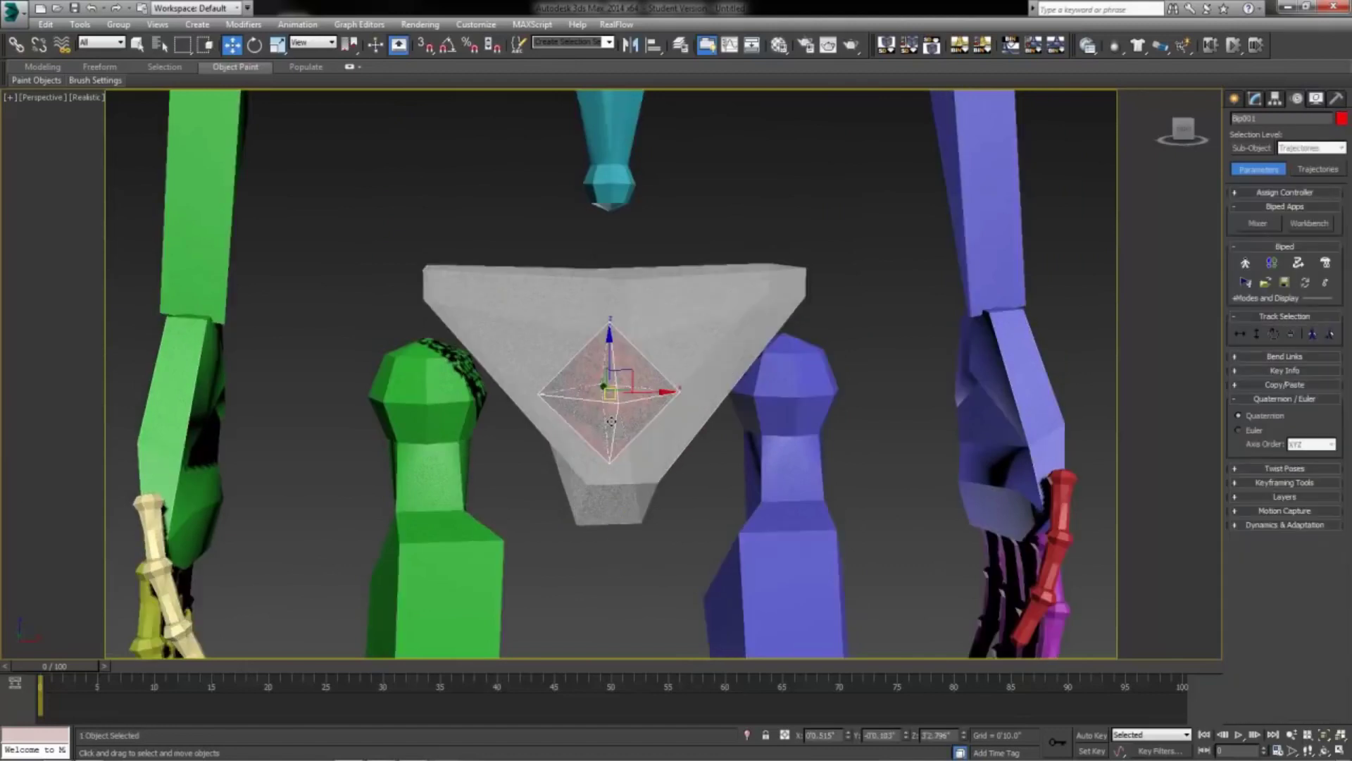
scroll(689, 533, "down", 5)
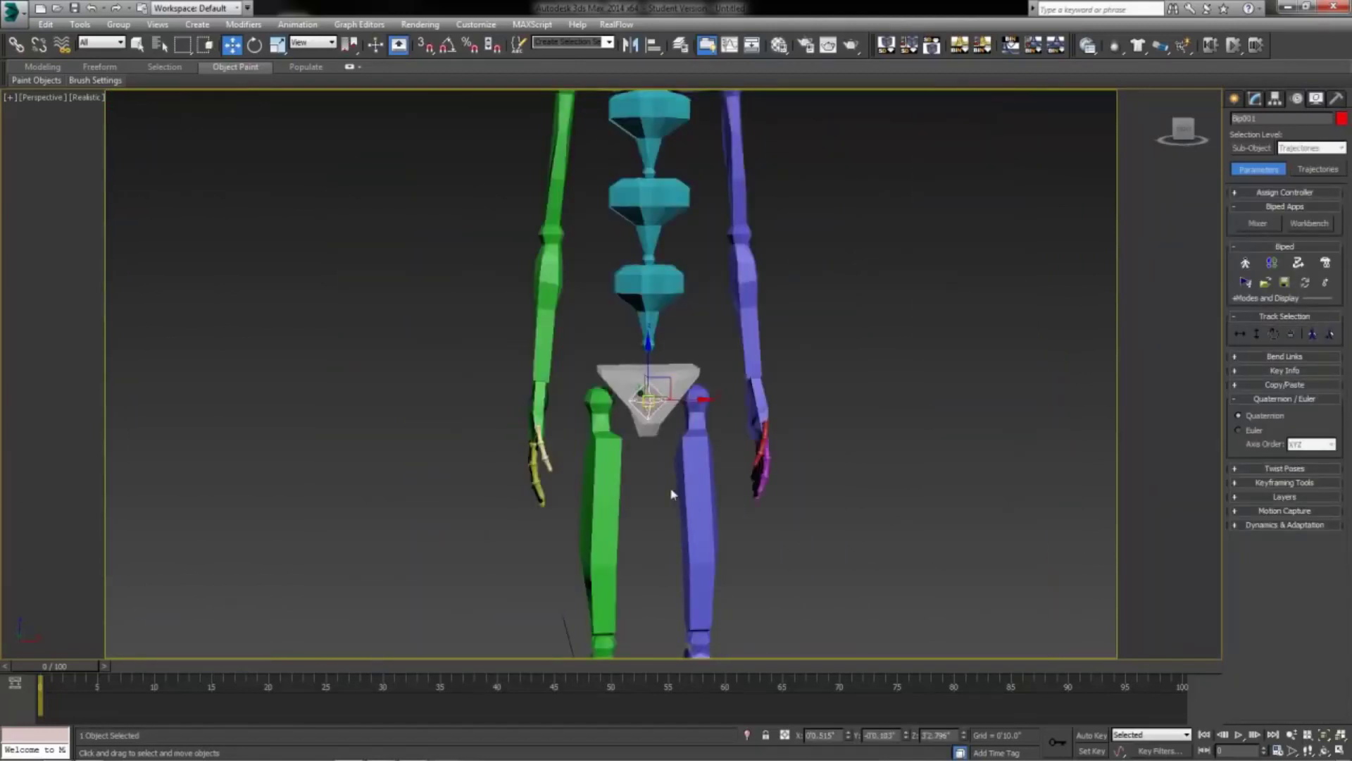
Lower the biped's centre of mass in the Left view until the feet sit slightly below the ground line
middle_click_drag(630, 523, 664, 530, "alt")
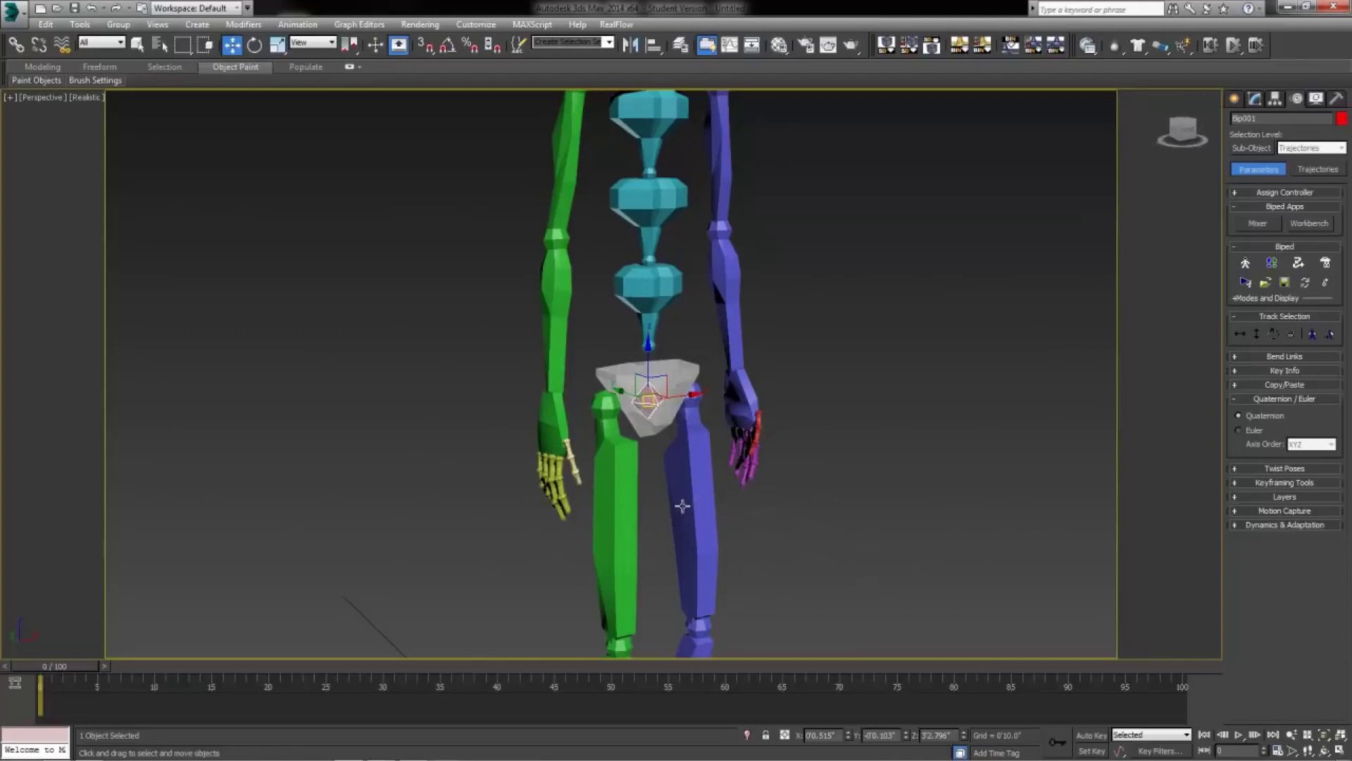
scroll(686, 497, "down", 6)
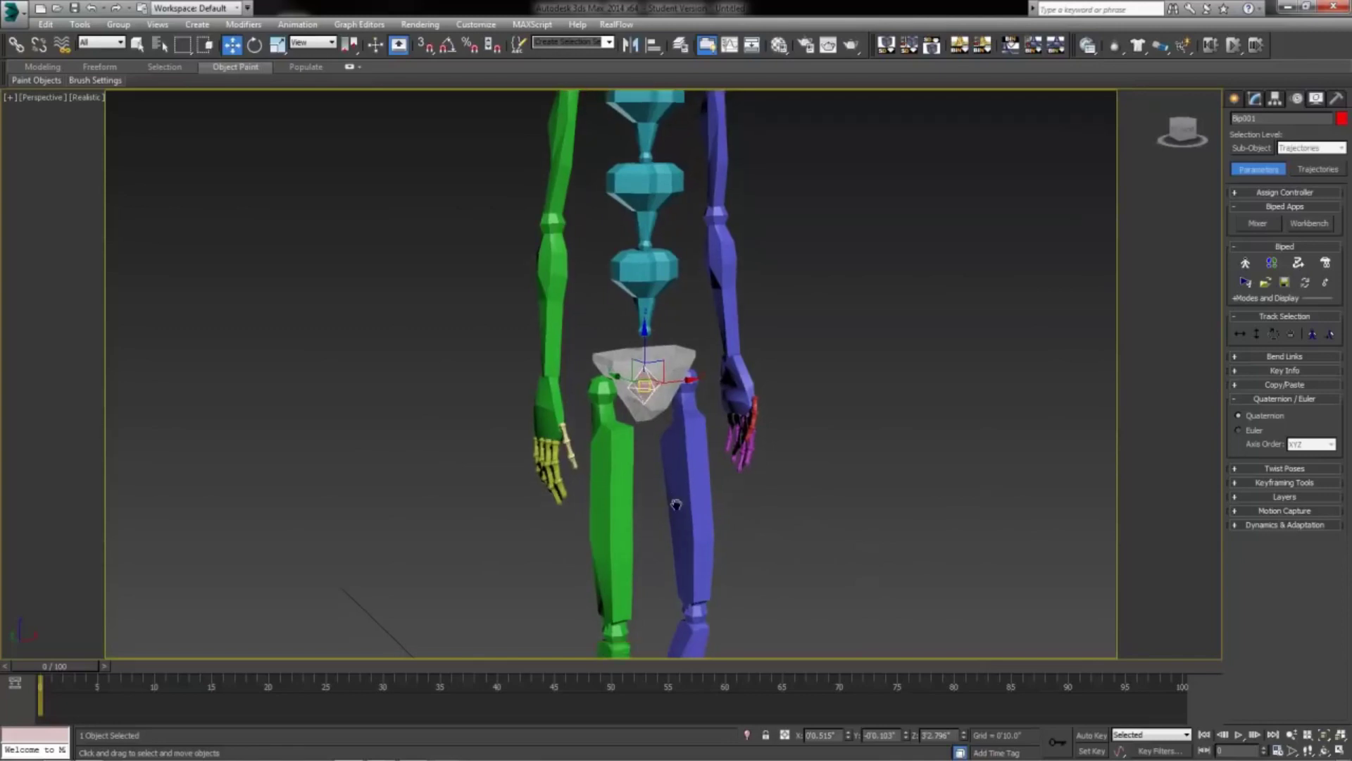
scroll(664, 445, "up", 5)
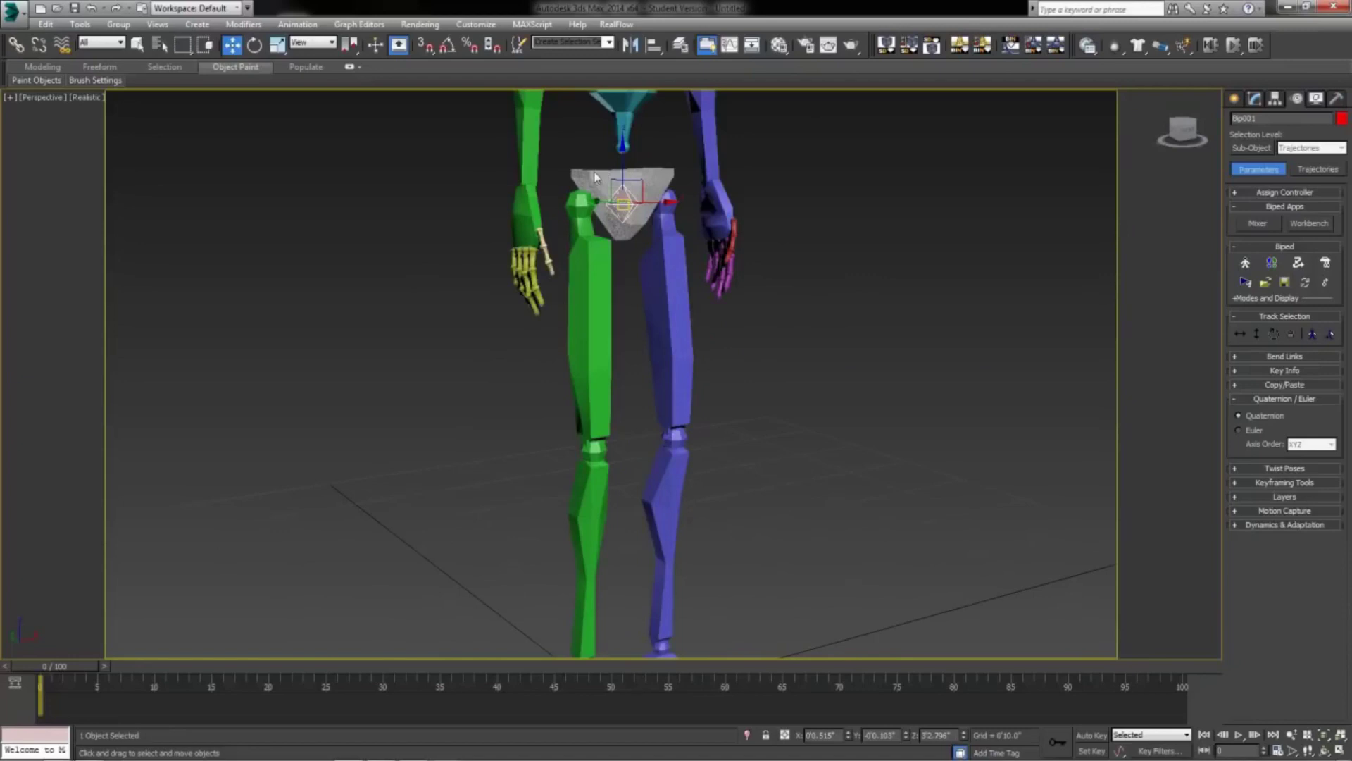
key("alt+w")
key("alt+w")
key("alt+w")
right_click(408, 583)
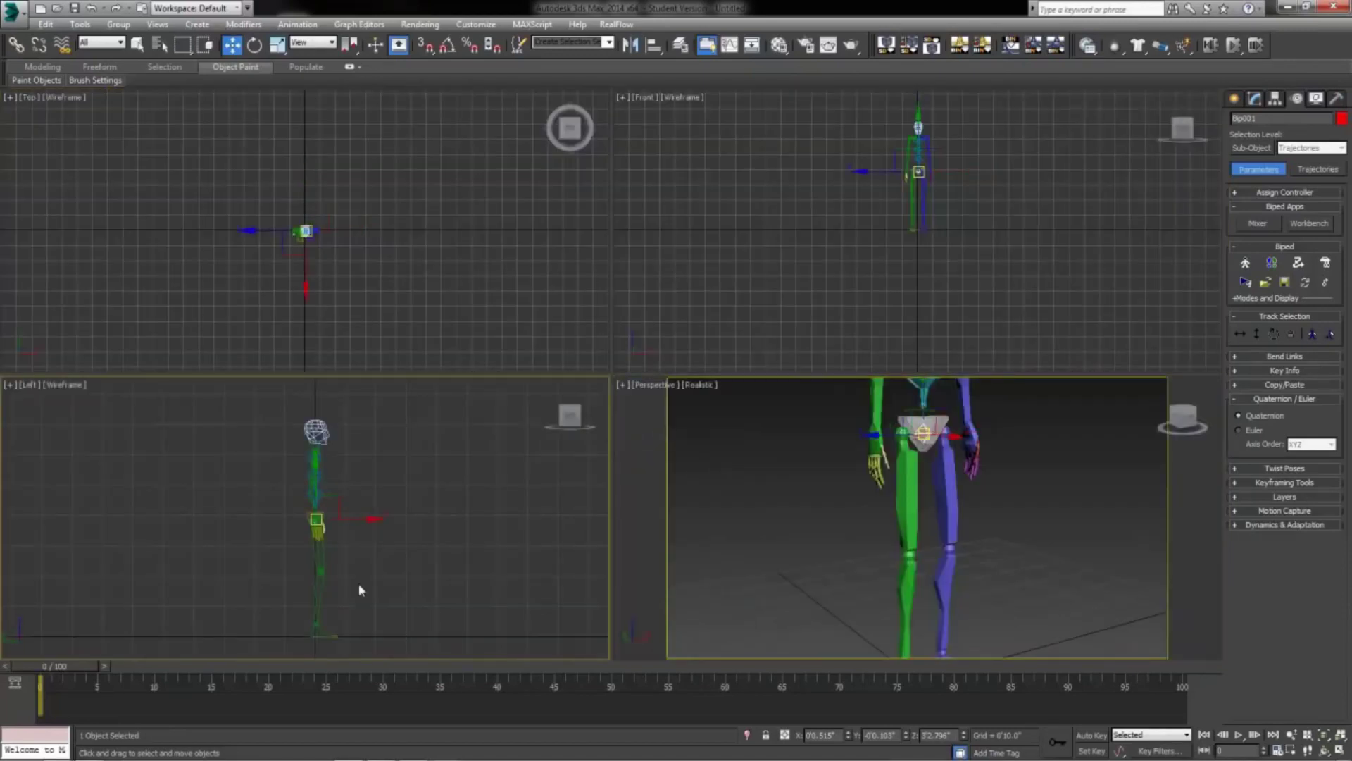
middle_click_drag(388, 575, 442, 513)
left_click_drag(368, 411, 362, 433)
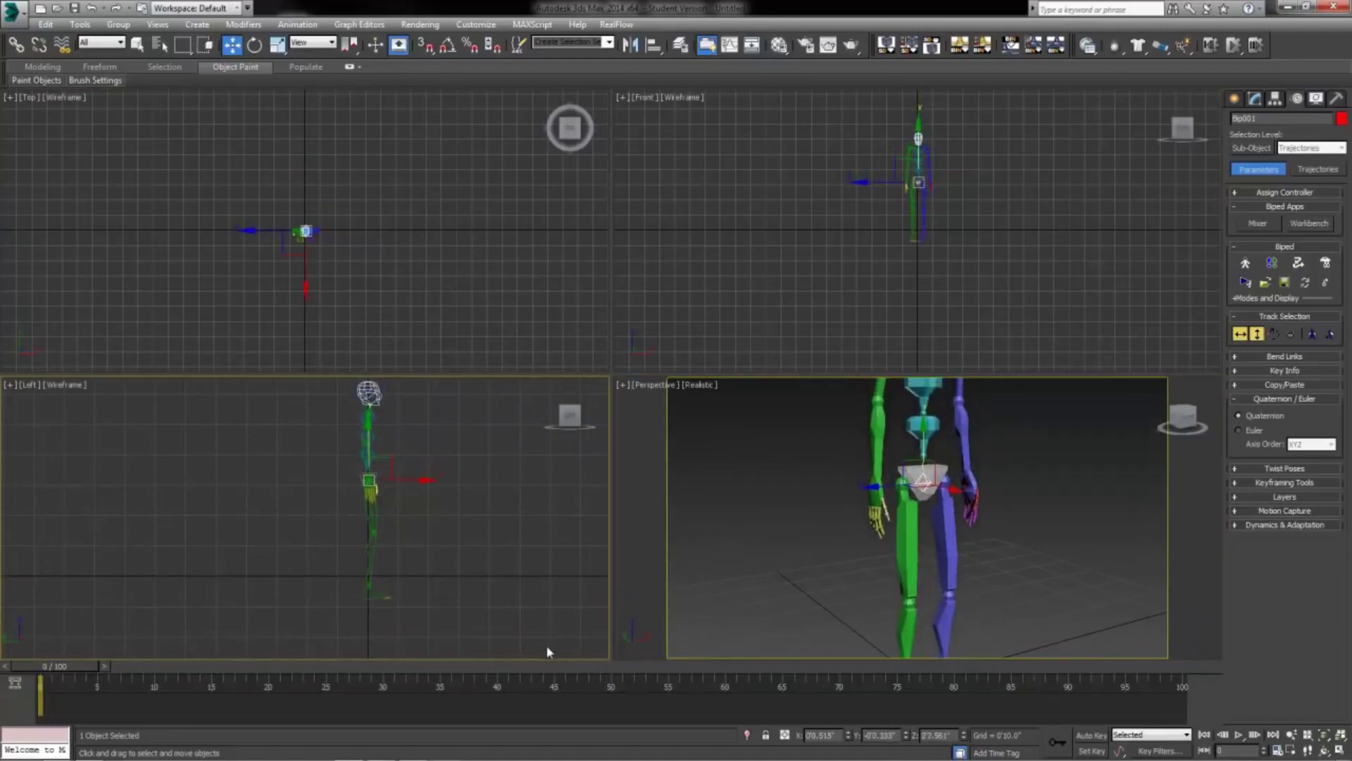
Raise the left foot to about ground level so that the left knee bends forward
right_click(943, 585)
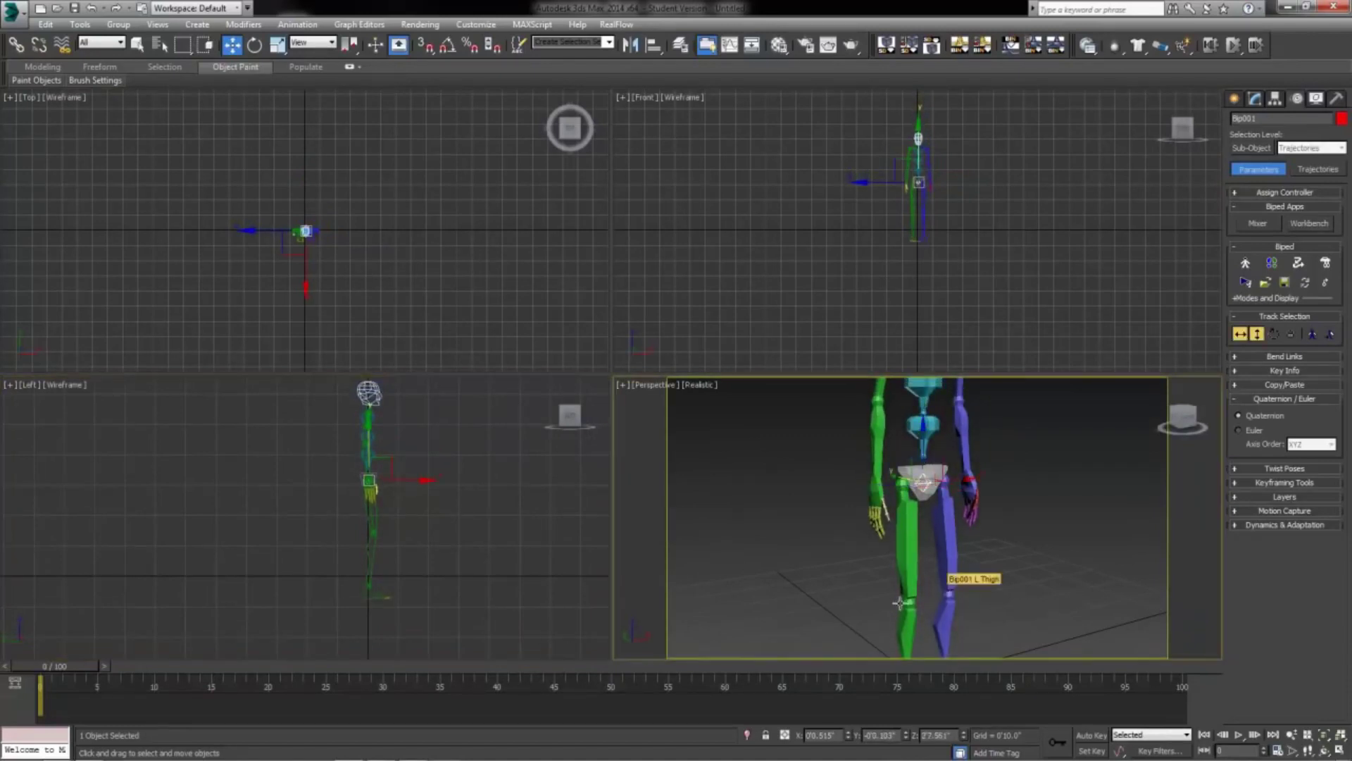
middle_click_drag(808, 600, 871, 539)
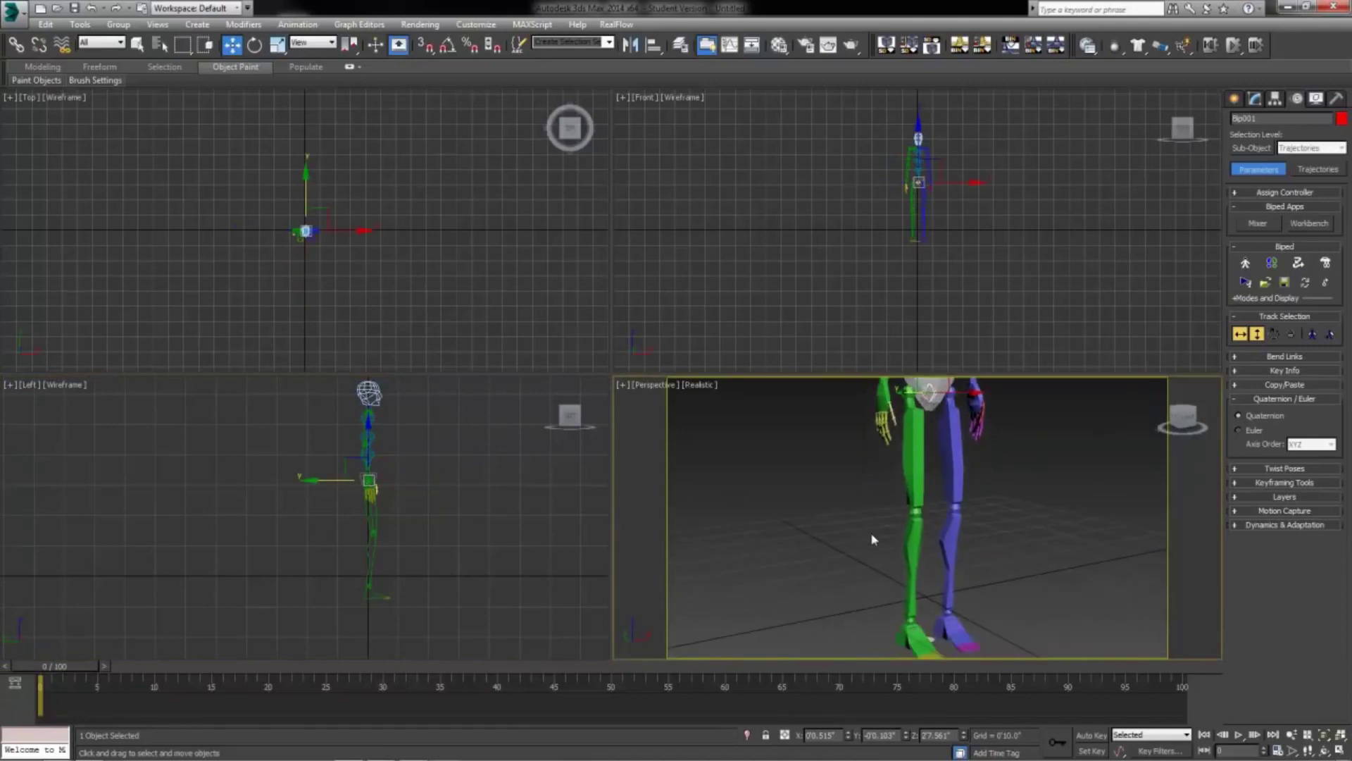
left_click(949, 618)
left_click_drag(949, 606, 949, 530)
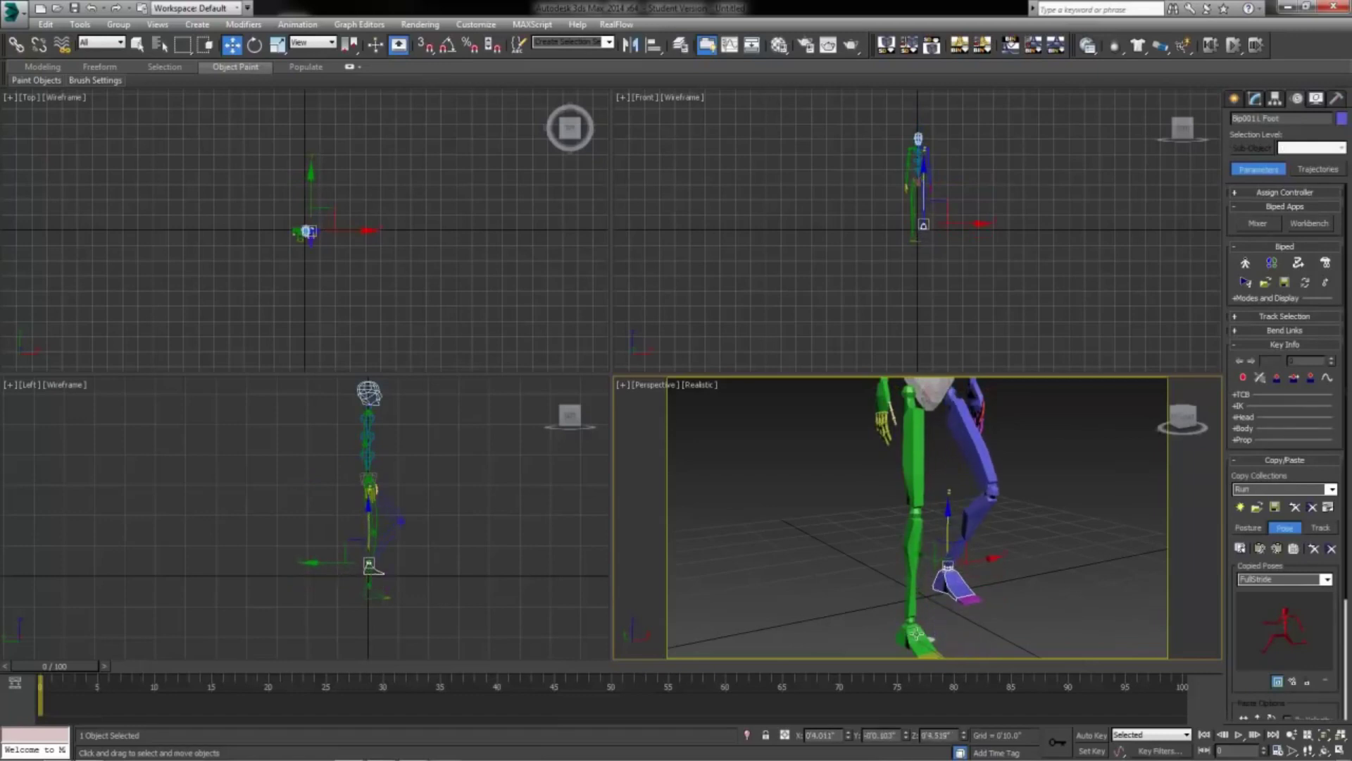
scroll(945, 226, "up", 5)
left_click_drag(931, 225, 929, 226)
scroll(869, 199, "down", 2)
Move the right foot up and behind the body, and rotate it so the toes point downward
left_click(912, 638)
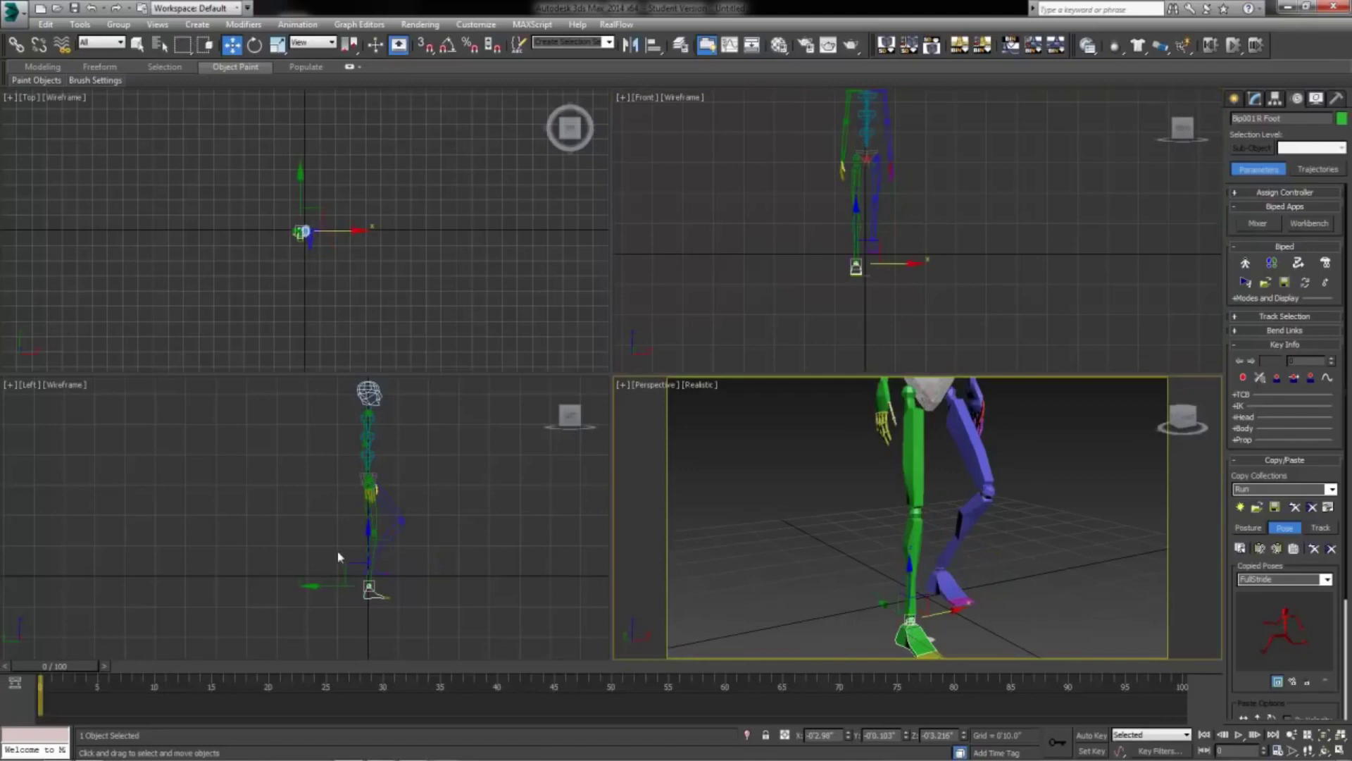
left_click_drag(356, 571, 339, 519)
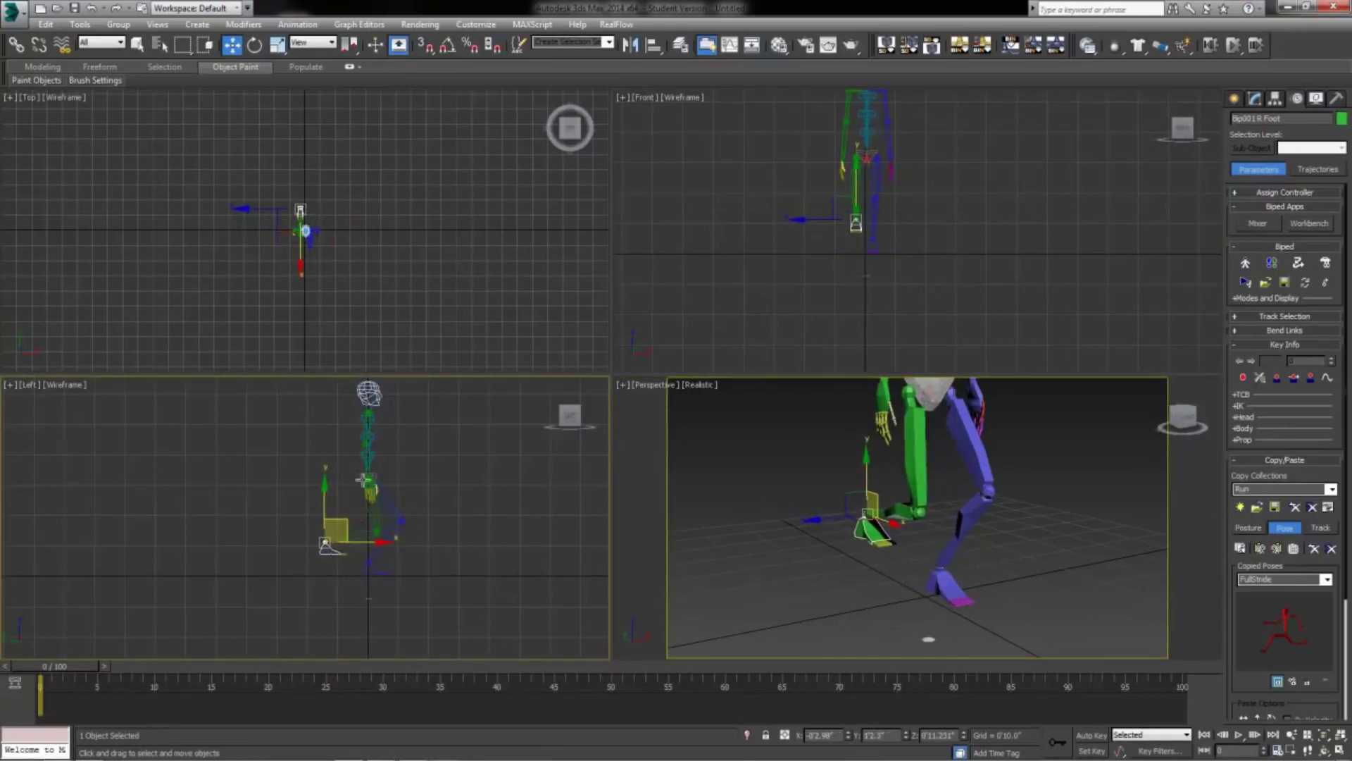
left_click(255, 45)
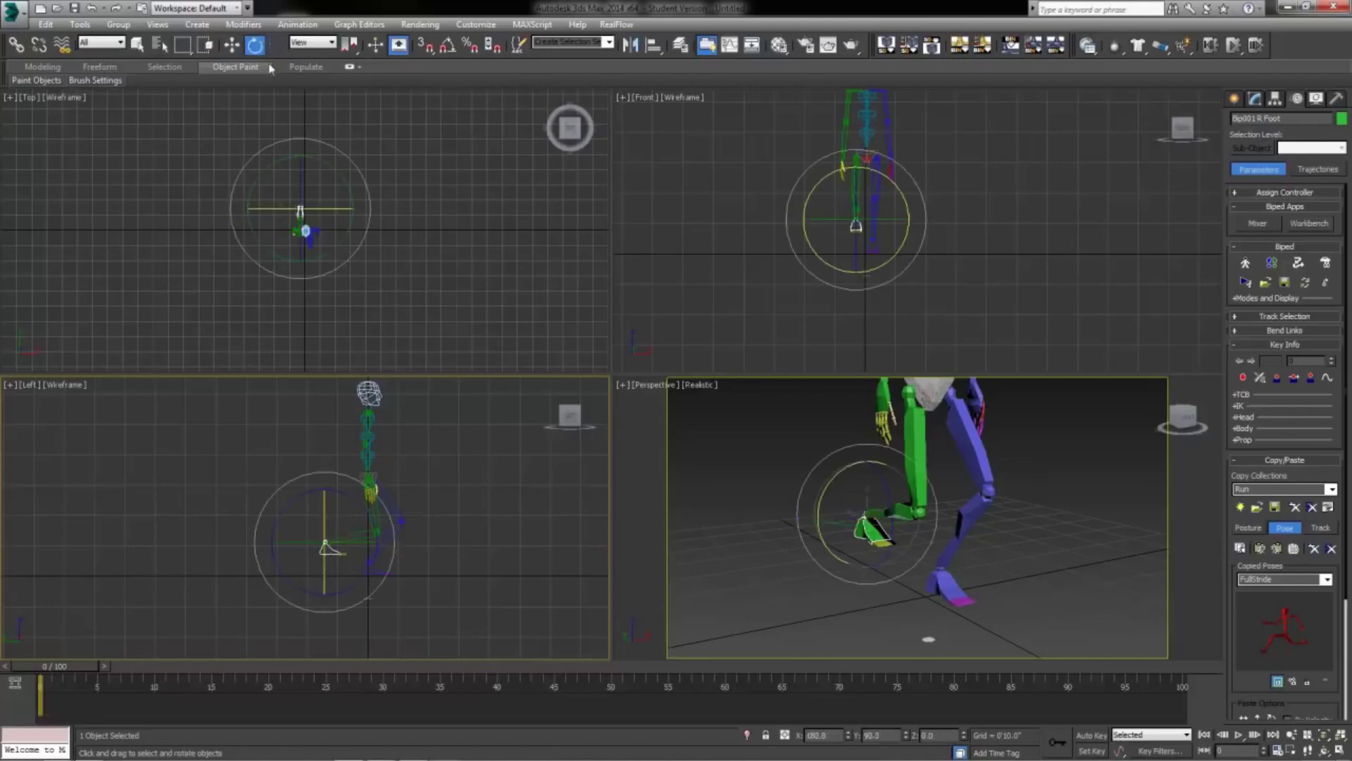
left_click_drag(368, 512, 408, 579)
Bend the three spine links forward so the torso leans ahead of the pelvis
middle_click_drag(1026, 488, 1017, 555)
left_click(924, 442)
left_click(923, 395, "ctrl")
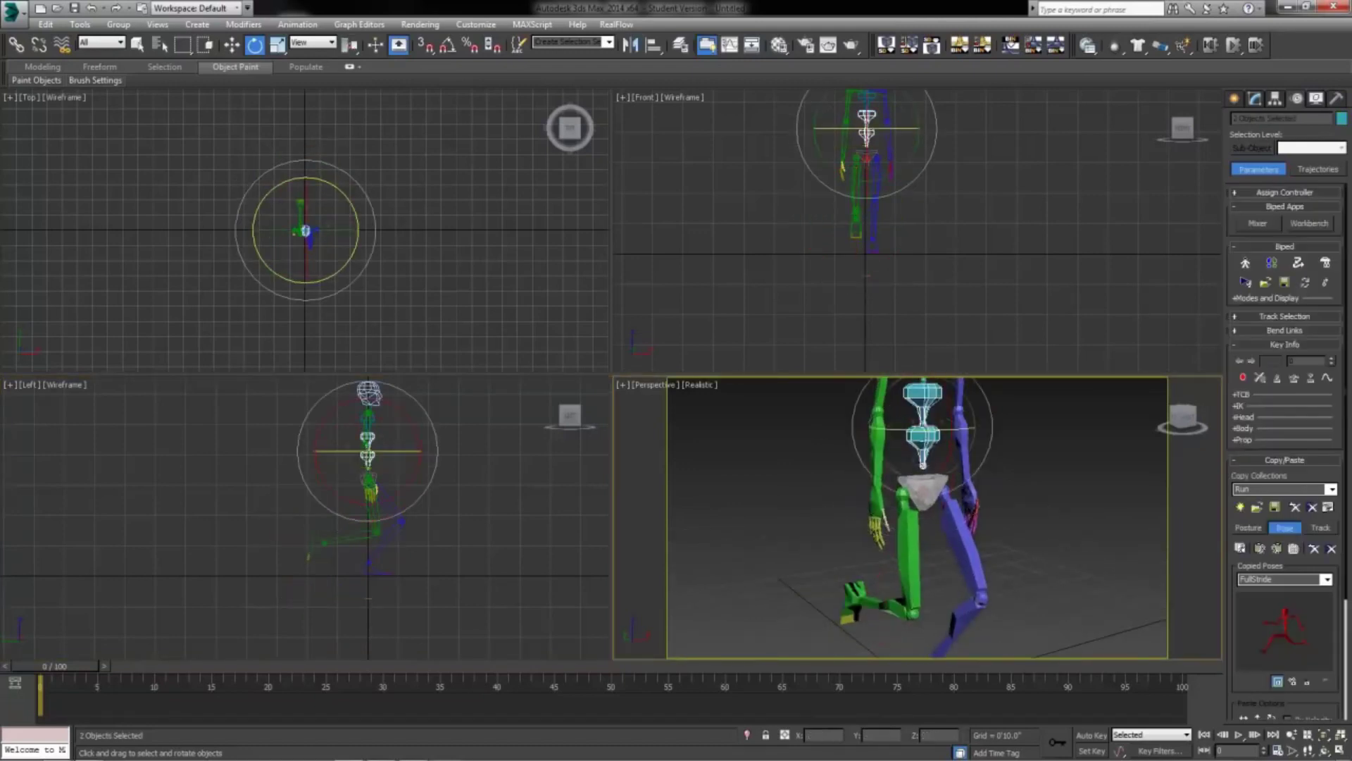
middle_click_drag(922, 395, 907, 457)
left_click(908, 414, "ctrl")
right_click(390, 438)
left_click_drag(409, 410, 382, 444)
left_click(381, 441)
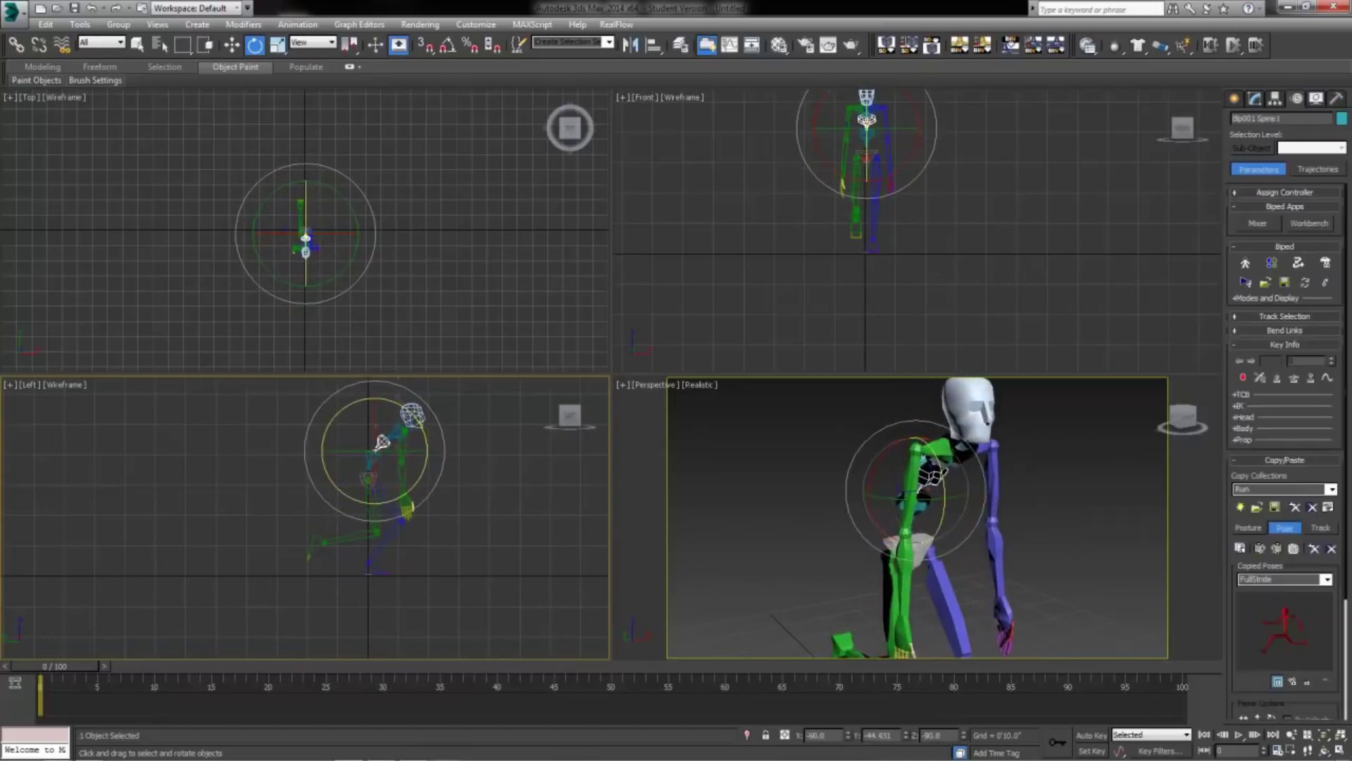
Swing the upper arms back from the leaning torso and bend the left forearm forward for the passing pose
left_click(405, 433)
left_click_drag(405, 433, 384, 483)
left_click(377, 471)
left_click(403, 458)
left_click(368, 463)
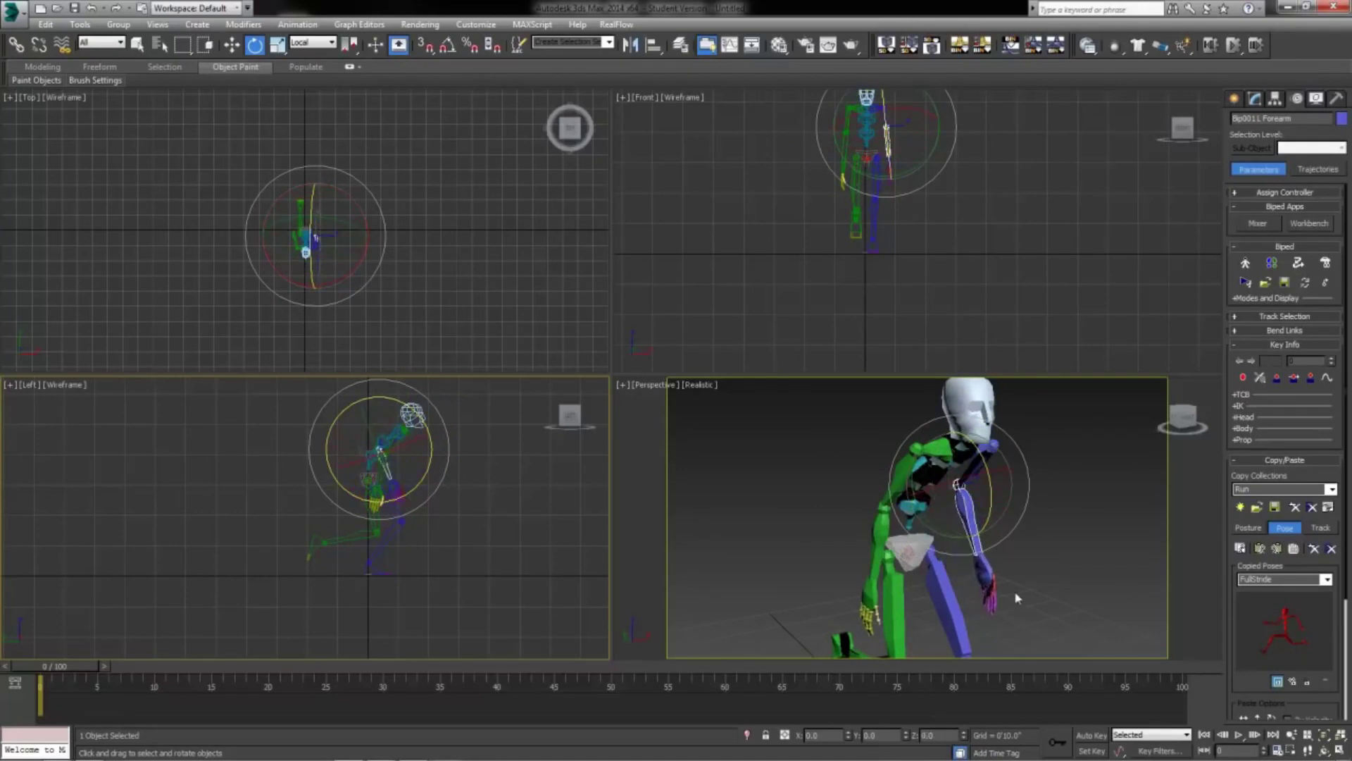
Tilt the biped's head slightly forward on the leaning torso
scroll(1016, 597, "down", 4)
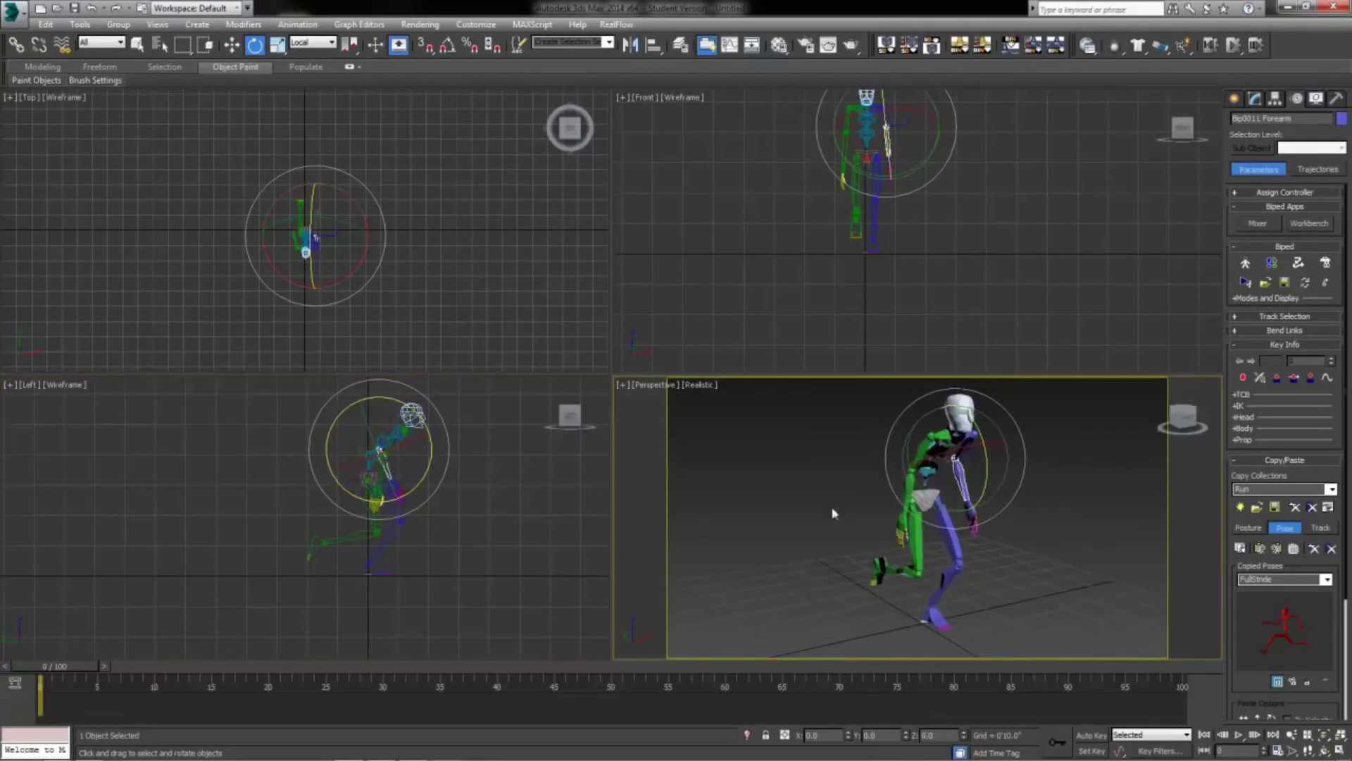
left_click(421, 414)
left_click_drag(455, 398, 469, 415)
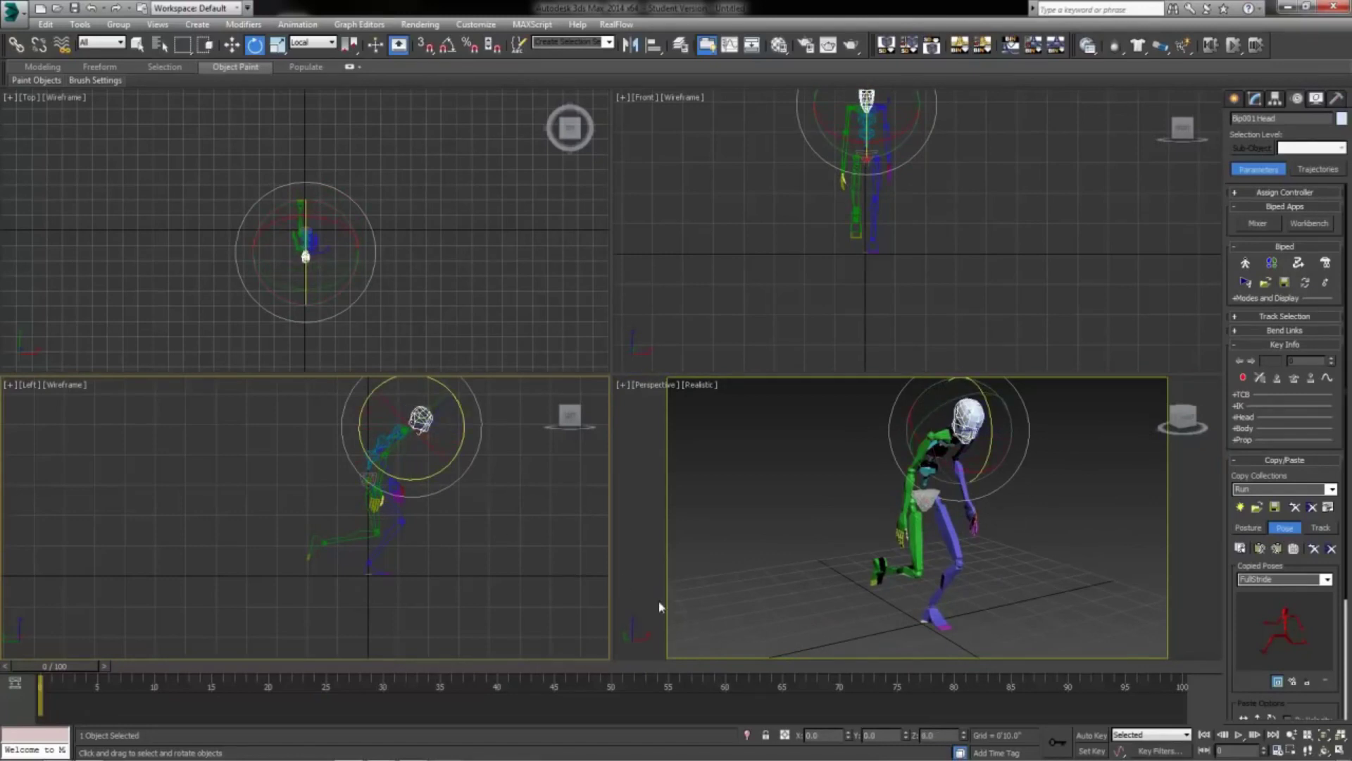
Rotate the pelvis sideways in the Front view so that its left-leg side is higher than the right
left_click(928, 502)
left_click_drag(928, 501, 934, 529)
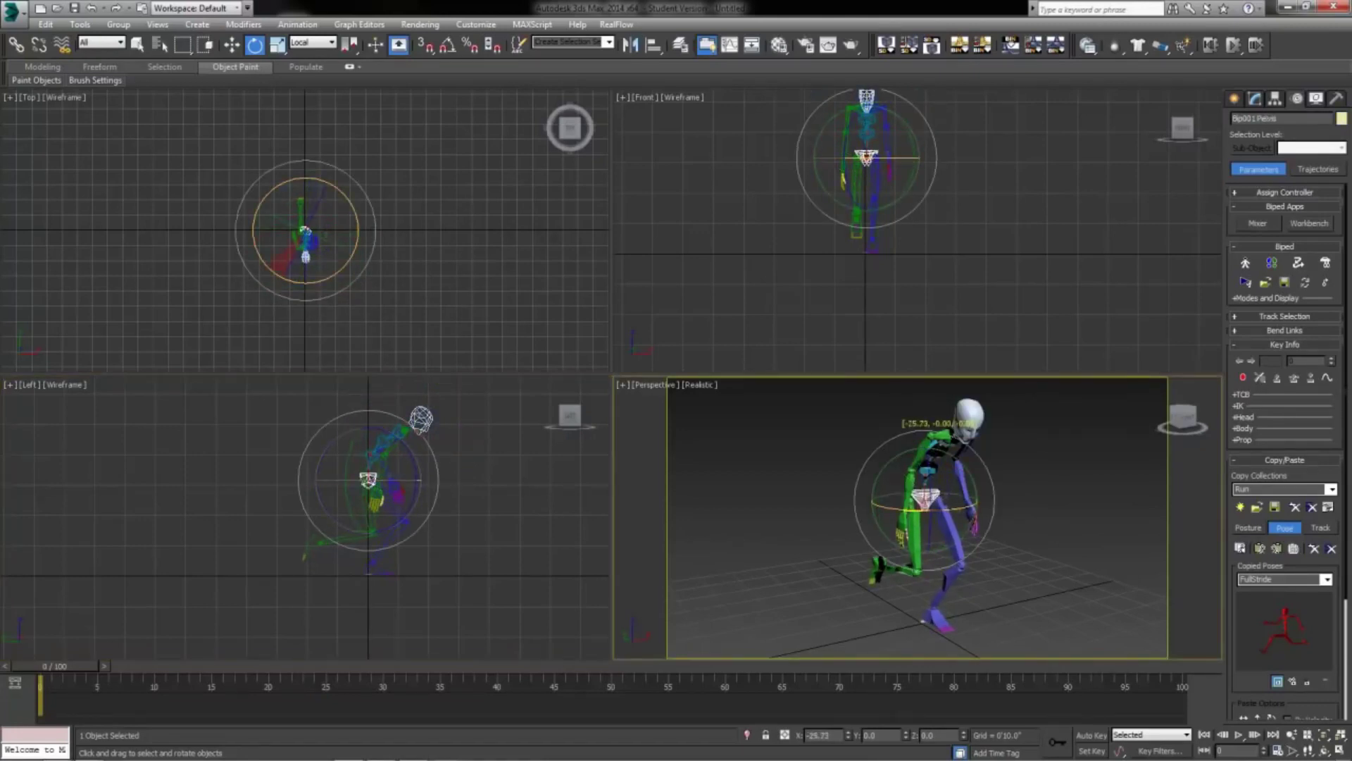
right_click(950, 153)
key("ctrl+z")
scroll(978, 254, "up", 2)
middle_click_drag(946, 160, 1025, 153)
left_click_drag(907, 112, 920, 121)
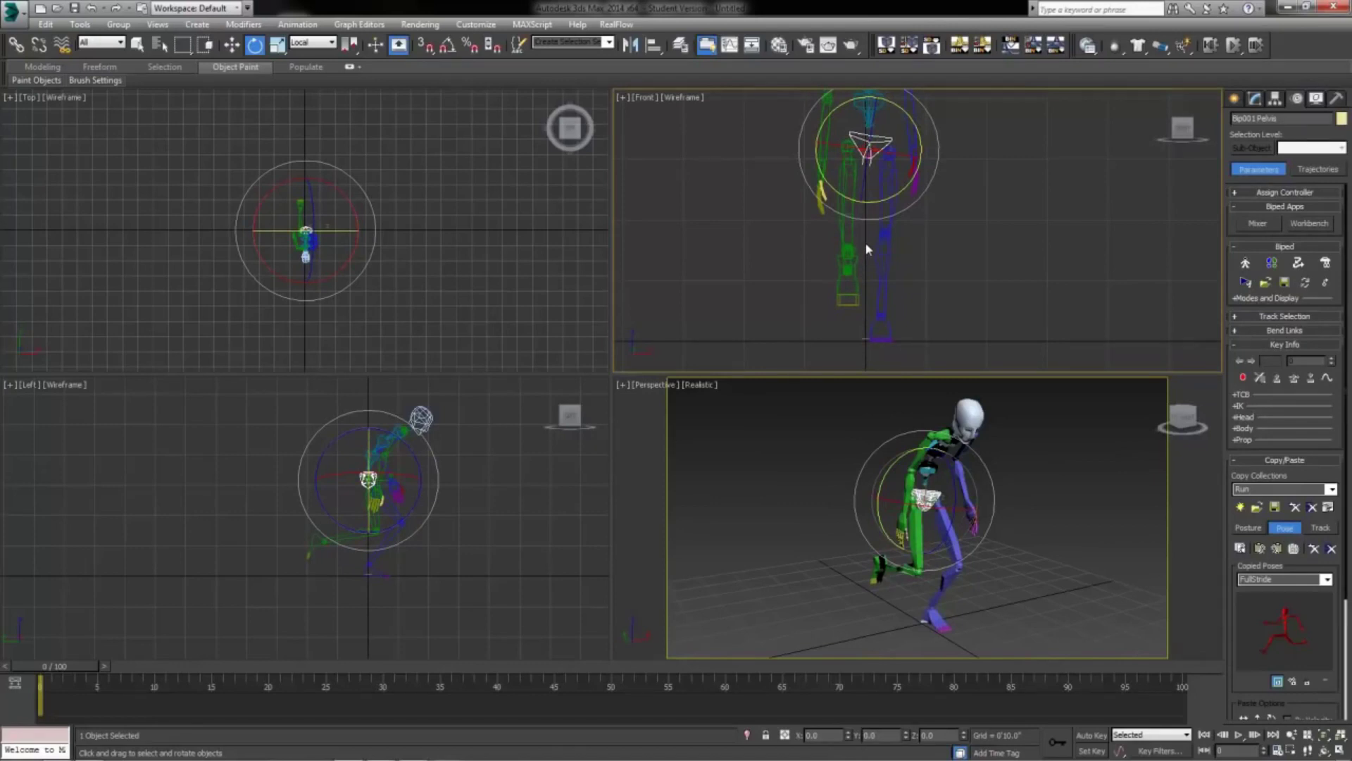
left_click_drag(920, 138, 913, 112)
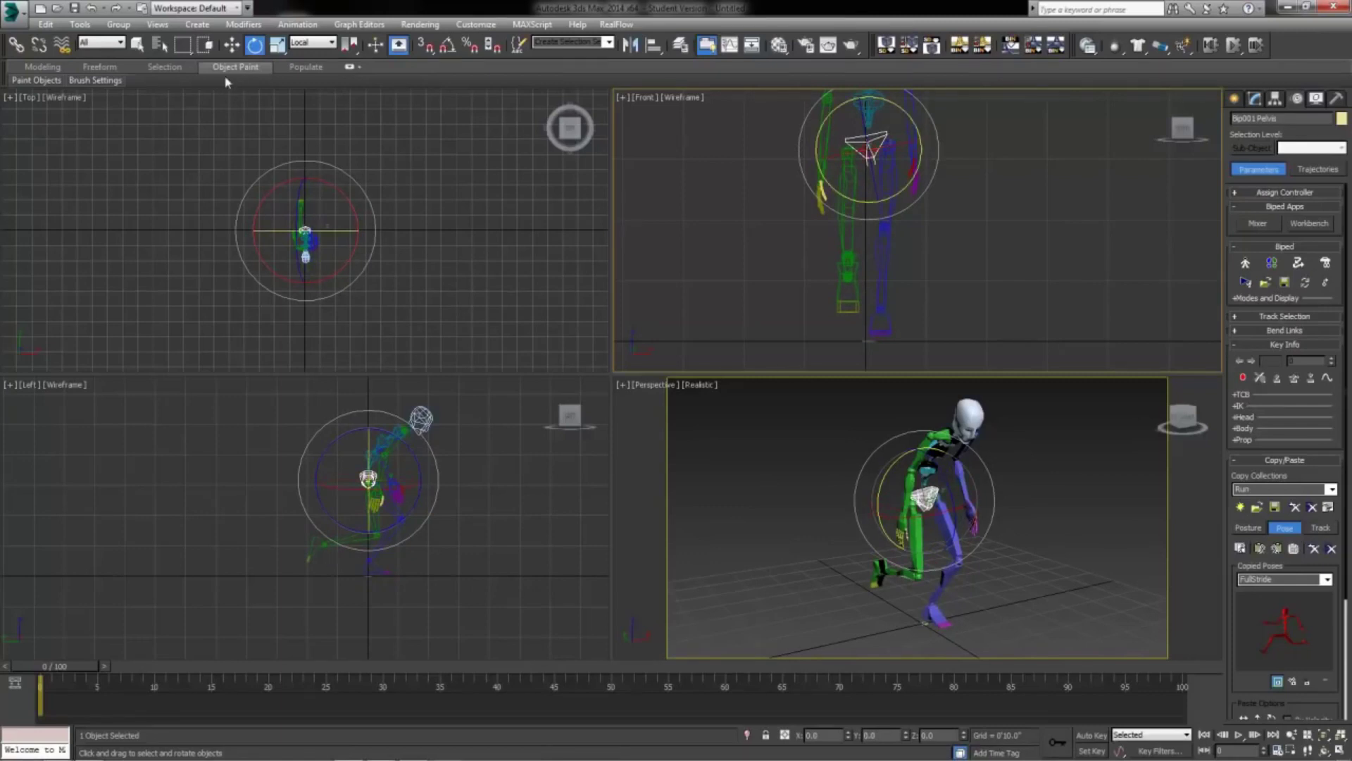
Move the left foot back down to the ground line in the Left view
left_click(231, 45)
middle_click_drag(375, 647, 371, 604)
scroll(371, 603, "up", 3)
left_click(356, 462)
left_click_drag(360, 424, 356, 404)
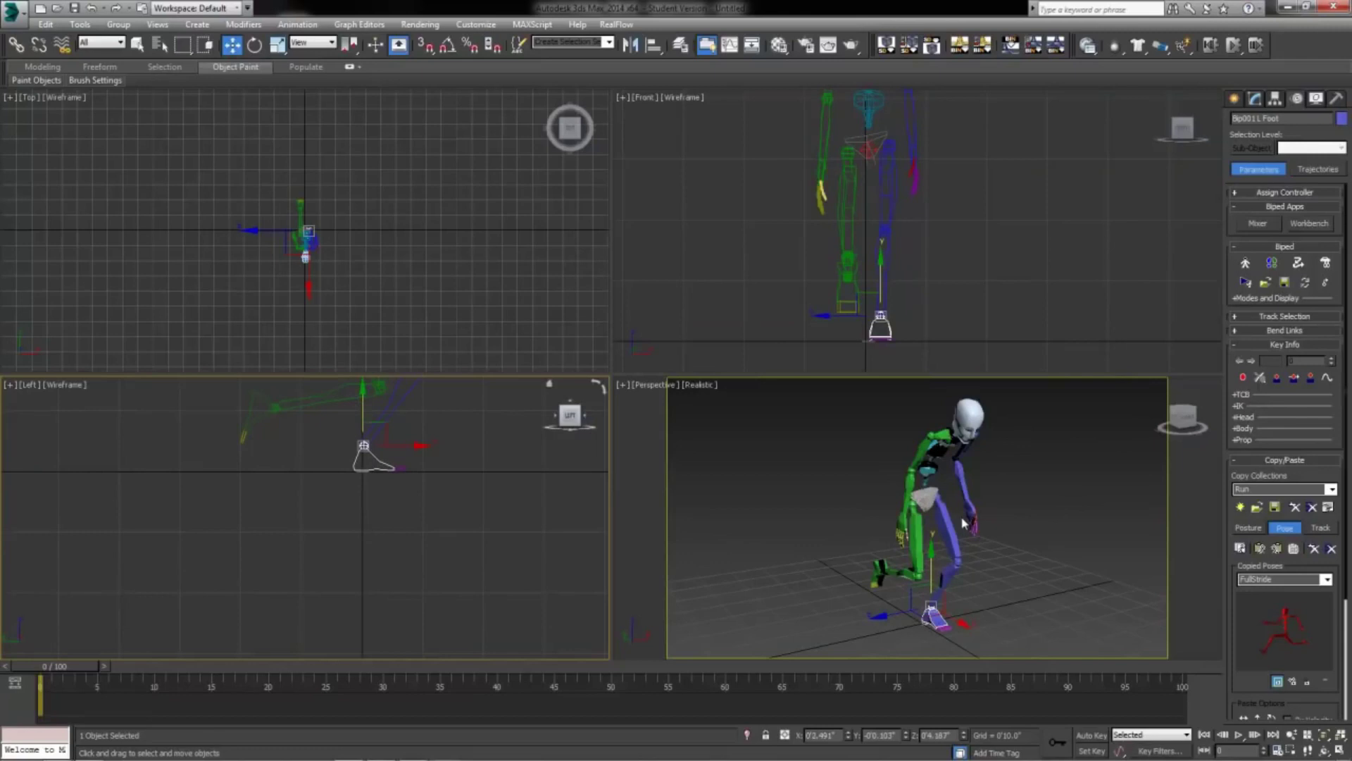
middle_click_drag(455, 408, 455, 526)
middle_click_drag(457, 456, 471, 541)
scroll(461, 502, "up", 2)
scroll(465, 489, "down", 2)
left_click(405, 438)
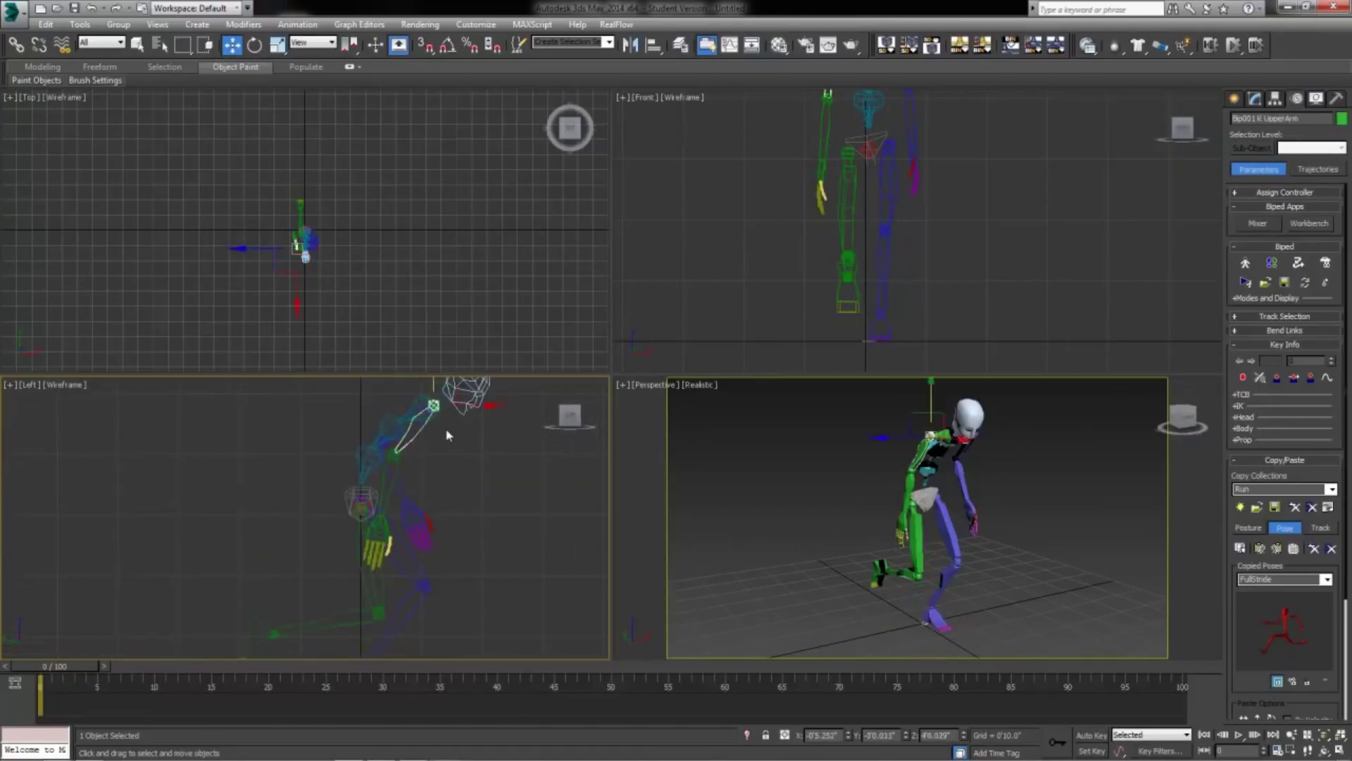
left_click(255, 45)
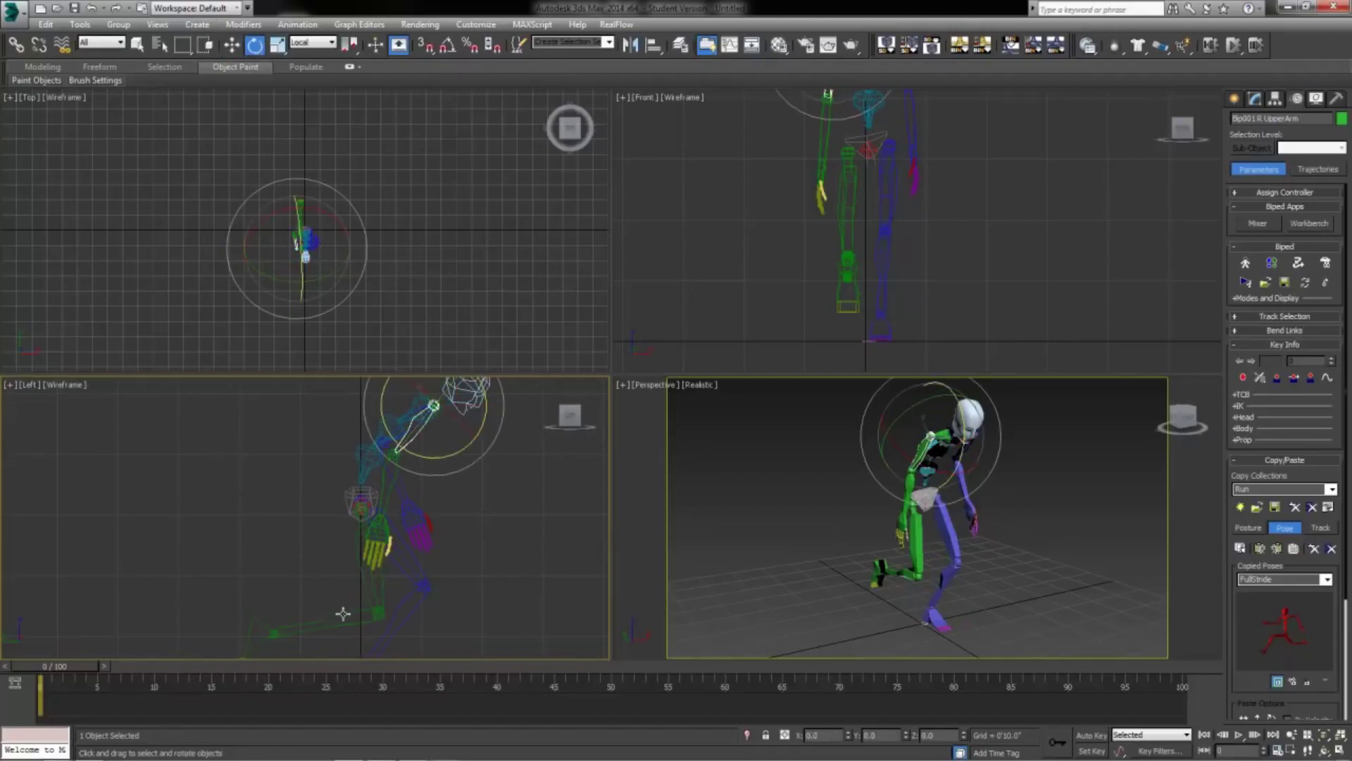
left_click_drag(421, 457, 422, 457)
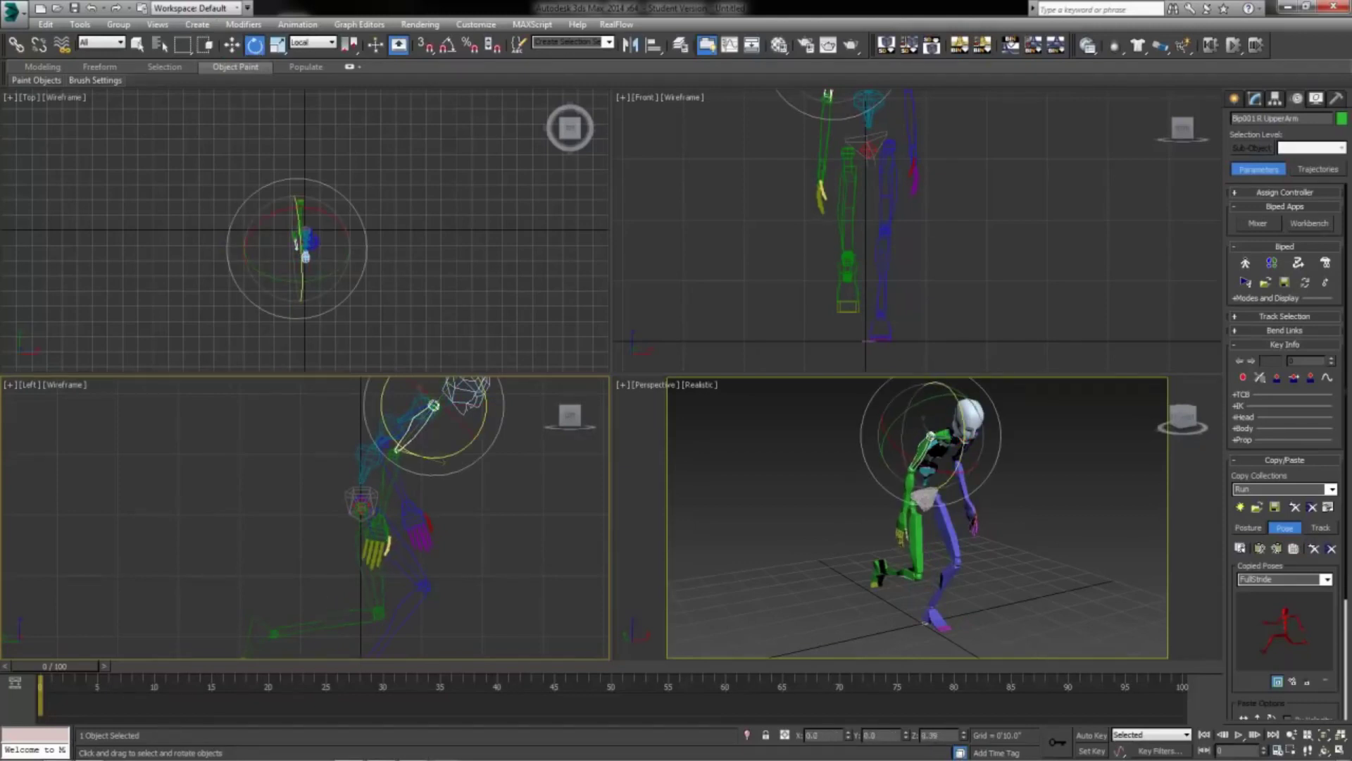
left_click(407, 496)
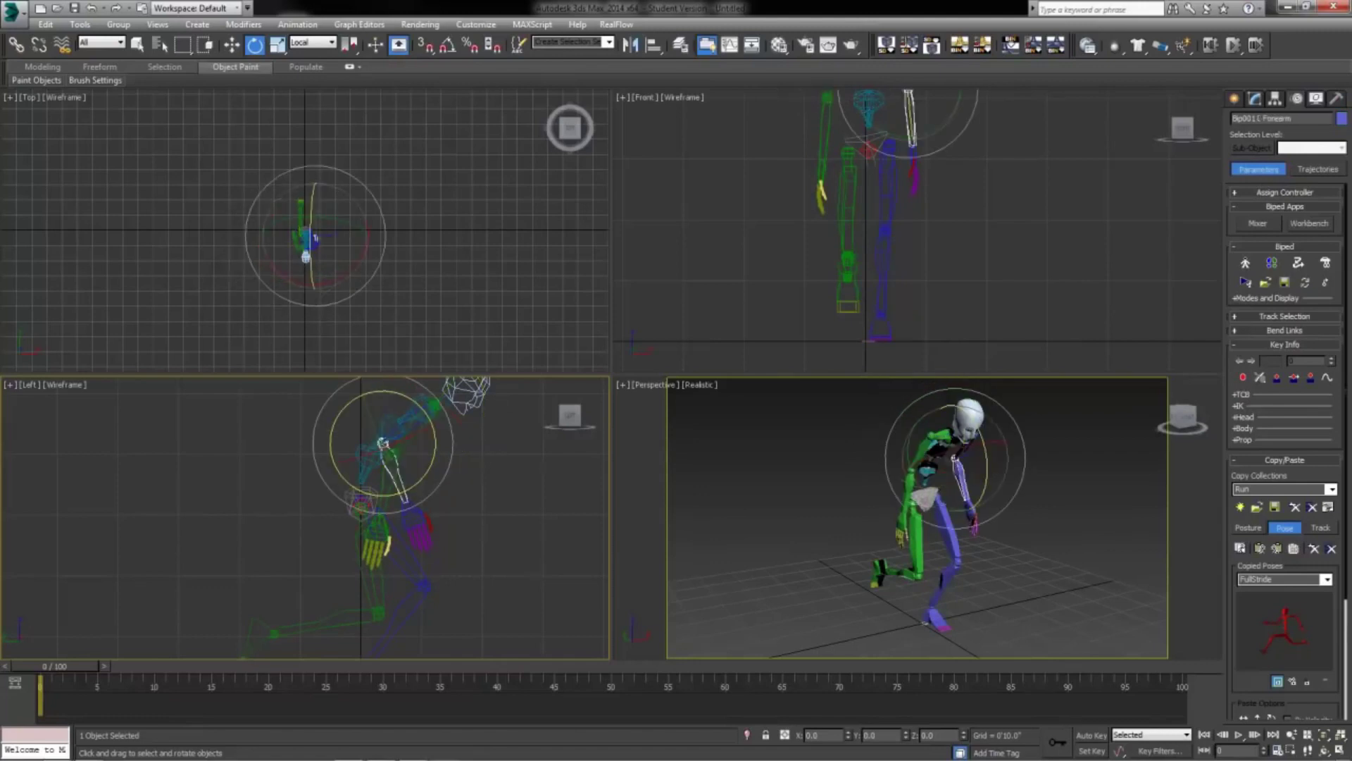
left_click(387, 483)
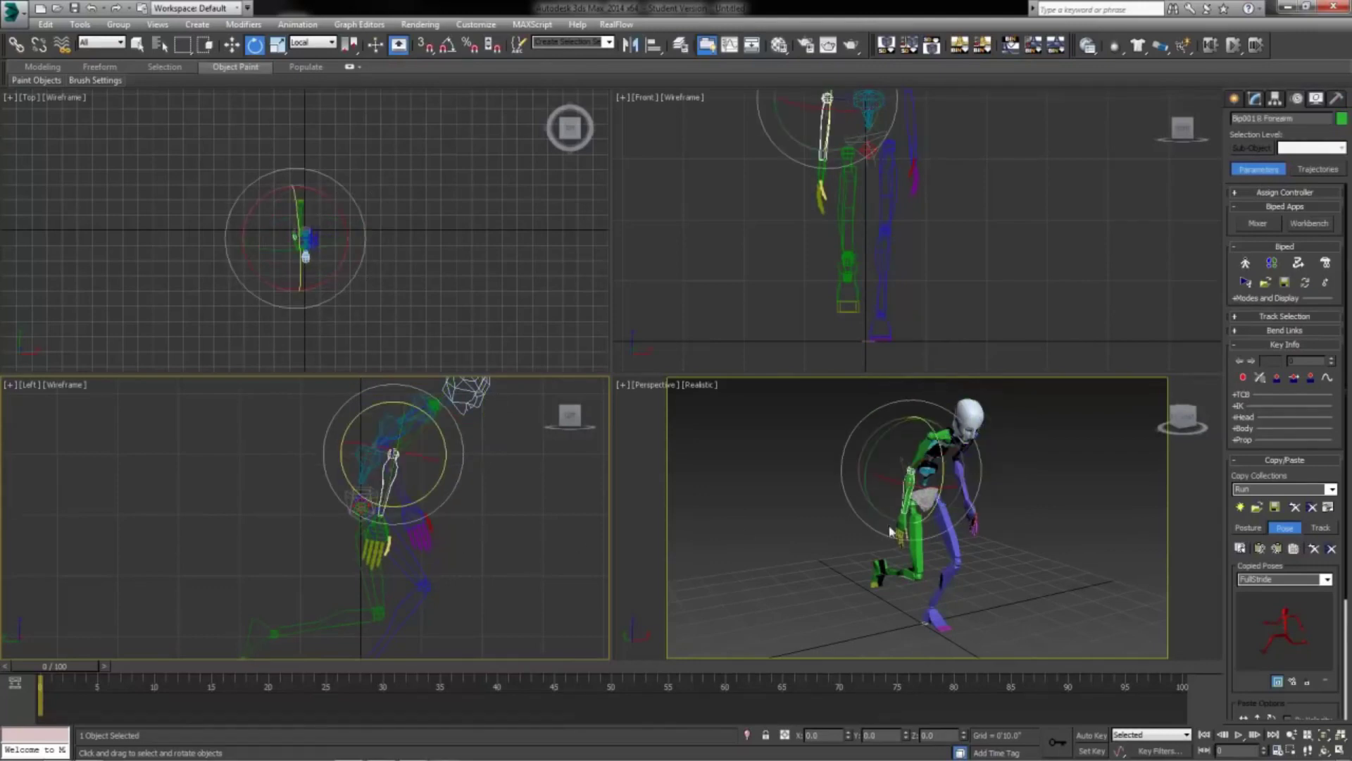
double_click(822, 173)
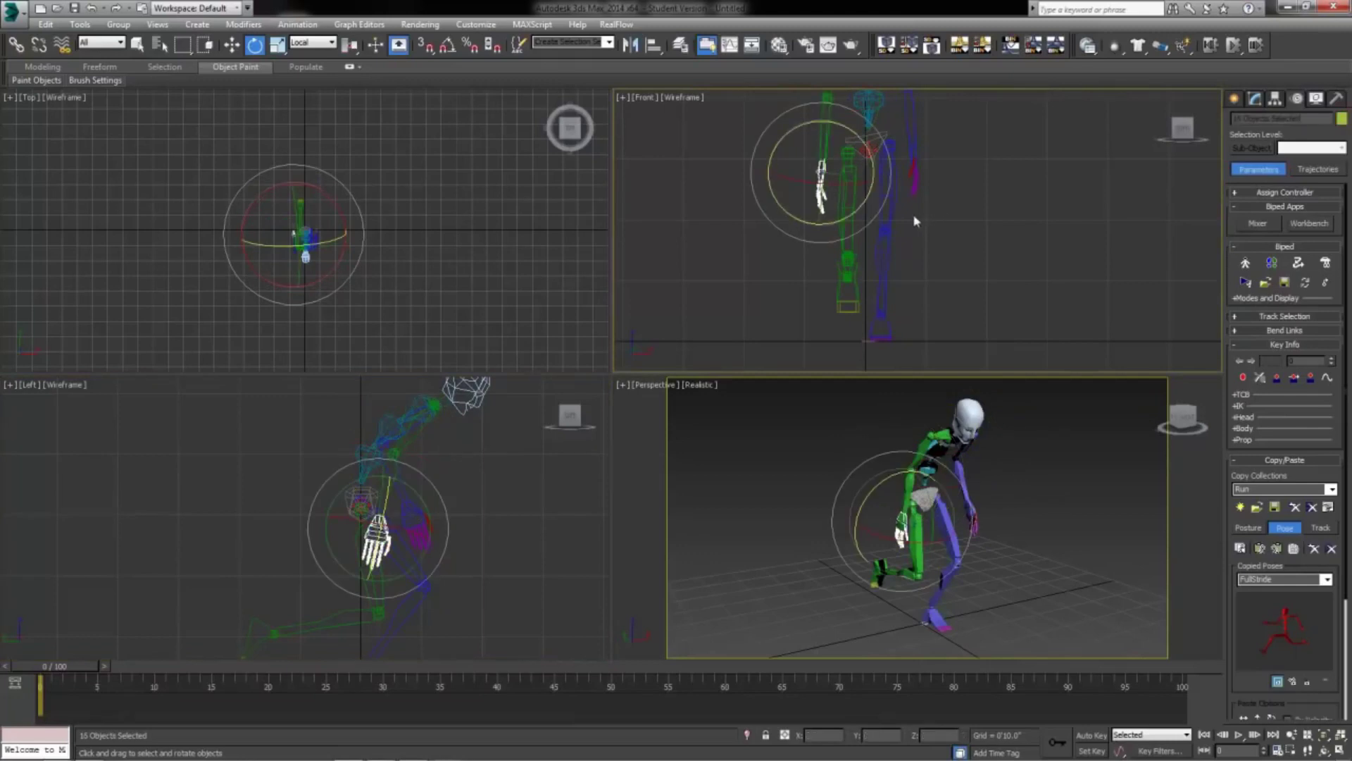
double_click(916, 173)
left_click(958, 332)
Show the biped in a maximised Perspective view and copy its pose into the Run collection as PassingPos
scroll(993, 521, "down", 2)
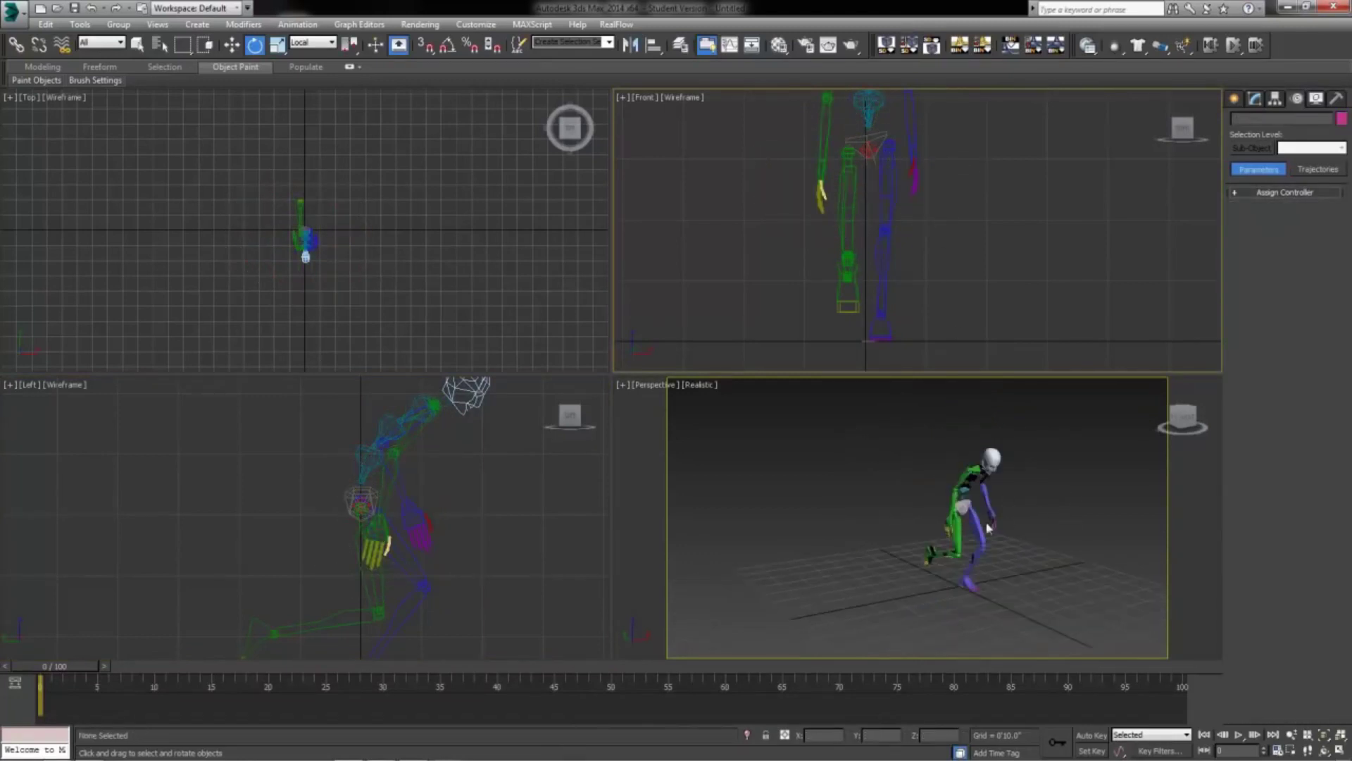
left_click(959, 505)
scroll(993, 514, "up", 3)
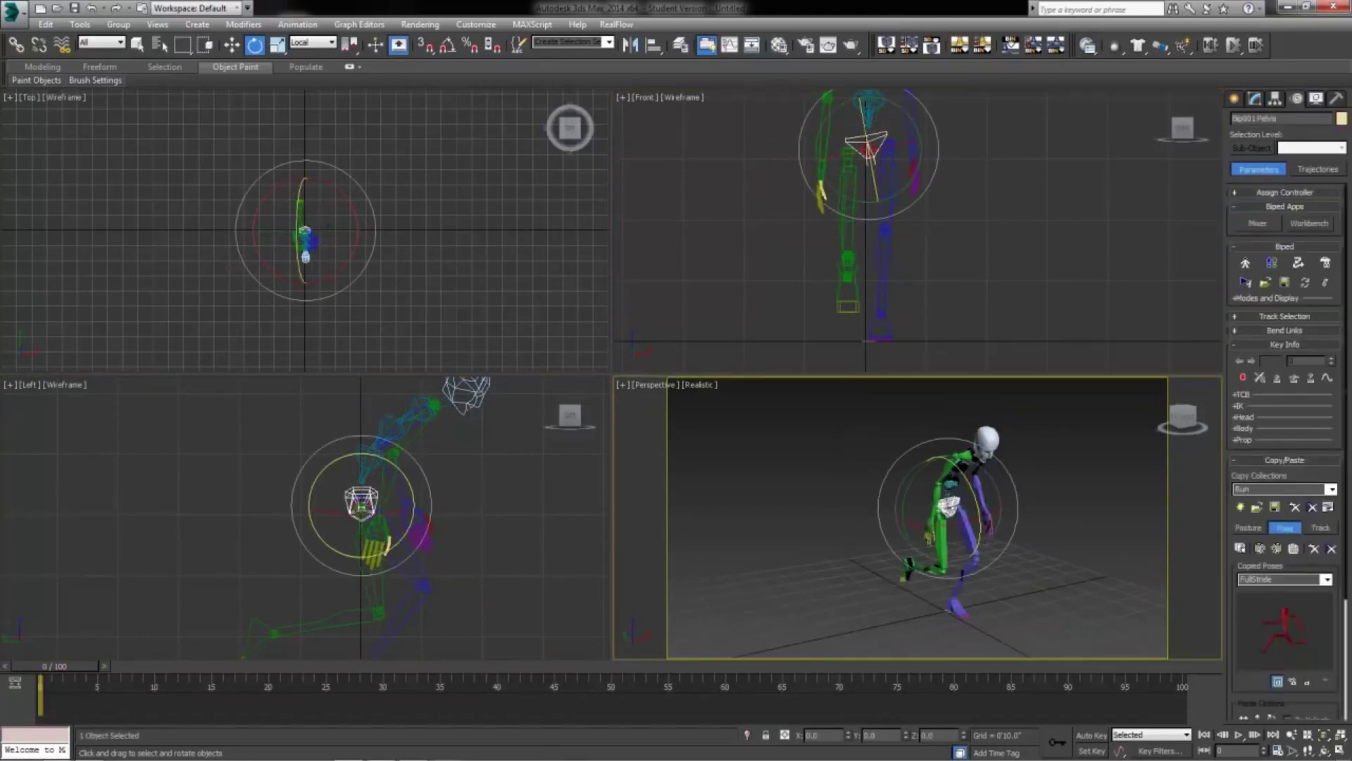
middle_click_drag(993, 521, 894, 560, "alt")
key("alt+w")
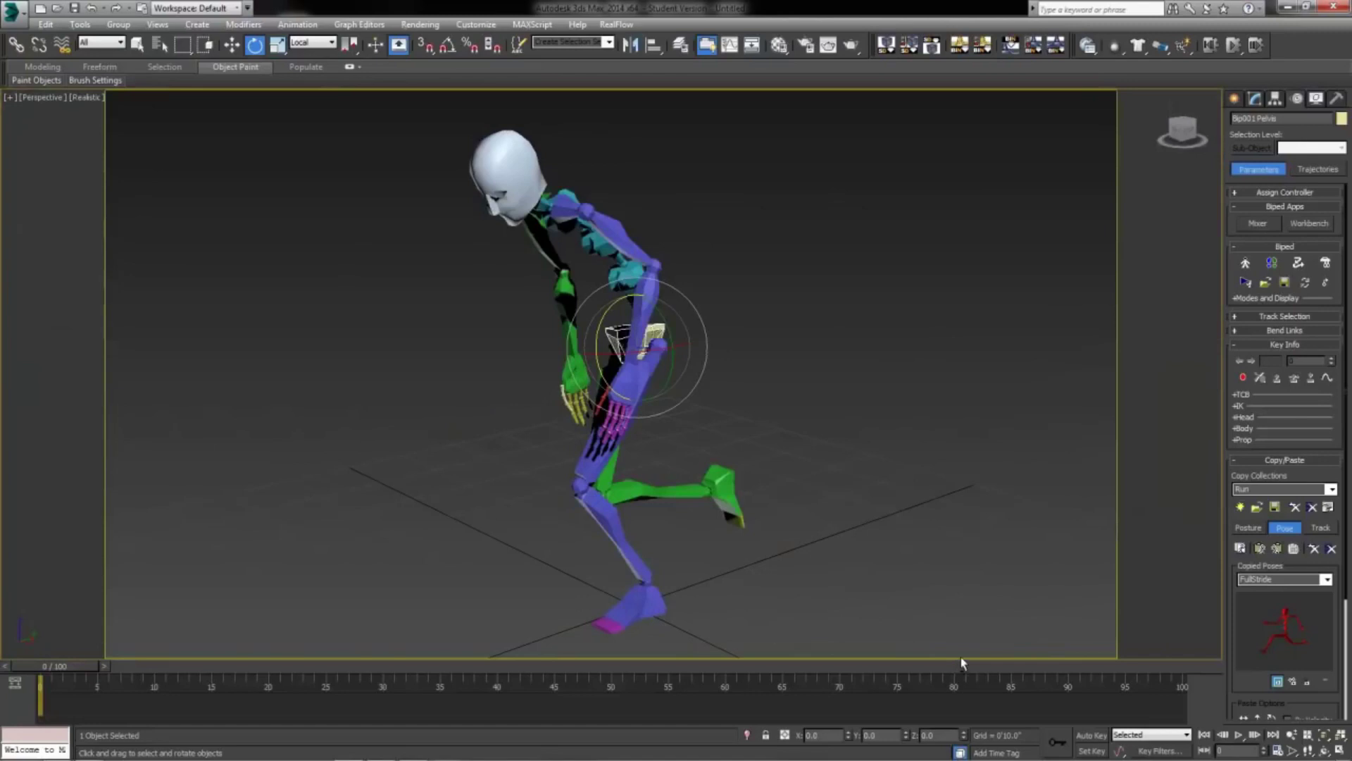
left_click(1248, 555)
double_click(1252, 581)
type("Pe")
Choose the stored FullStride pose and paste it onto the biped with Paste Pose Opposite
left_click(1323, 578)
left_click(1284, 603)
left_click(1327, 579)
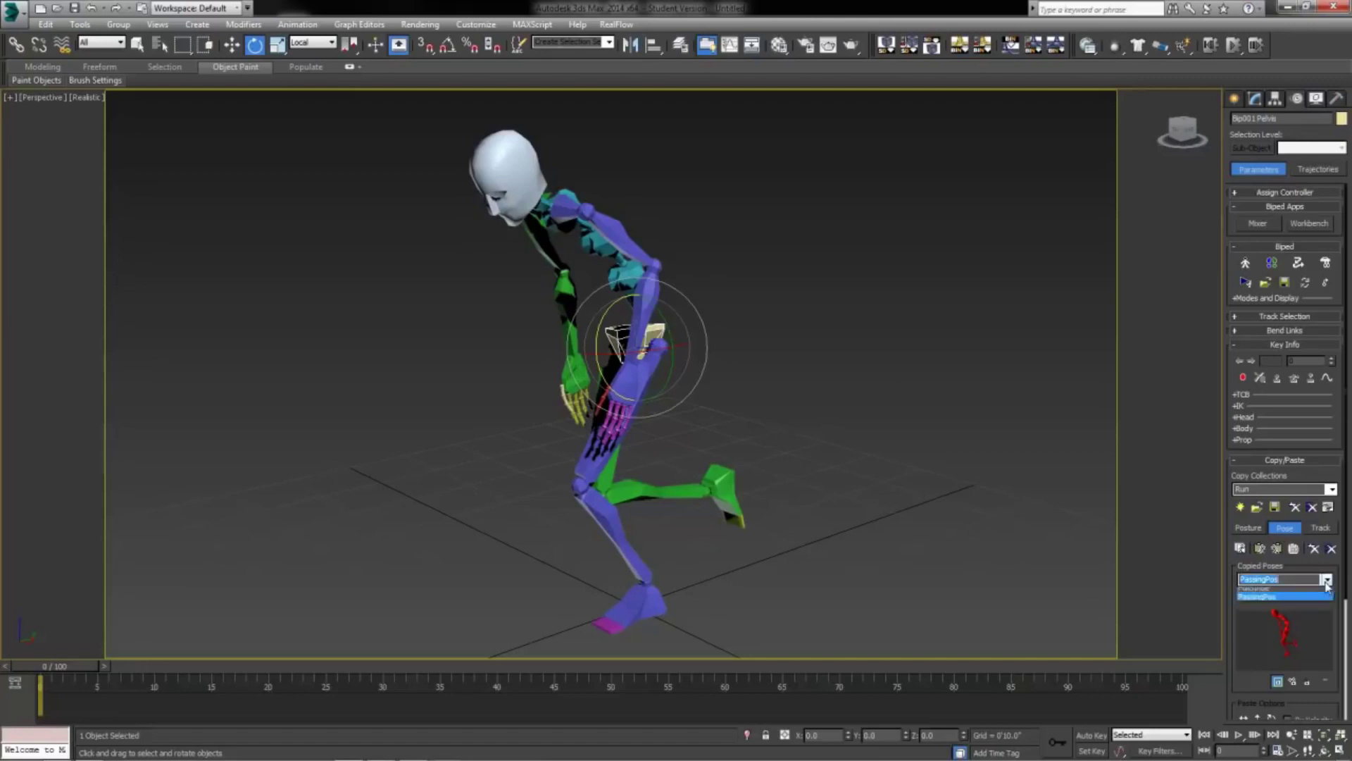
left_click(1337, 583)
left_click(1326, 579)
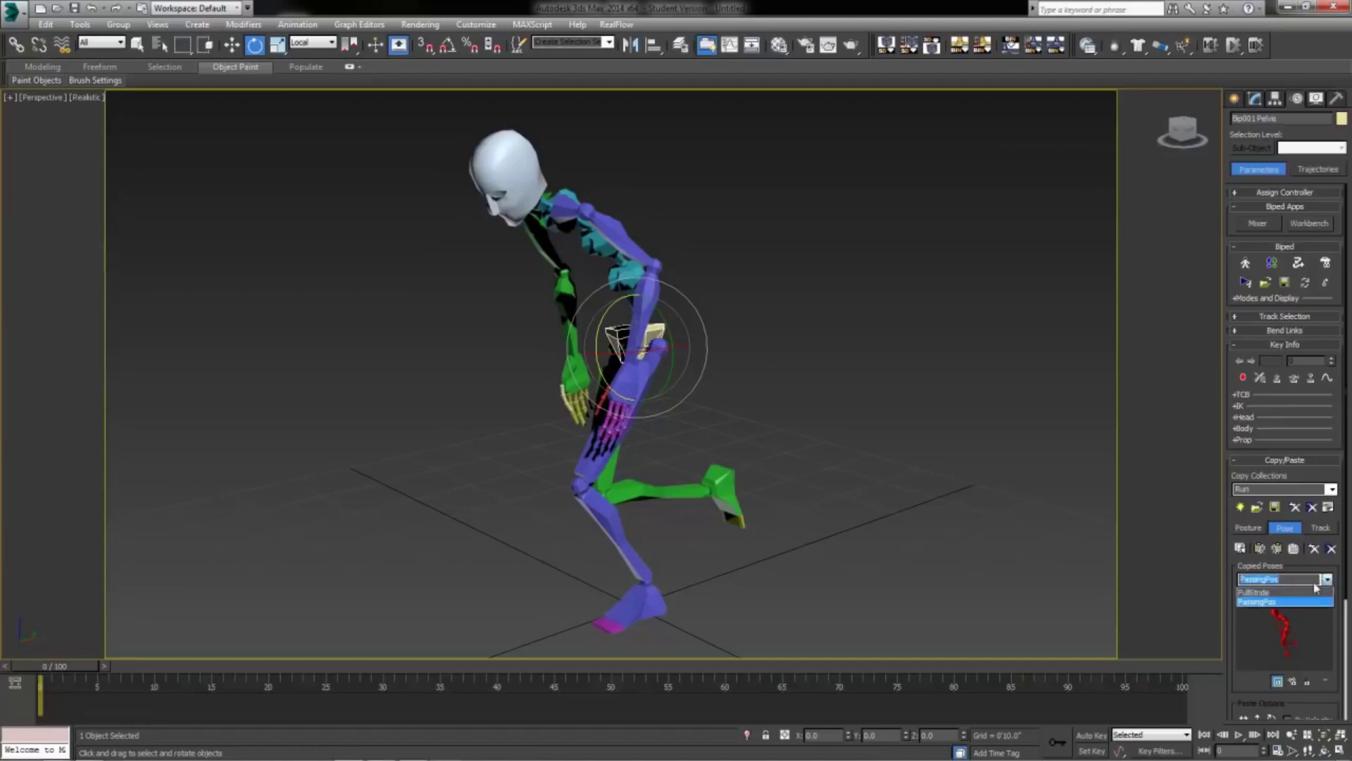
left_click(1274, 592)
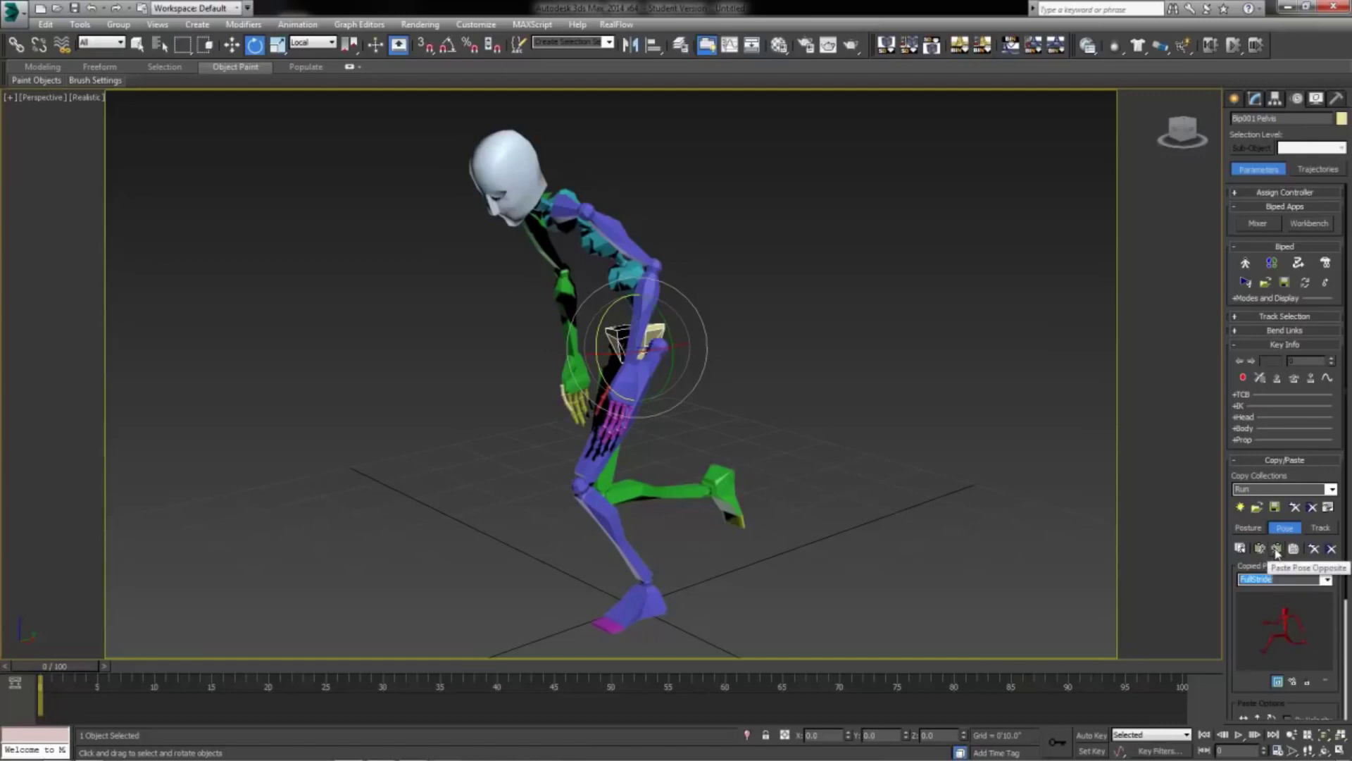
left_click(1277, 550)
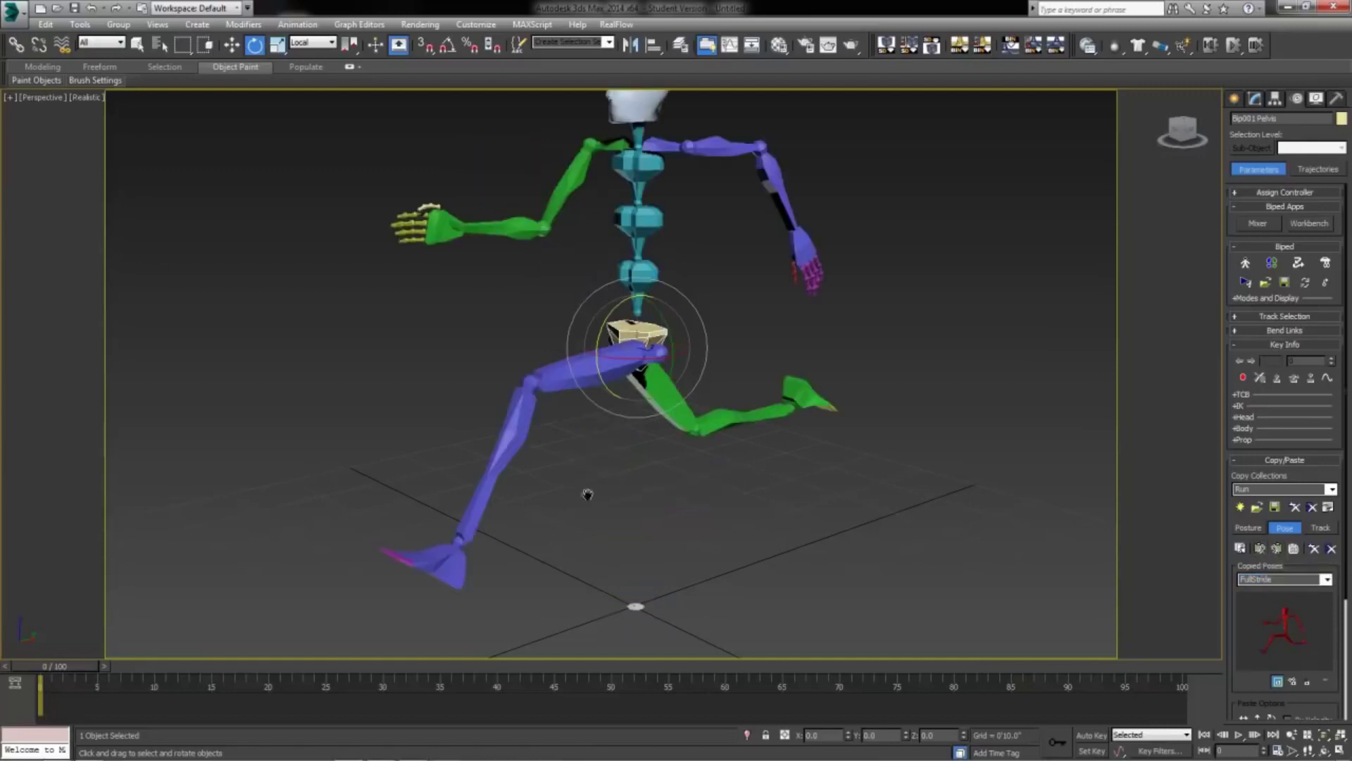
scroll(587, 496, "down", 3)
middle_click_drag(586, 496, 701, 493, "alt")
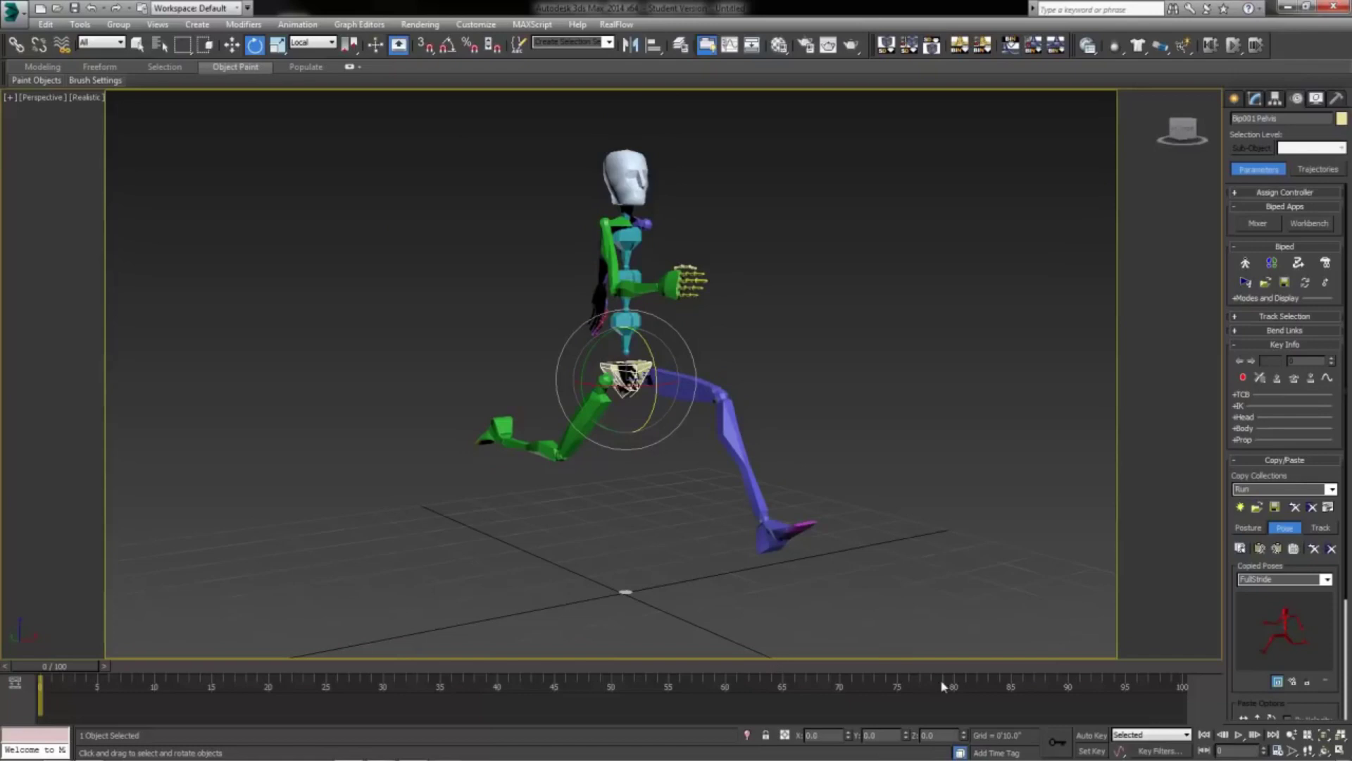
Turn on Auto Key, select all the biped's parts and set a key for the full-stride pose at frame 0
left_click(1093, 735)
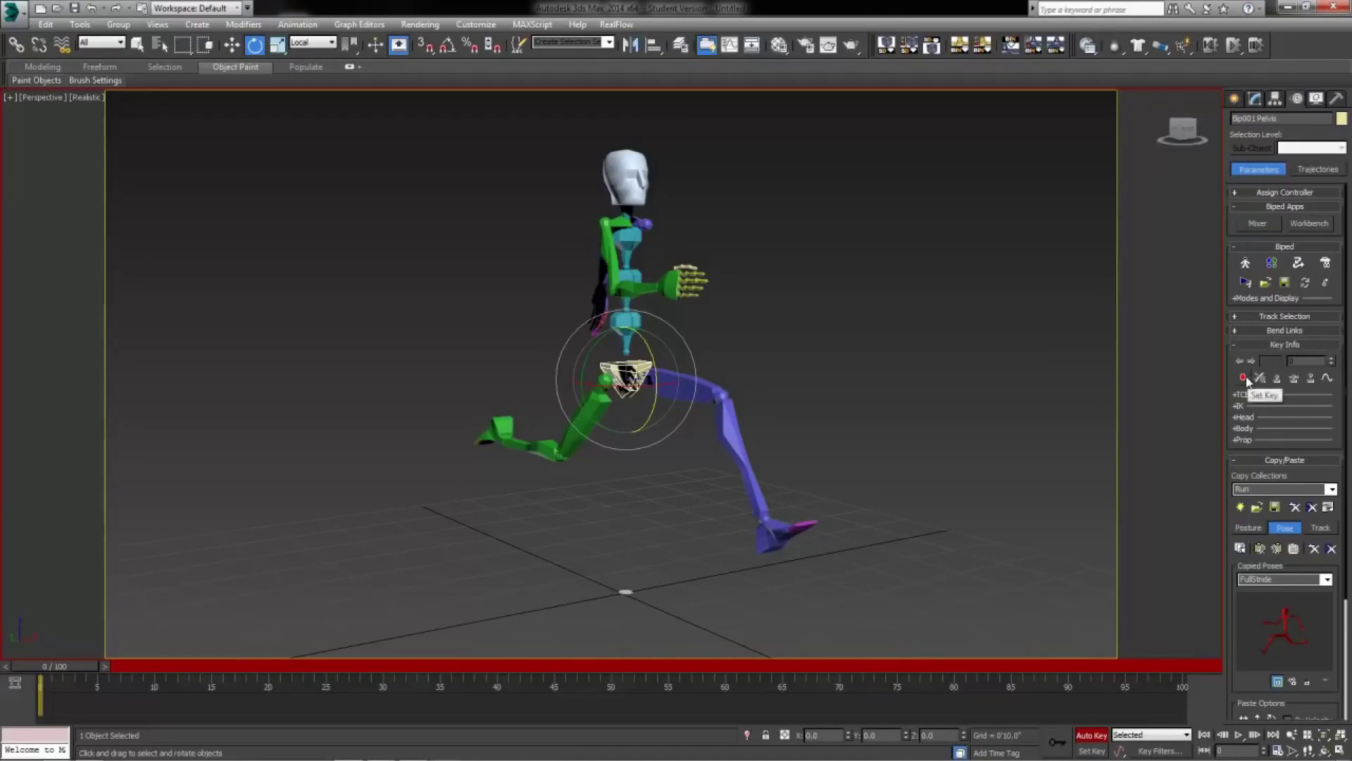
left_click(600, 457)
left_click_drag(399, 156, 886, 556)
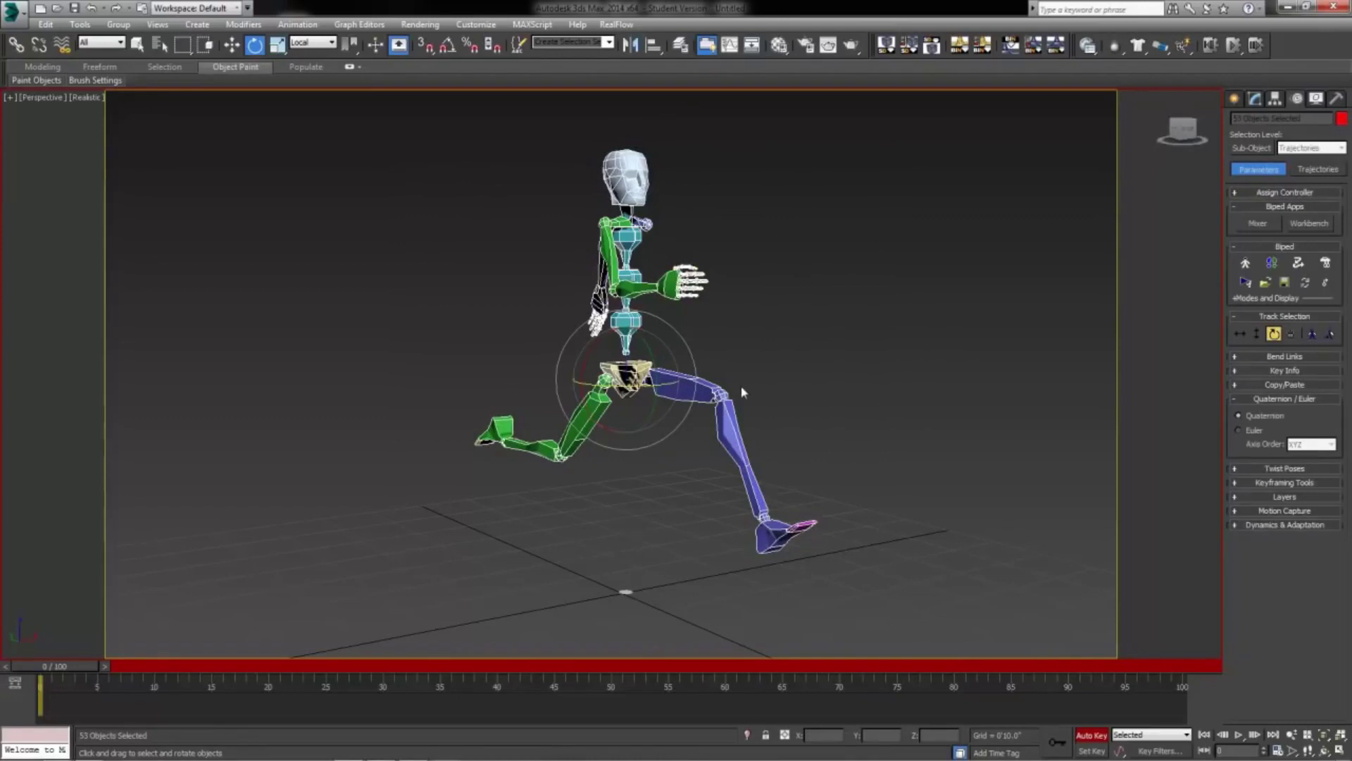
left_click(1288, 372)
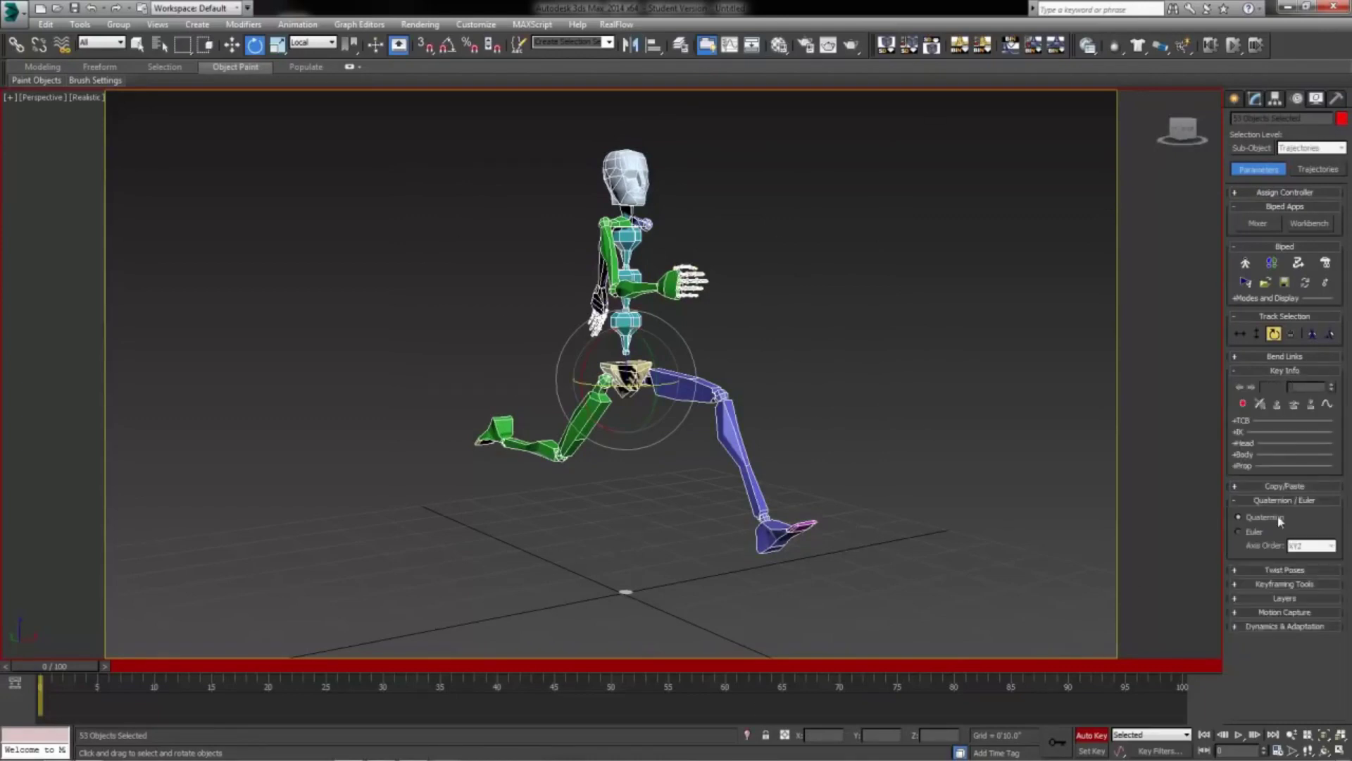
left_click(1279, 502)
left_click(1283, 487)
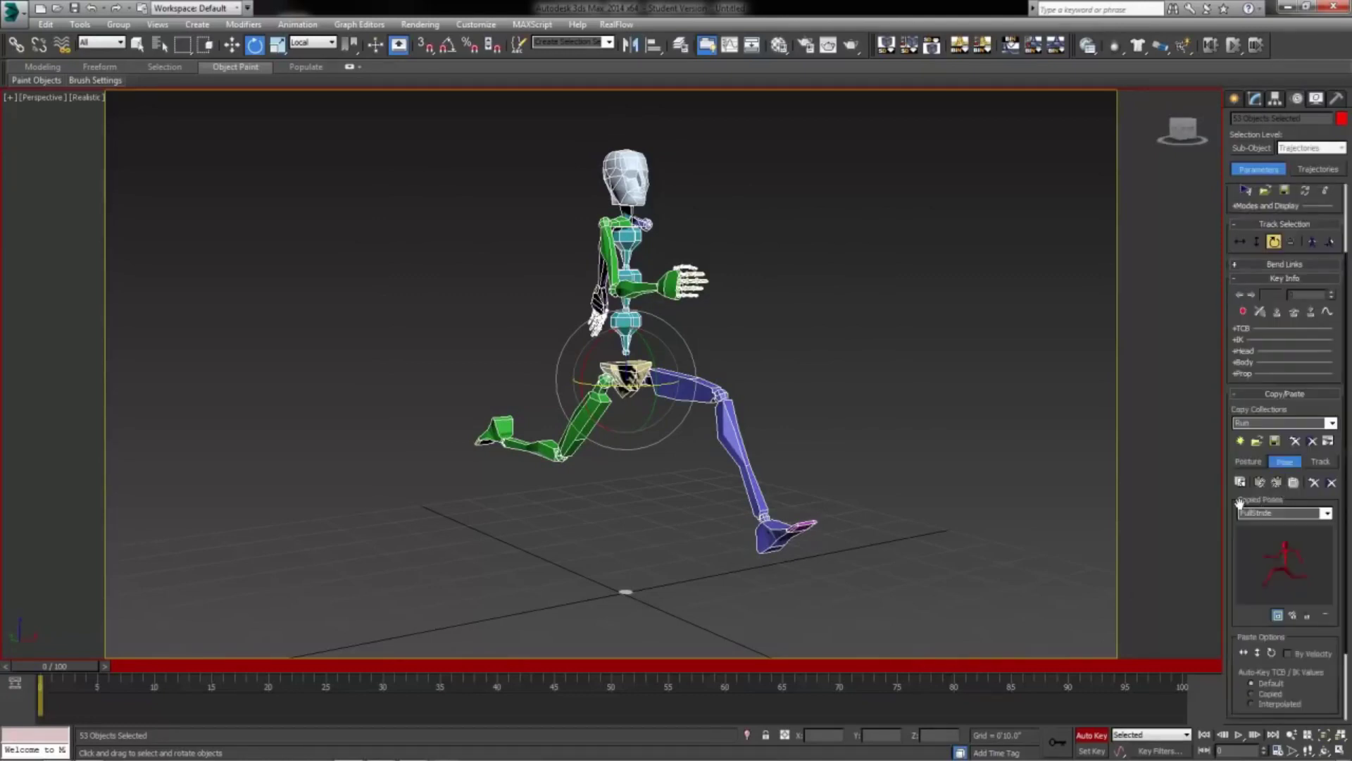
left_click(1244, 314)
Go to frame 8 and paste the stored PassingPos pose onto the biped
left_click_drag(36, 666, 155, 682)
key("e")
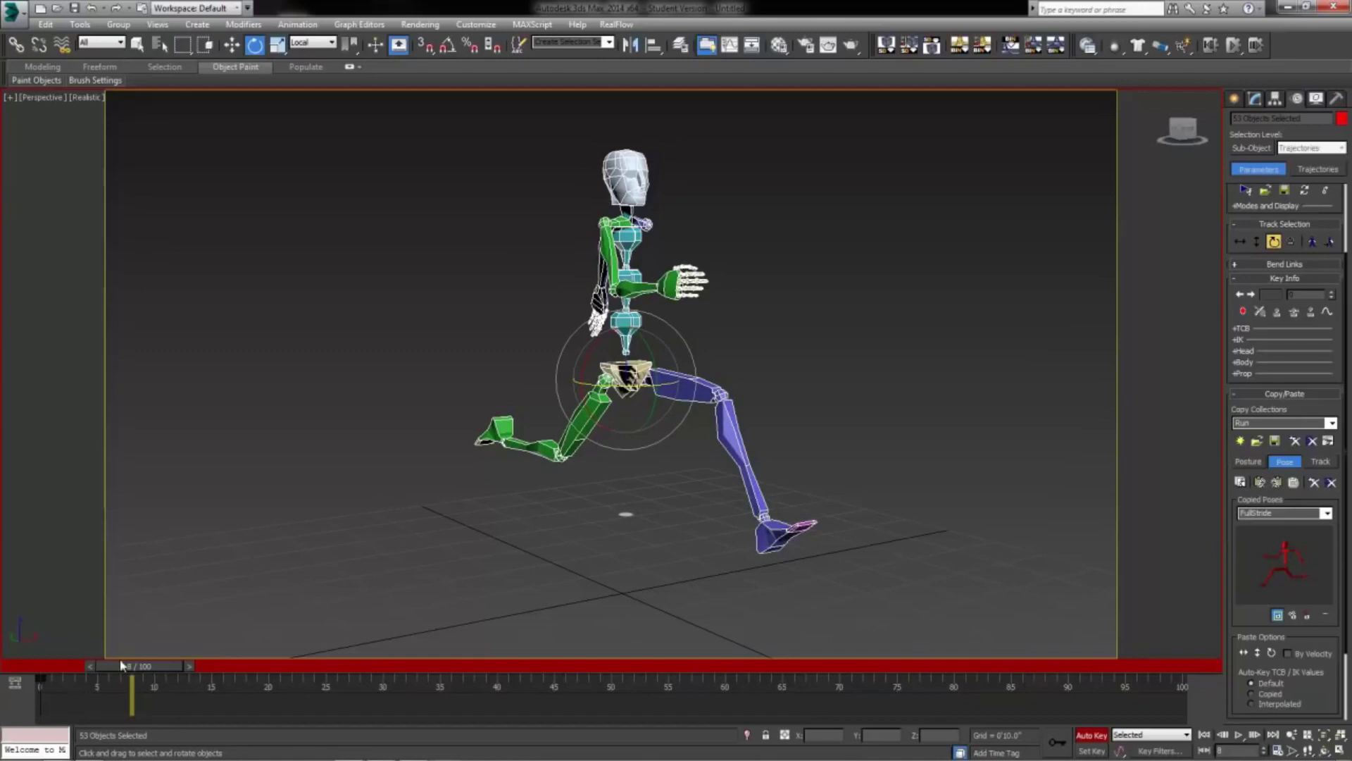
left_click(1331, 512)
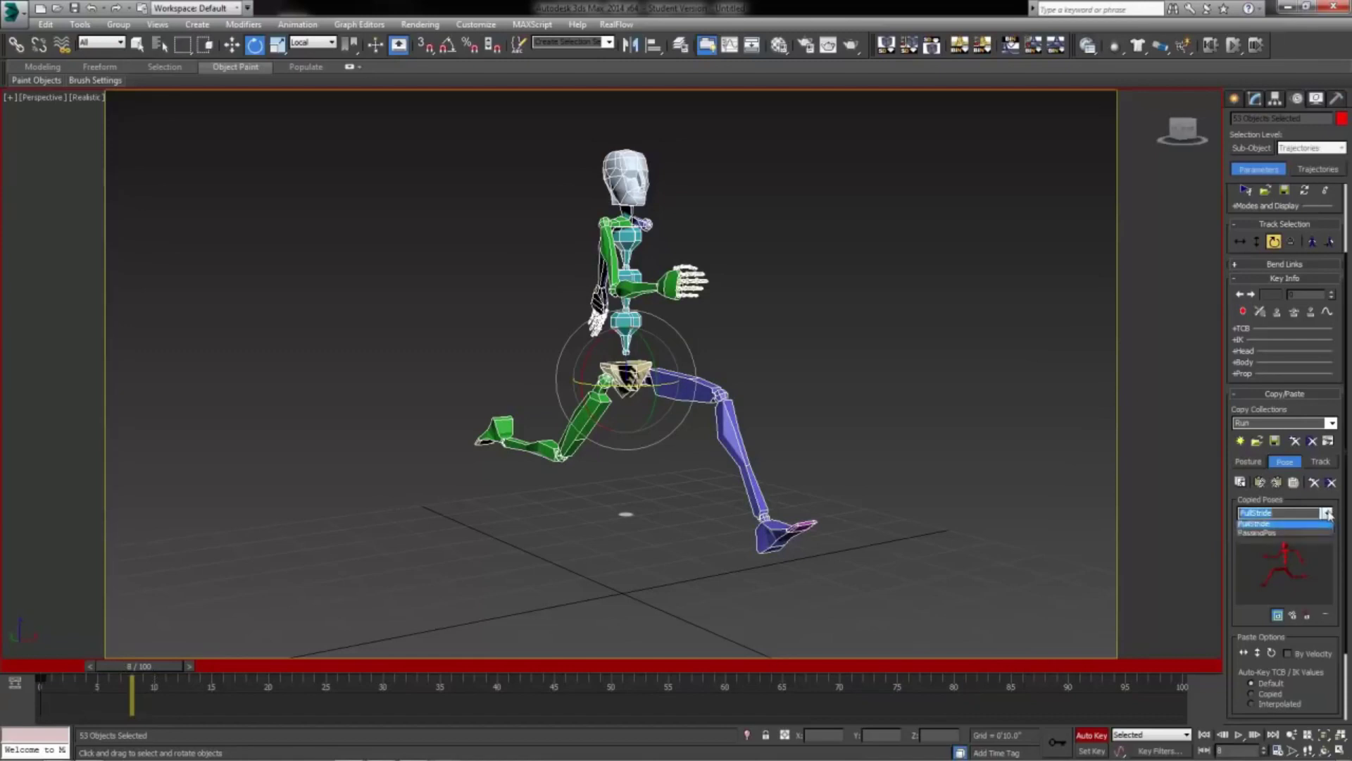
left_click(1296, 533)
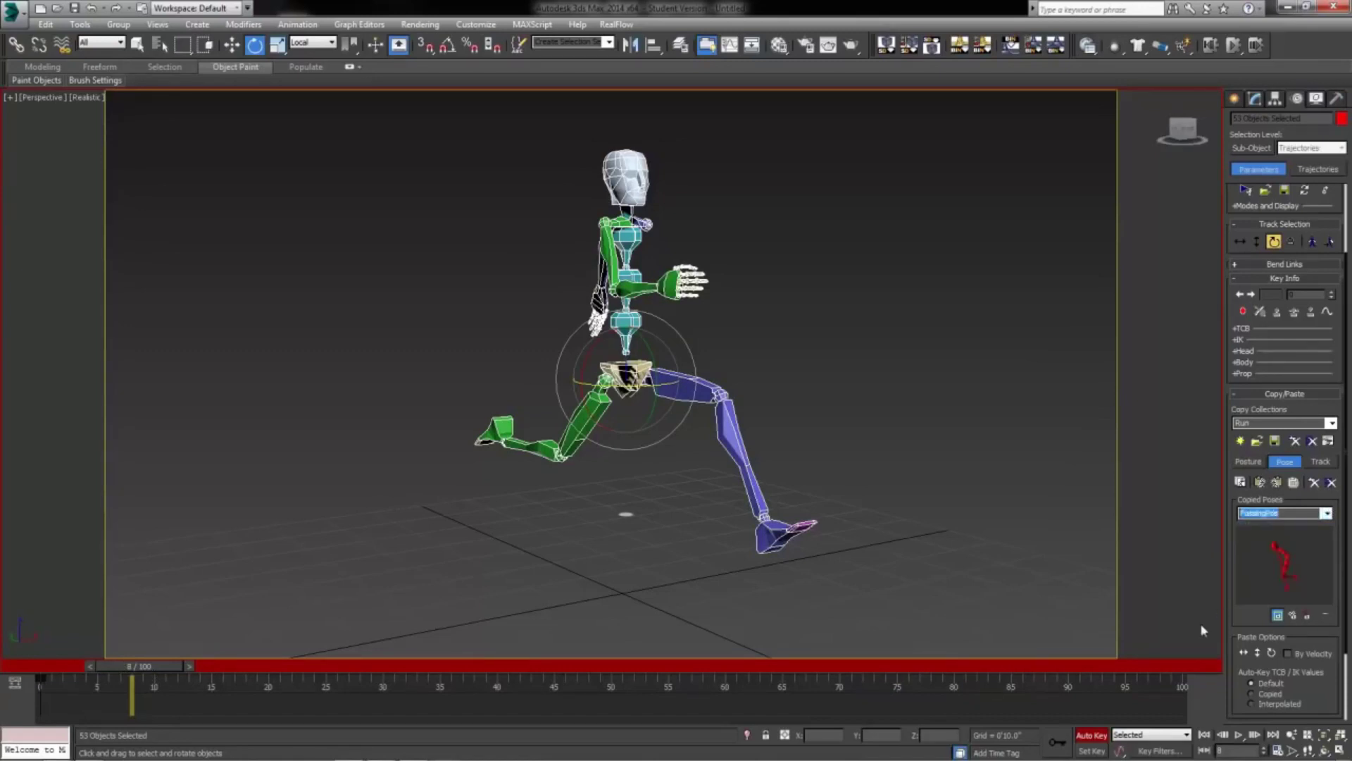
left_click(1261, 483)
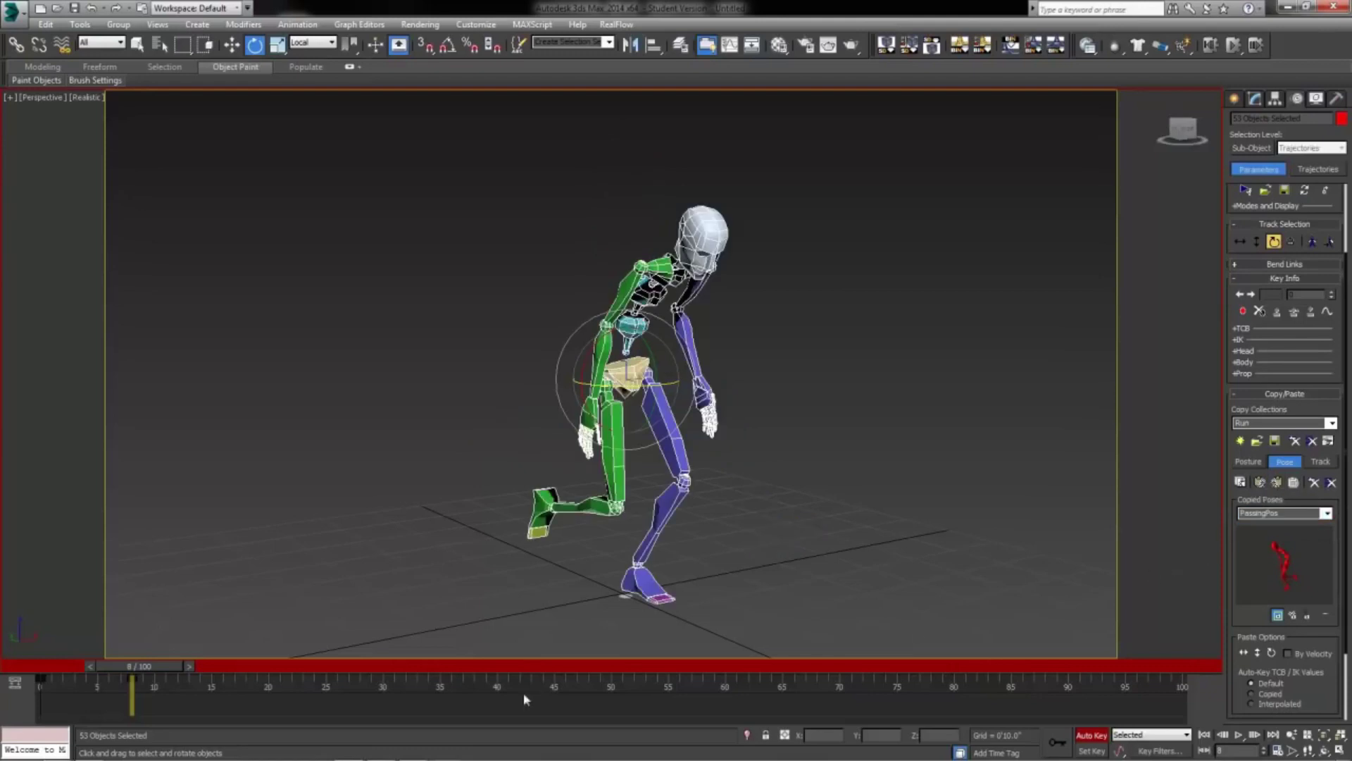
Go to frame 14 and paste the FullStride pose with Paste Pose Opposite
mouse_move(129, 672)
left_mouse_down()
mouse_move(2, 686)
mouse_move(164, 671)
mouse_move(35, 677)
mouse_move(158, 673)
mouse_move(67, 676)
mouse_move(86, 706)
mouse_move(140, 667)
left_mouse_up()
key("e")
left_click_drag(139, 668, 192, 683)
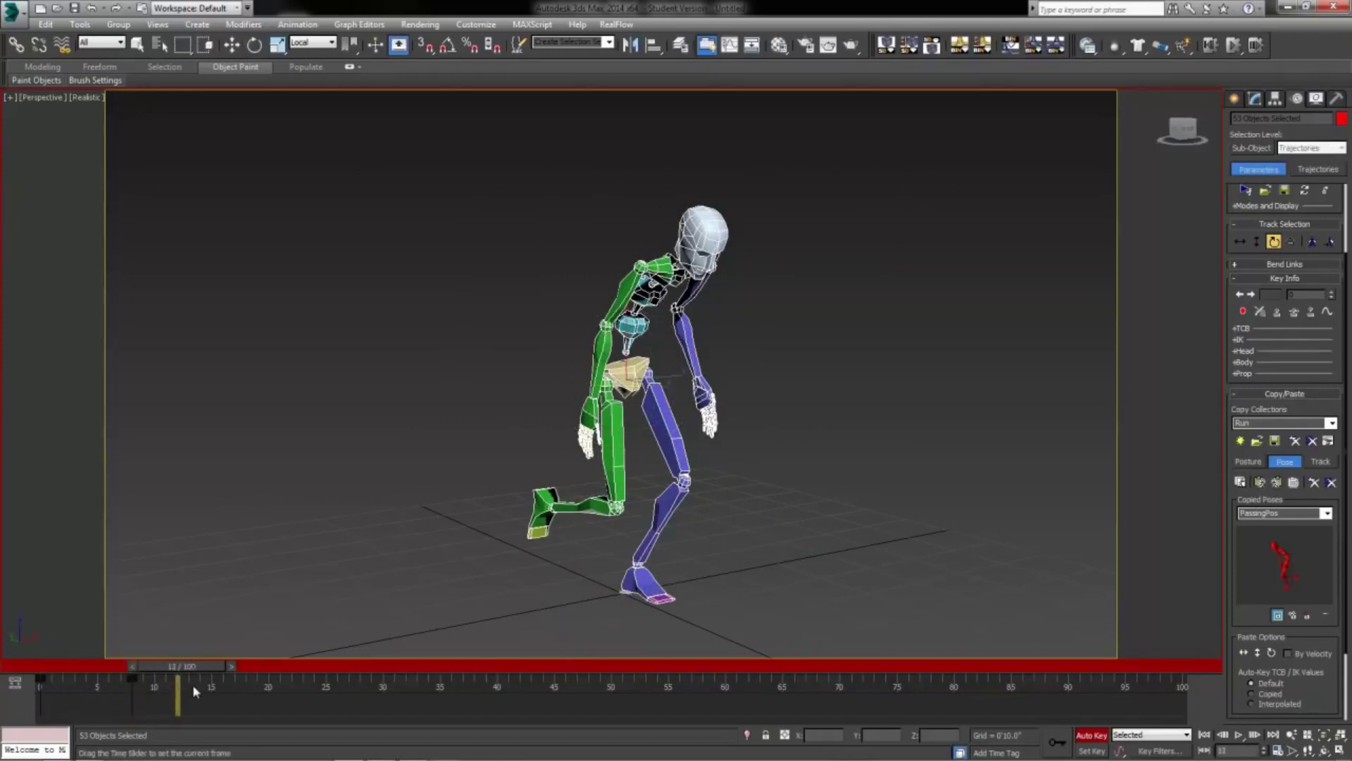
key("e")
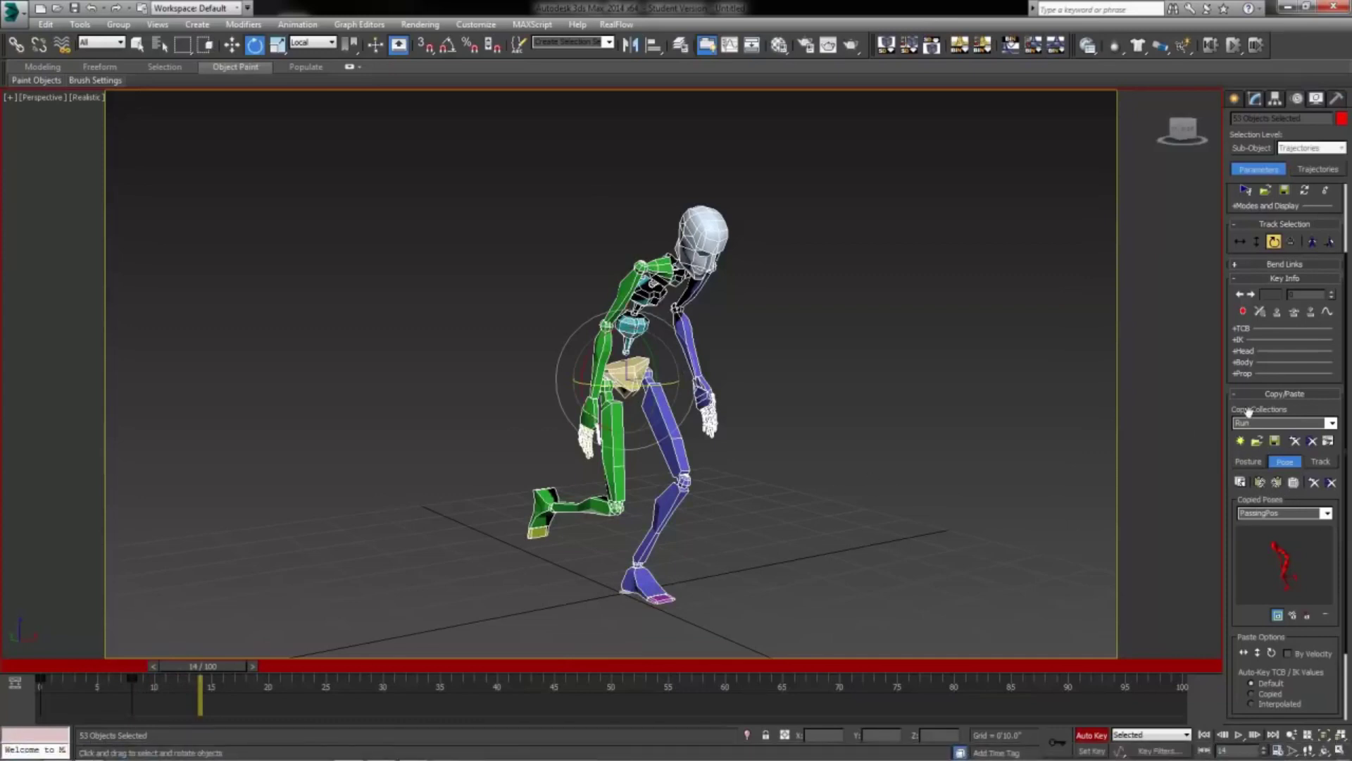
left_click(1327, 513)
left_click(1268, 522)
left_click(1276, 483)
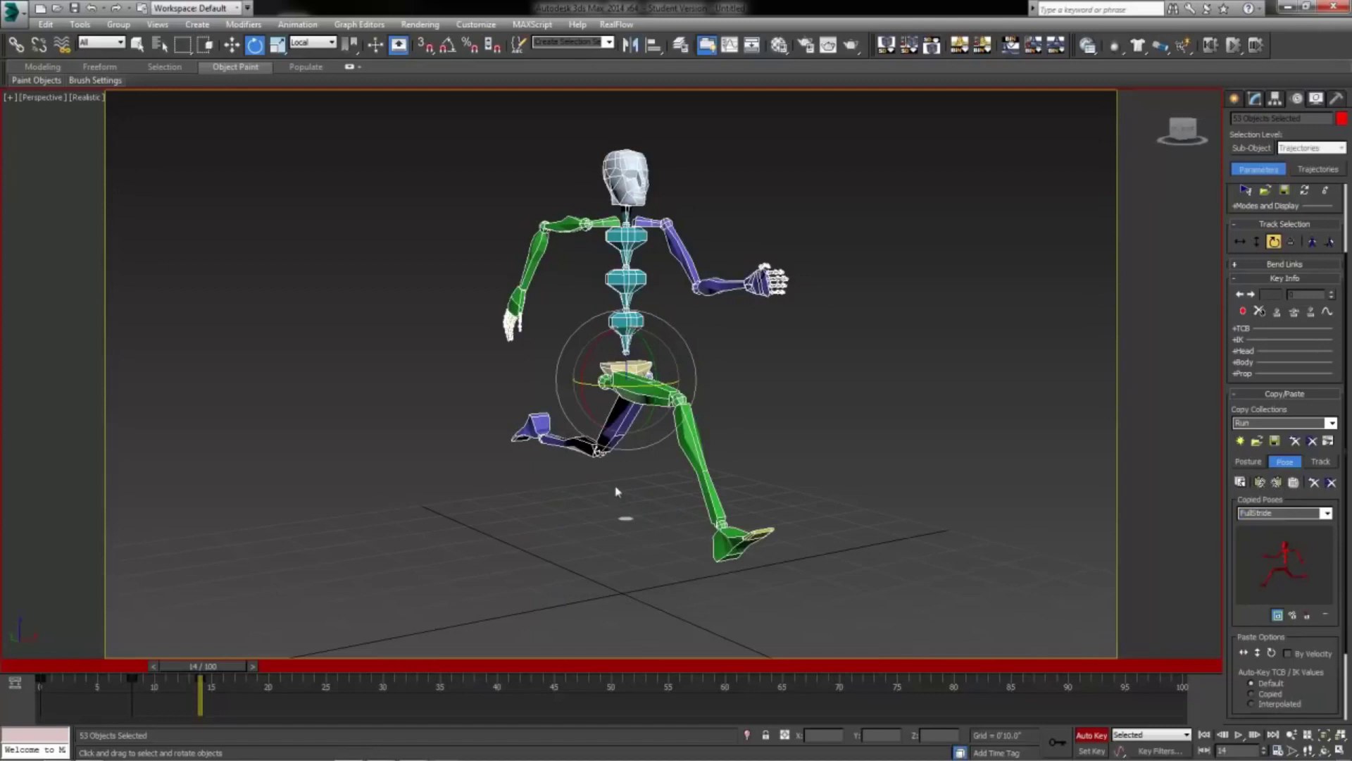
Go to frame 22 and paste the PassingPos pose with Paste Pose Opposite
left_click_drag(203, 677, 296, 692)
key("e")
key("e")
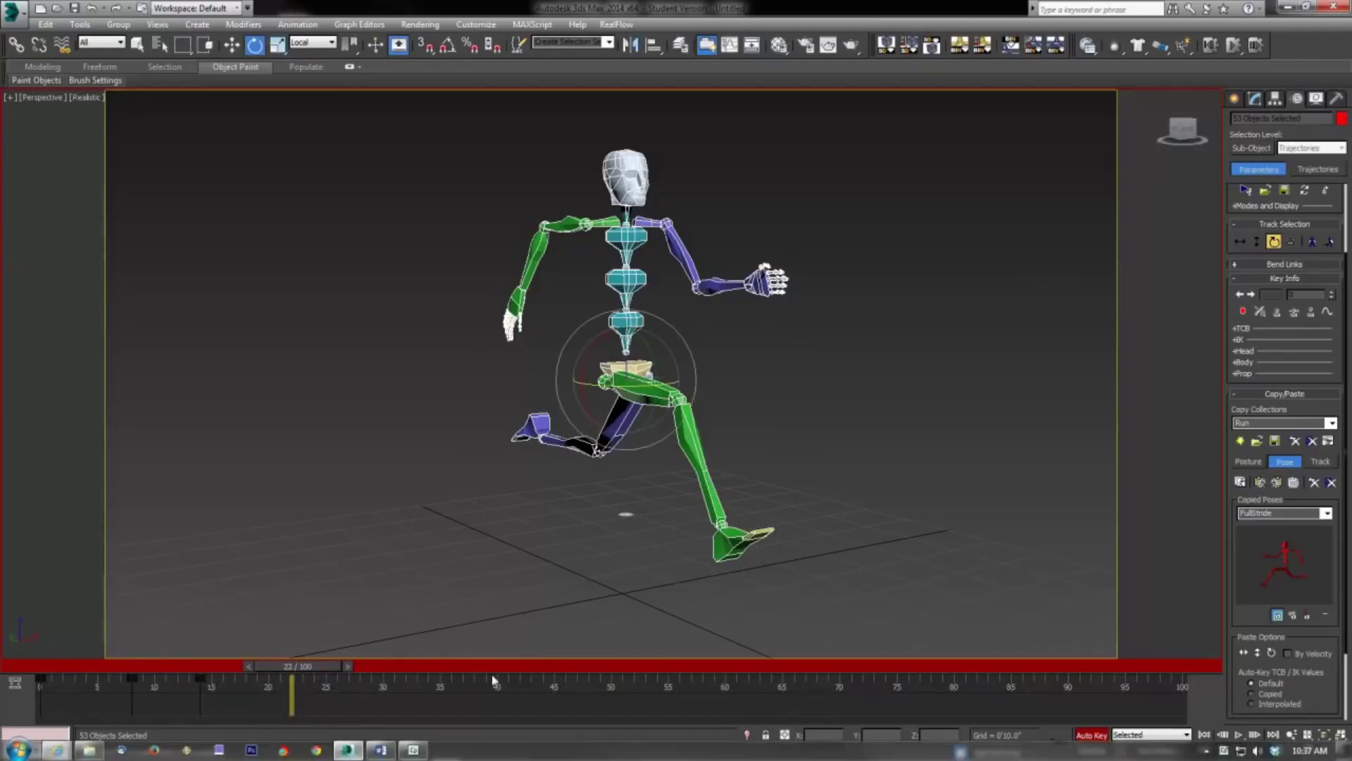
left_click(1327, 514)
left_click(1257, 535)
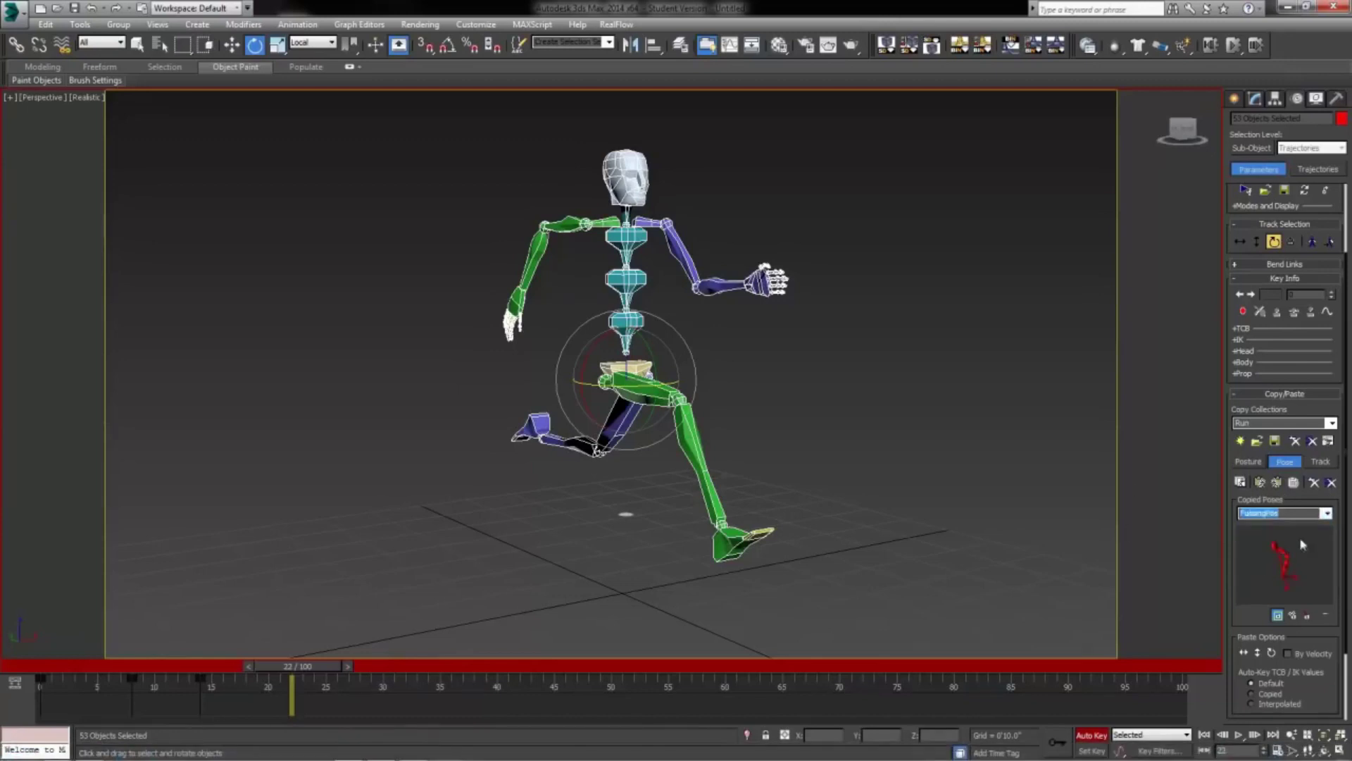
left_click(1276, 485)
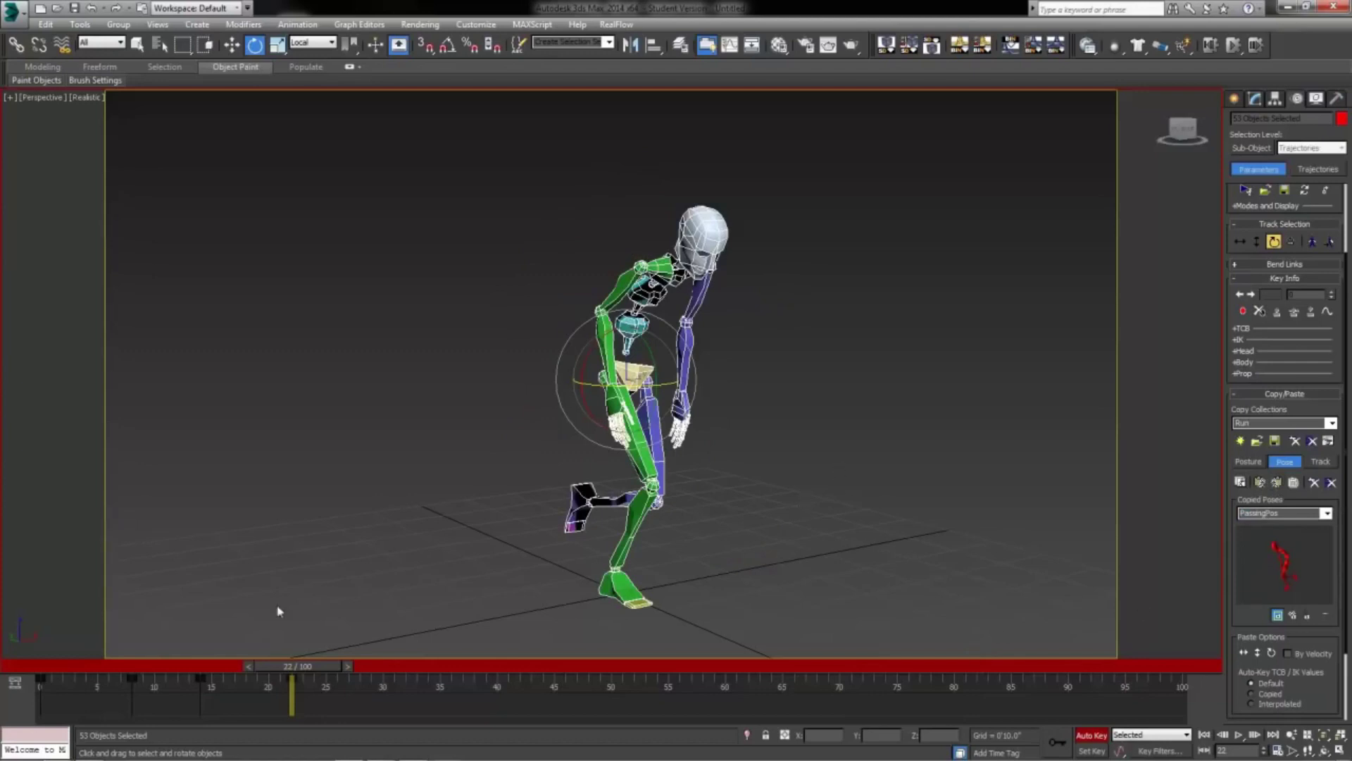
Go to frame 28 and copy the biped's full-stride keys from frame 0 to frame 28
mouse_move(319, 668)
left_mouse_down()
mouse_move(105, 673)
mouse_move(326, 704)
mouse_move(304, 715)
mouse_move(66, 693)
mouse_move(323, 701)
mouse_move(57, 696)
mouse_move(309, 681)
left_mouse_up()
key("e")
key("q")
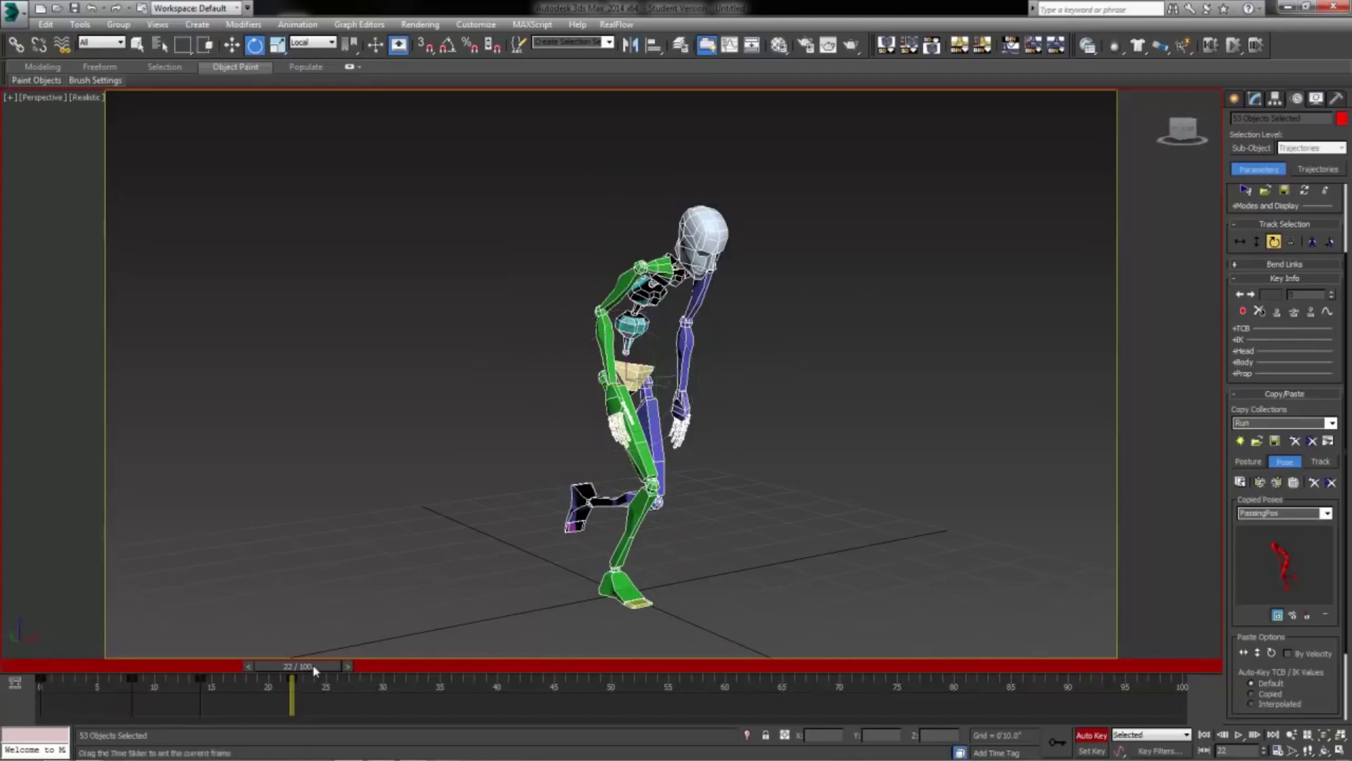
left_click_drag(320, 669, 386, 670)
key("e")
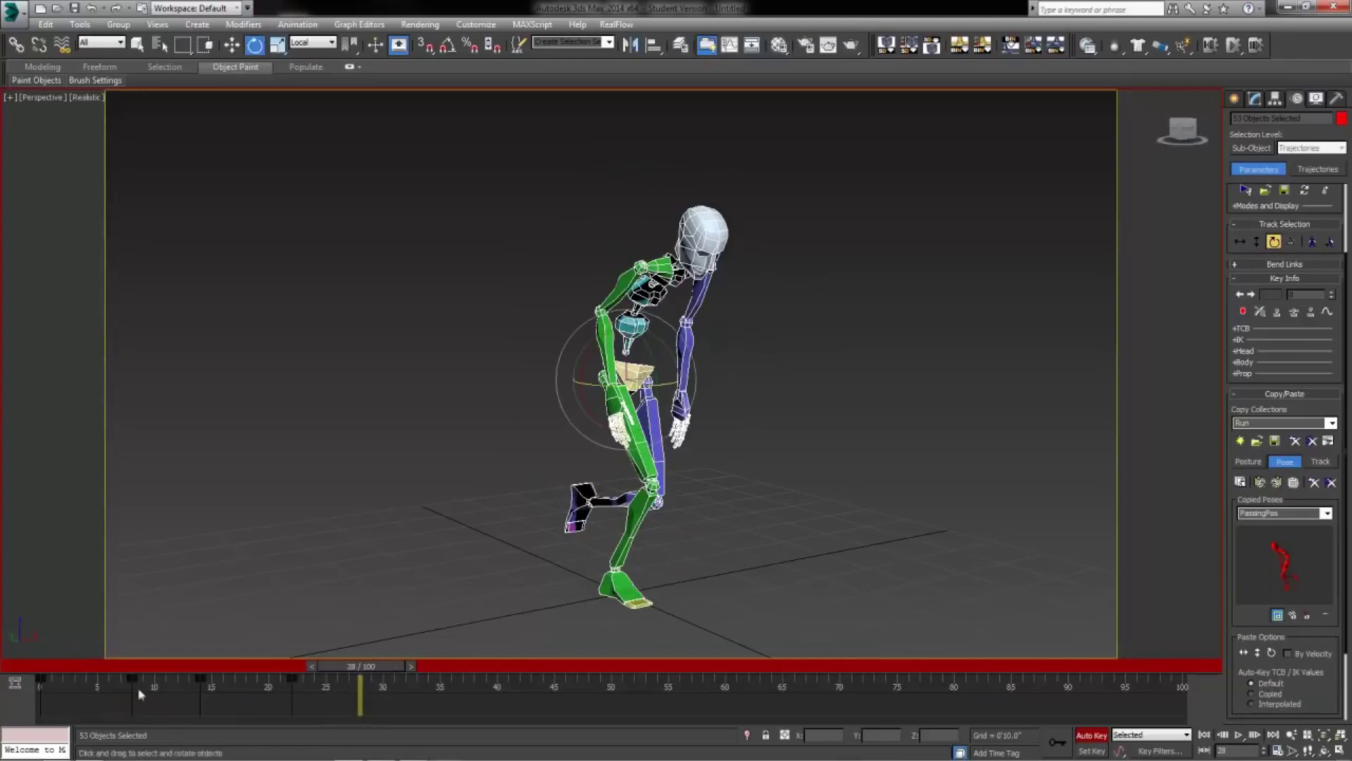
left_click_drag(16, 700, 356, 705)
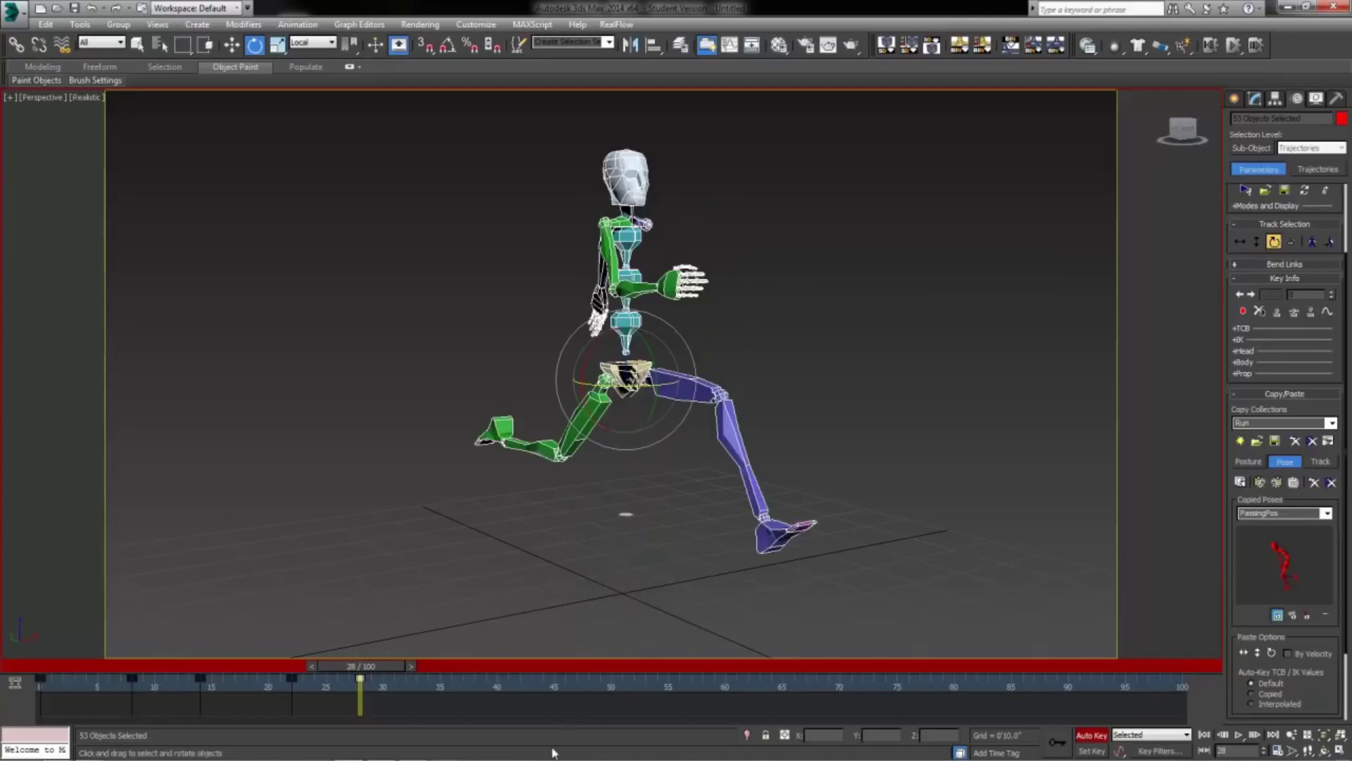
Turn off Auto Key and set the animation's end time to 28 in the time configuration
left_click(1088, 734)
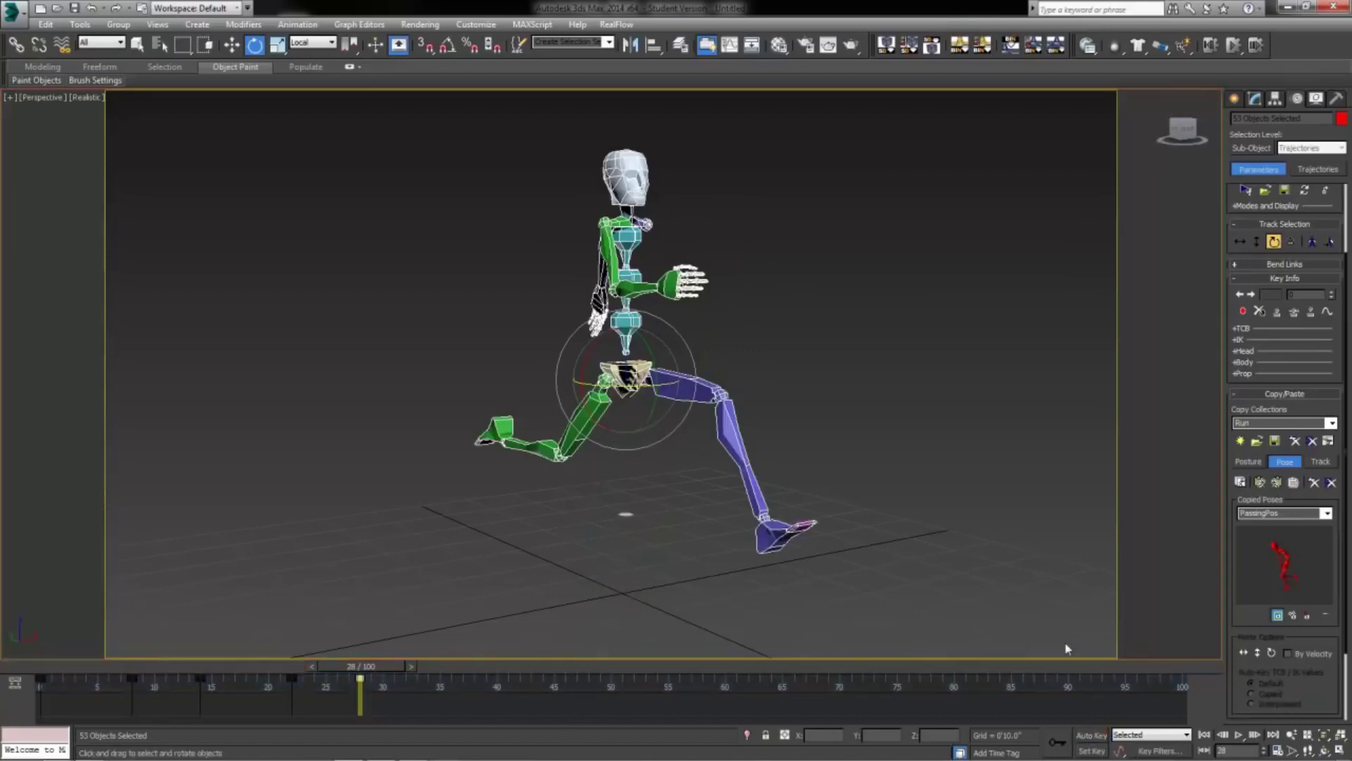
left_click(1278, 751)
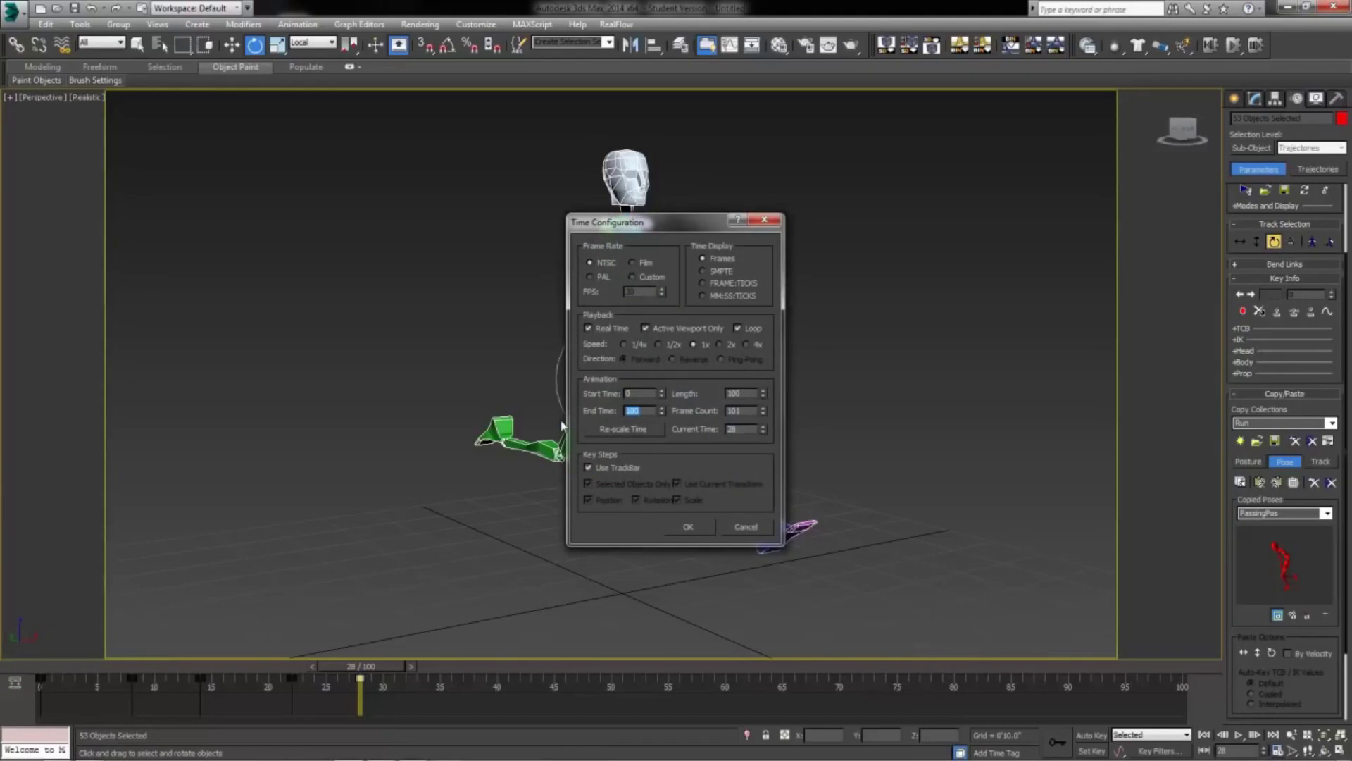
type("28")
key("Return")
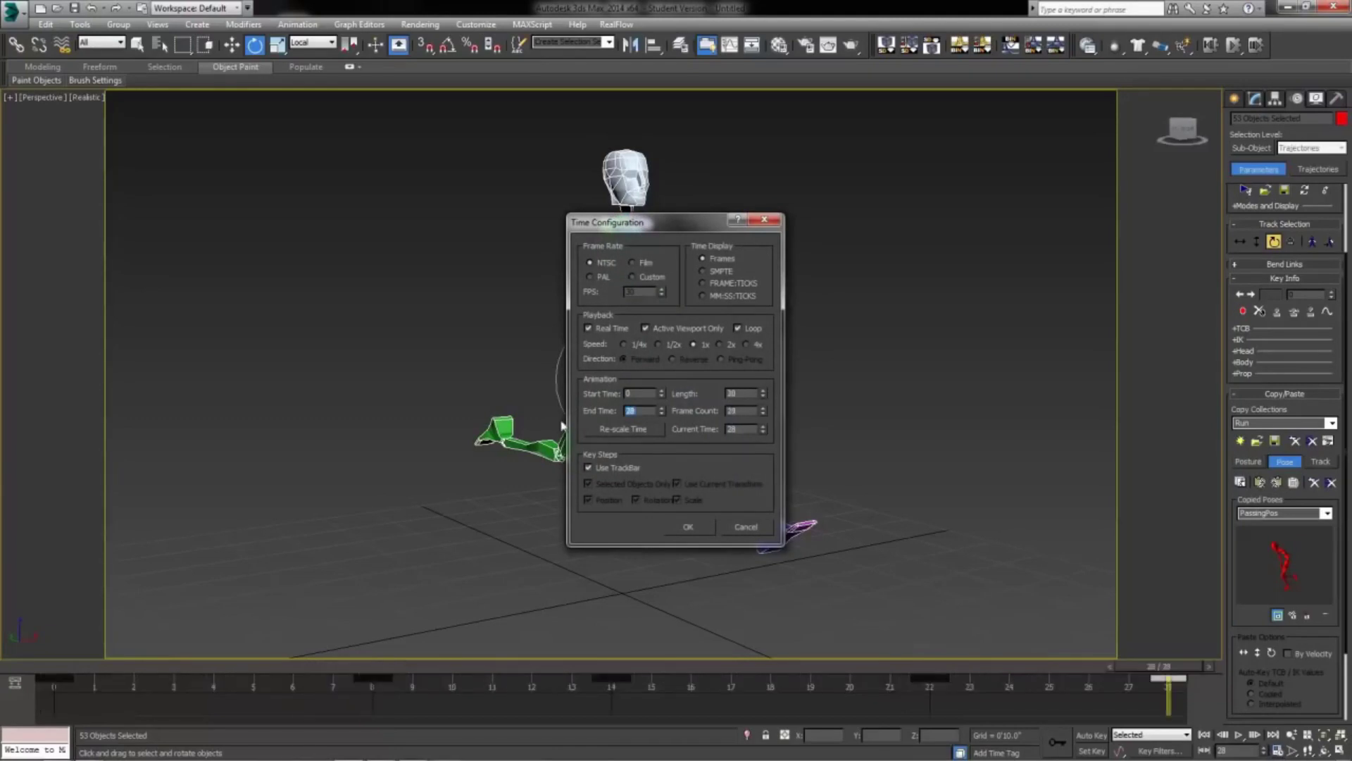
left_click(688, 527)
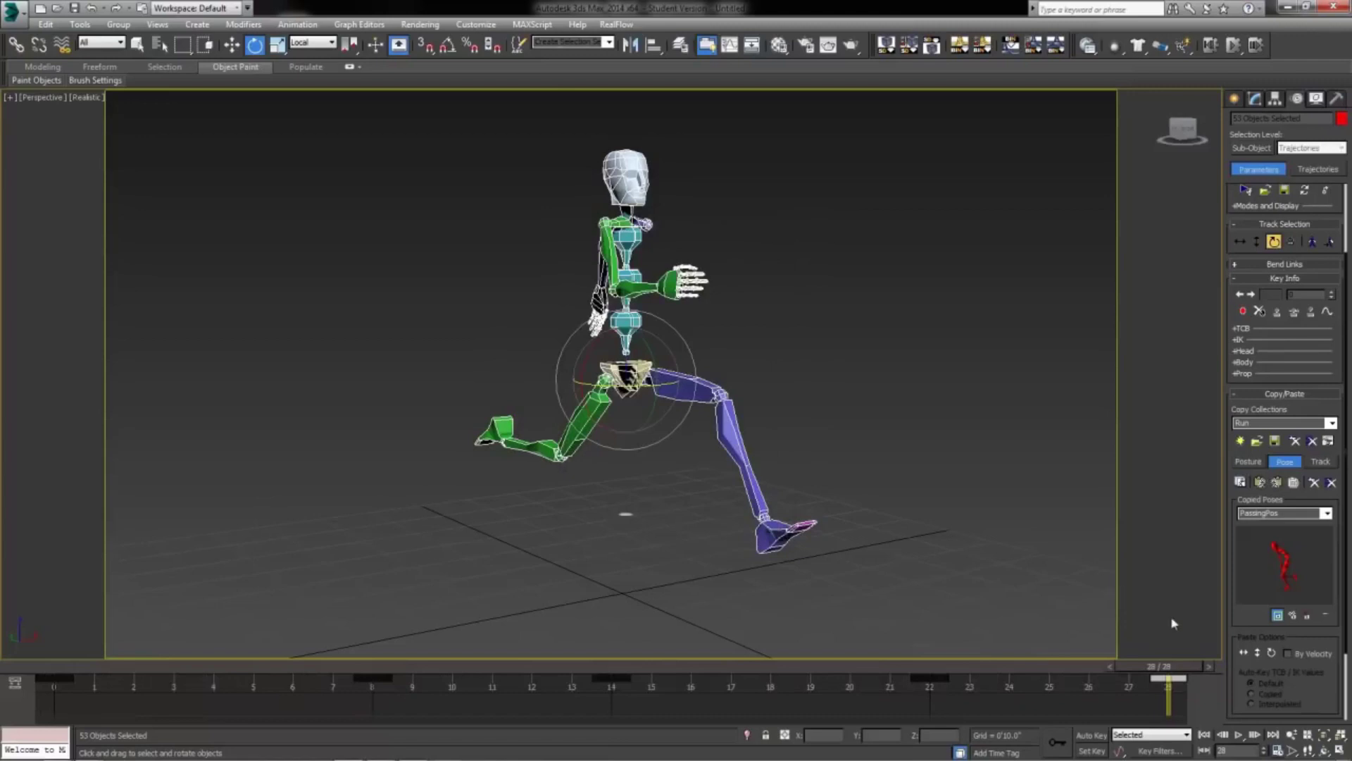
Play back the run cycle and scrub through the timeline to check how its end loops into frame 0
left_click(1239, 735)
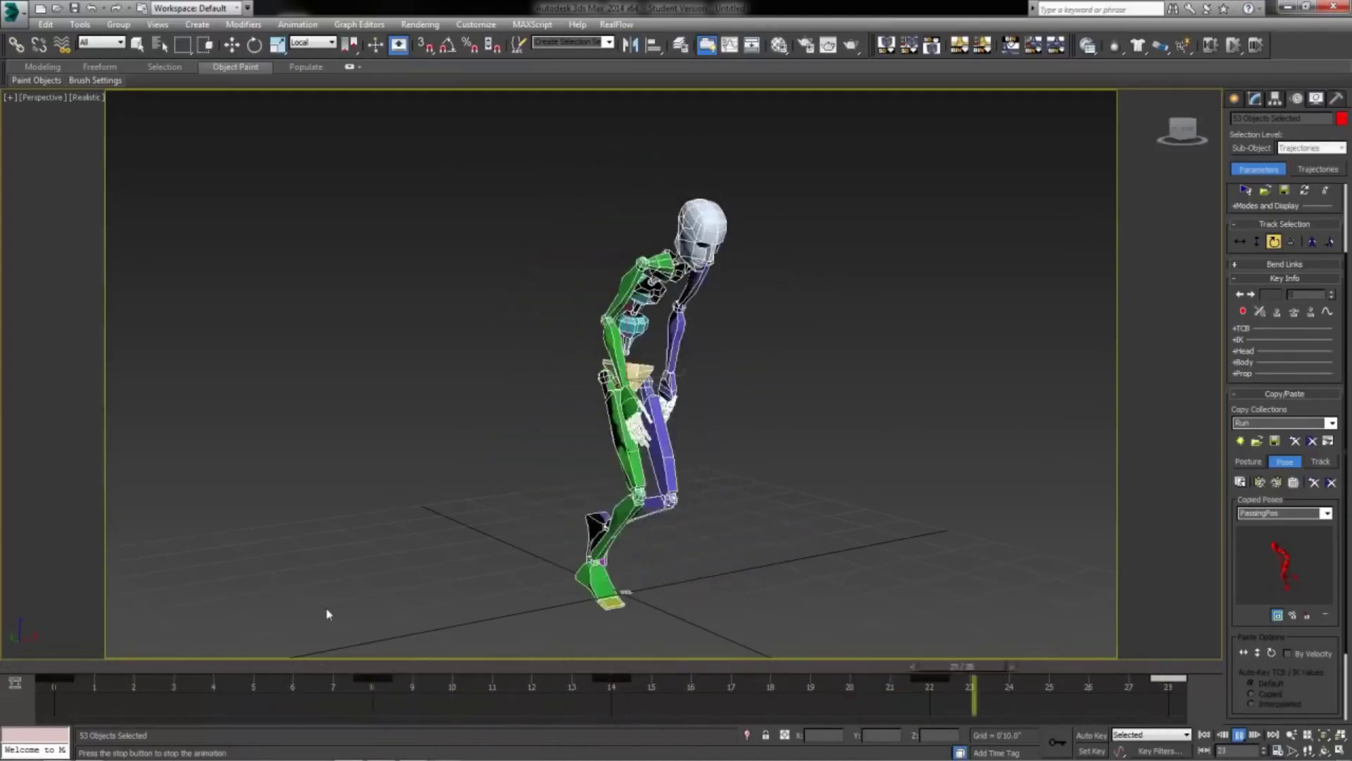
left_click(446, 667)
left_click_drag(447, 671, 1203, 702)
key("e")
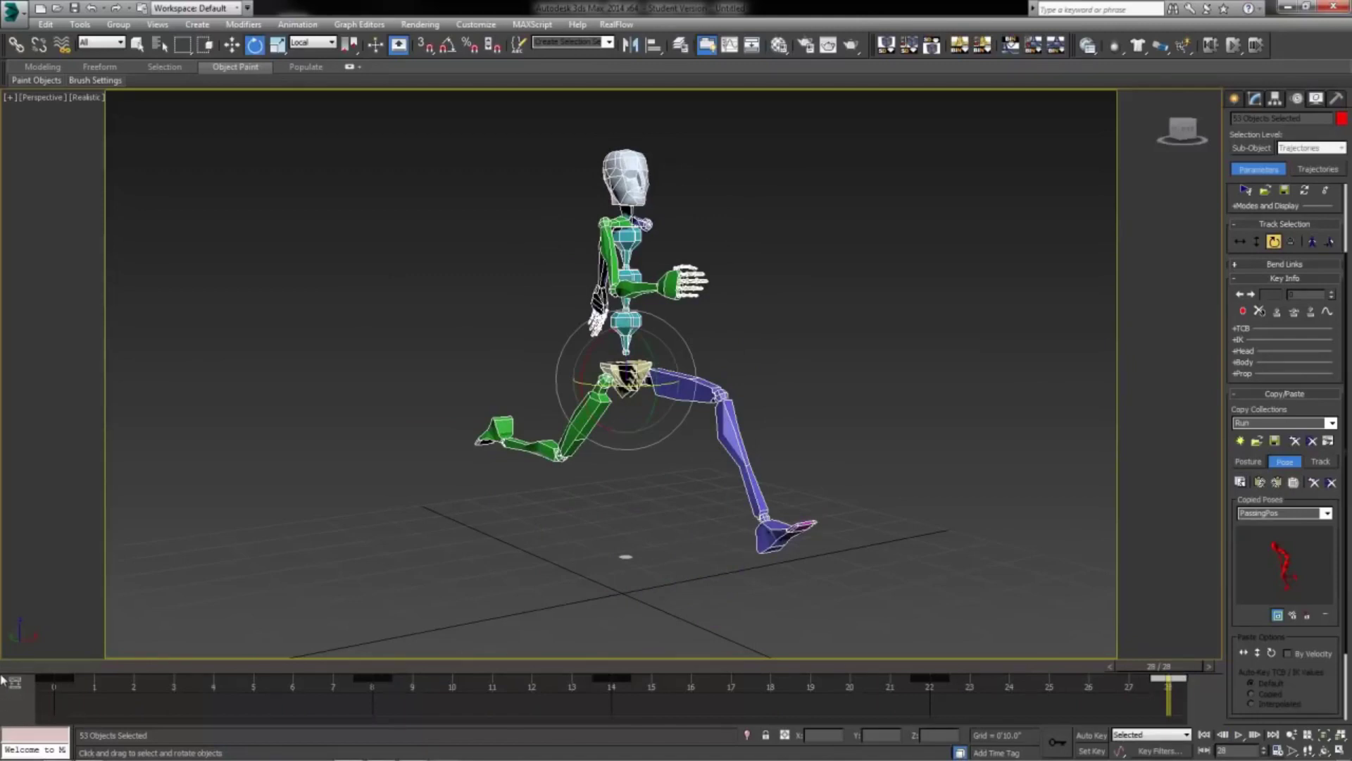
left_click_drag(1181, 670, 1138, 674)
key("e")
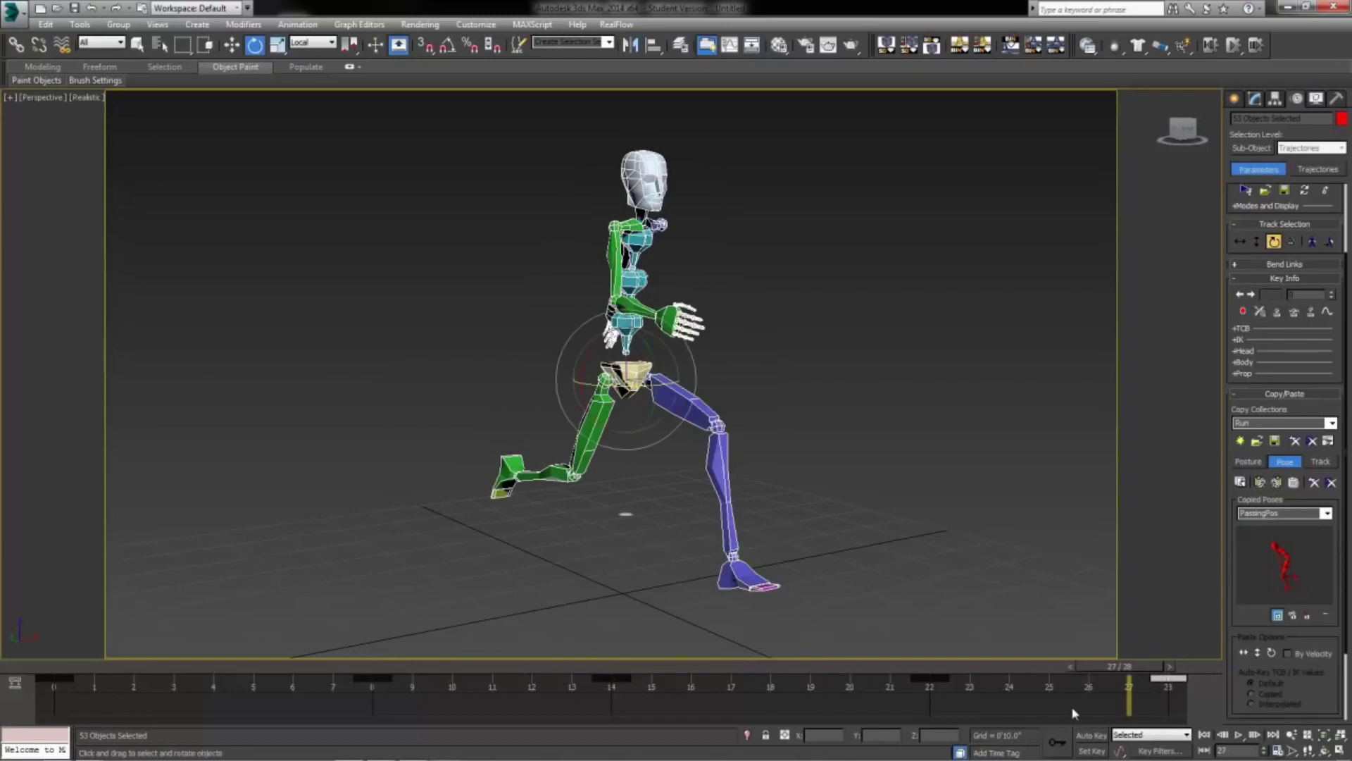
left_click(57, 675)
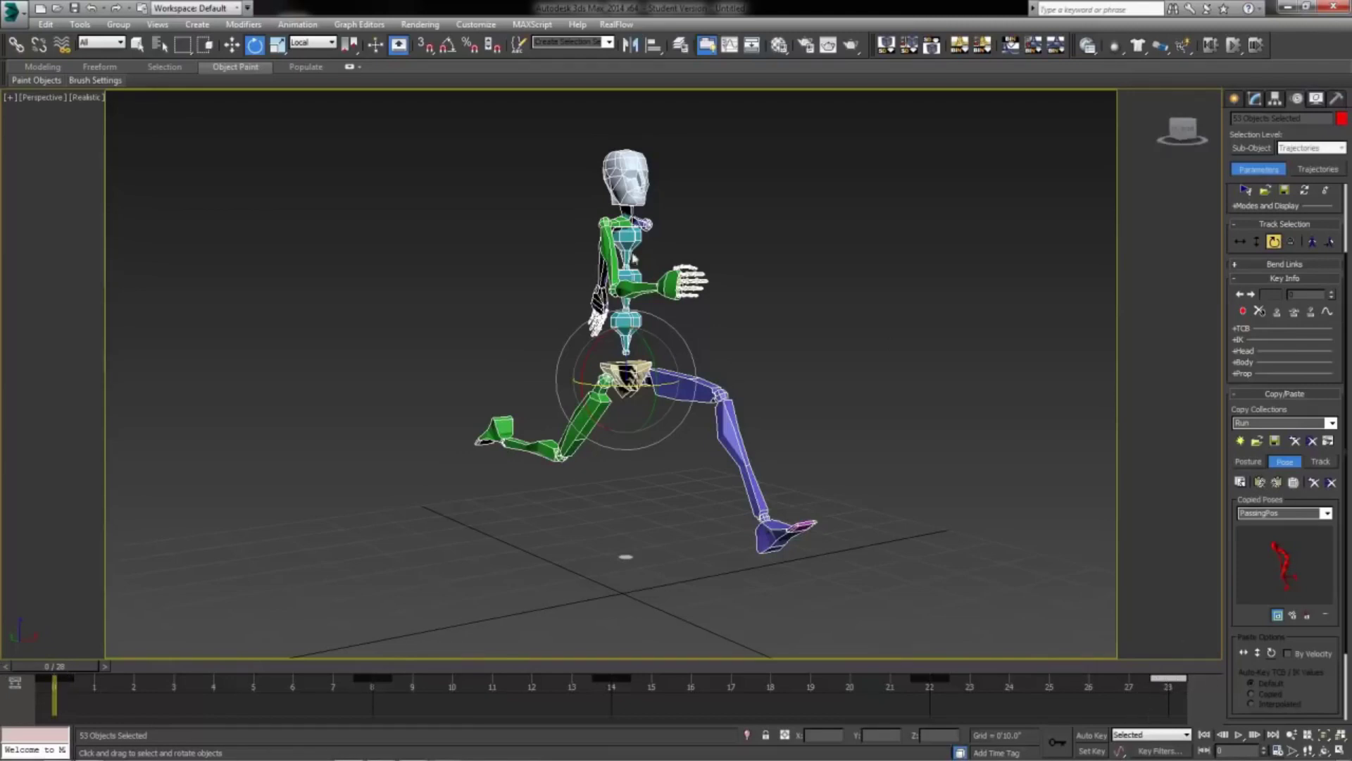
mouse_move(49, 666)
left_mouse_down()
mouse_move(1007, 665)
mouse_move(2, 651)
mouse_move(694, 686)
mouse_move(1132, 688)
mouse_move(450, 700)
mouse_move(28, 651)
left_mouse_up()
With Auto Key on at frame 0, select the biped's centre of mass Bip001 in the Left view and move it upward
key("w")
left_click(1097, 734)
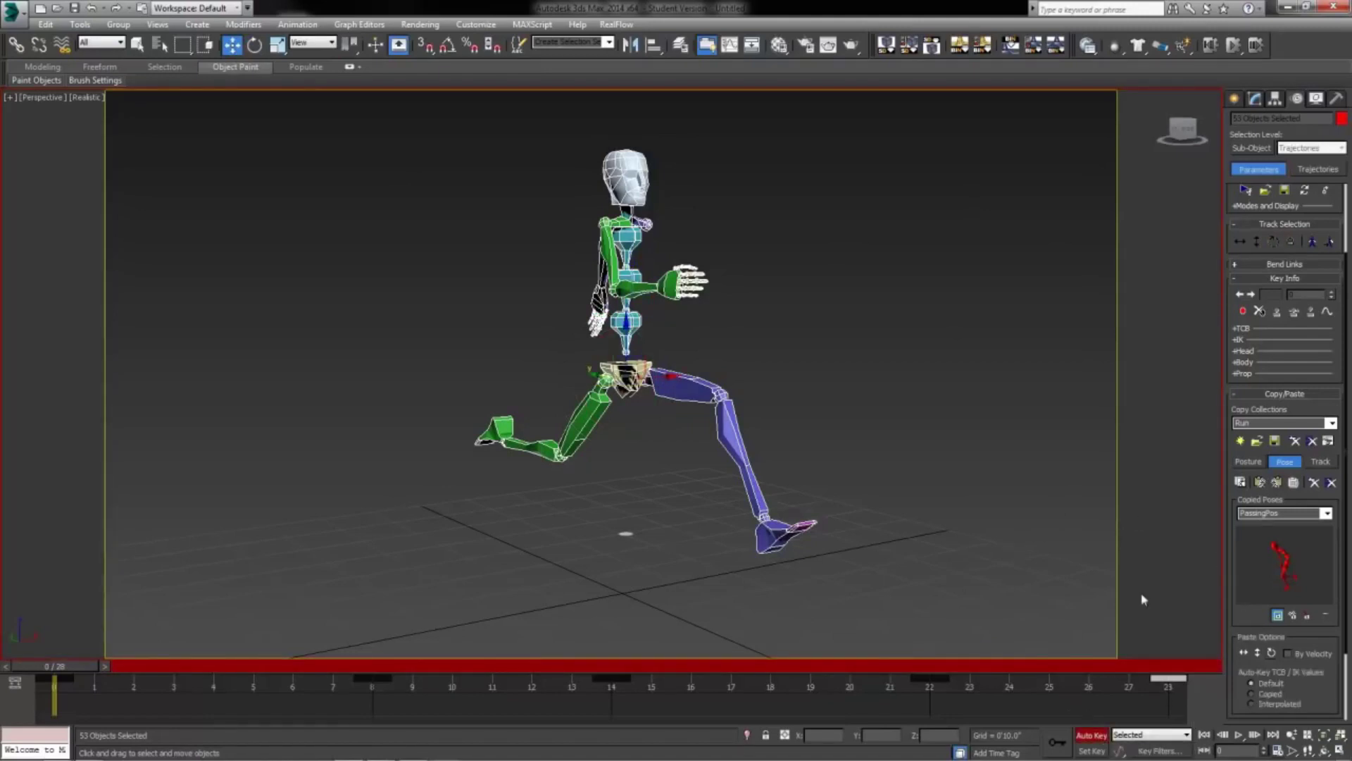
left_click(641, 402)
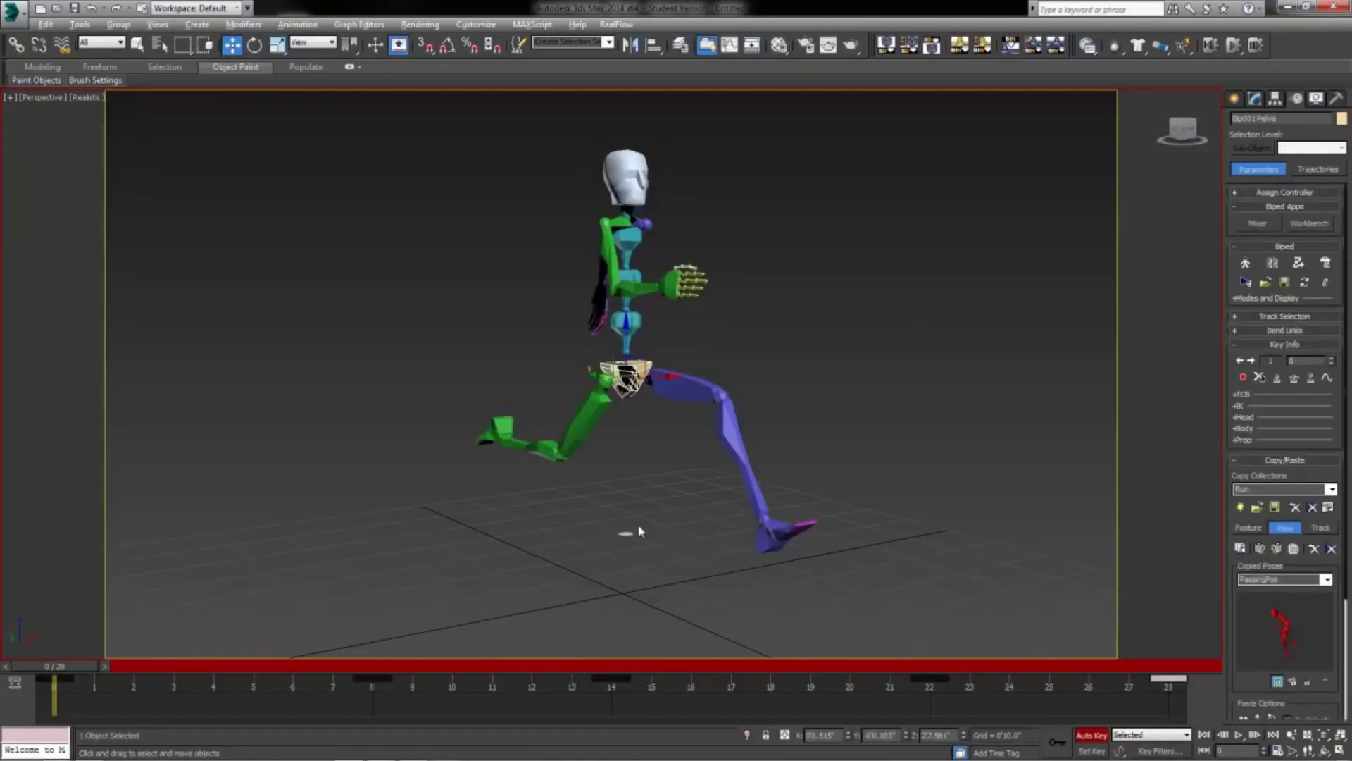
key("alt+w")
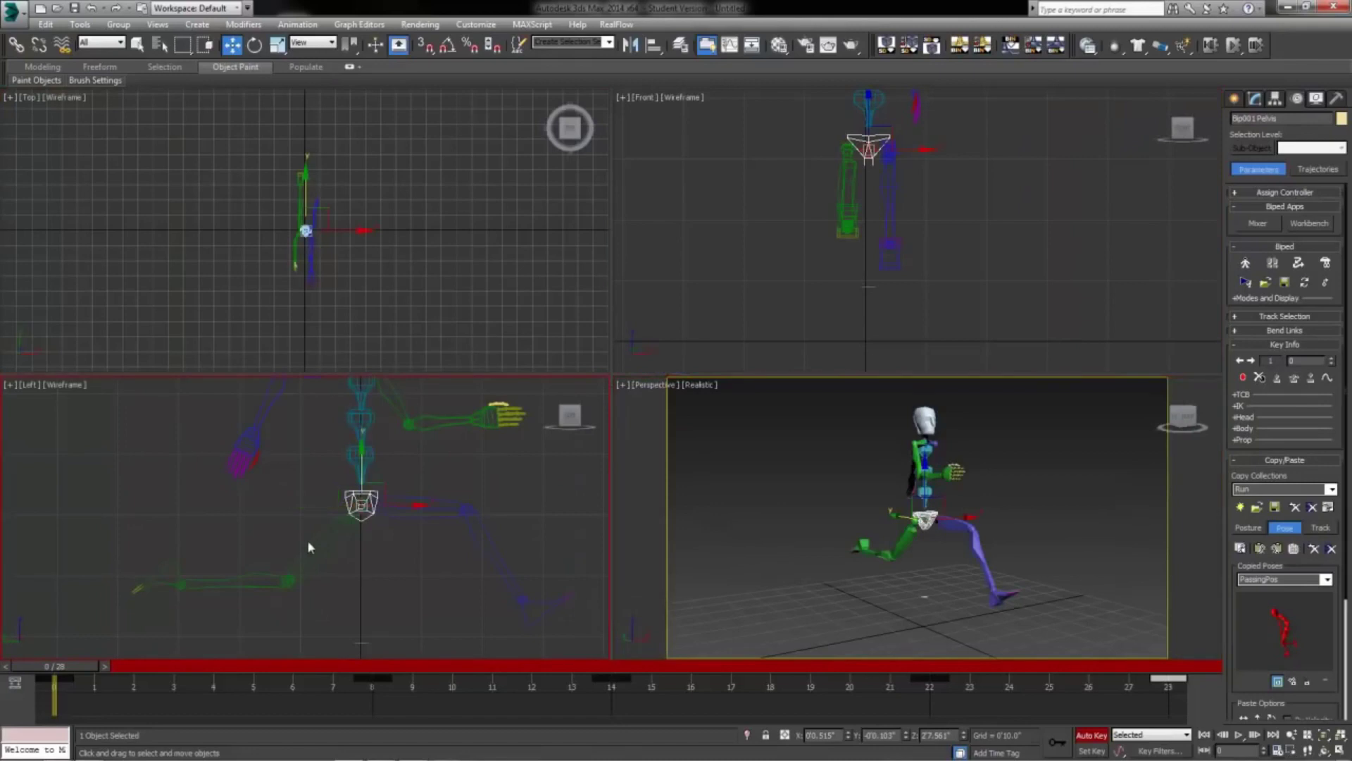
key("alt+w")
scroll(593, 486, "down", 2)
middle_click_drag(690, 472, 564, 484)
scroll(563, 485, "down", 5)
scroll(565, 486, "up", 6)
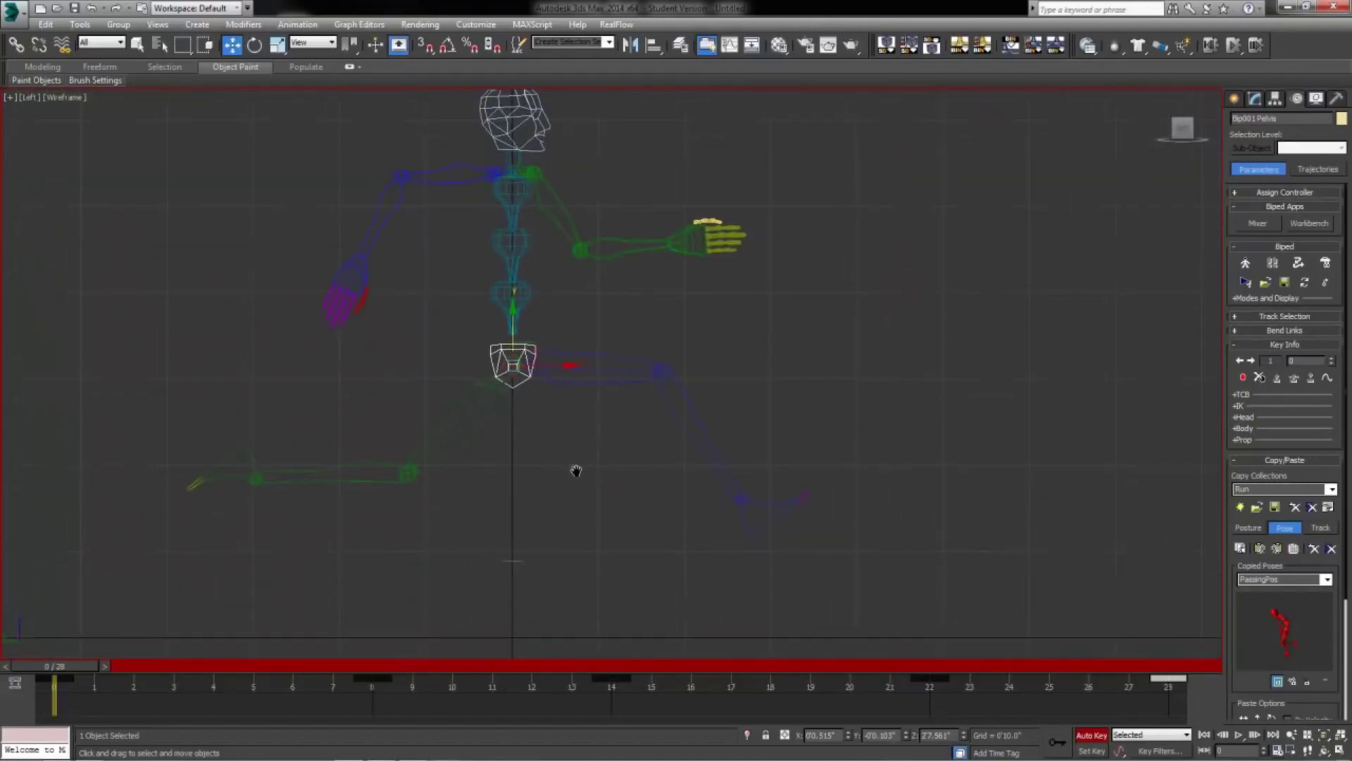
left_click(510, 379)
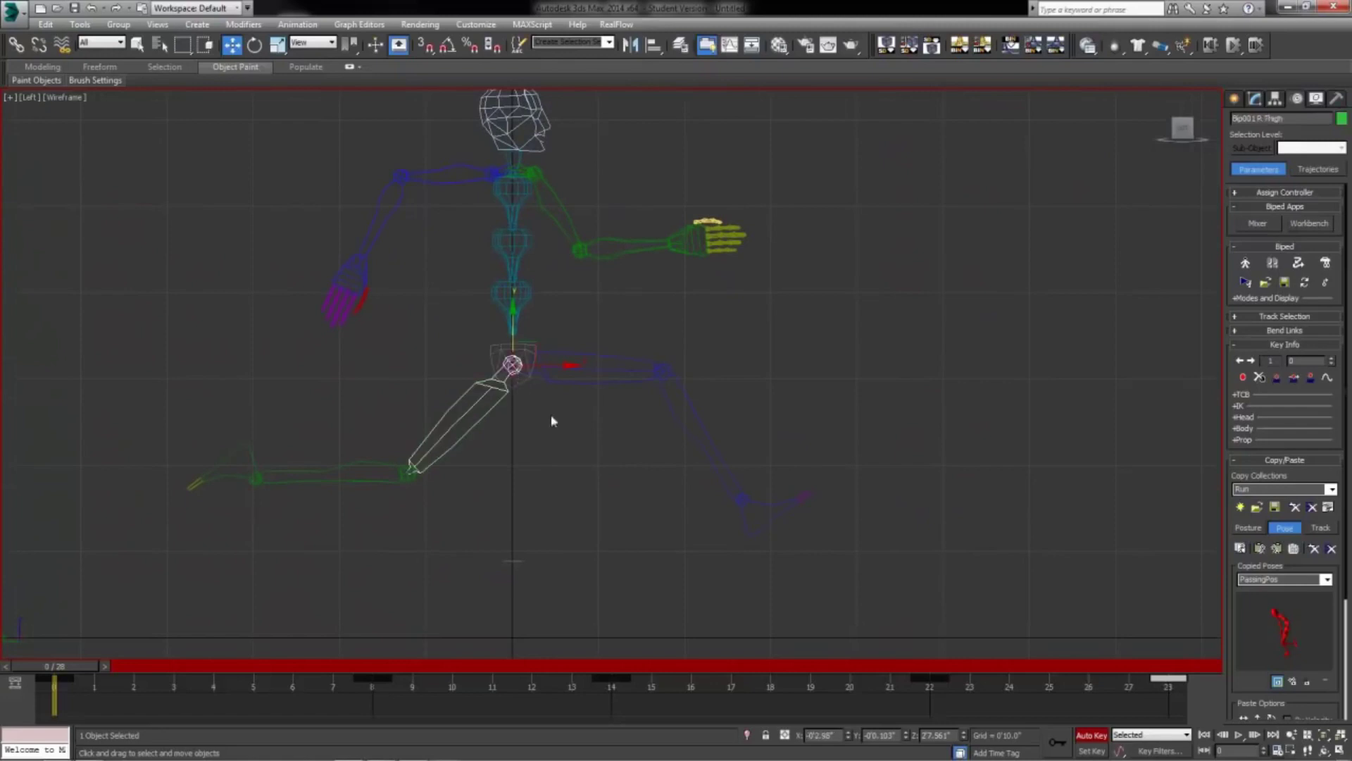
left_click(519, 386)
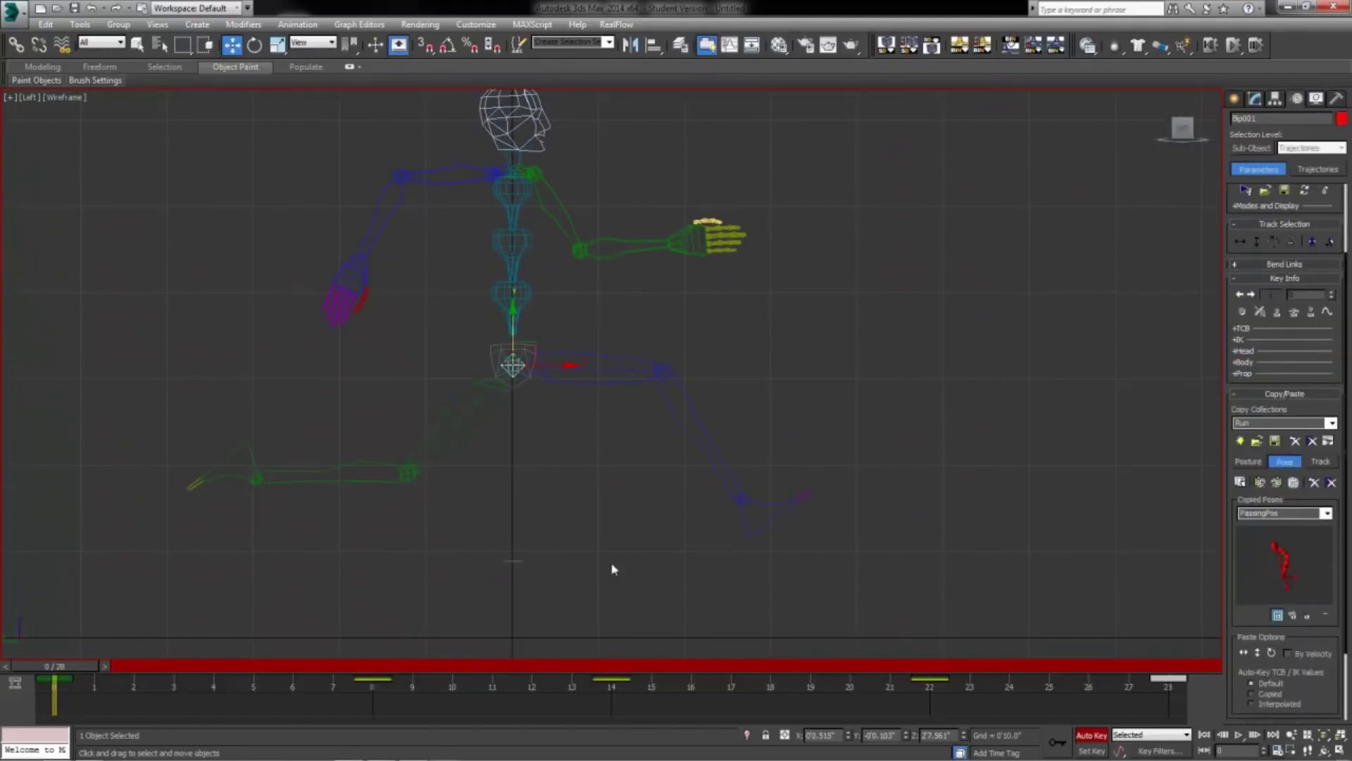
left_click_drag(513, 323, 512, 251)
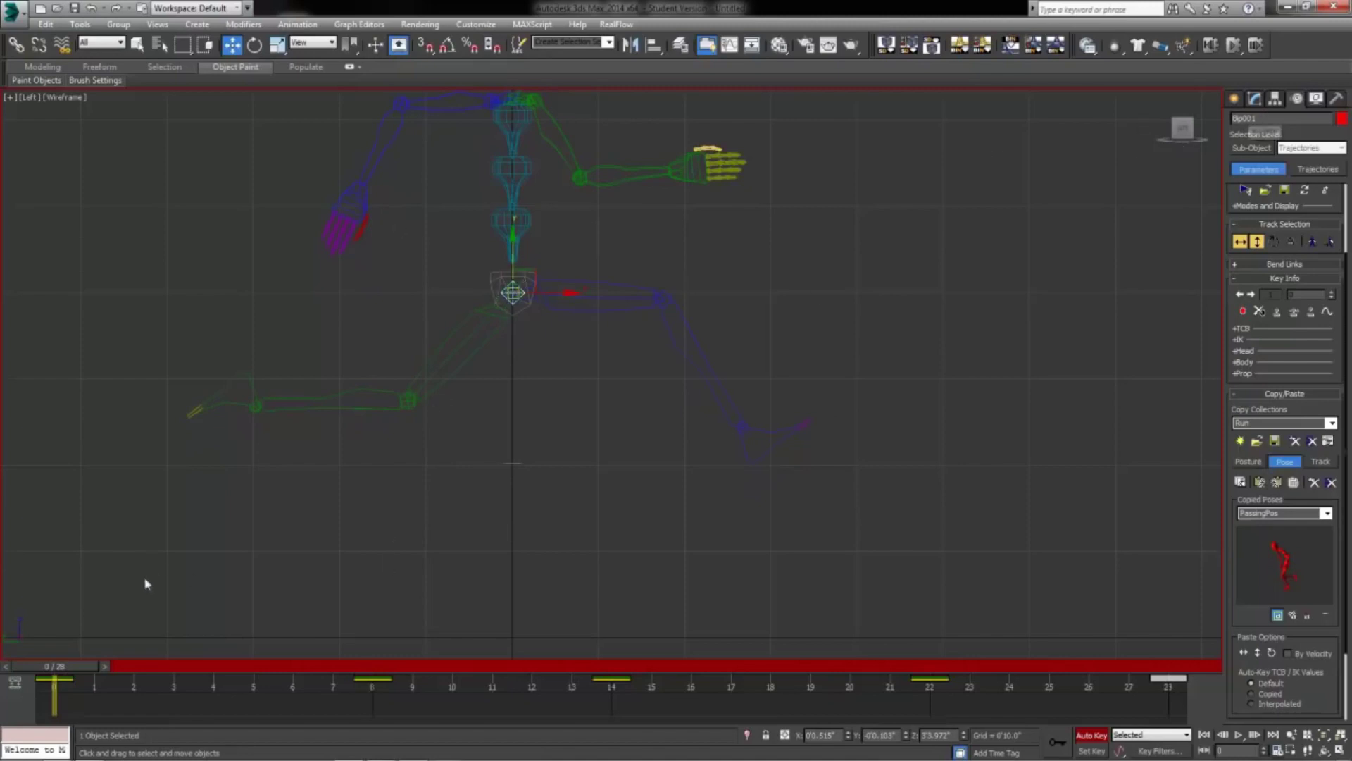
Check the body height at frames 8 and 14, and copy the raised centre-of-mass key from frame 0 to frames 14 and 28
left_click_drag(49, 668, 364, 722)
key("w")
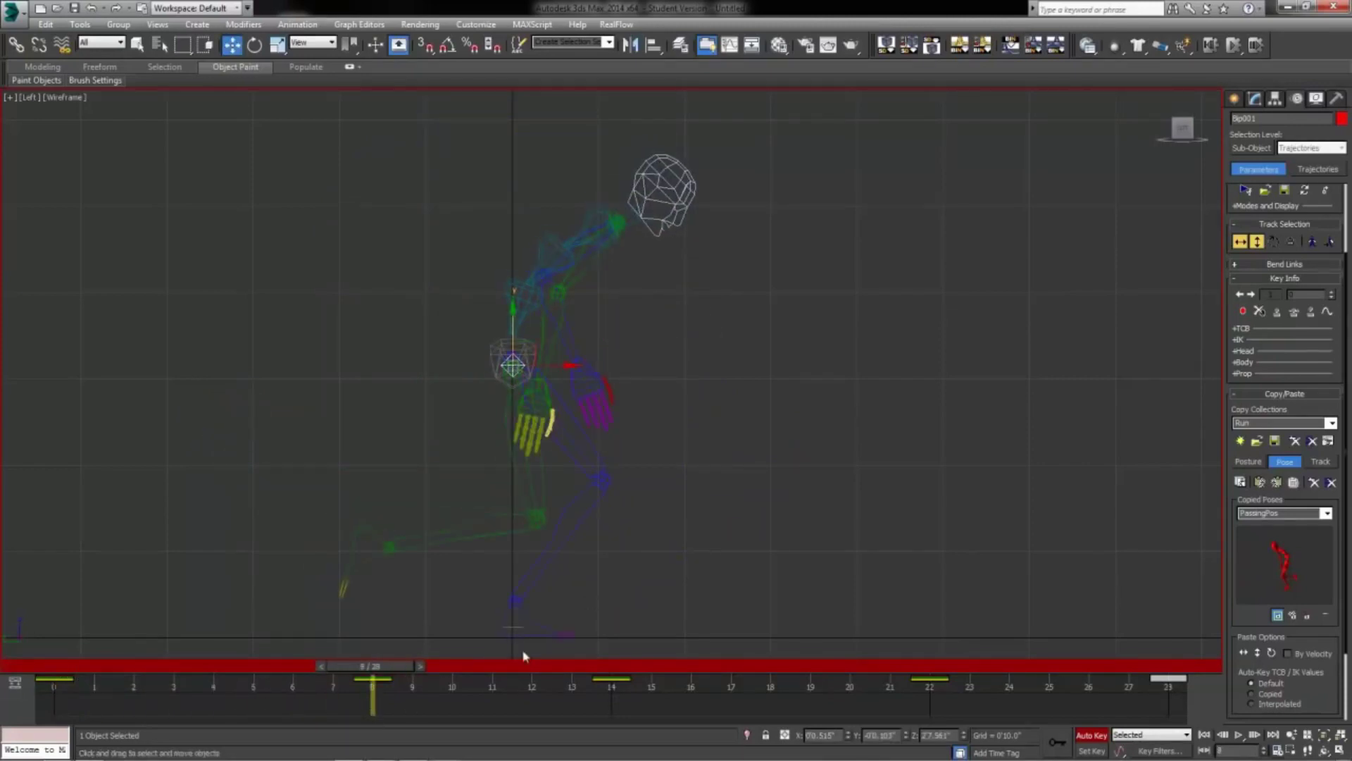
left_click_drag(364, 669, 610, 678)
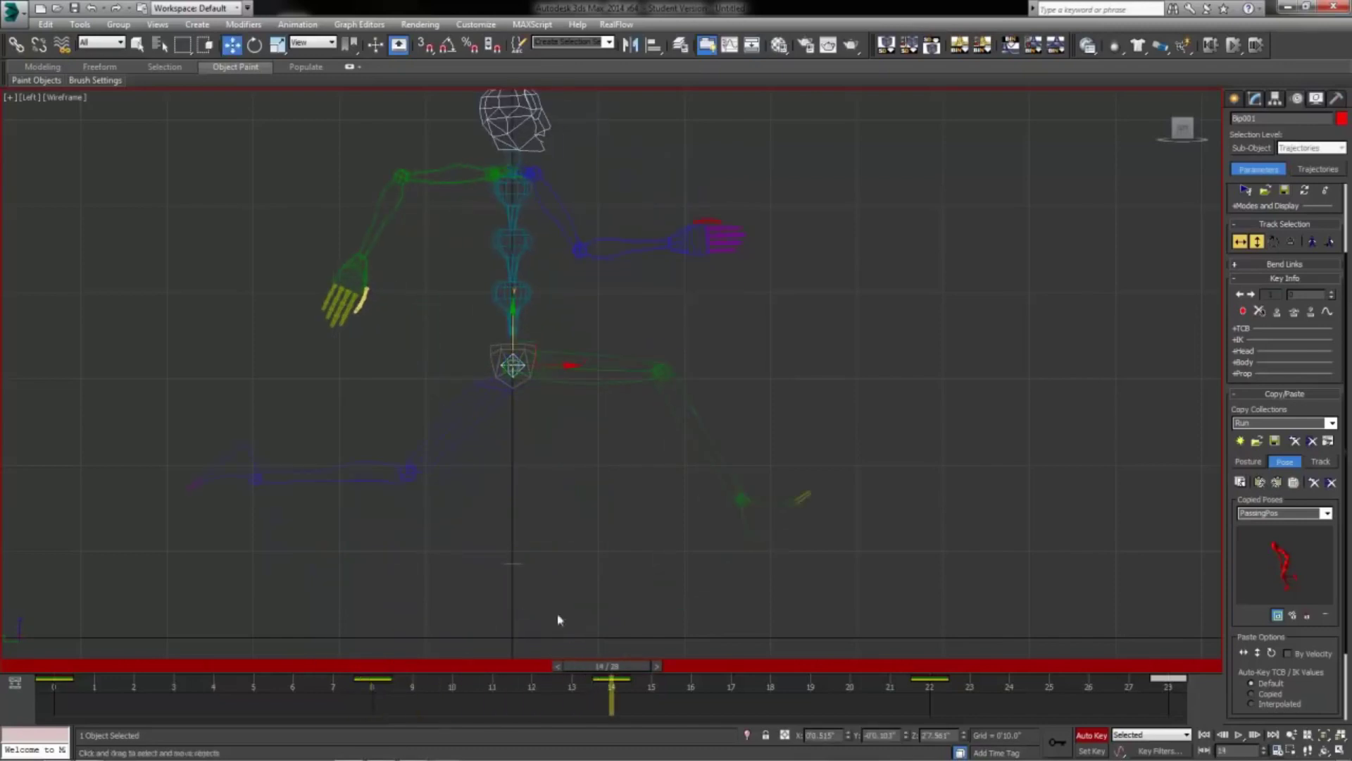
left_click_drag(94, 699, 35, 685)
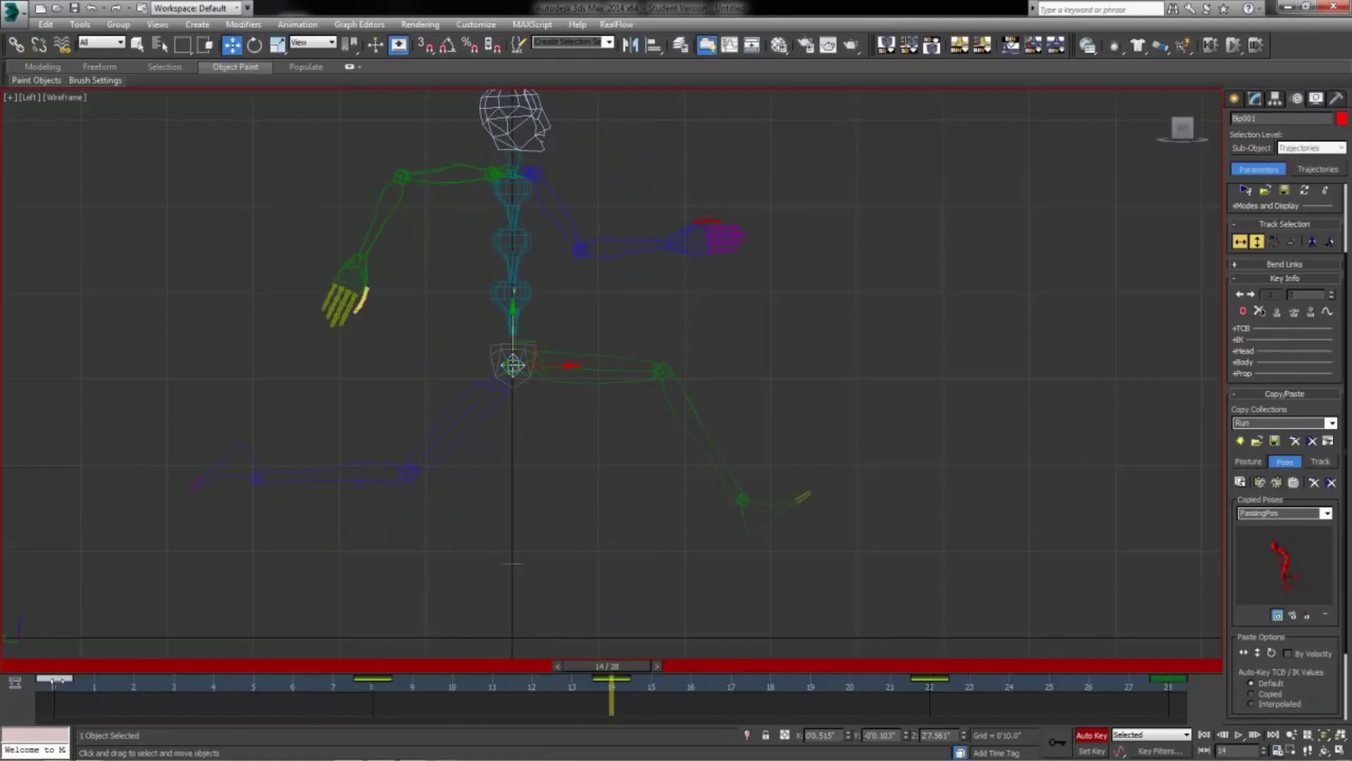
left_click_drag(53, 681, 1173, 689, "shift")
key("w")
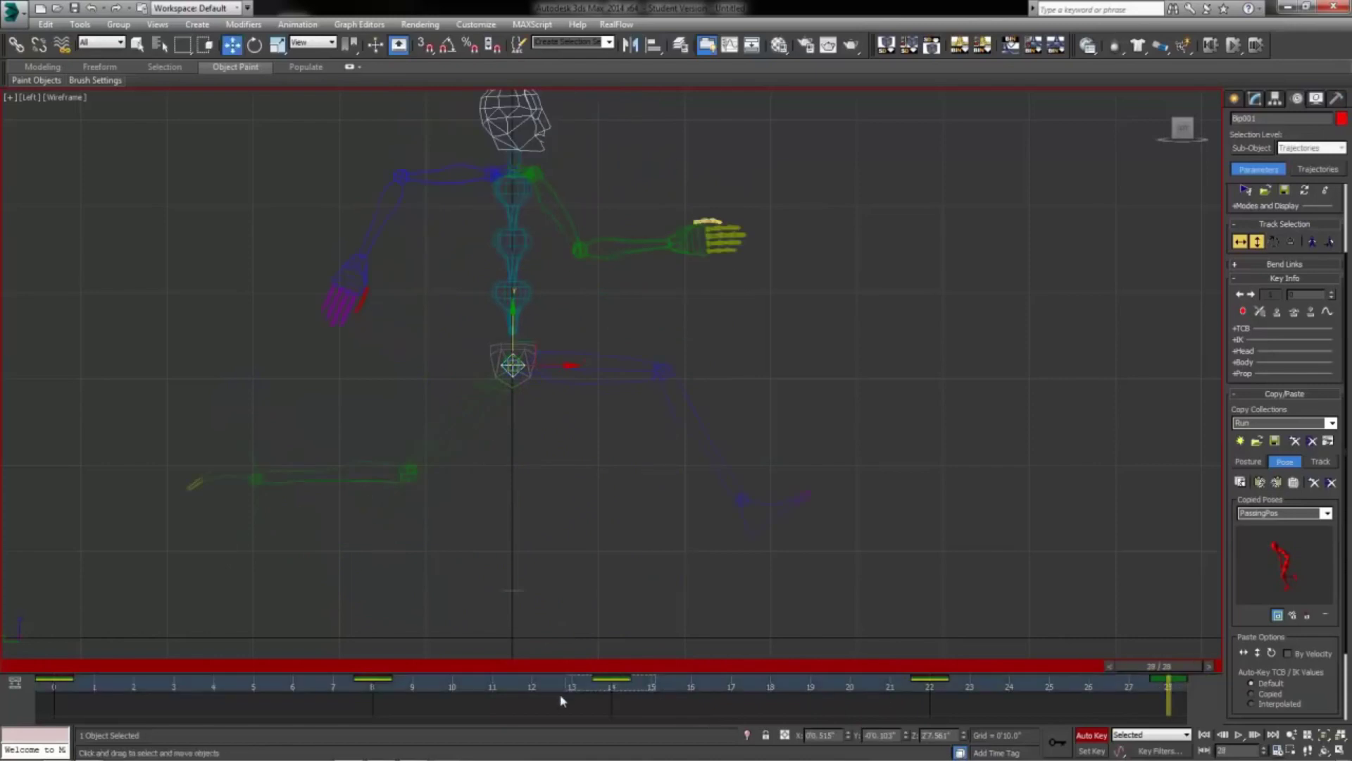
left_click_drag(611, 678, 56, 733, "shift")
Preview the run cycle with its vertical motion in the Perspective view and turn off Auto Key at frame 0
key("alt+w")
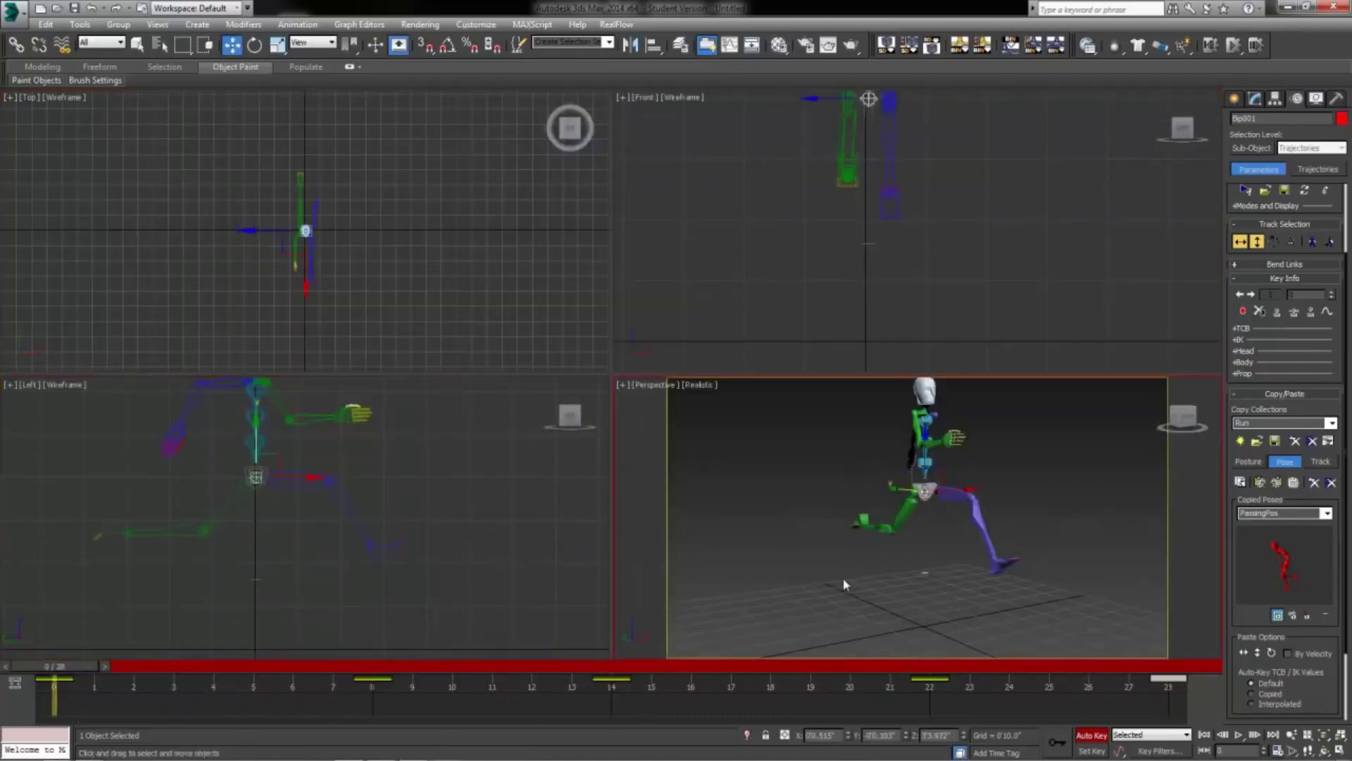
left_click(1239, 734)
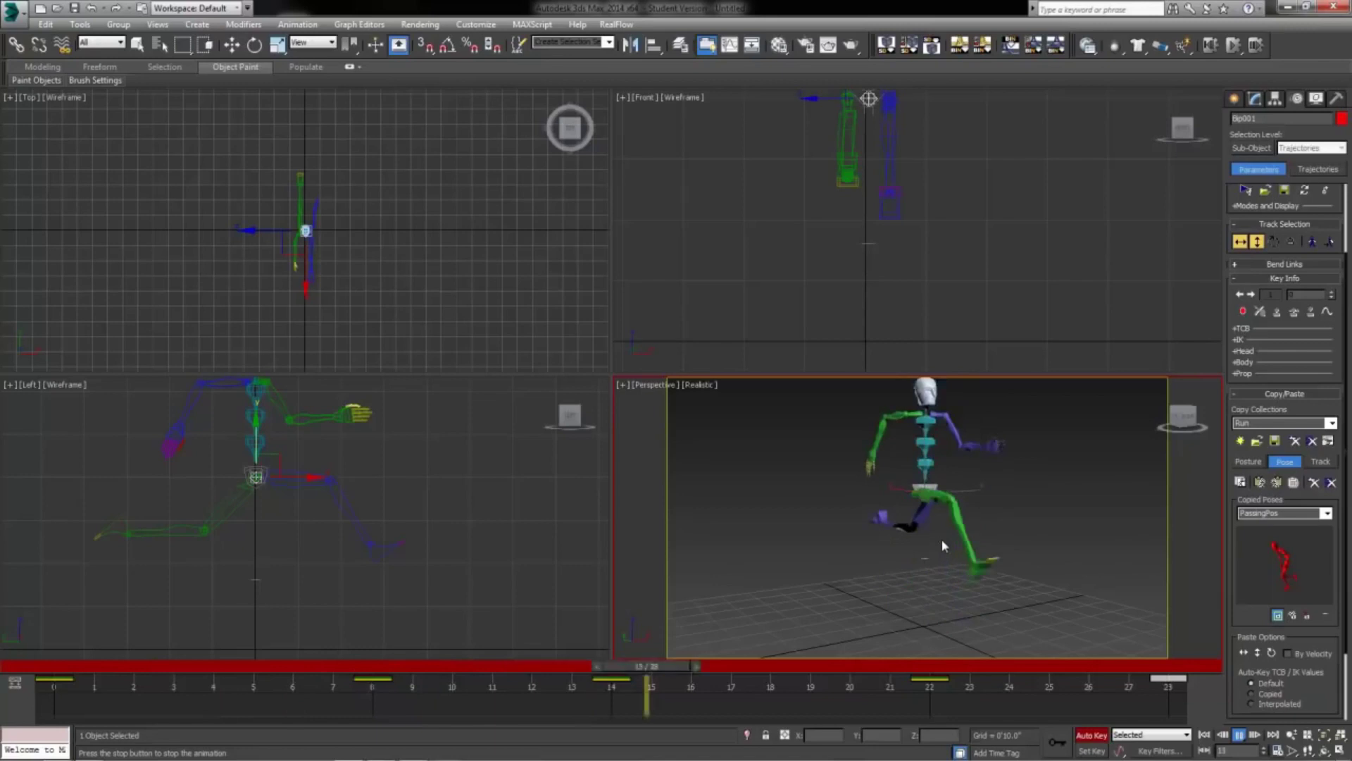
left_click(82, 668)
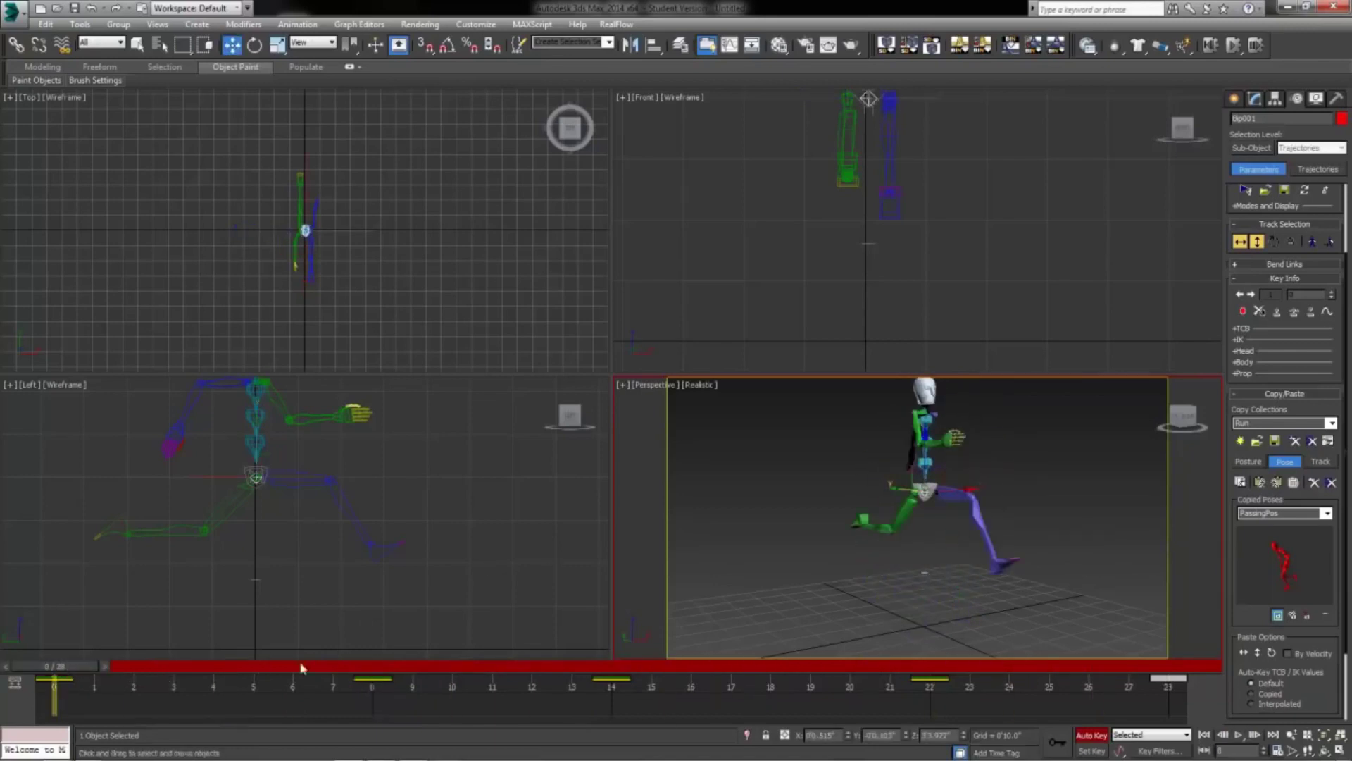
left_click(1092, 735)
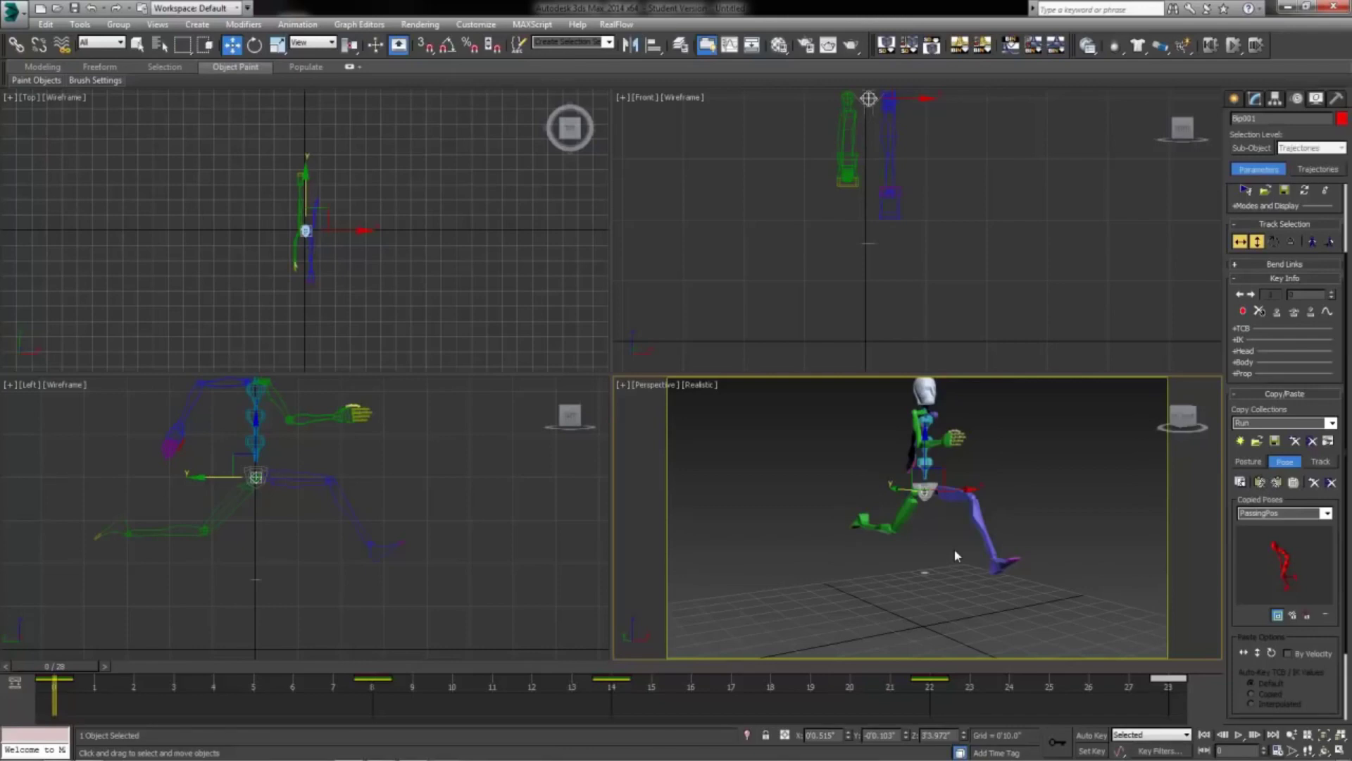
Move the Quaternion/Euler rollout directly above Key Info and expand it
left_click(1298, 265)
left_click(1298, 265)
left_click_drag(1235, 384, 1210, 205)
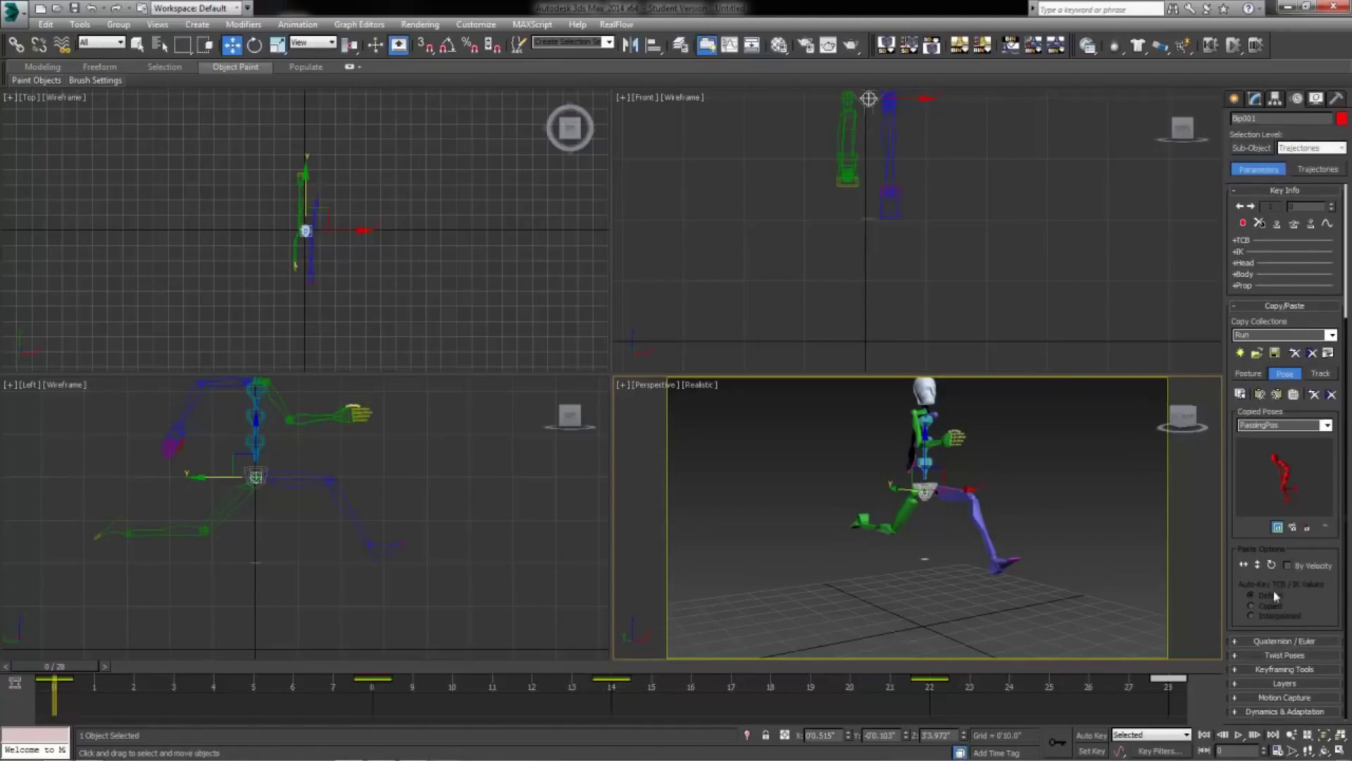
scroll(1229, 462, "up", 2)
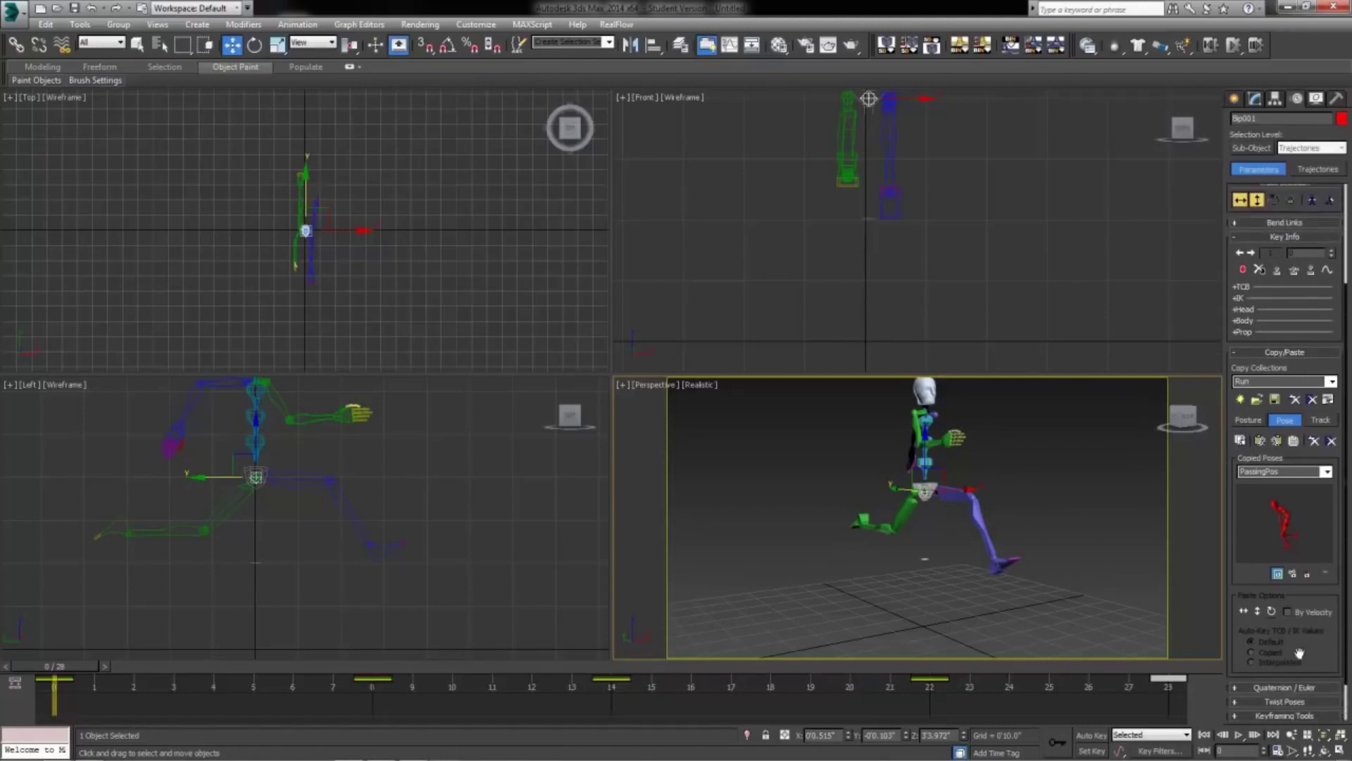
left_click_drag(1302, 654, 1296, 243)
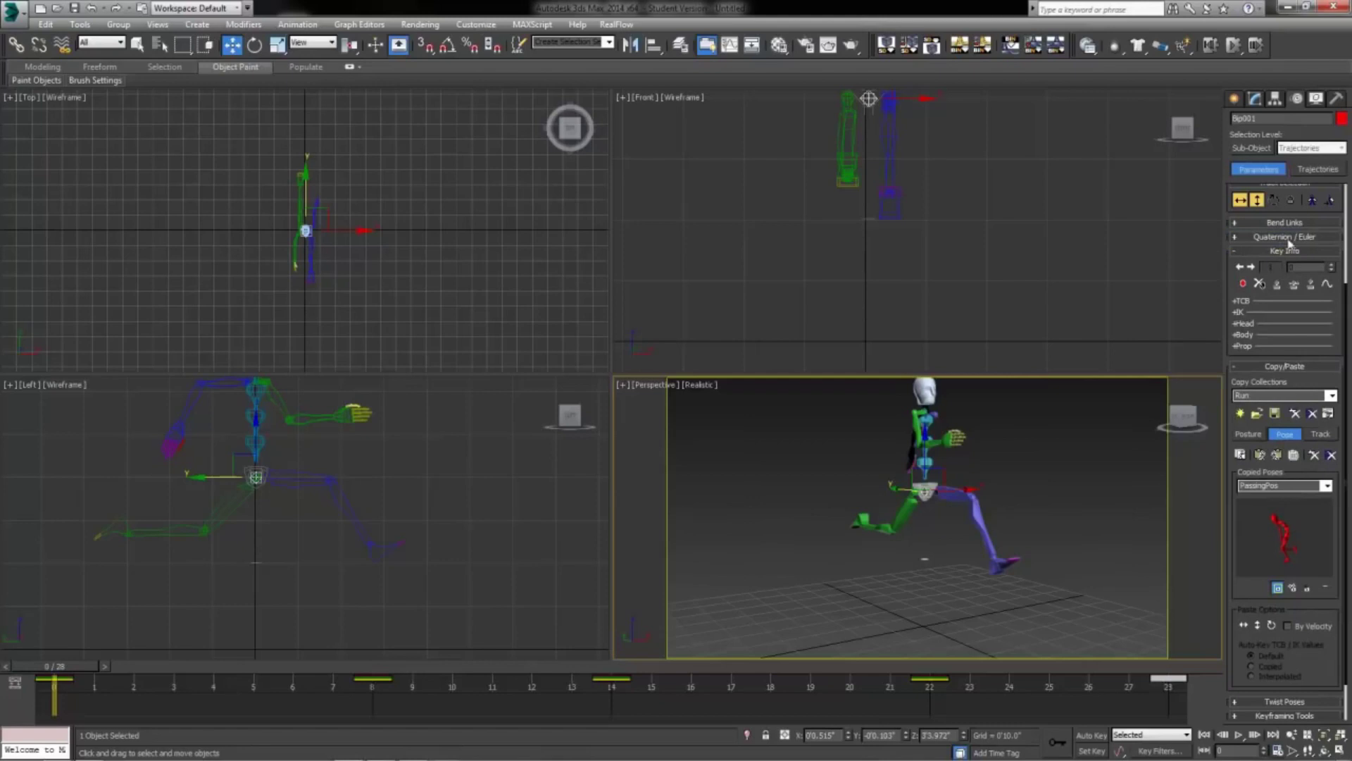
left_click(1237, 240)
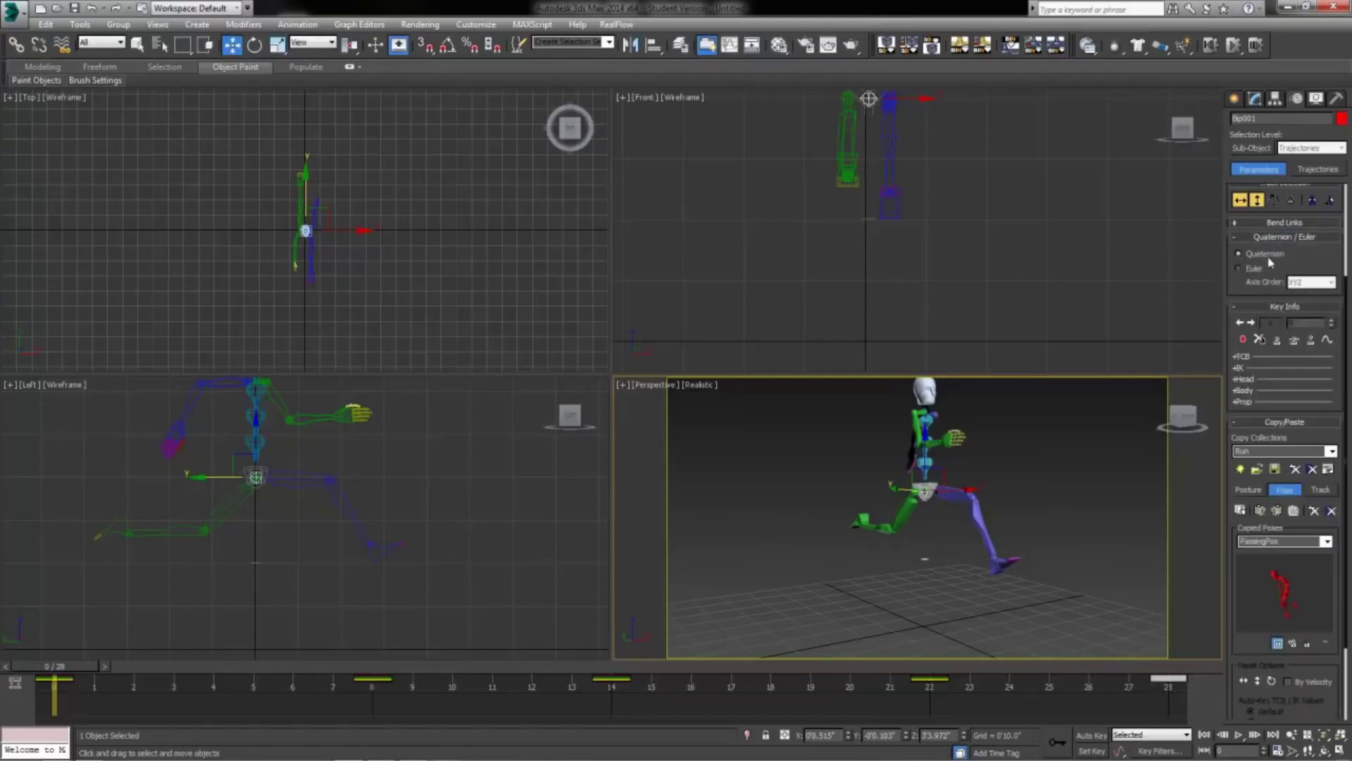
Select all the biped's parts in the Front view and switch their rotation from Quaternion to Euler
middle_click_drag(974, 155, 975, 233)
scroll(936, 233, "down", 2)
middle_click_drag(900, 202, 895, 250)
left_click_drag(834, 115, 966, 324)
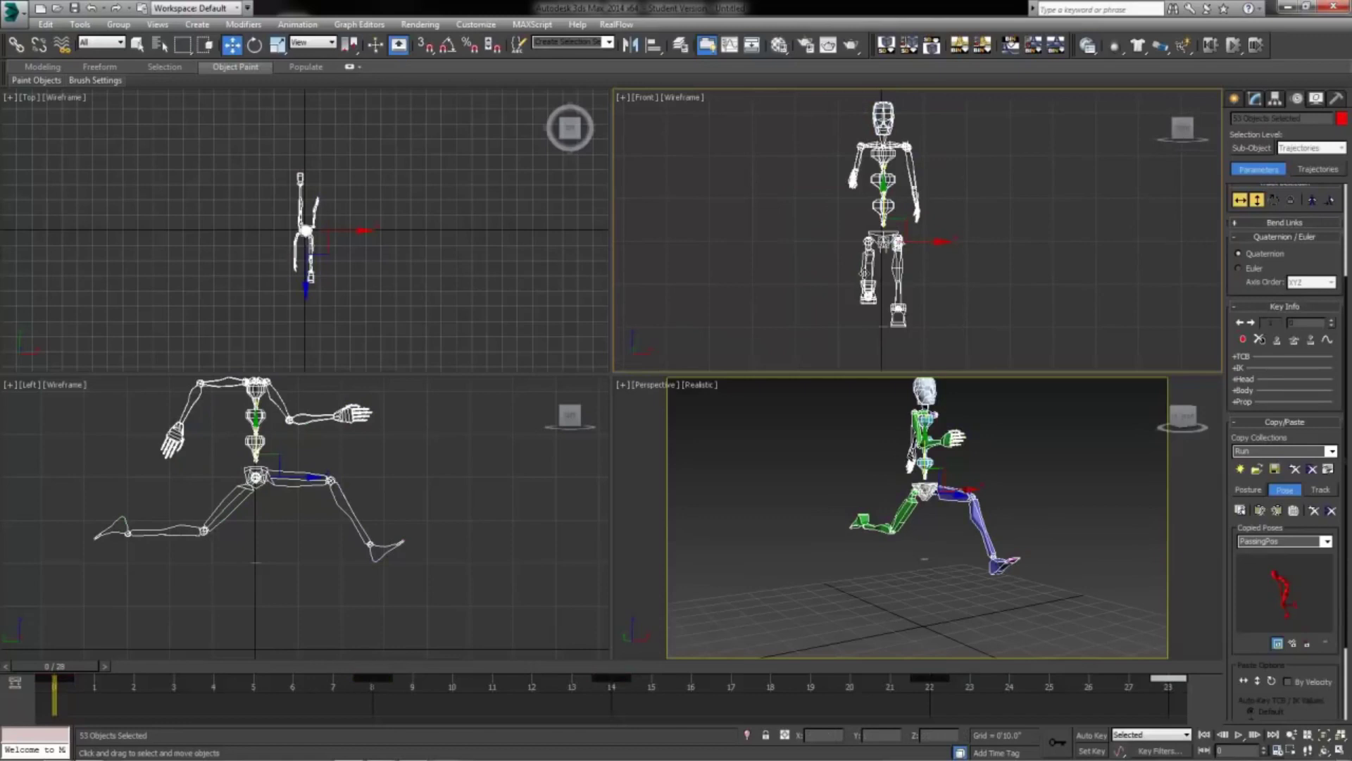
left_click(1241, 269)
left_click_drag(1315, 251, 1310, 398)
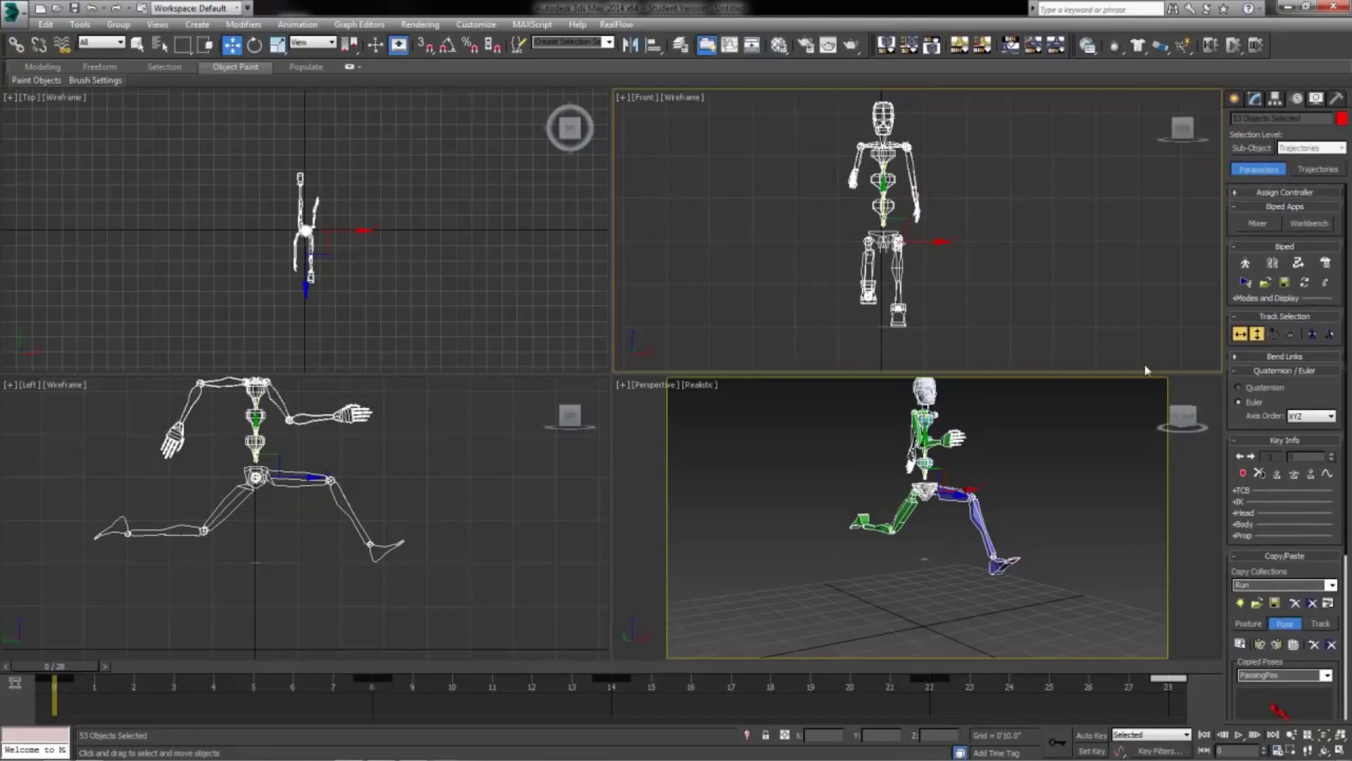
Collapse the Quaternion/Euler rollout and open the Animation Workbench for the selected biped parts
left_click(1251, 373)
left_click(1275, 370)
left_click(1268, 373)
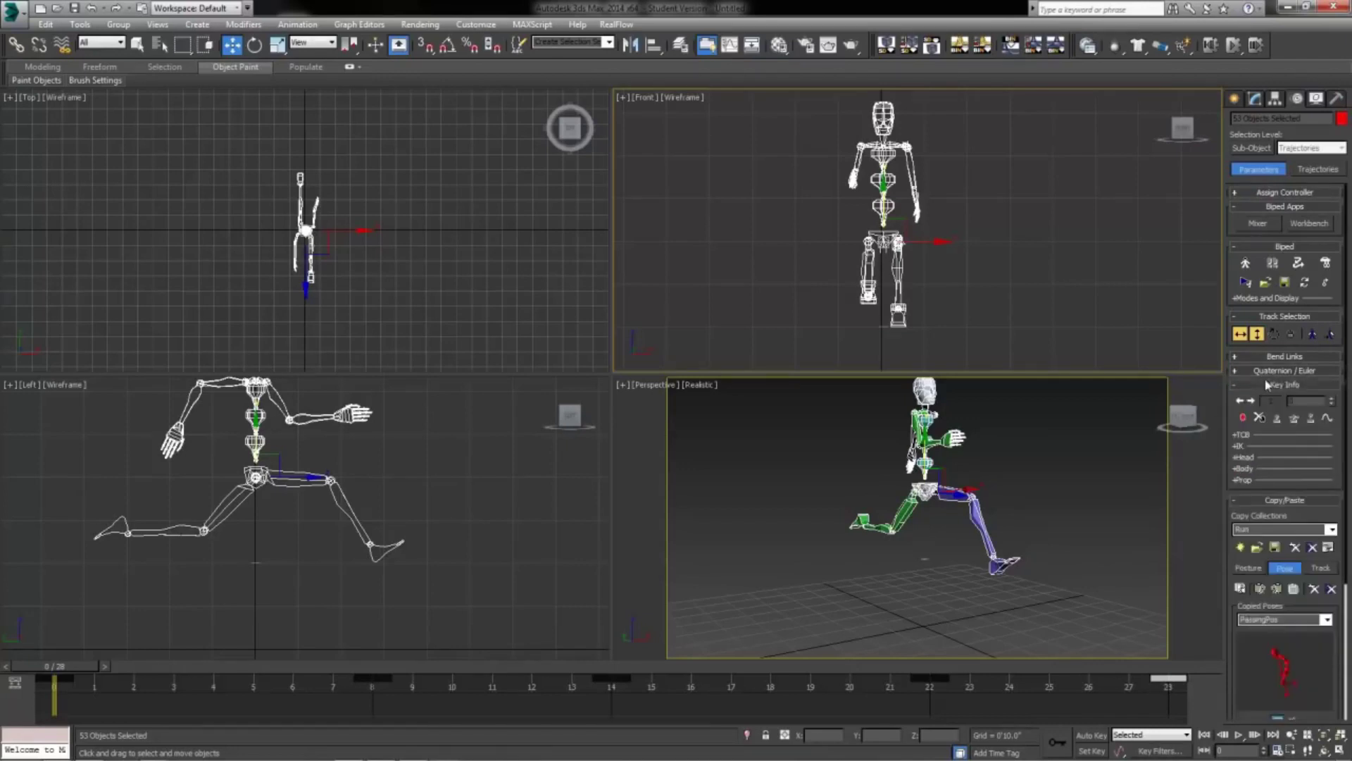
left_click(1310, 224)
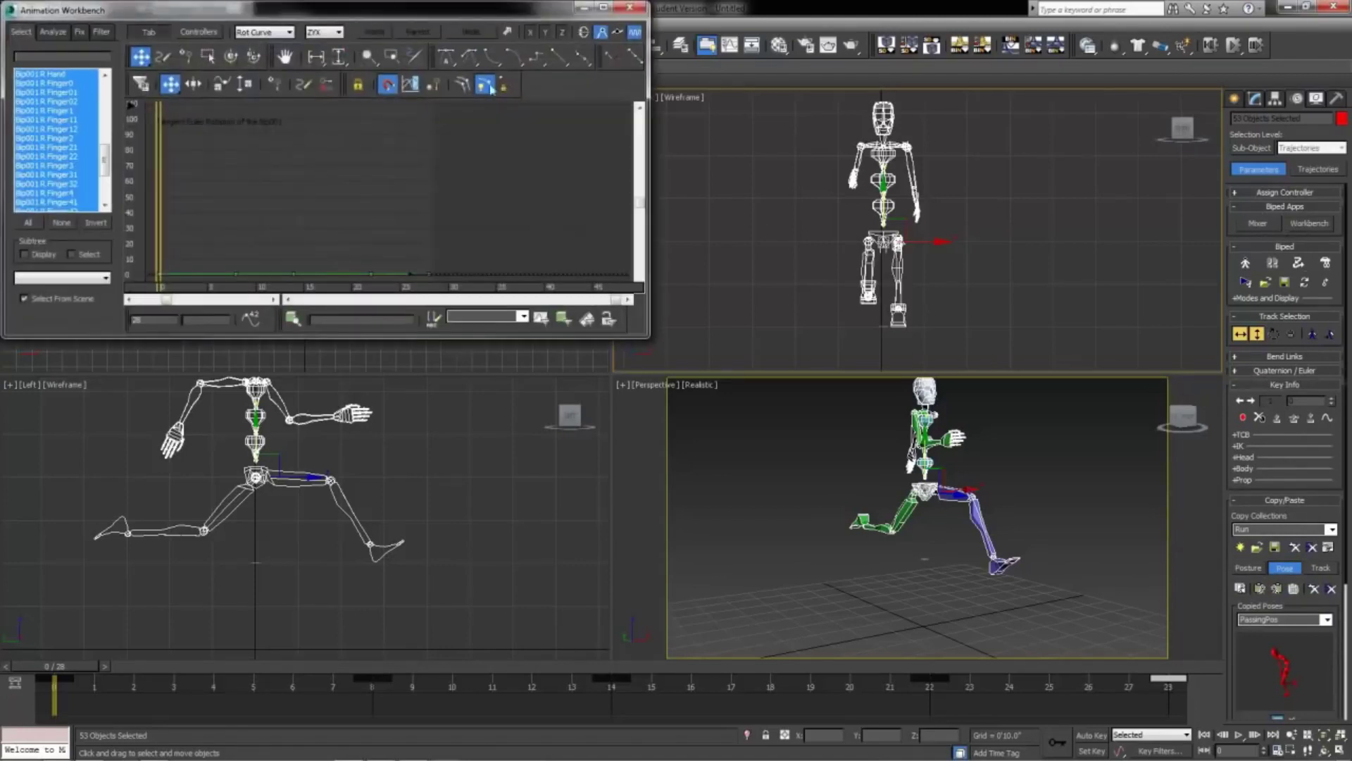
Move the Animation Workbench clear of the Front view's biped and select only the centre of mass, Bip001
left_click_drag(391, 21, 580, 104)
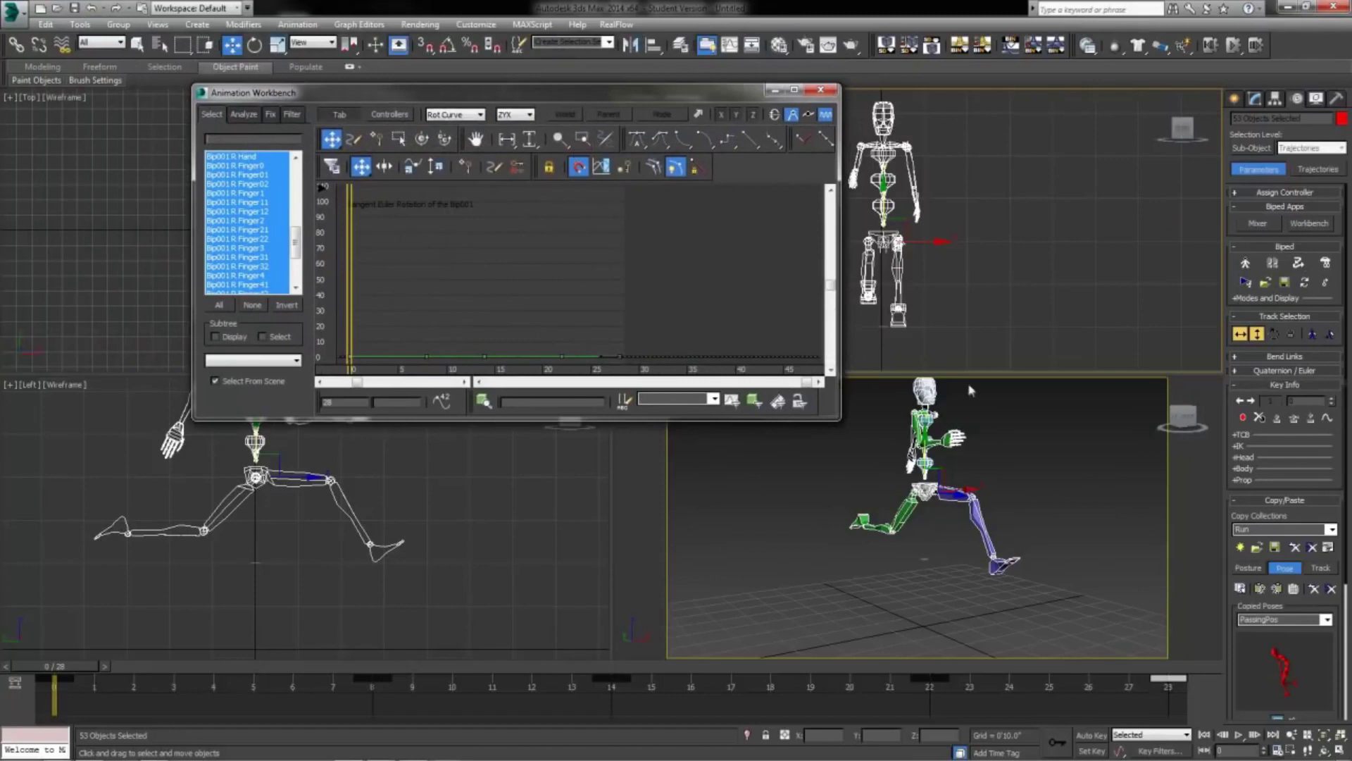
left_click(923, 489)
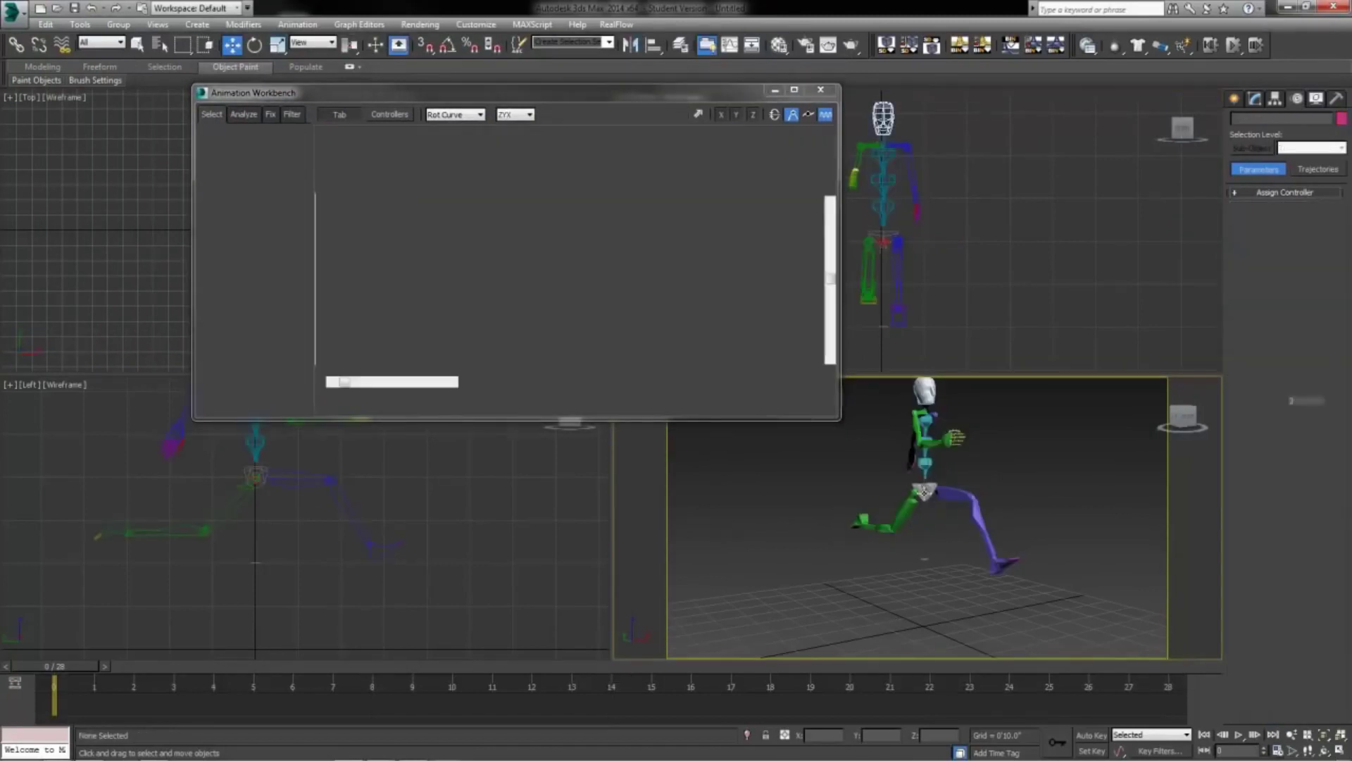
left_click(883, 242)
left_click(883, 241)
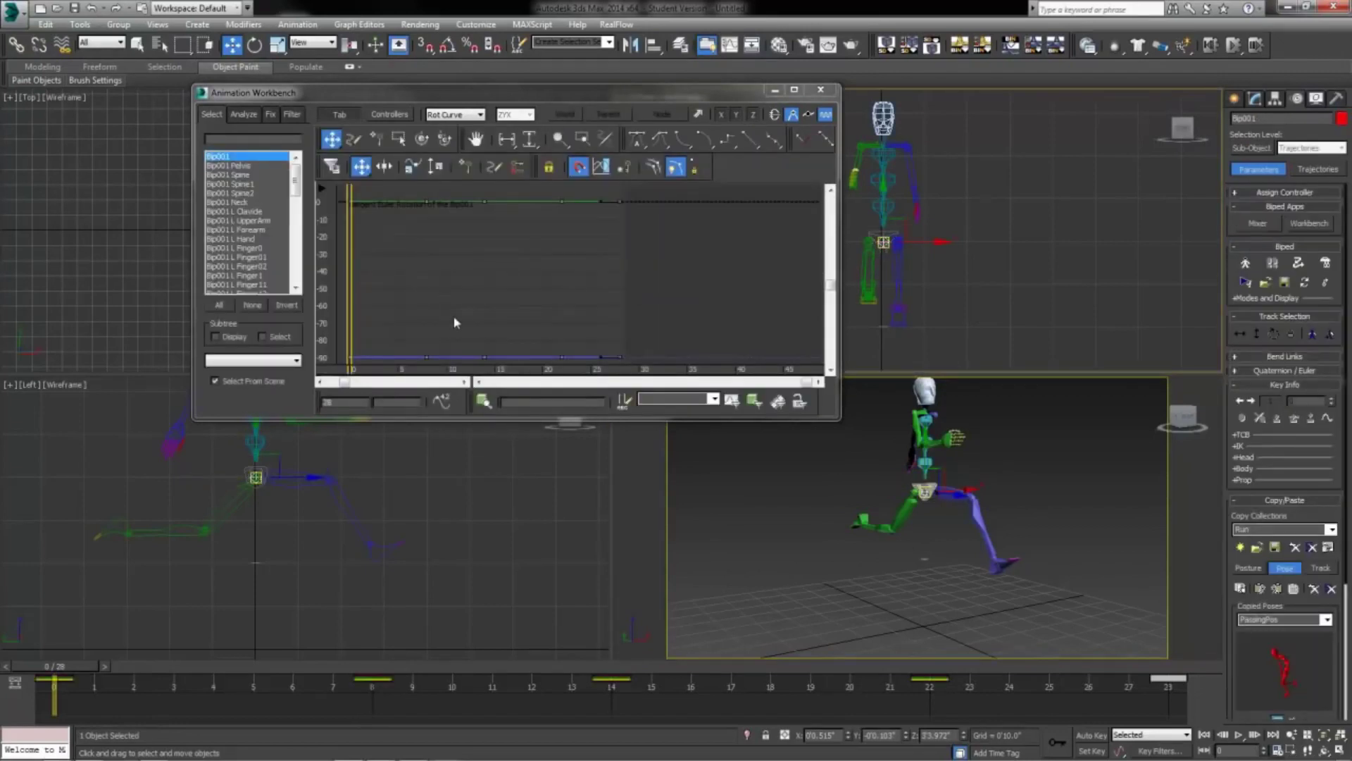
Display Bip001's Pos Curve in the Animation Workbench and frame the vertical position curve
scroll(543, 287, "down", 3)
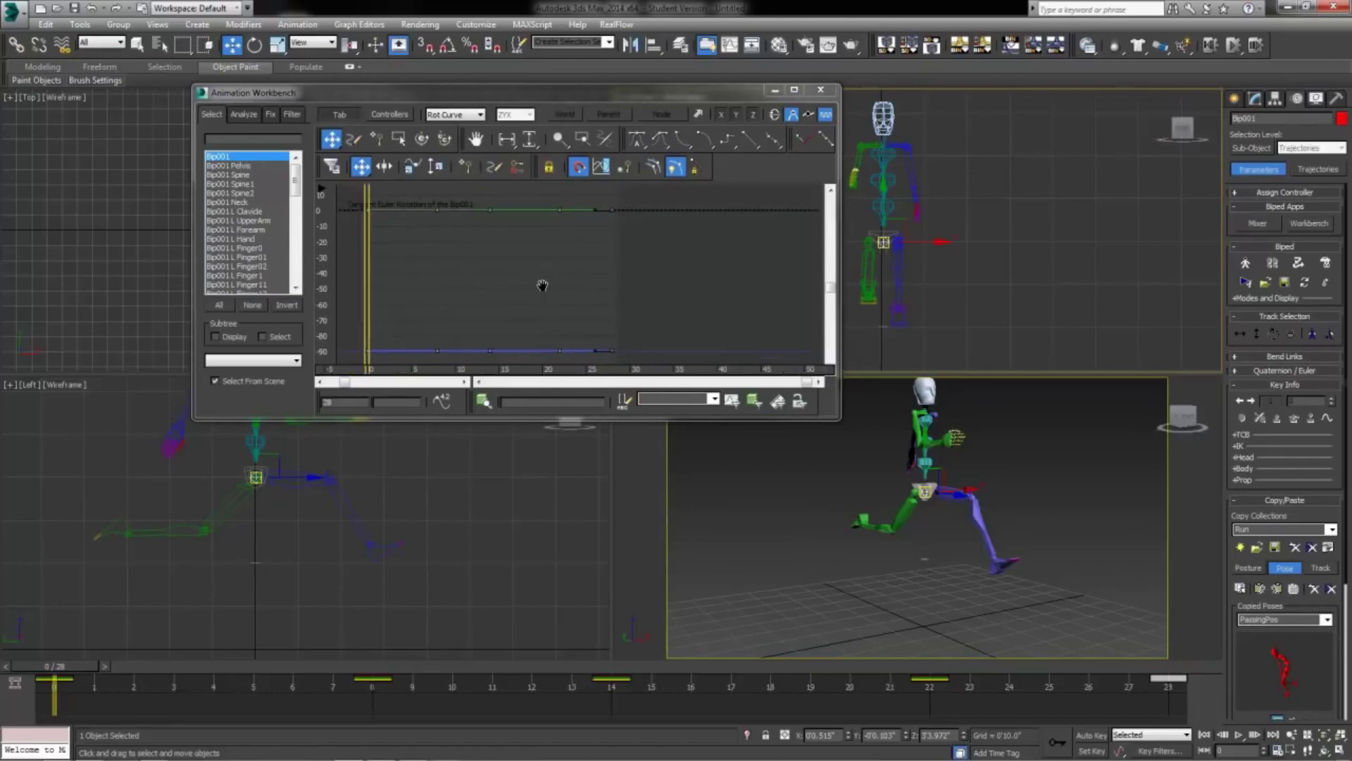
left_click(481, 114)
left_click(480, 115)
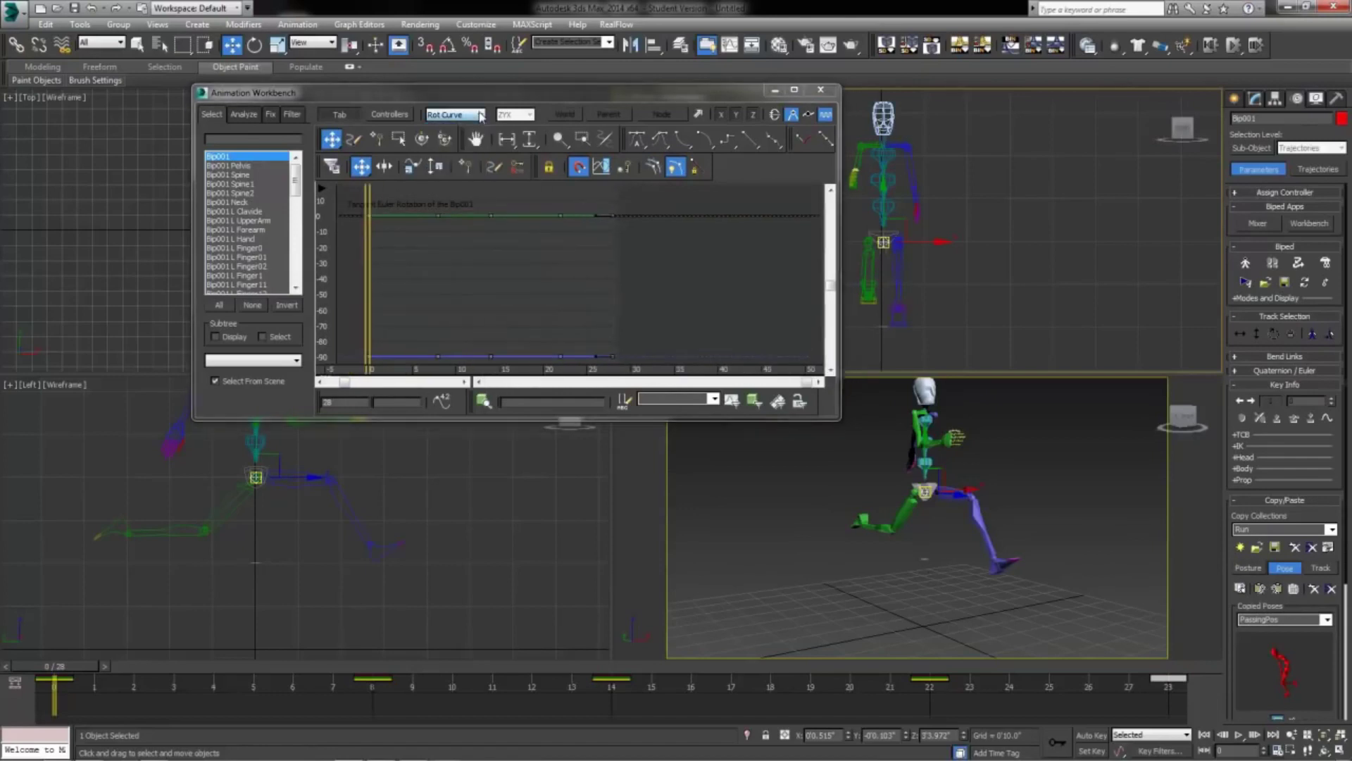
left_click(473, 116)
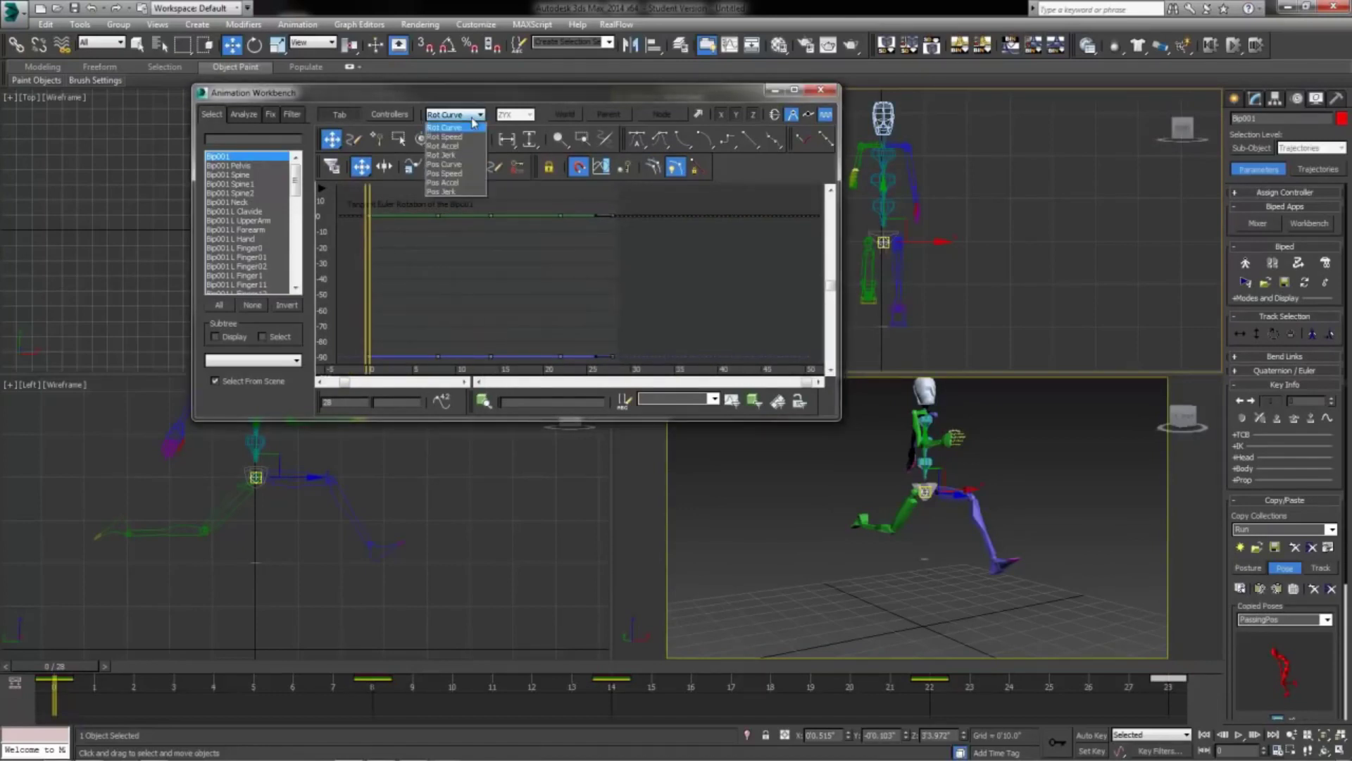
left_click(444, 164)
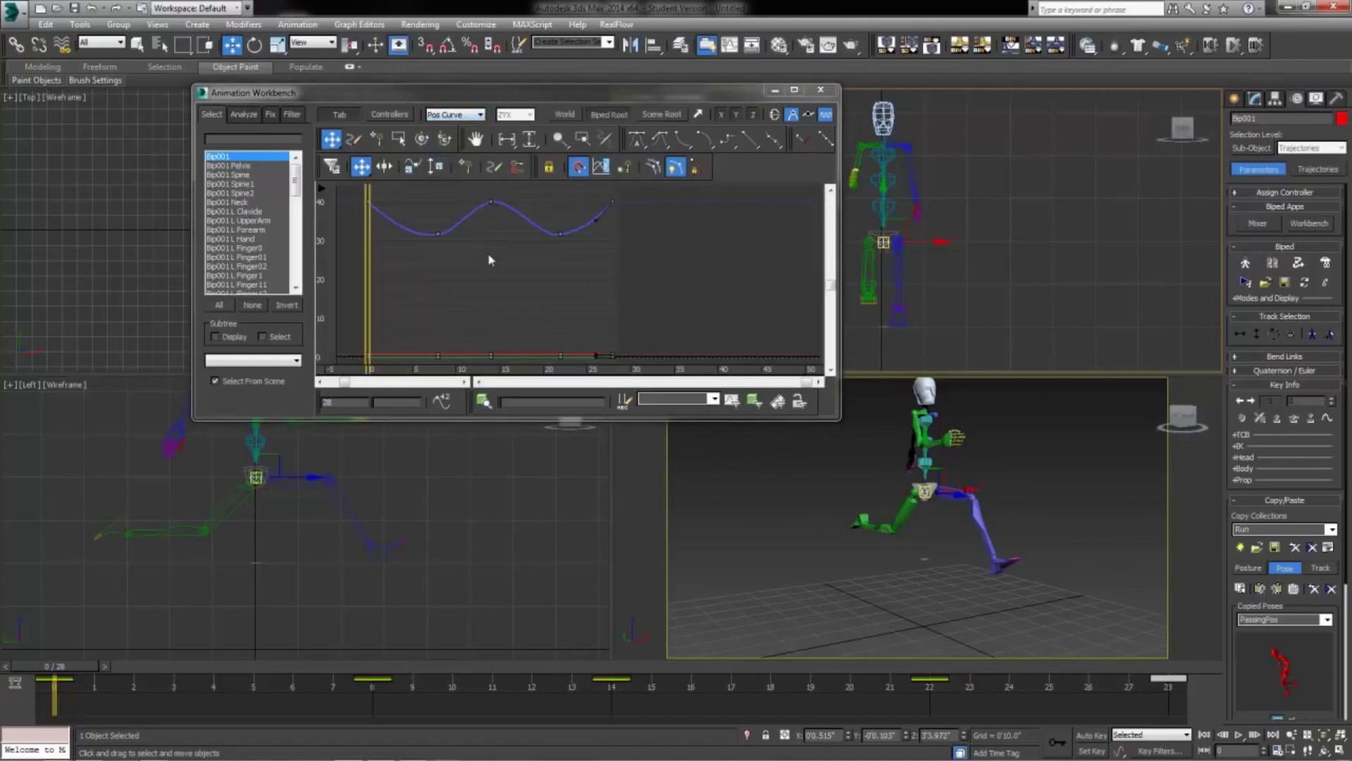
middle_click_drag(491, 259, 509, 315)
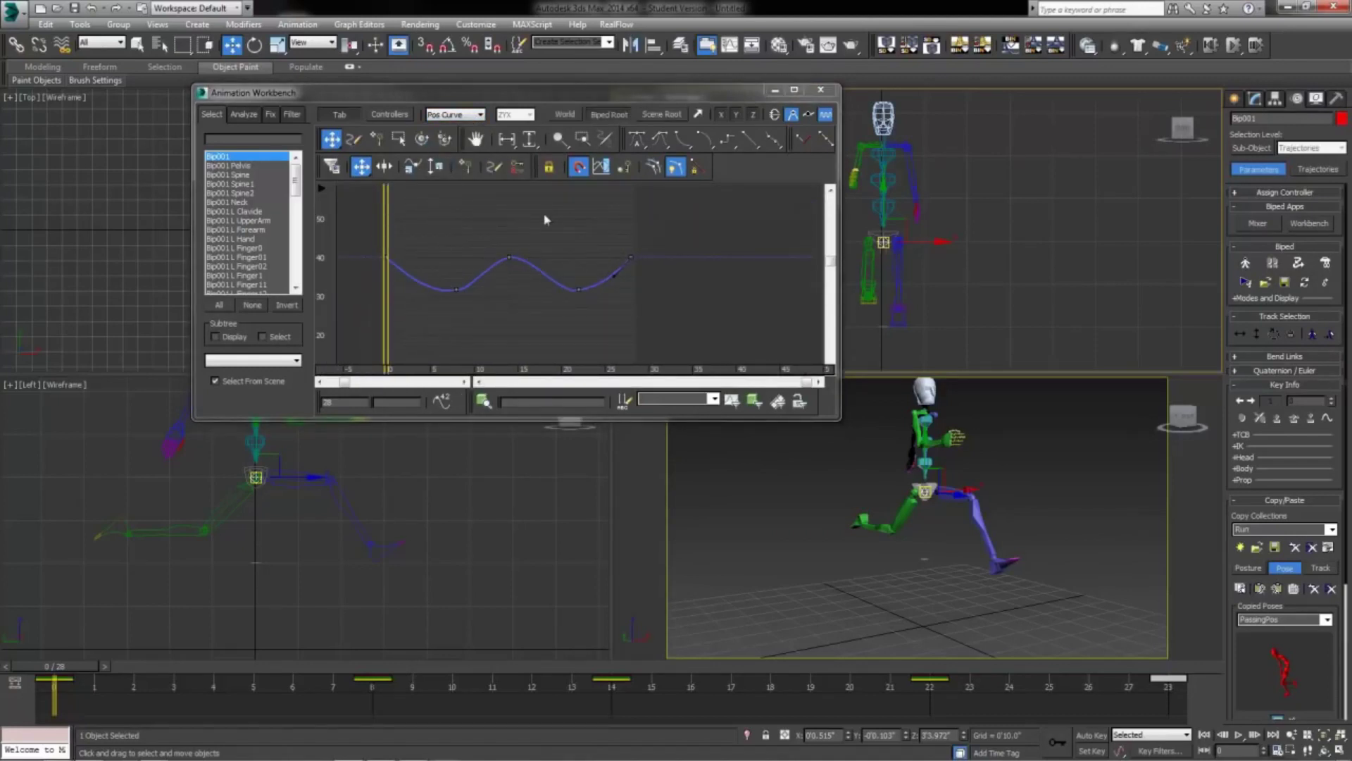
Round the vertical curve's tangents at frames 0, 14 and 28, and set the low keys at frames 8 and 22 to Fast
left_click_drag(647, 272, 370, 220)
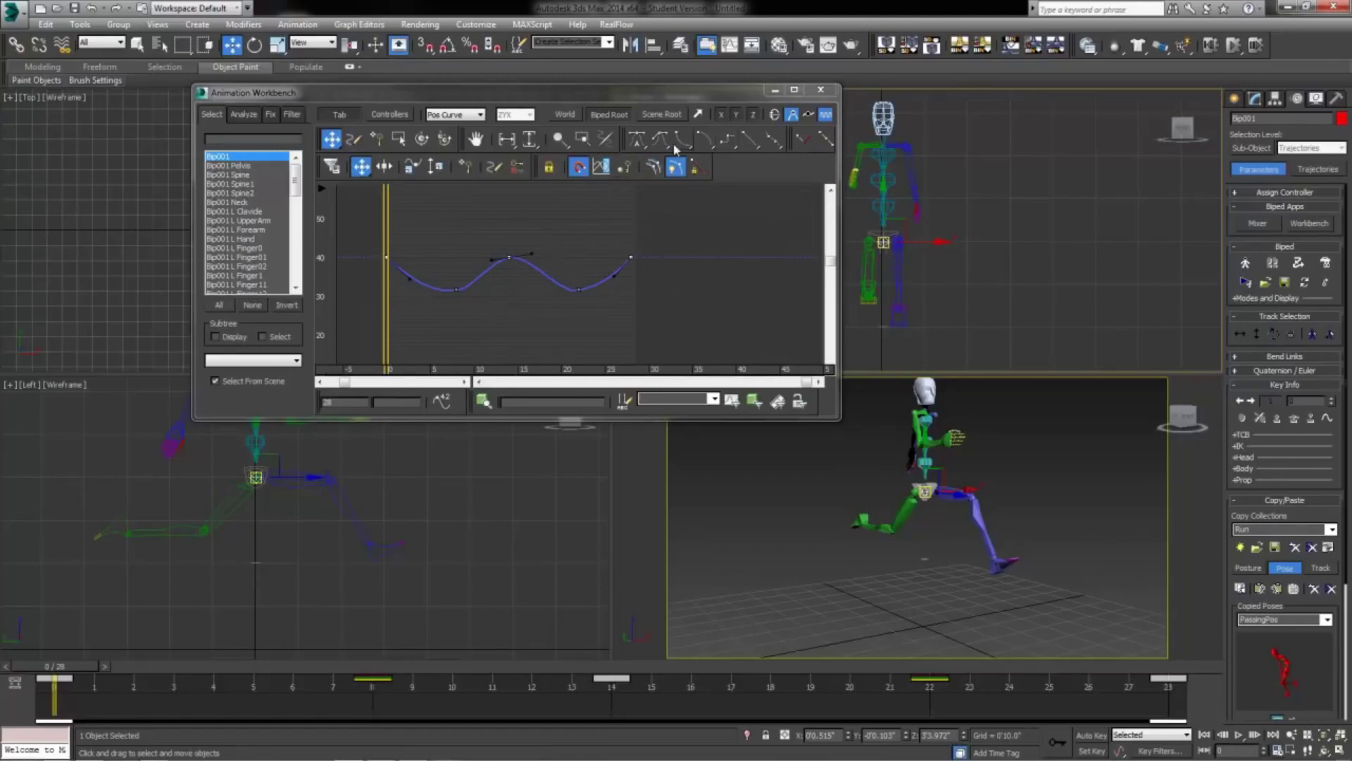
left_click(700, 143)
left_click_drag(612, 281, 422, 336)
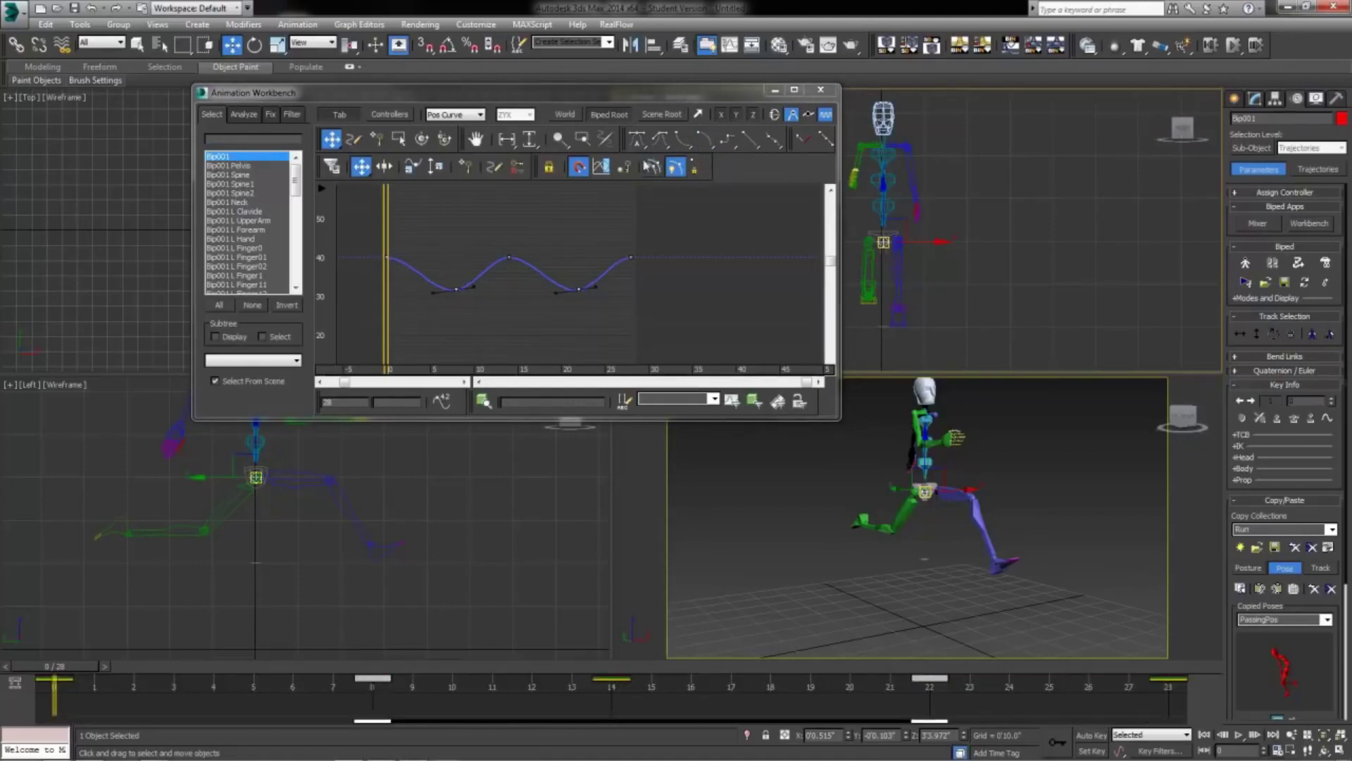
left_click(691, 149)
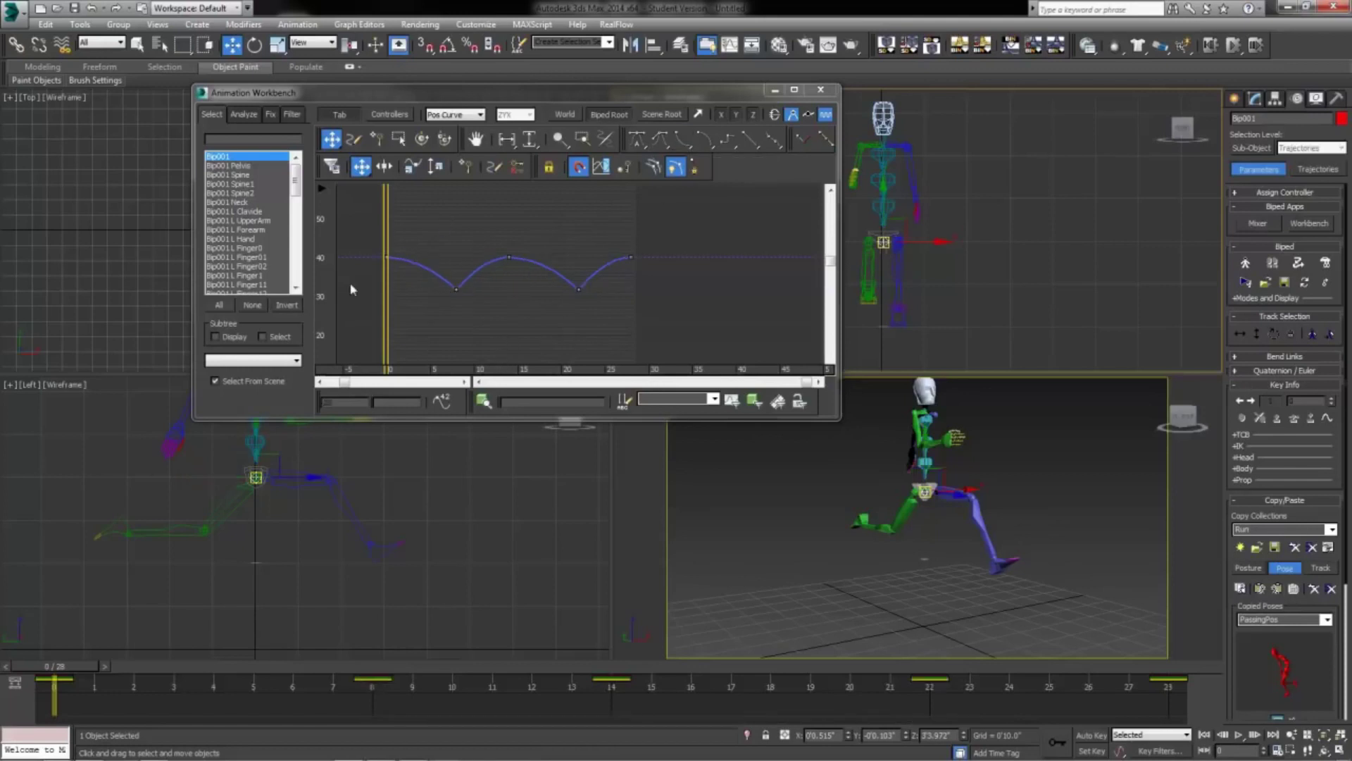
Set the tangents of all keys on the vertical position curve to Auto
left_click(510, 257)
key("ctrl+a")
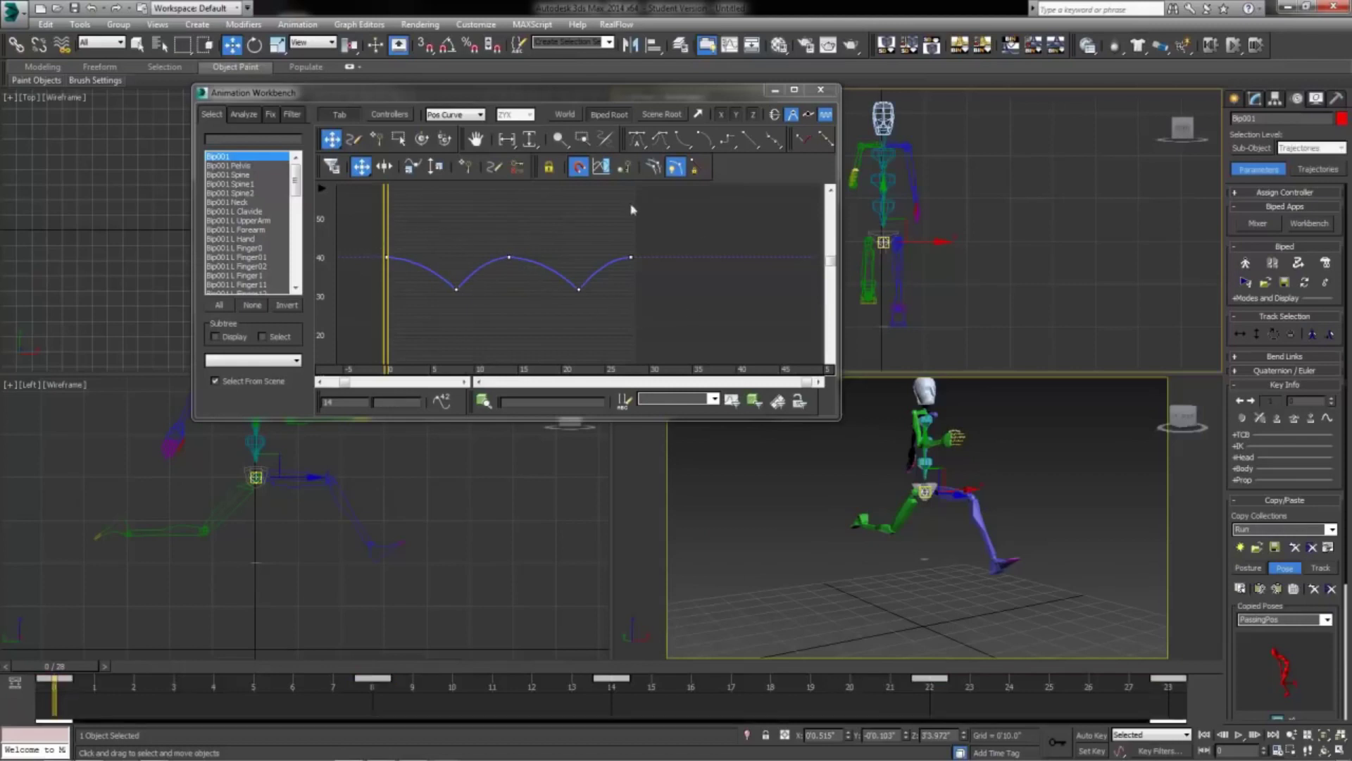
left_click(641, 144)
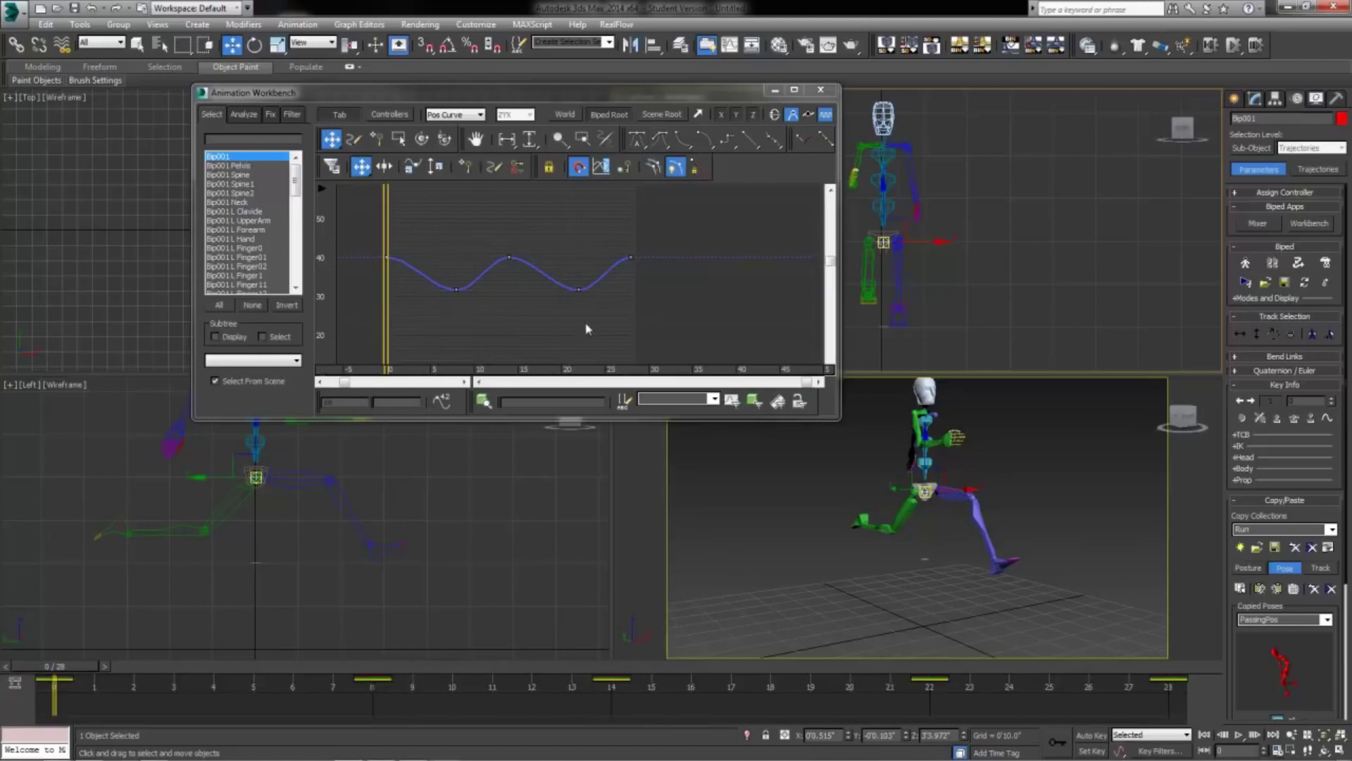
Adjust the tangent handles by hand to sharpen the lows at frames 22 and 8 and widen the peak at frame 14
left_click(510, 257)
left_click(577, 289)
left_click_drag(555, 289, 566, 278, "shift")
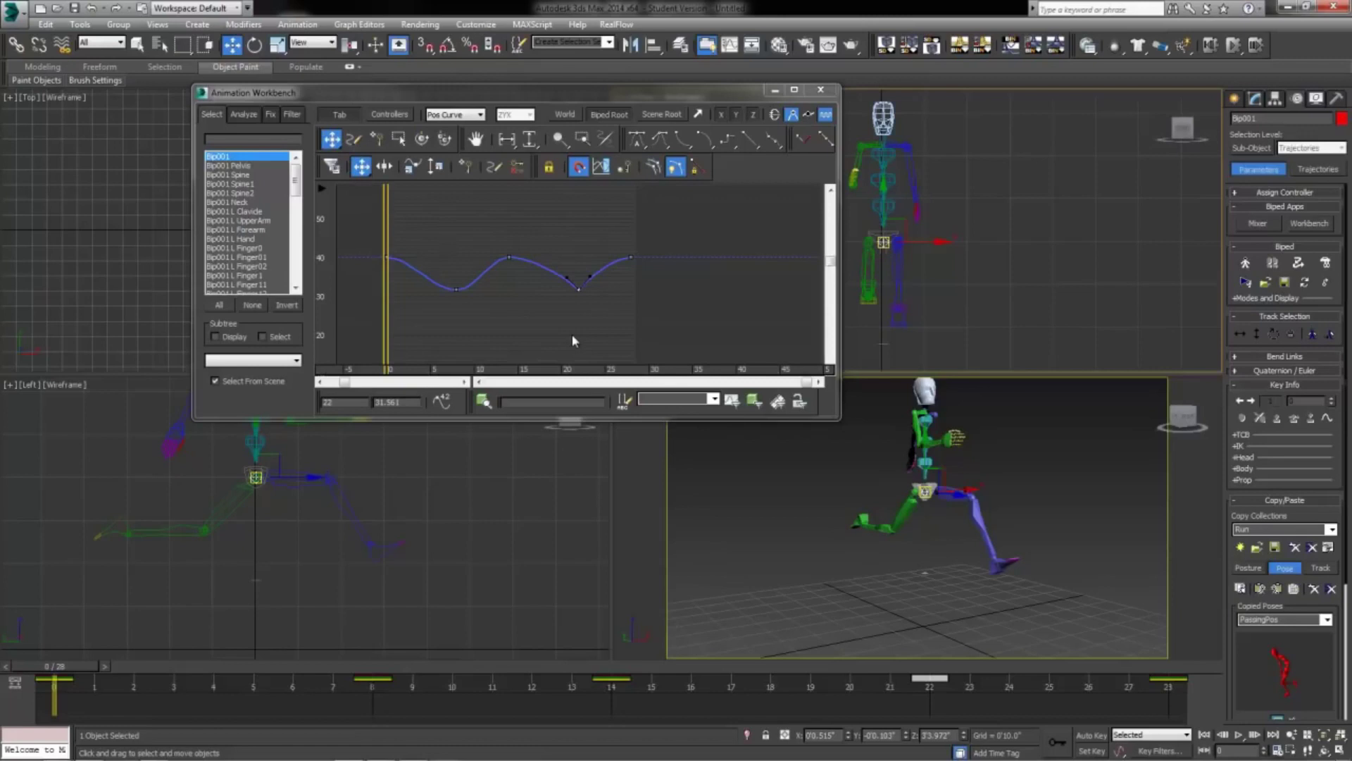
left_click(457, 290)
left_click_drag(473, 290, 473, 280)
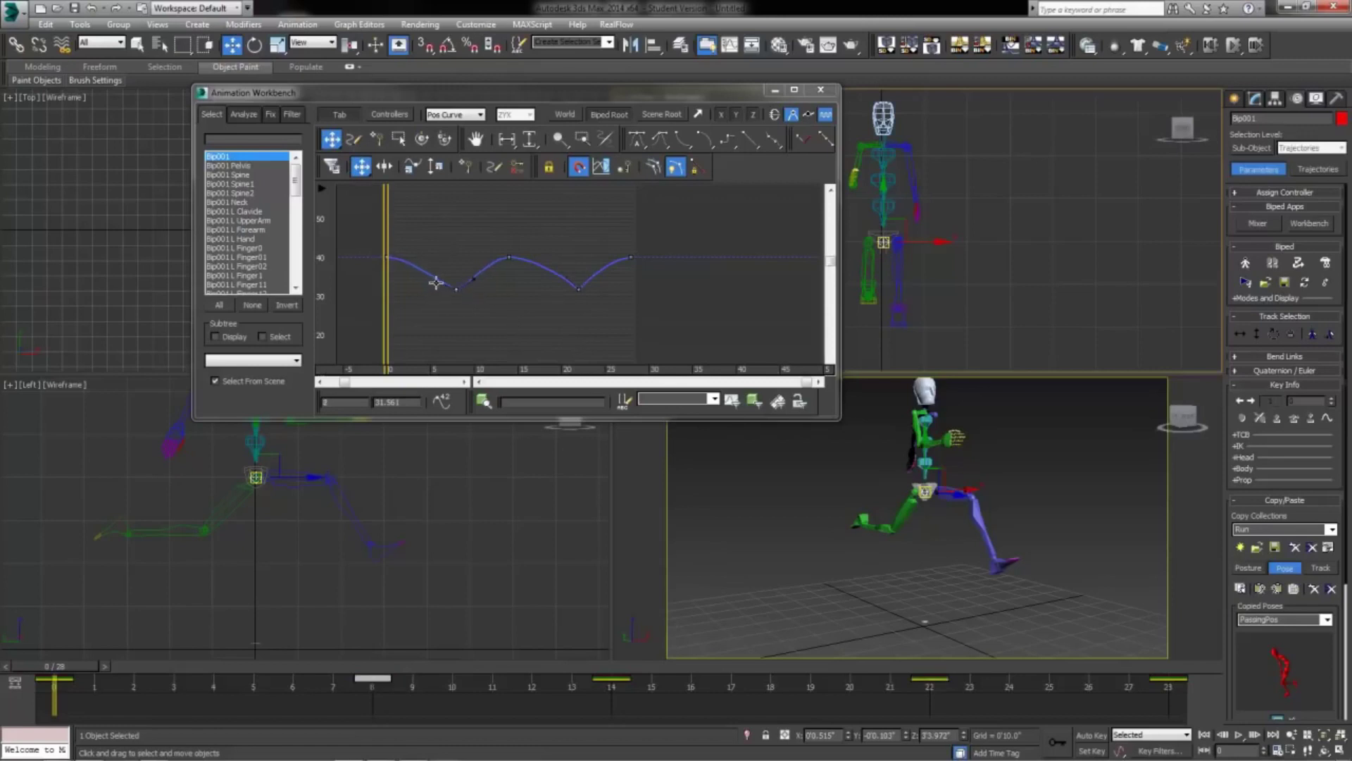
left_click(509, 258)
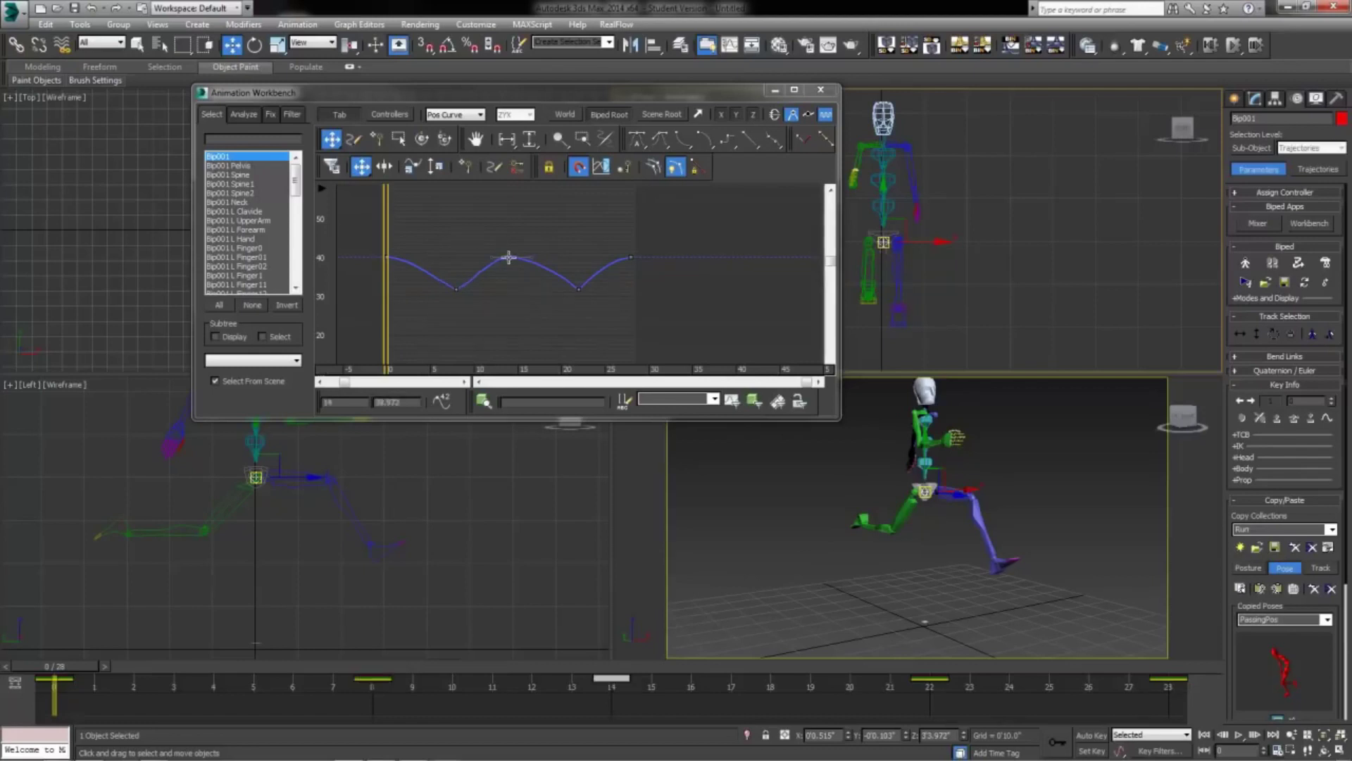
left_click_drag(529, 258, 537, 256)
left_click_drag(529, 254, 470, 258)
left_click(534, 313)
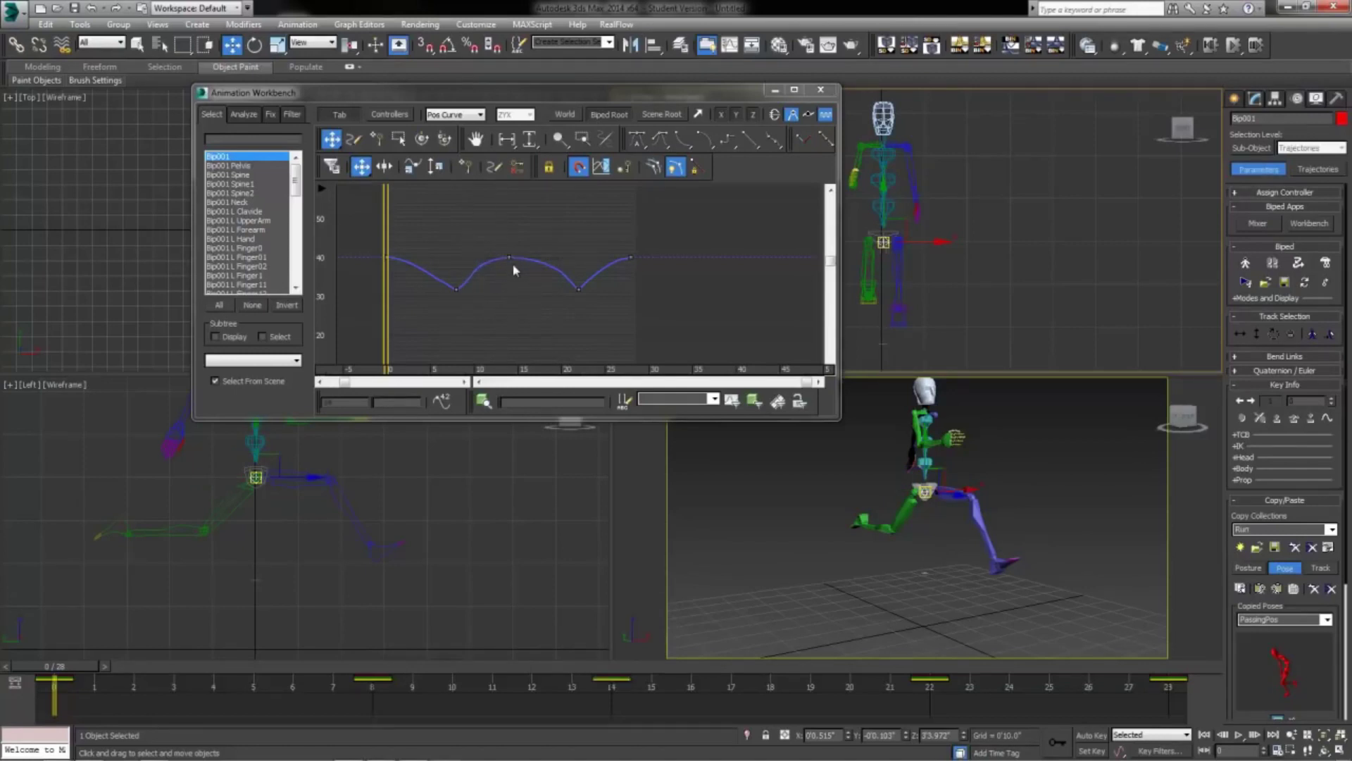
Reapply rounded preset tangents to the three peak keys of the vertical curve and Fast tangents to the two low keys
left_click_drag(351, 243, 647, 273)
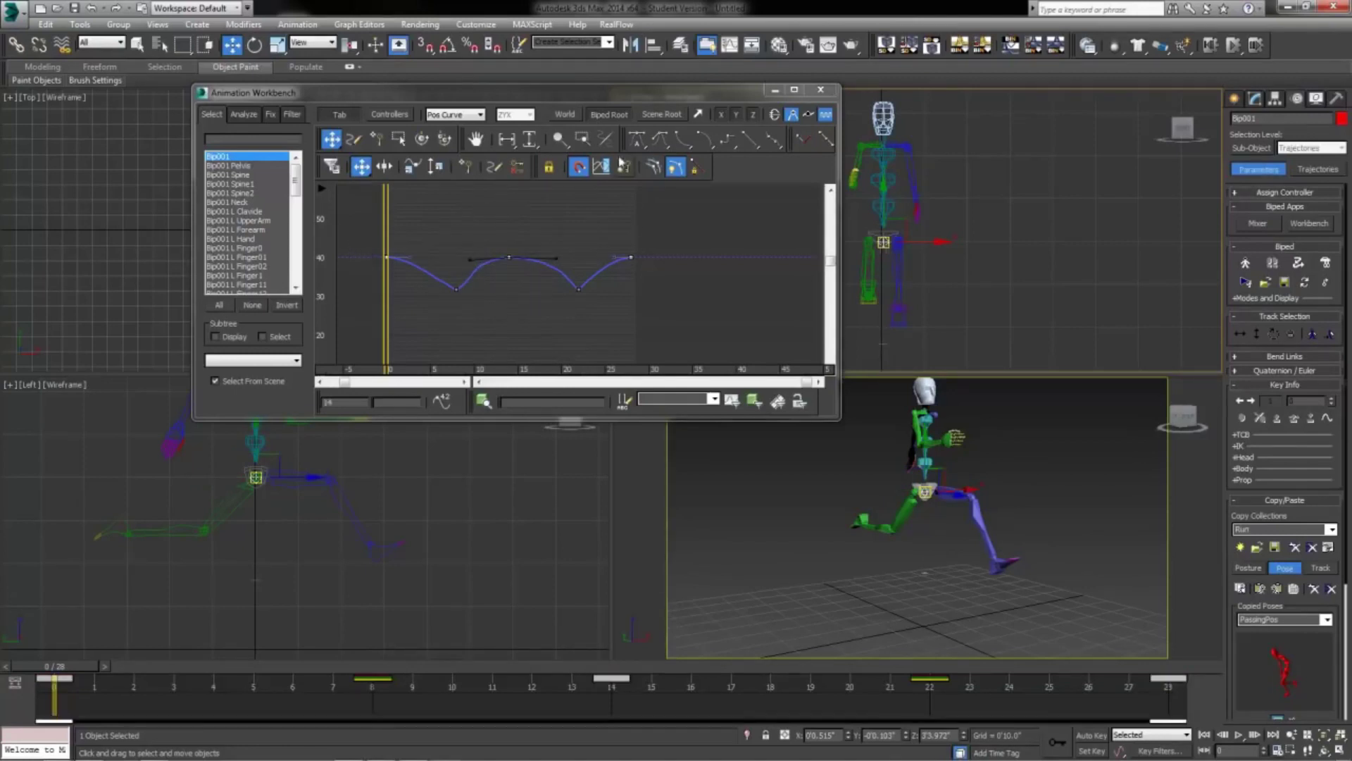
left_click(631, 318)
left_click_drag(399, 307, 620, 275)
left_click(695, 146)
left_click(502, 326)
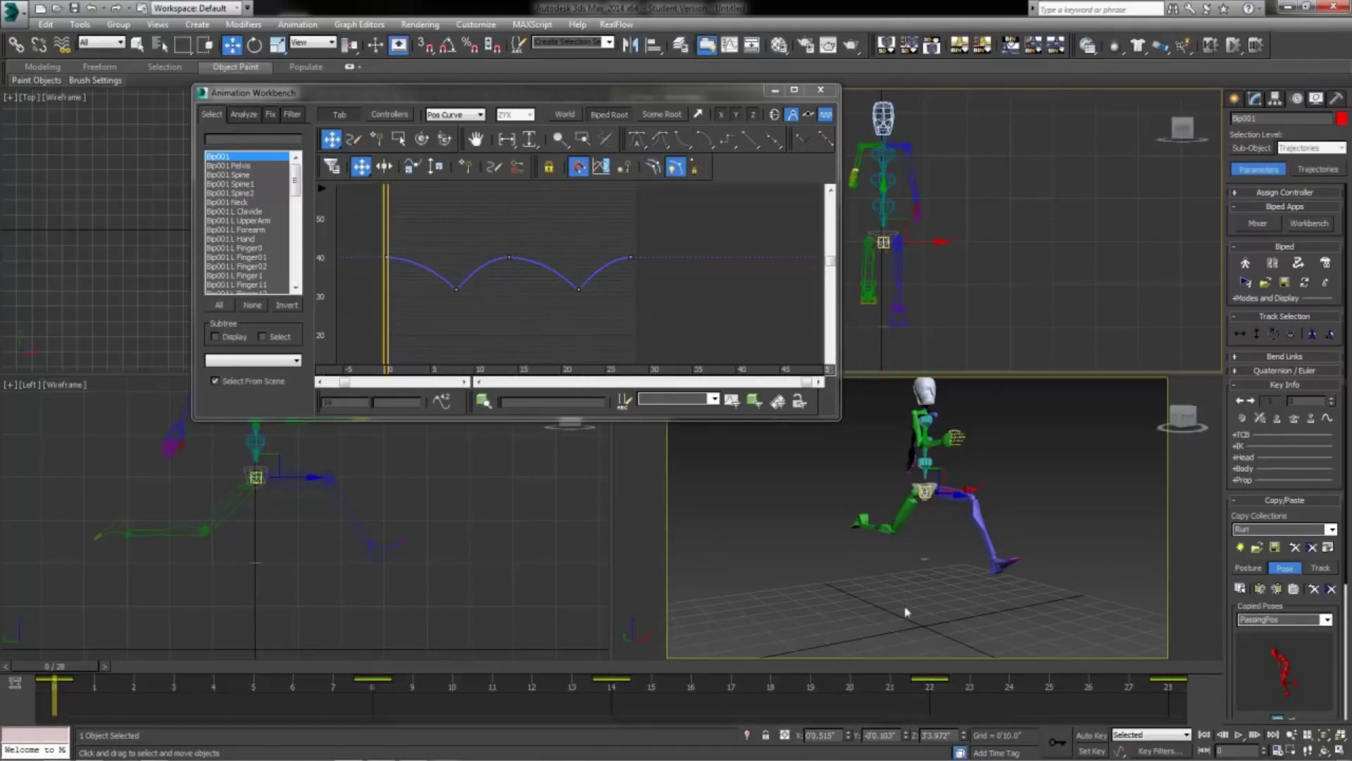
Preview the run cycle in the Perspective view, close the Animation Workbench and return to frame 0
right_click(909, 642)
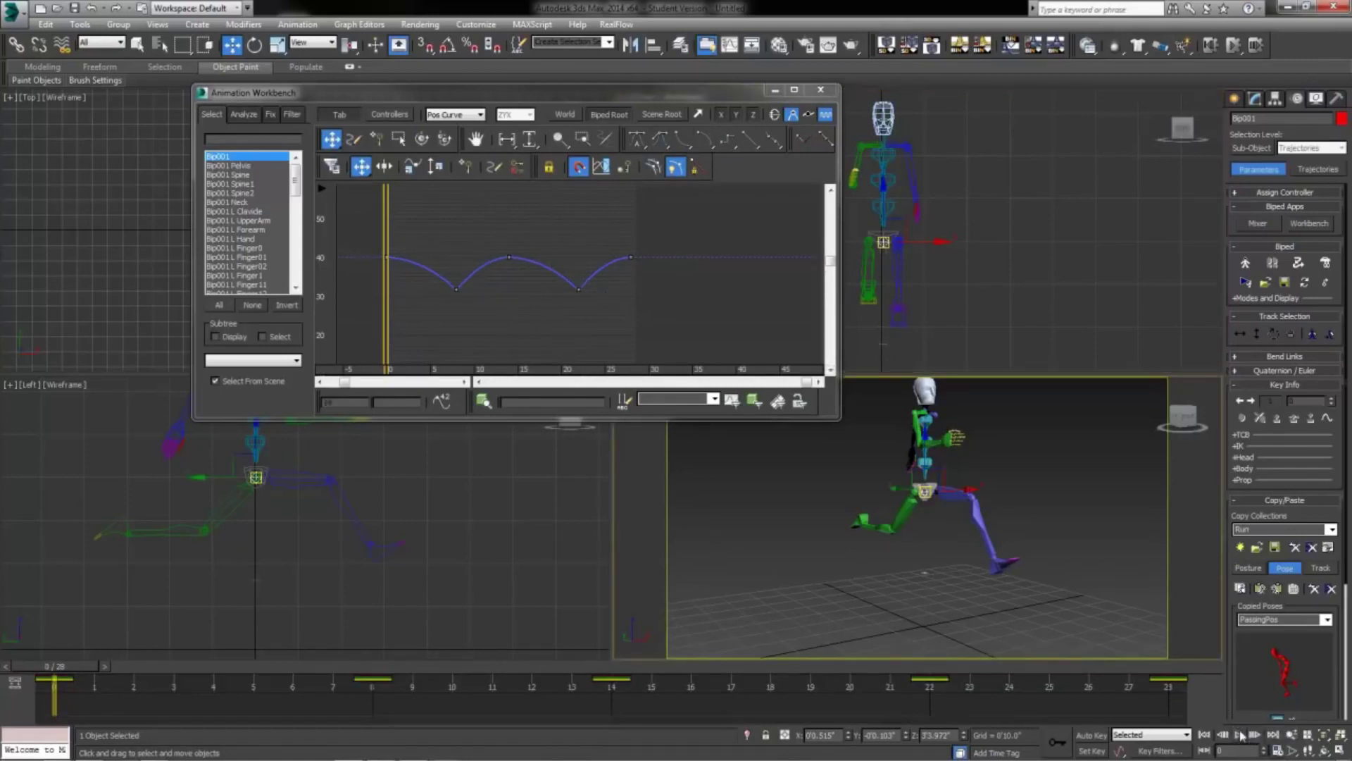
right_click(1036, 549)
left_click(818, 591)
left_click(1238, 735)
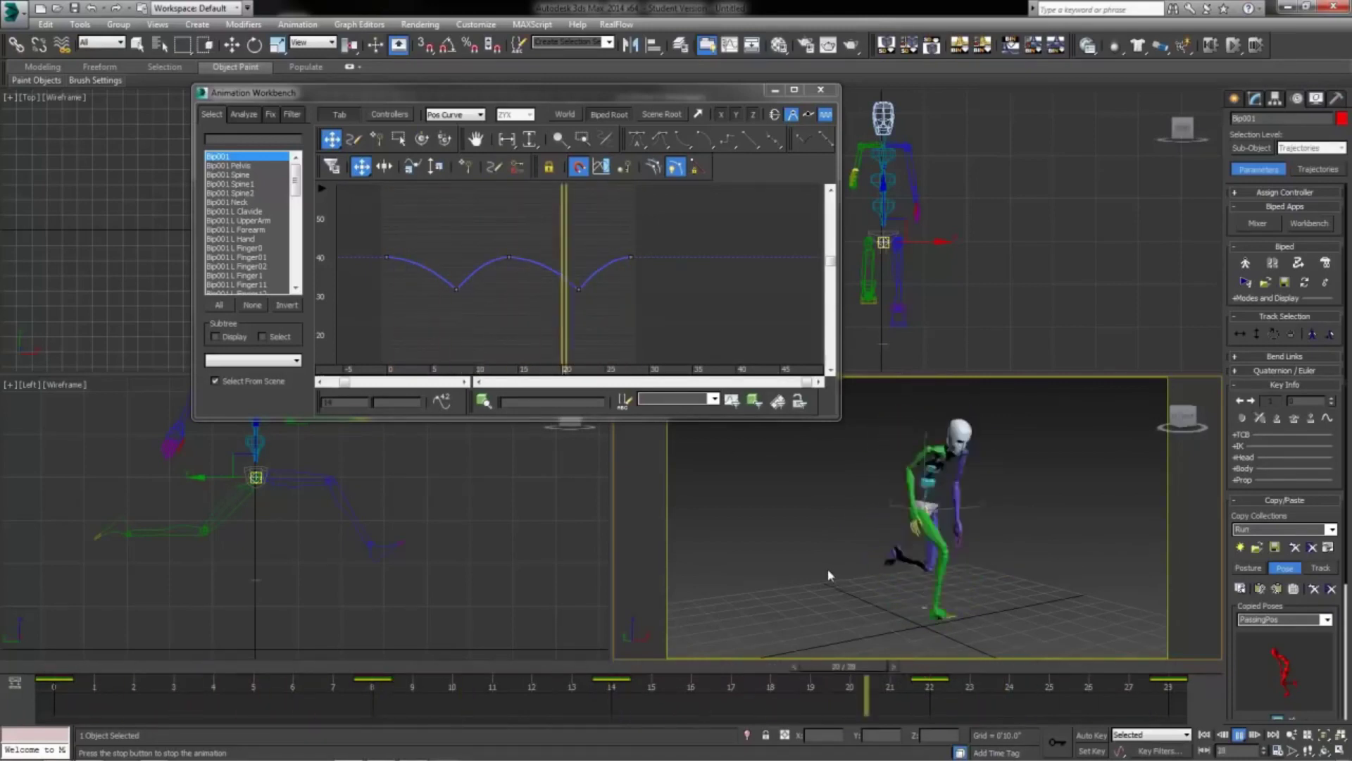
left_click(821, 91)
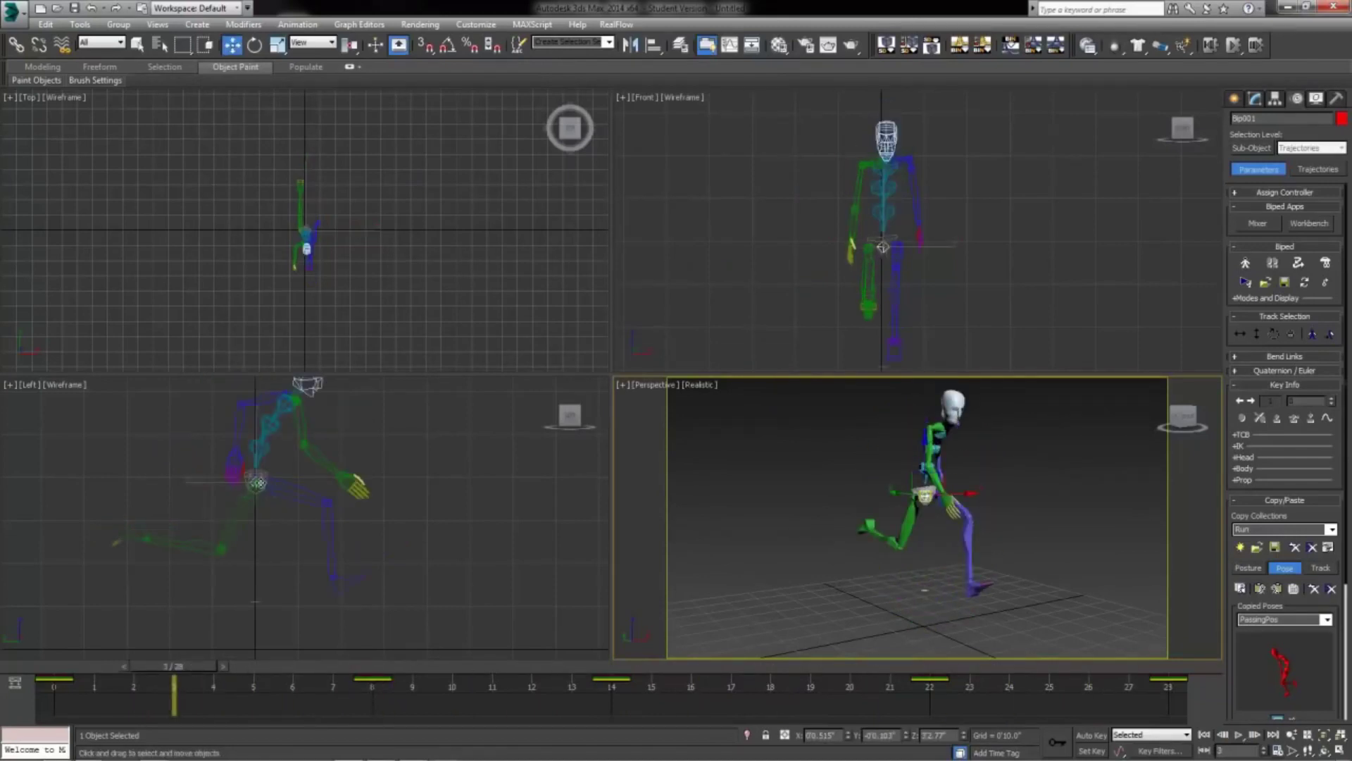
left_click_drag(185, 668, 54, 668)
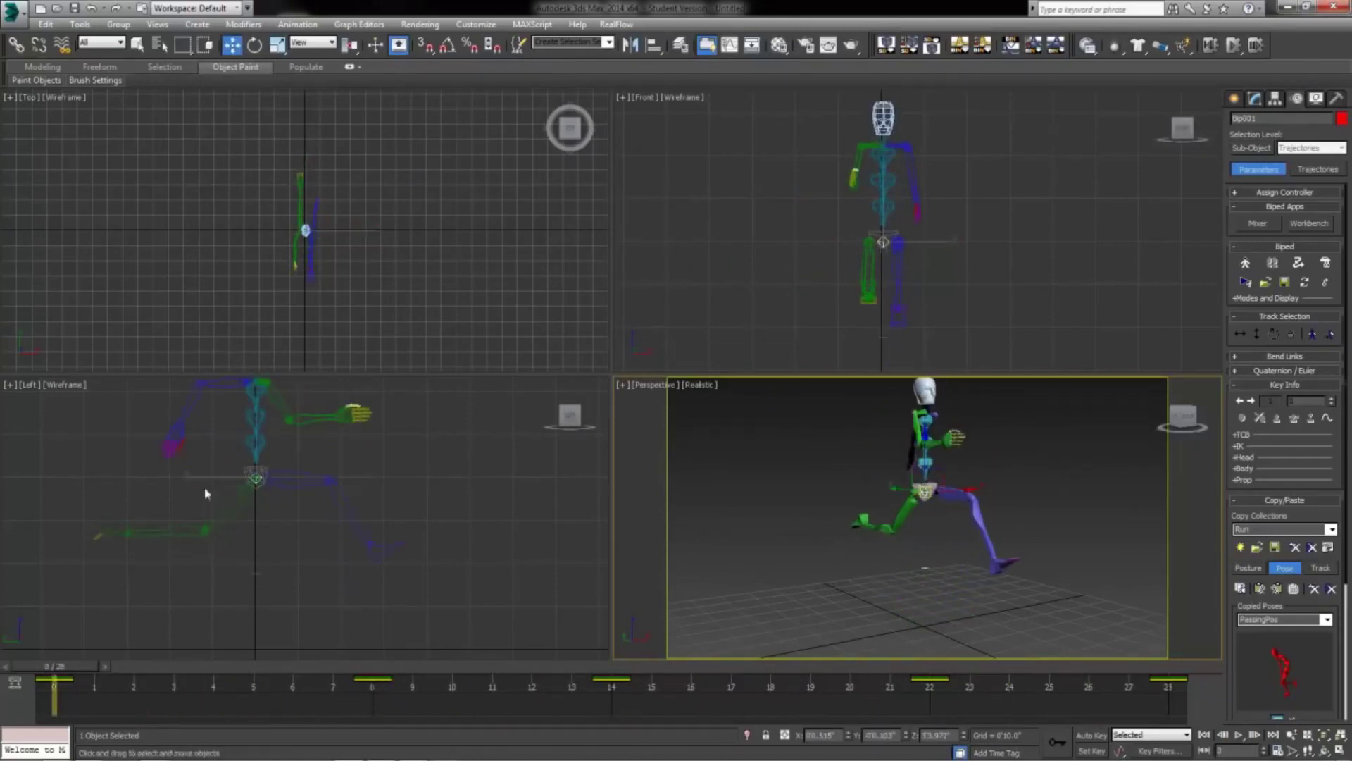
With Auto Key on, lower Bip001 to a height of 2'11.687" at frame 0 and copy that key to frame 28
key("n")
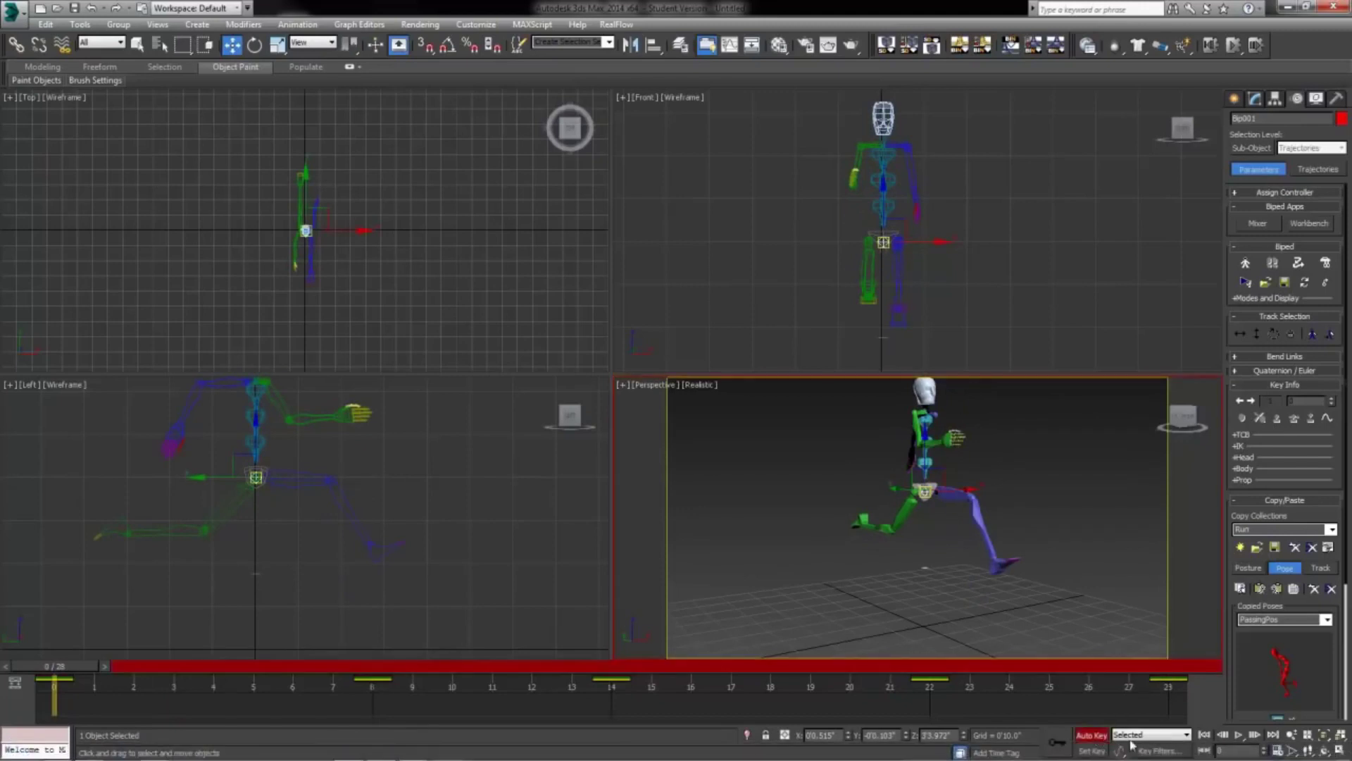
left_click_drag(256, 451, 260, 454)
left_click(607, 669)
left_click_drag(54, 680, 1168, 708, "shift")
left_click_drag(602, 674, 6, 718)
key("w")
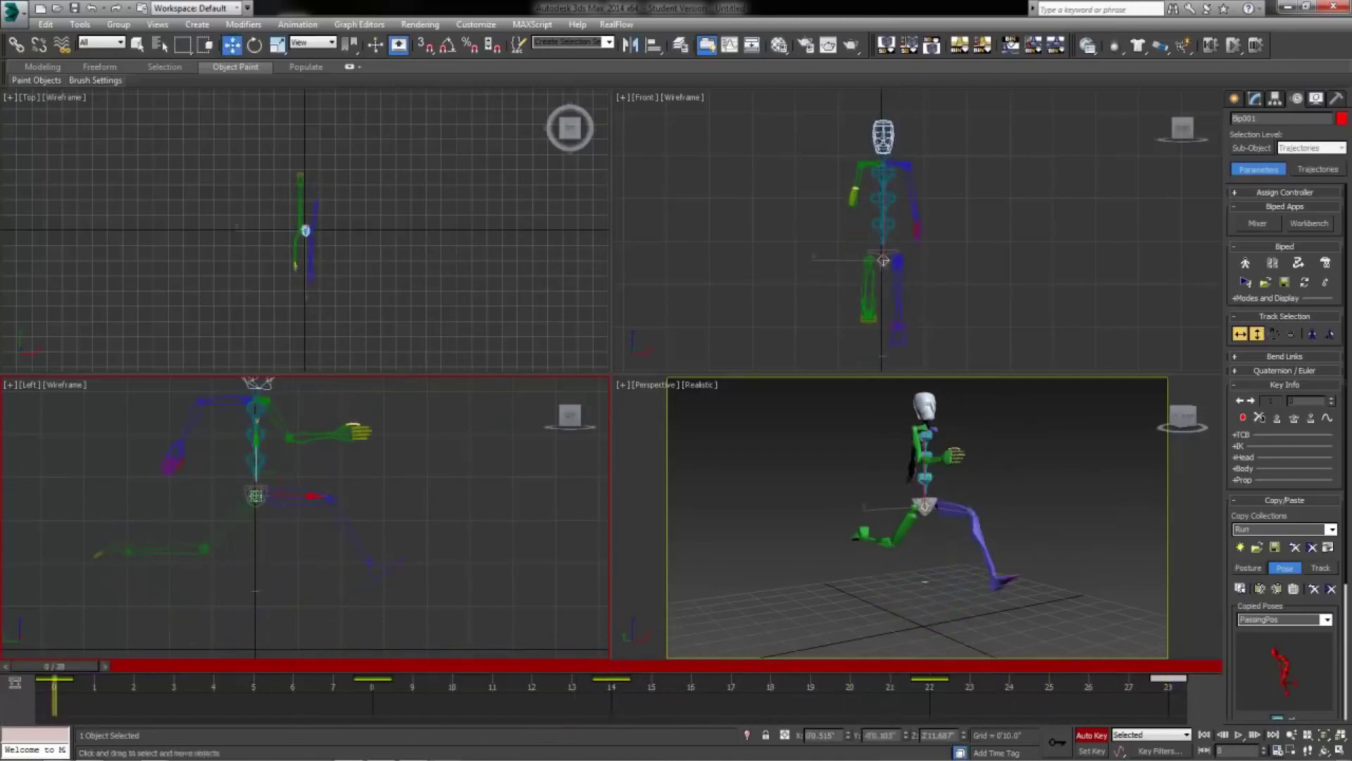
left_click(1091, 735)
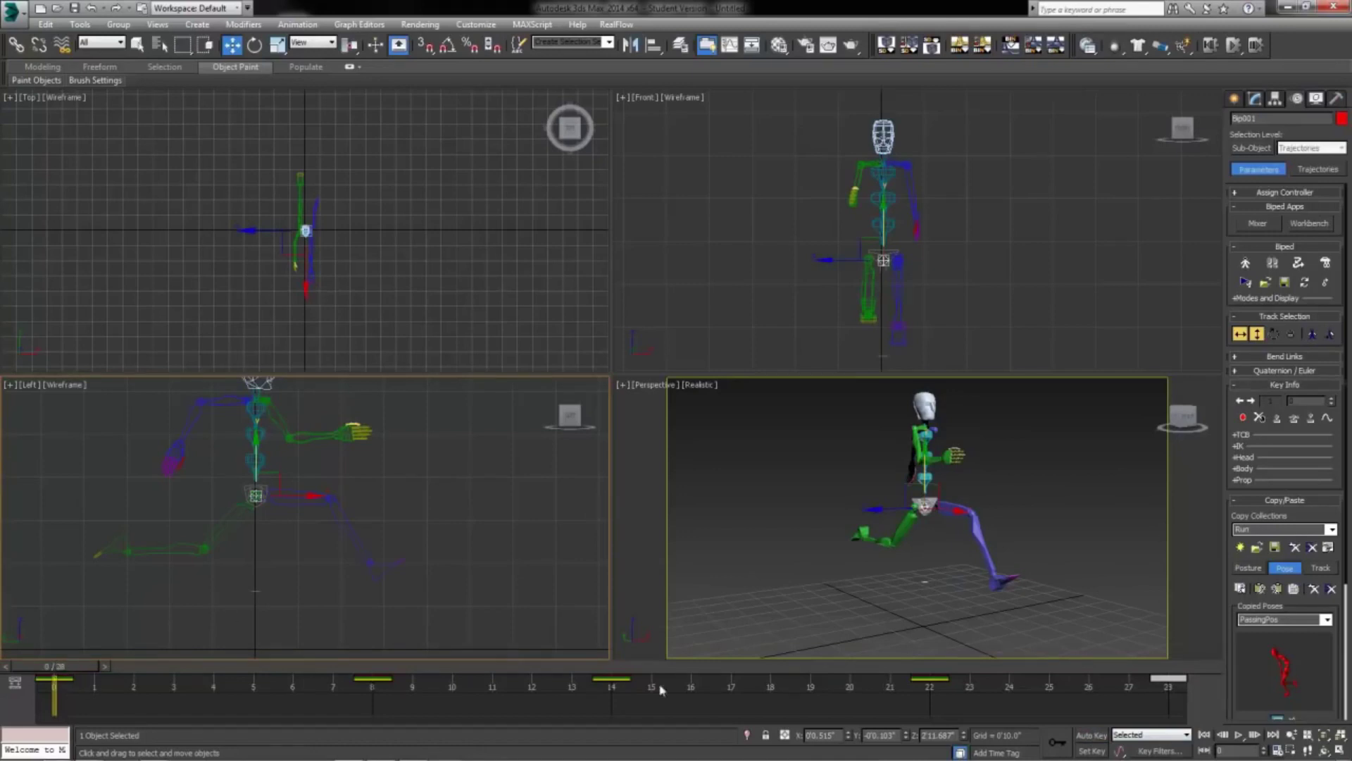
Turn on Auto Key, go to frame 8 and select the biped's three spine links in the Left view
left_click(1093, 736)
left_click_drag(43, 670, 360, 686)
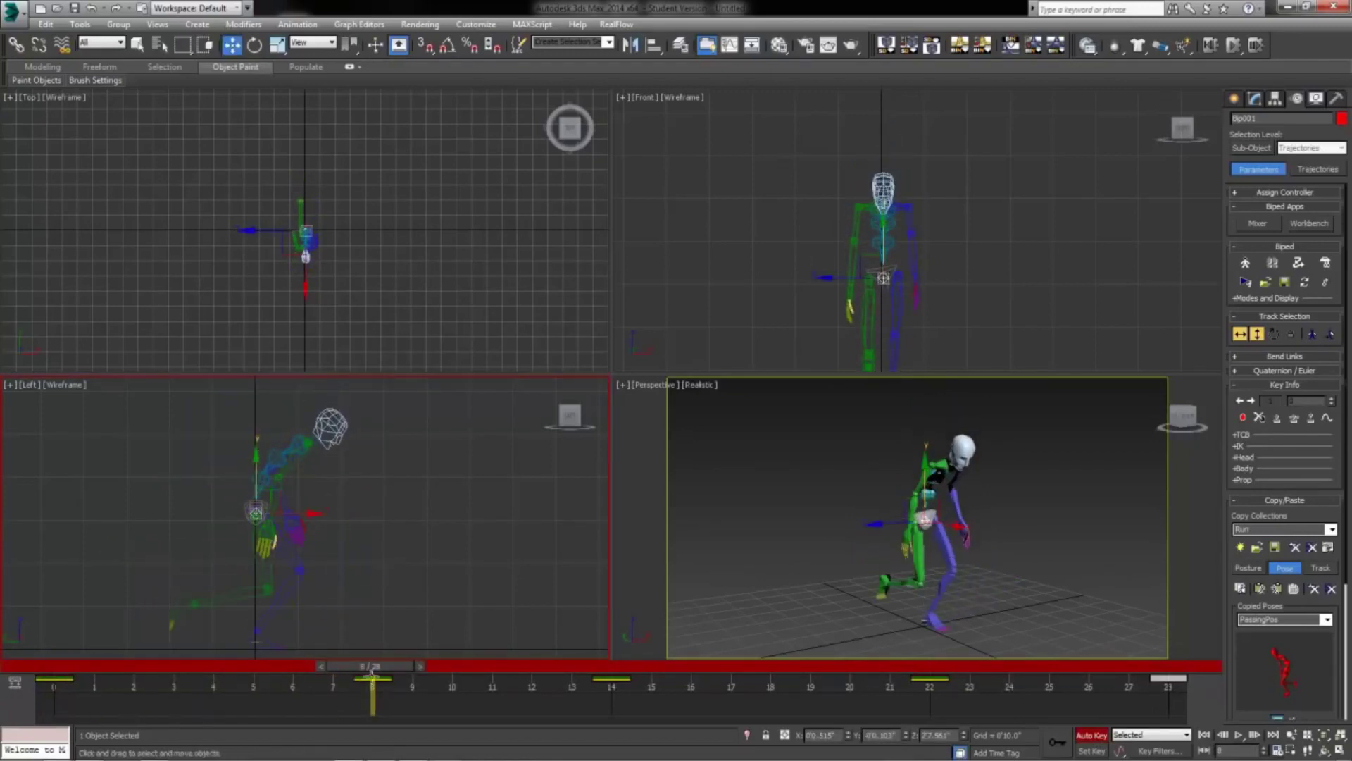
left_click(260, 479)
left_click(277, 458, "ctrl")
left_click(298, 443, "ctrl")
Delay the spine keys by two frames, to 2, 10, 16 and 24, and move the frame 28 key out of range
left_click(372, 679)
left_click_drag(373, 679, 697, 687)
key("w")
left_click_drag(875, 678, 1025, 681)
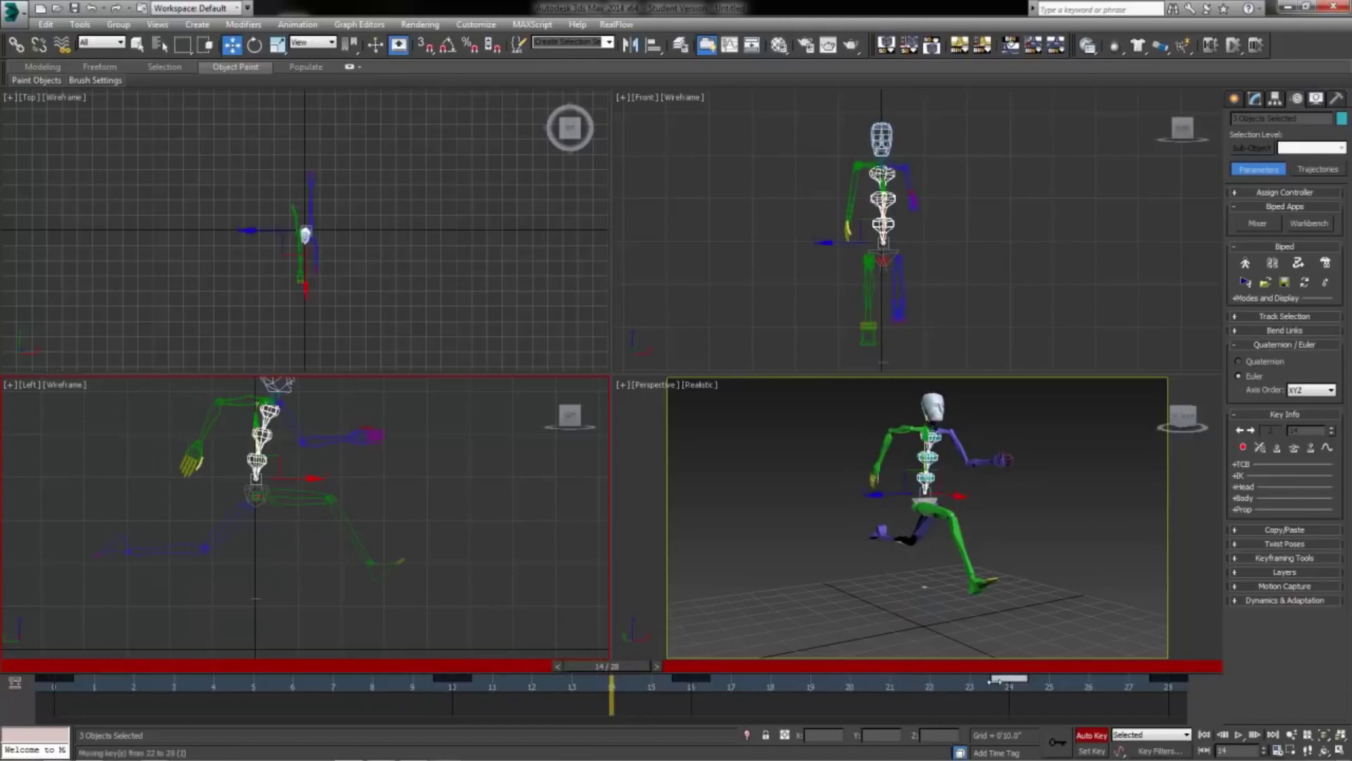
left_click(1164, 678)
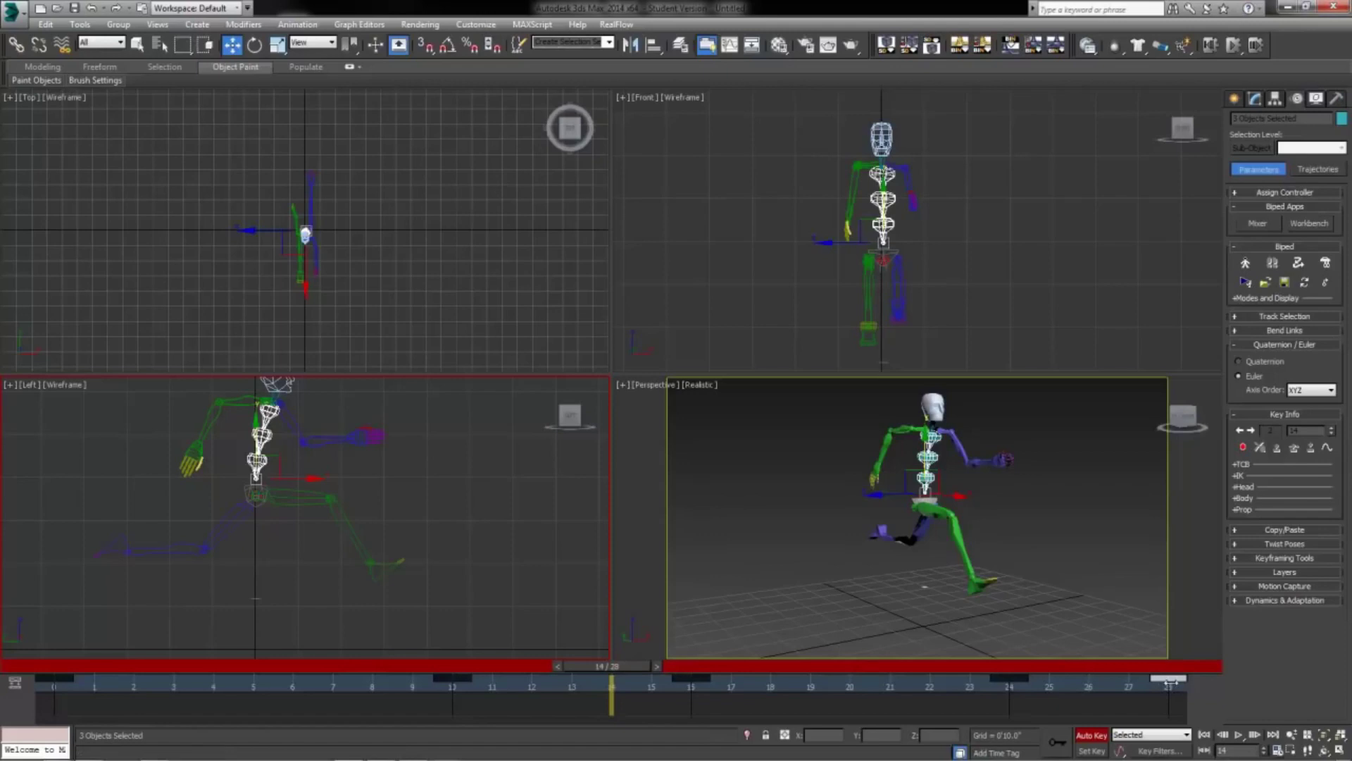
left_click_drag(1185, 682, 1245, 684)
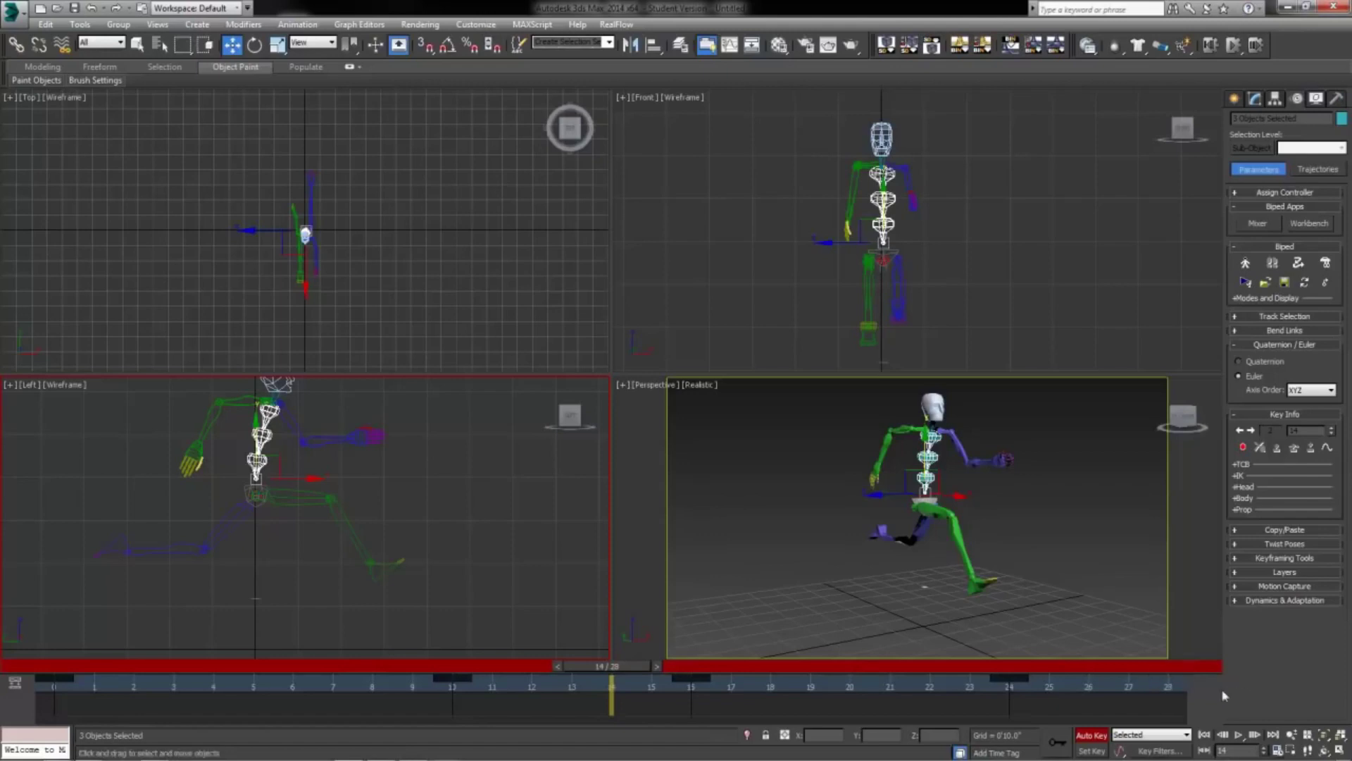
left_click_drag(55, 679, 134, 686)
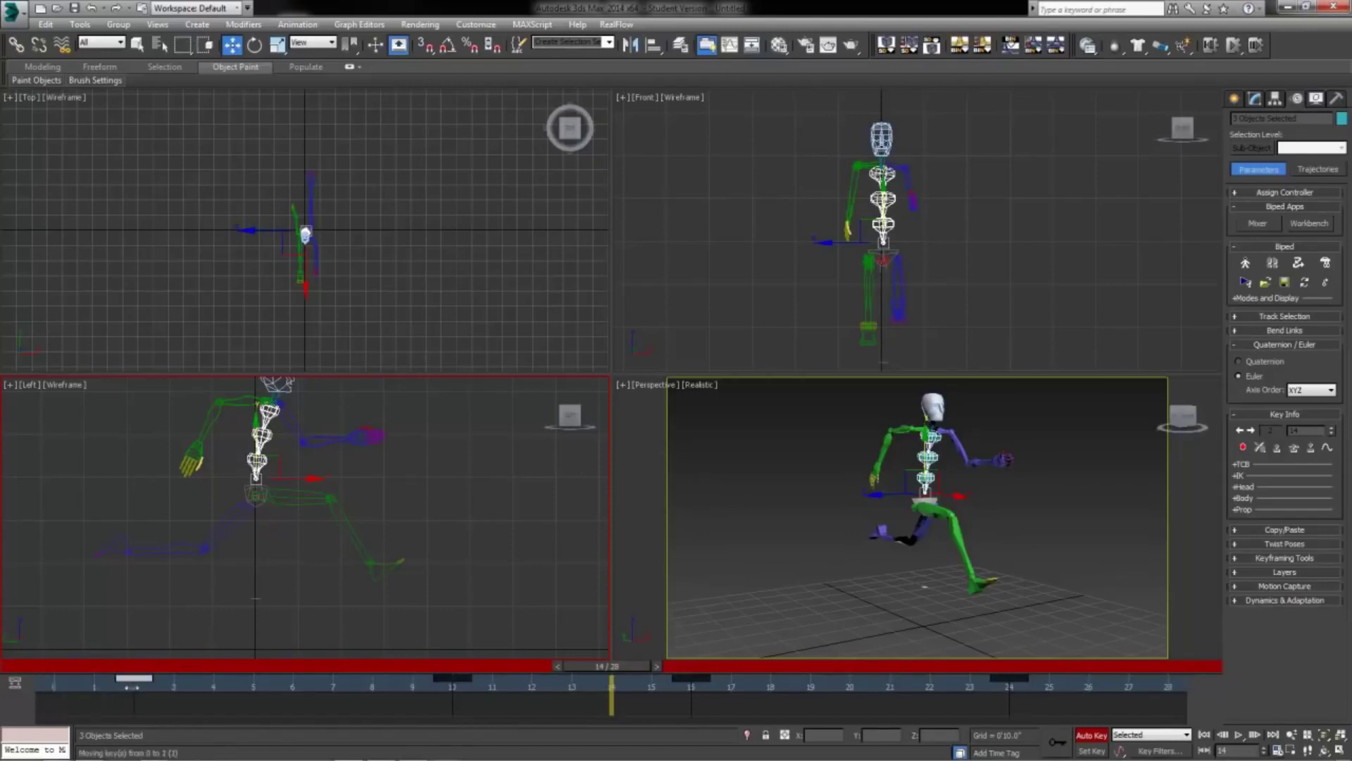
Play the run cycle from frame 0 in the Perspective view to check the delayed spine motion
left_click_drag(602, 668, 4, 749)
key("w")
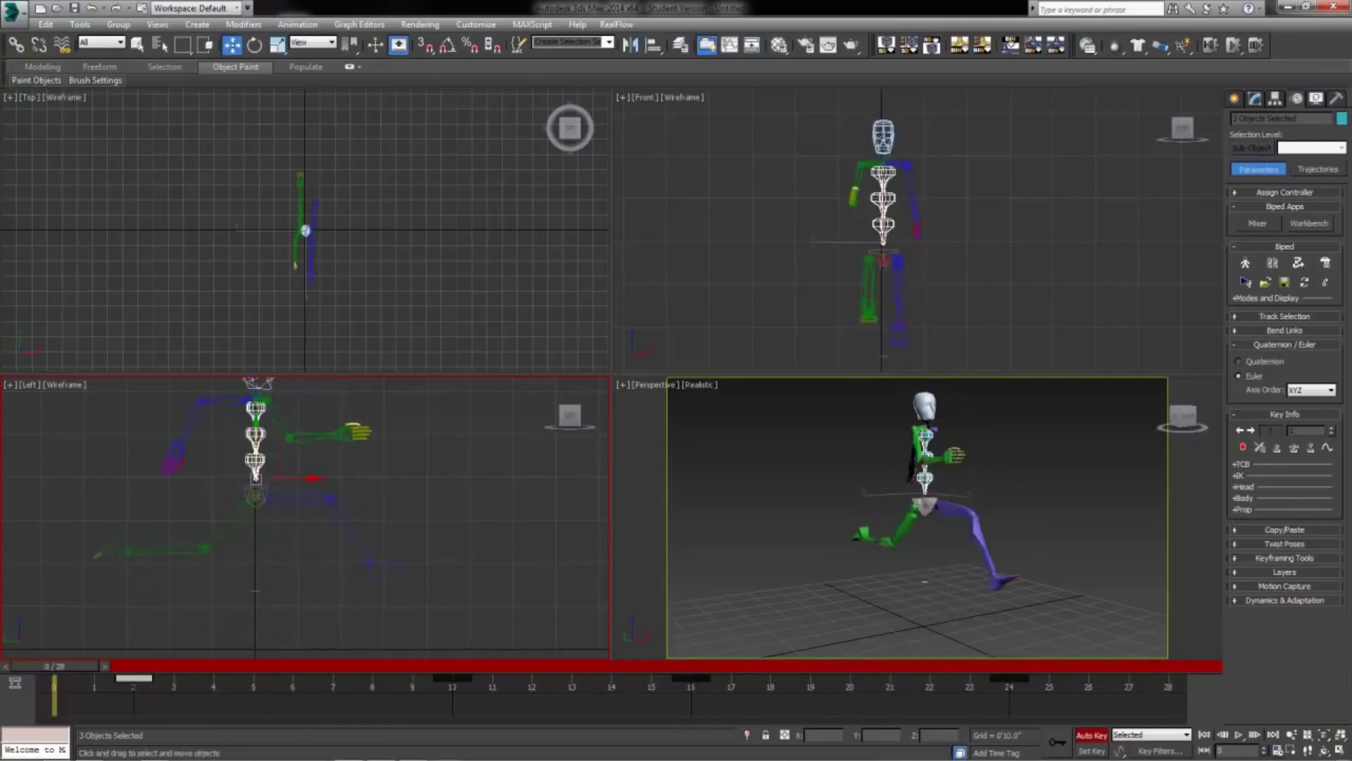
left_click(1241, 734)
right_click(1101, 576)
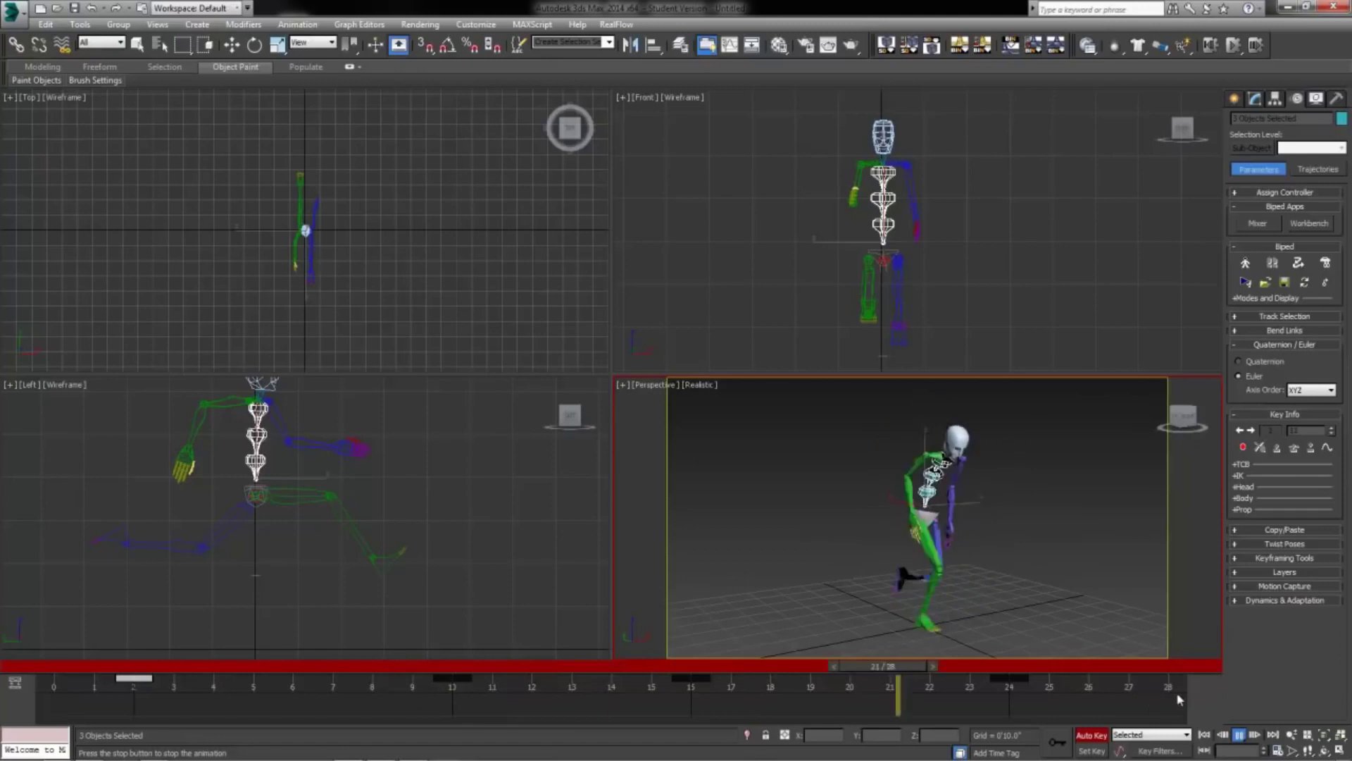
Compare the spine pose at frames 0 and 28, and set a key for the spine links at frame 28
left_click_drag(334, 668, 1175, 754)
key("w")
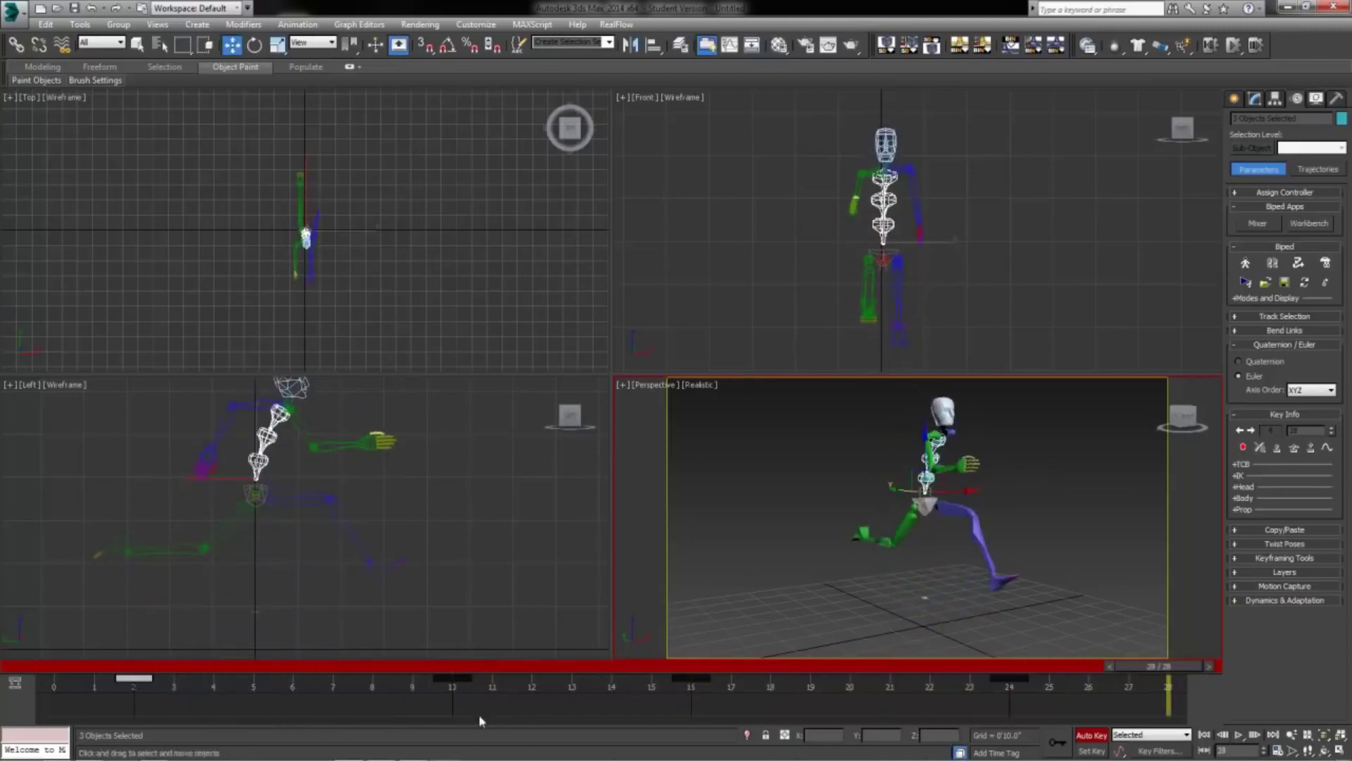
left_click(48, 671)
left_click_drag(67, 672, 0, 674)
left_click(1178, 667)
left_click(1244, 447)
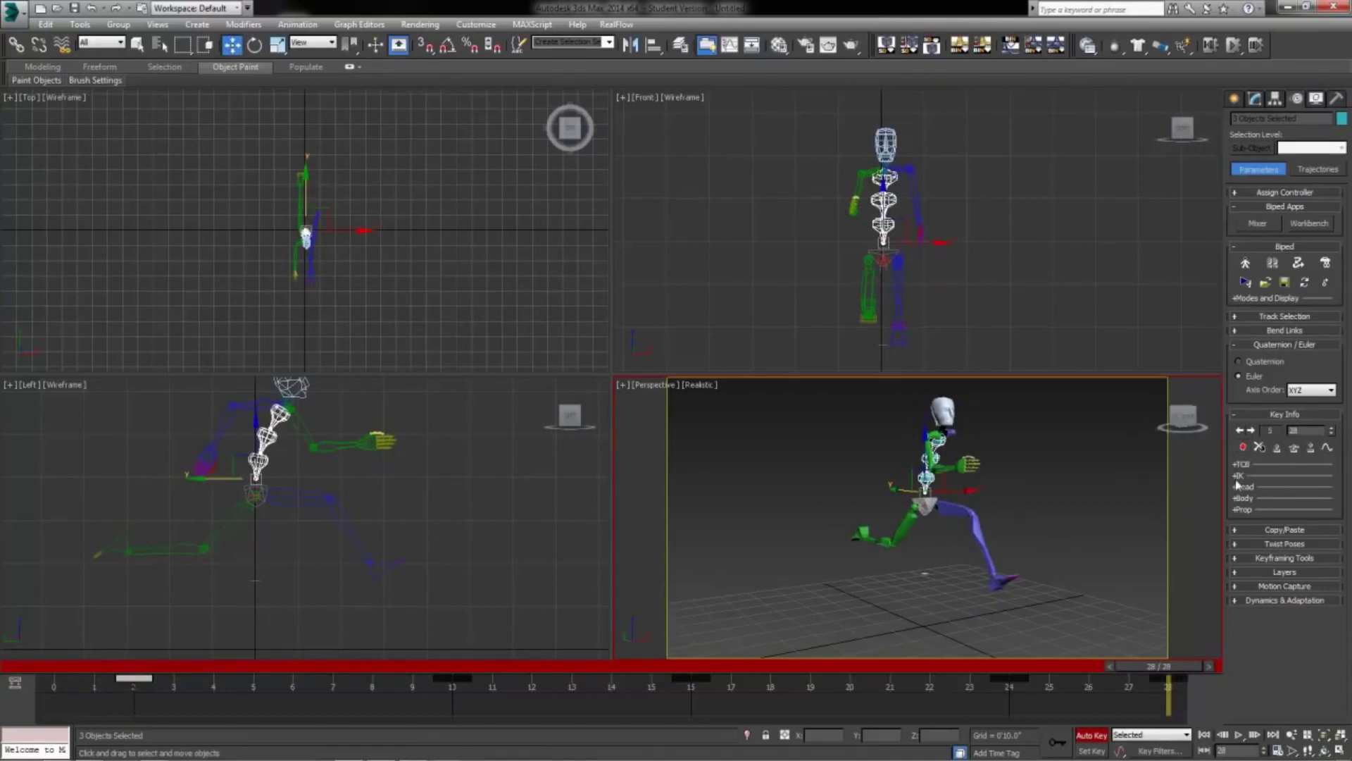
Copy the spine key from frame 28 to frame 0 and play the run cycle from frame 0
left_click(1166, 678)
left_click_drag(1167, 677, 891, 711, "shift")
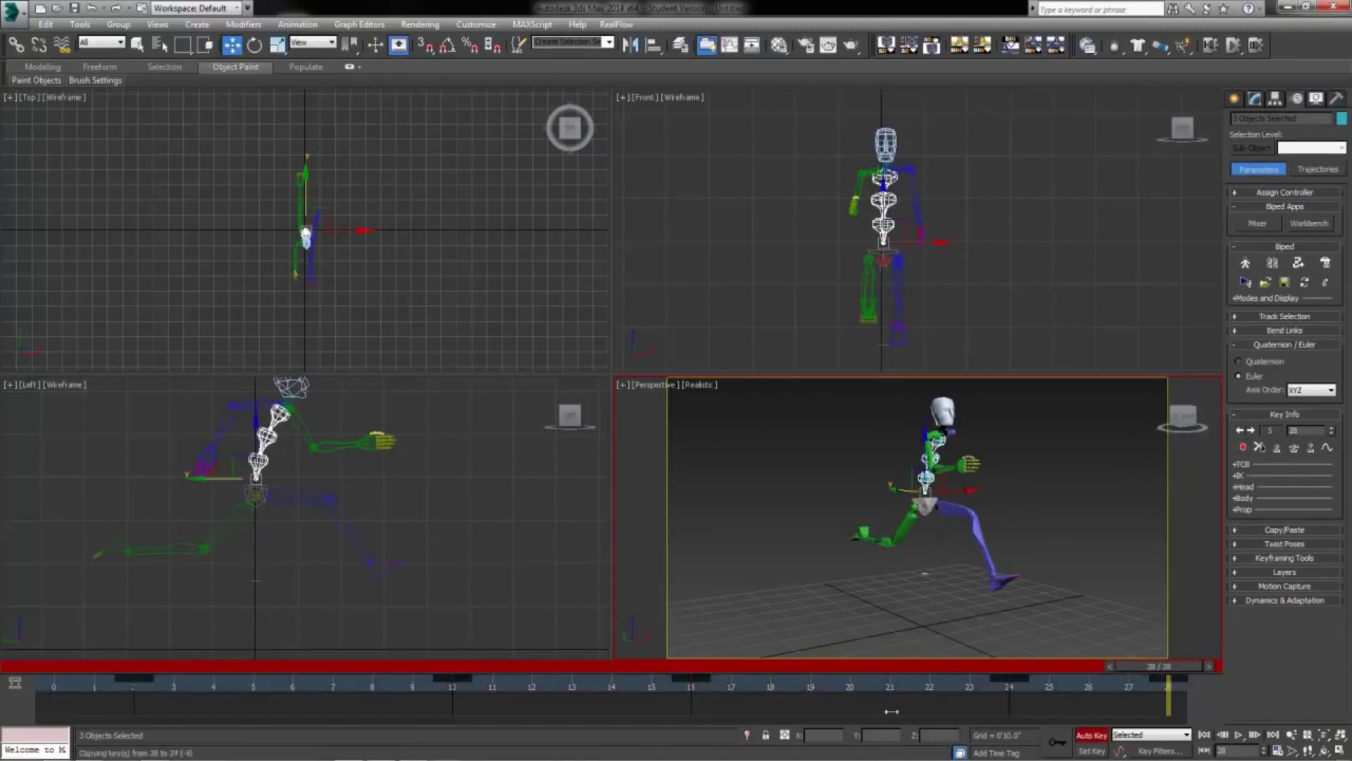
left_click_drag(294, 685, 576, 685, "shift")
left_click_drag(97, 685, 70, 684, "shift")
left_click(1163, 678)
left_click_drag(1167, 678, 1011, 685, "shift")
left_click(54, 667)
left_click_drag(66, 670, 54, 704)
left_click(1239, 735)
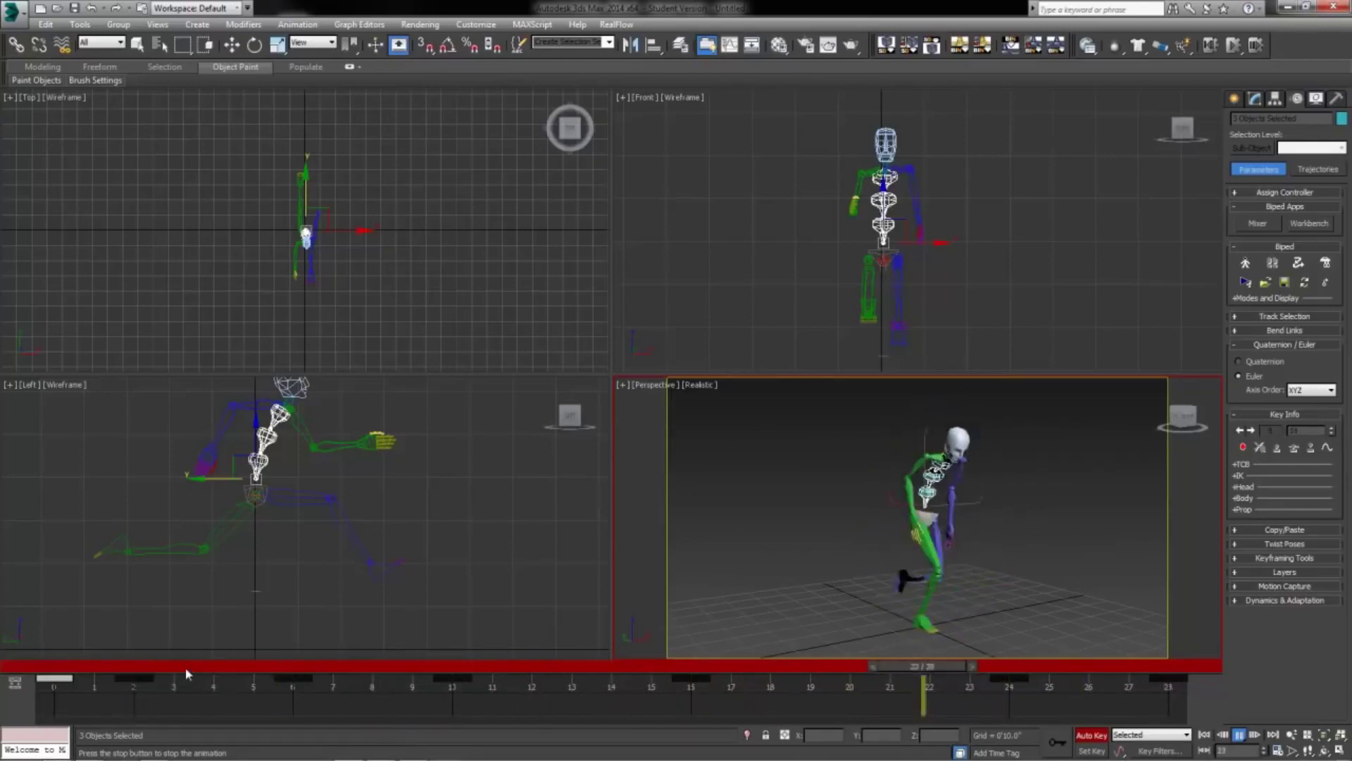
Select the biped's head, delay its frame 8 and 22 keys by one frame to 9 and 23, and return to frame 0
right_click(253, 553)
left_click(277, 382)
left_click_drag(372, 679, 412, 679)
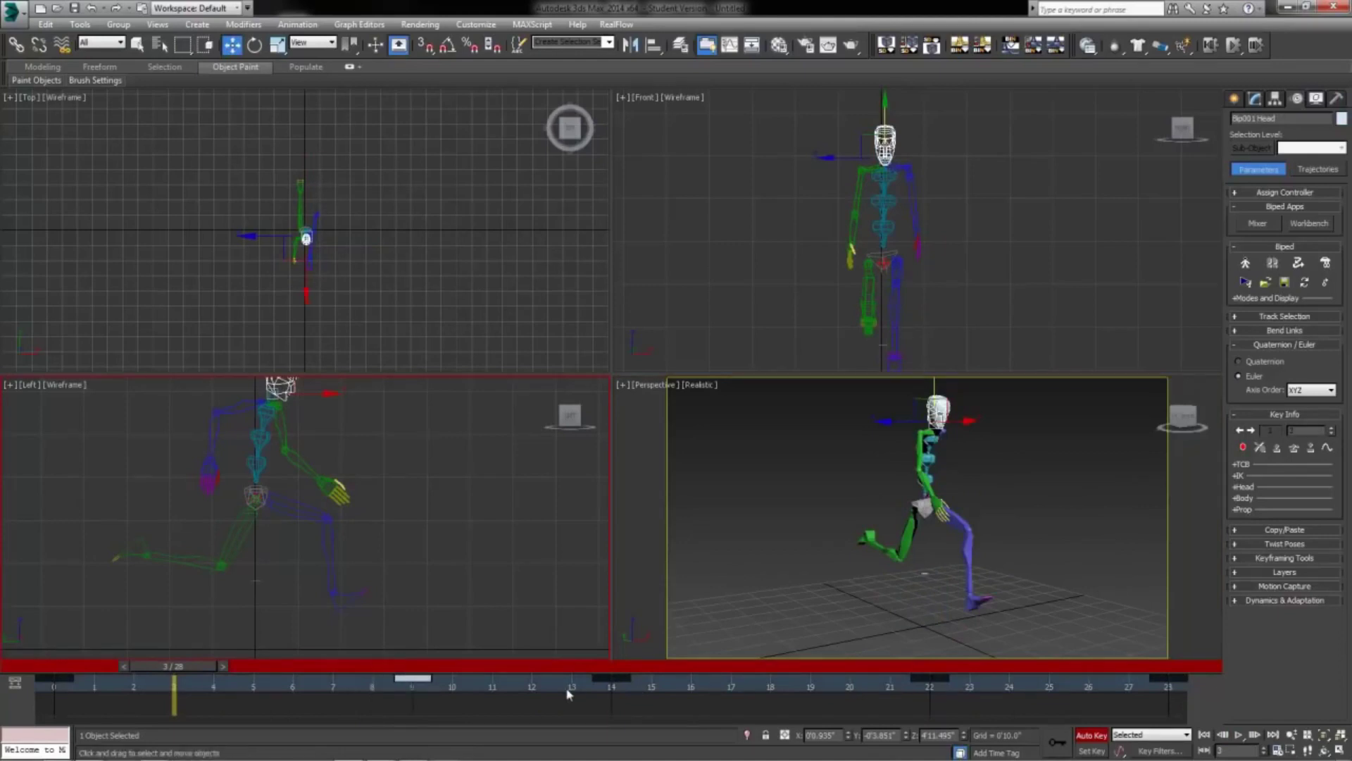
left_click_drag(930, 679, 970, 679)
mouse_move(259, 665)
left_mouse_down()
mouse_move(254, 683)
mouse_move(1127, 718)
mouse_move(73, 729)
mouse_move(159, 743)
mouse_move(127, 751)
mouse_move(255, 755)
mouse_move(18, 739)
mouse_move(105, 731)
mouse_move(60, 719)
left_mouse_up()
key("w")
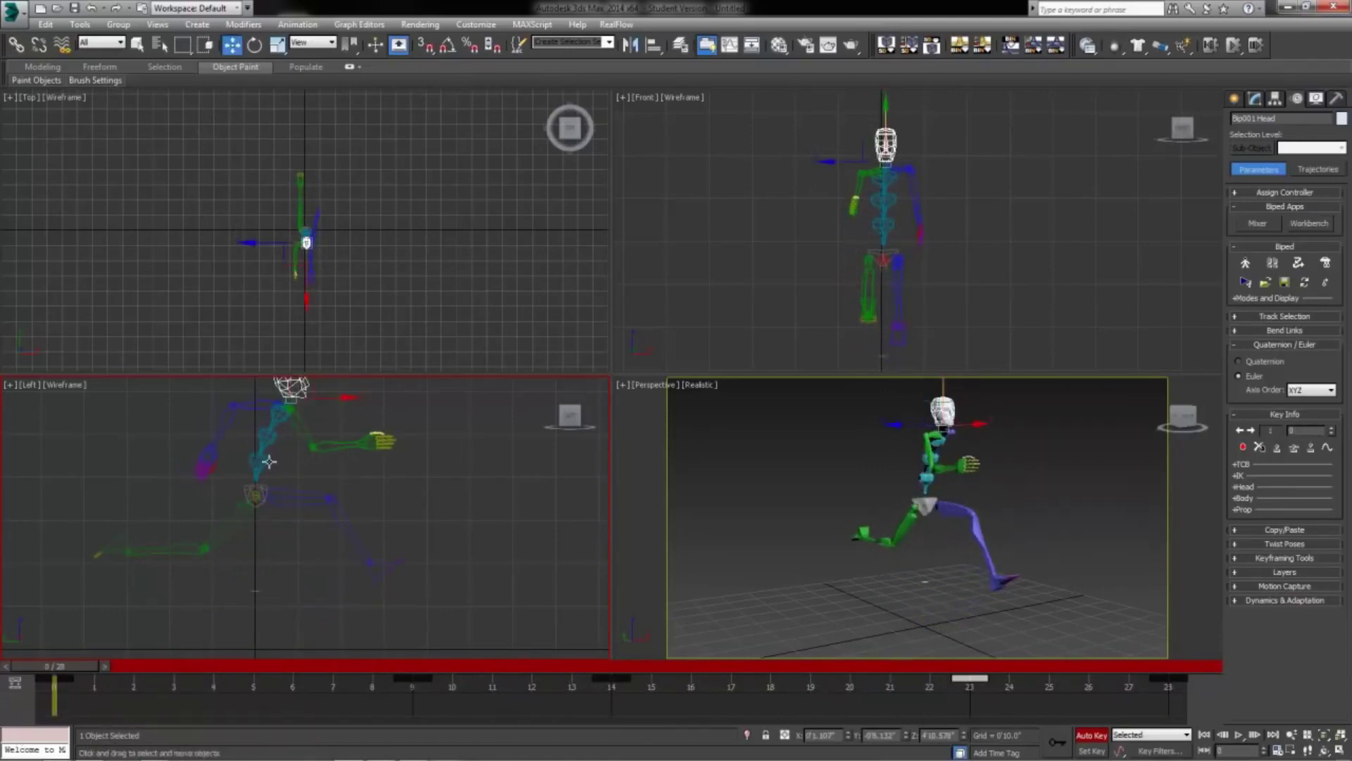
Select the three spine links and extend the animation end time to frame 30
left_click(262, 464)
left_click(267, 440, "ctrl")
left_click(275, 417, "ctrl")
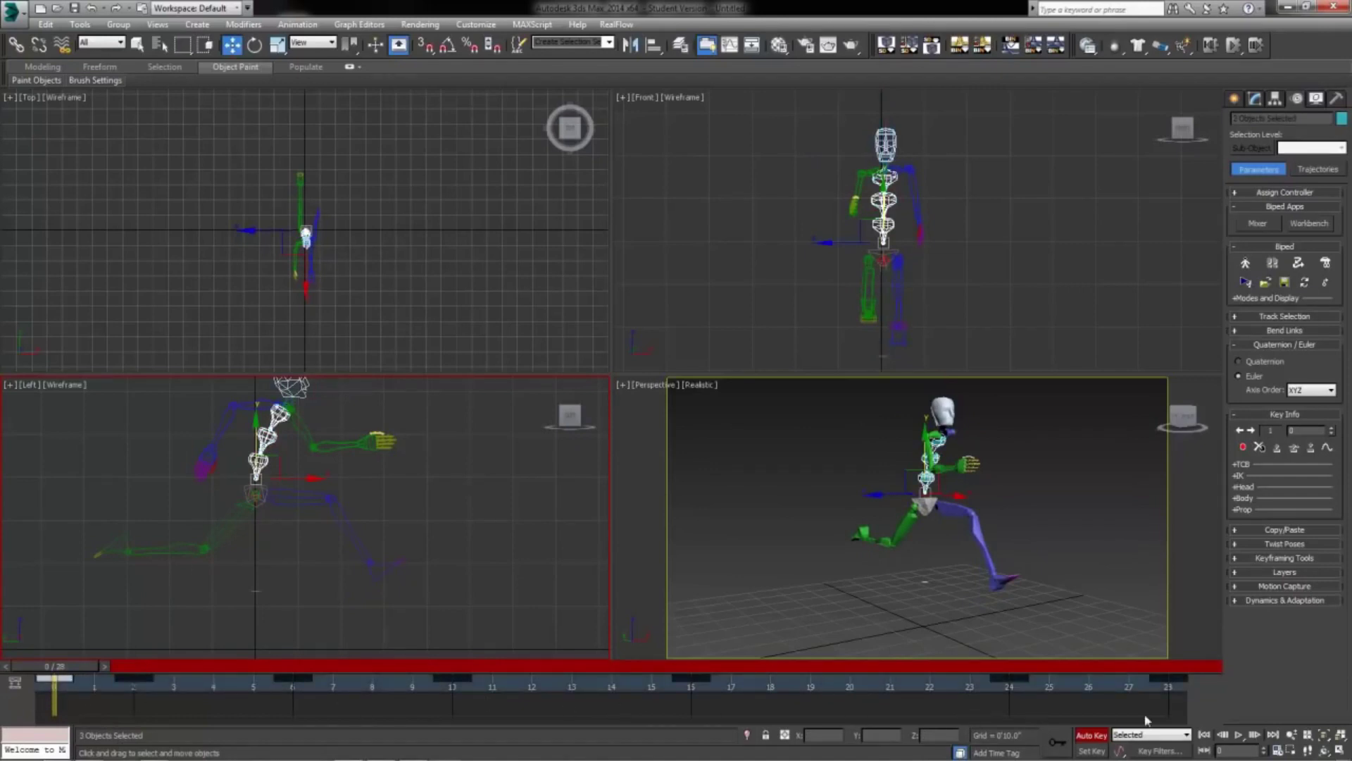
left_click(1278, 751)
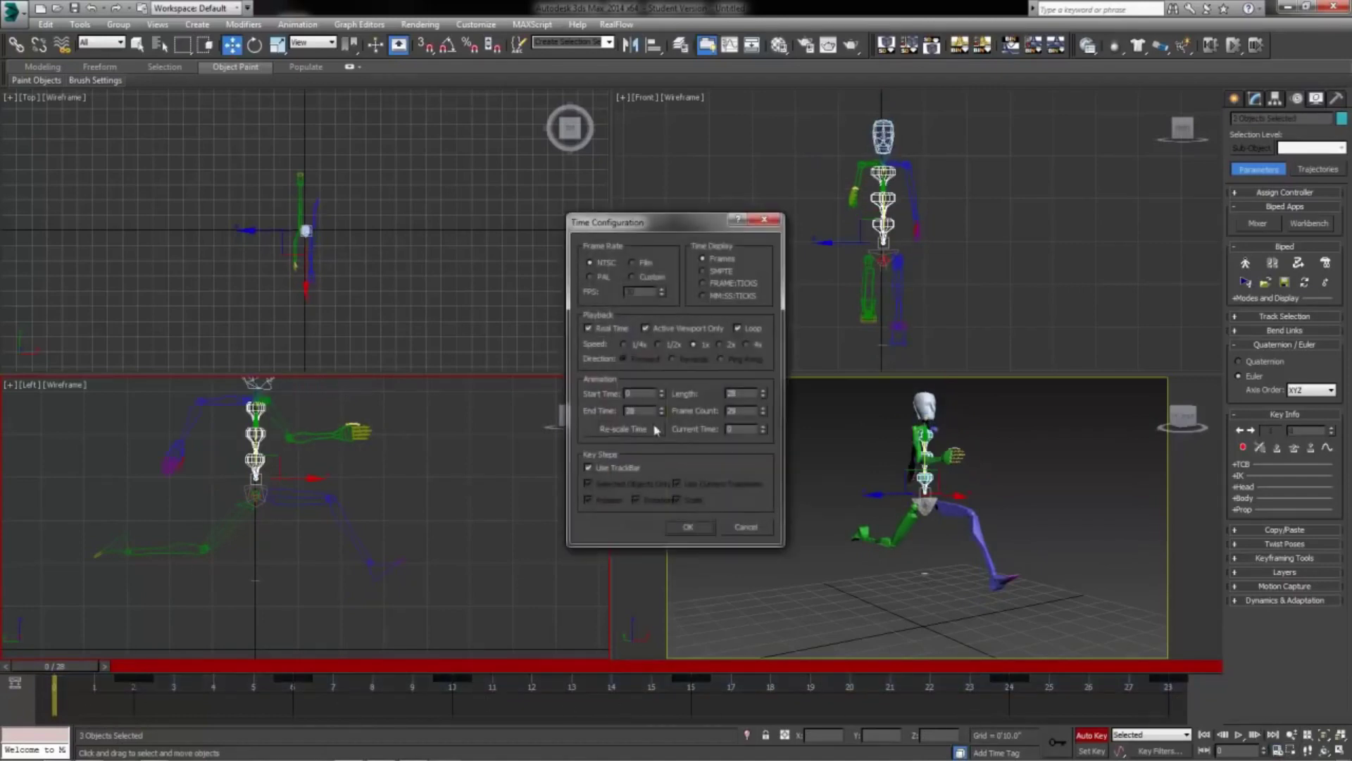
type("30")
key("Return")
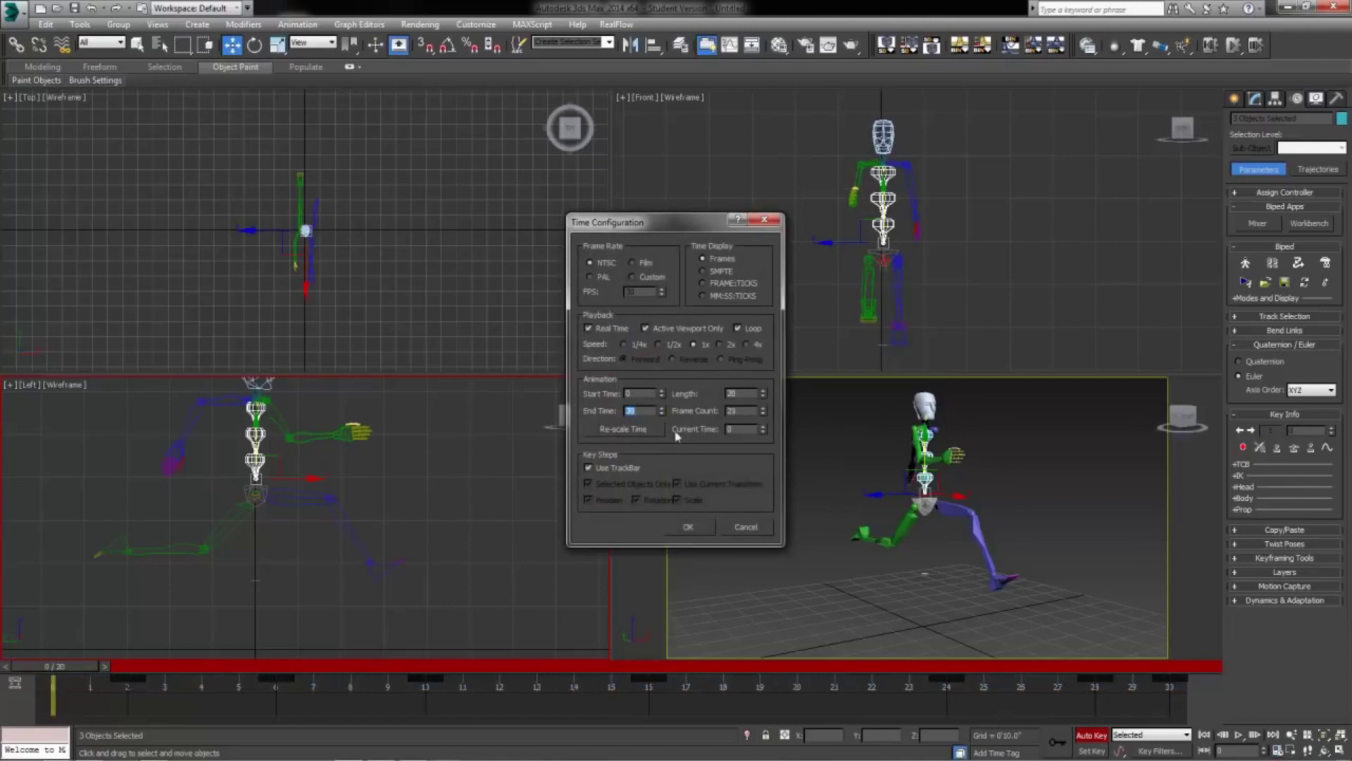
left_click(696, 530)
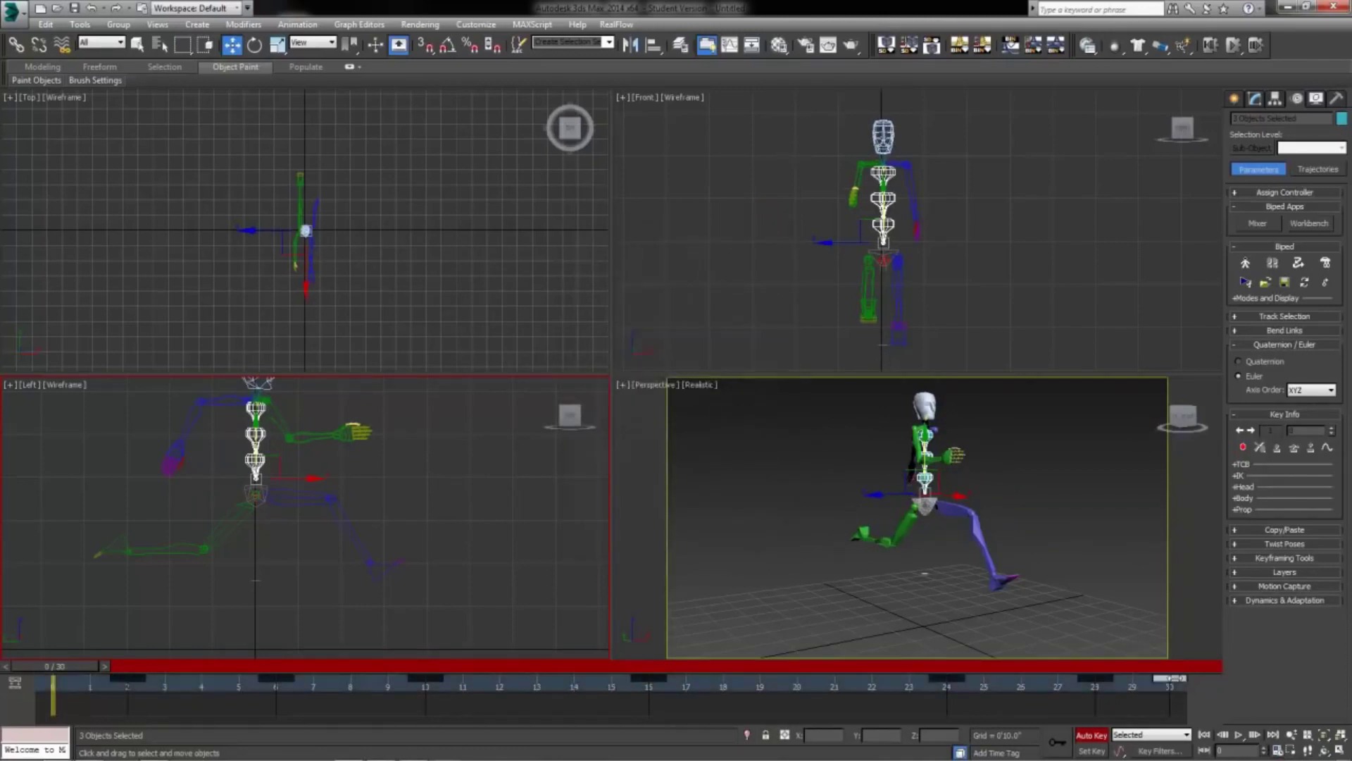
Move the spine key at frame 30 back to frame 28 and the frame 2 key to frame 0
mouse_move(1094, 679)
left_mouse_down("shift")
mouse_move(127, 679)
mouse_move(1132, 678)
mouse_move(1028, 678)
mouse_move(1096, 678)
left_mouse_up("shift")
left_click(119, 679)
left_click_drag(129, 679, 1132, 707)
key("w")
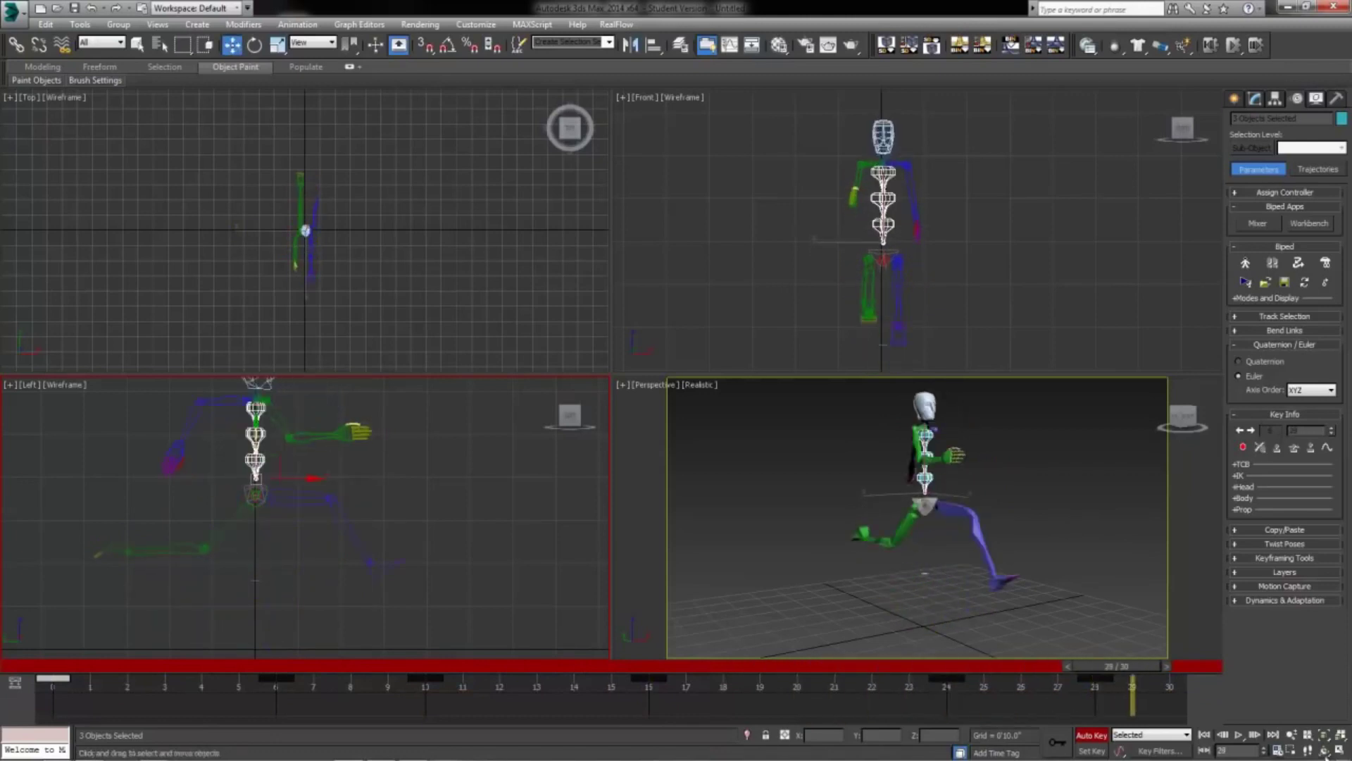
Set the animation end time to frame 28 and play the run cycle in the Perspective view
left_click(1278, 750)
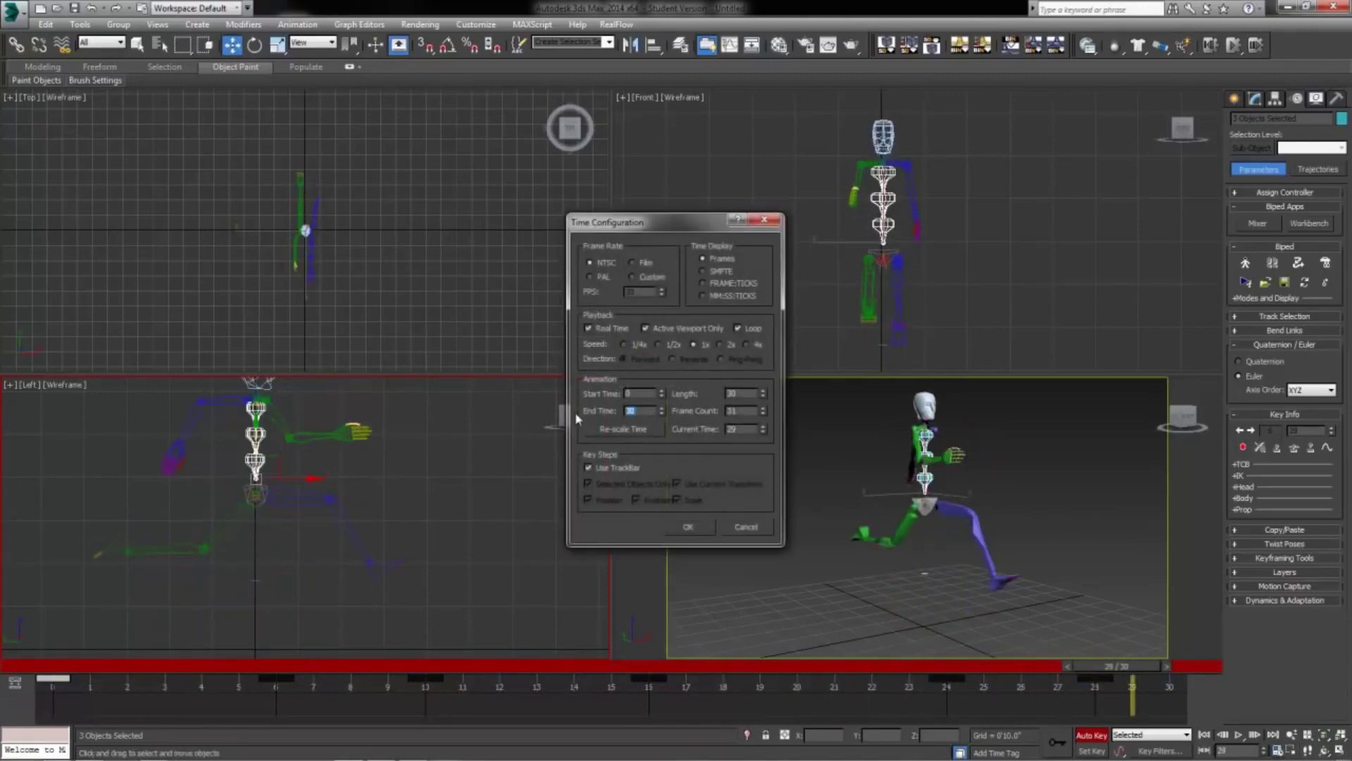
type("28")
key("Return")
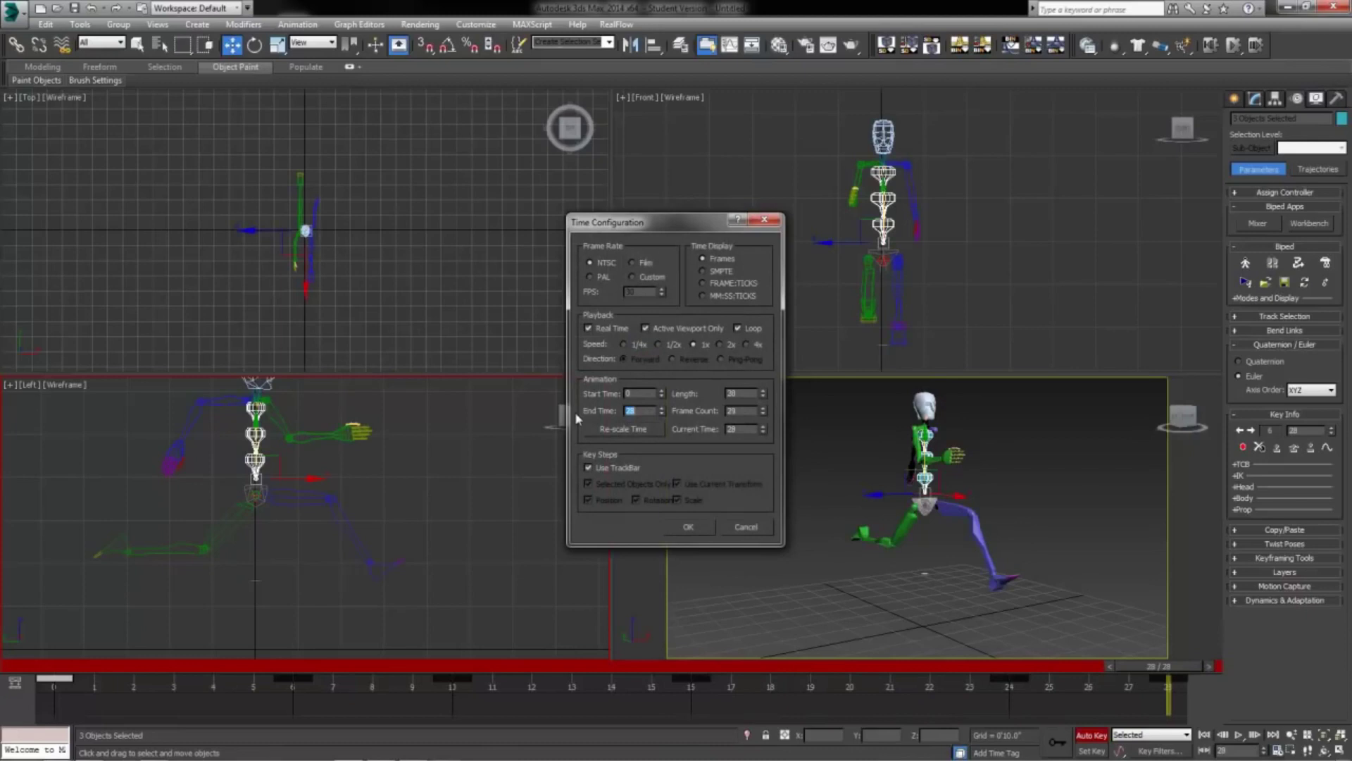
left_click(688, 527)
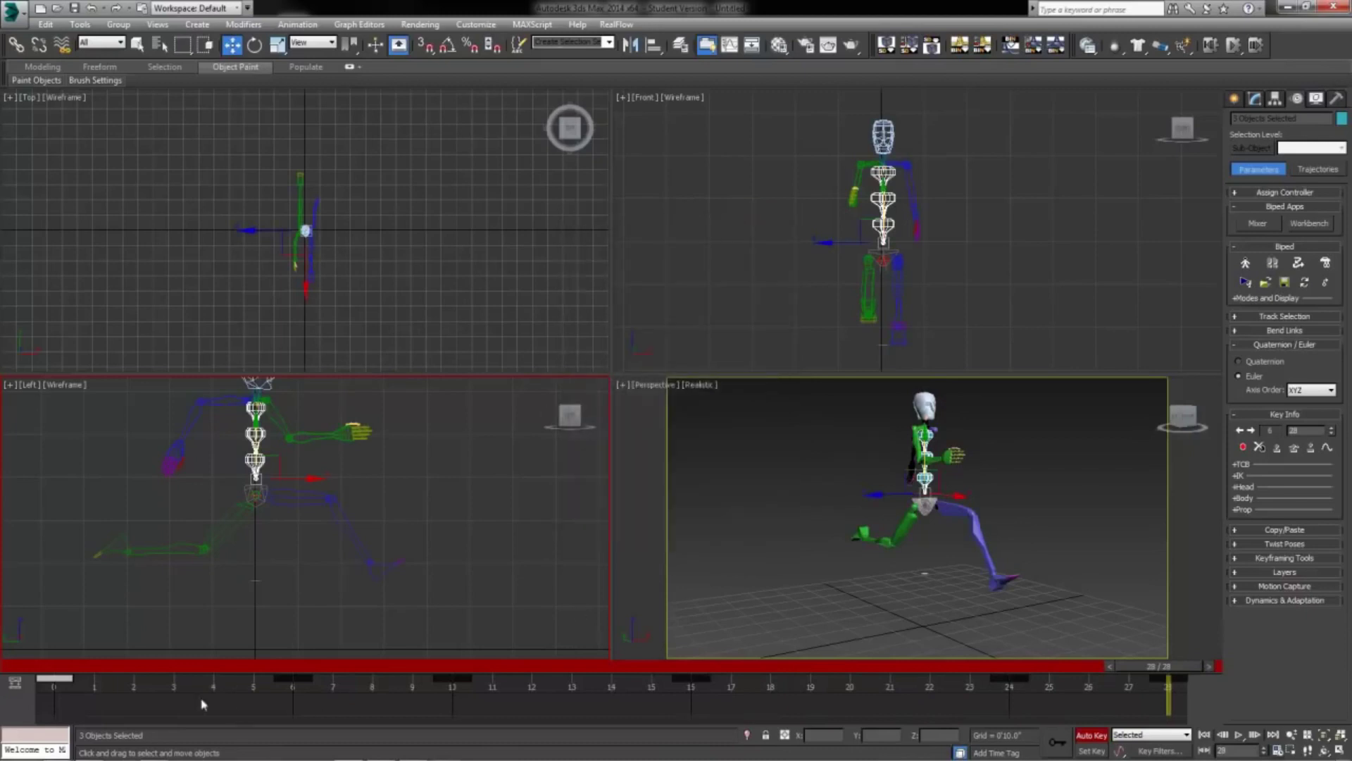
left_click(1239, 734)
right_click(1096, 543)
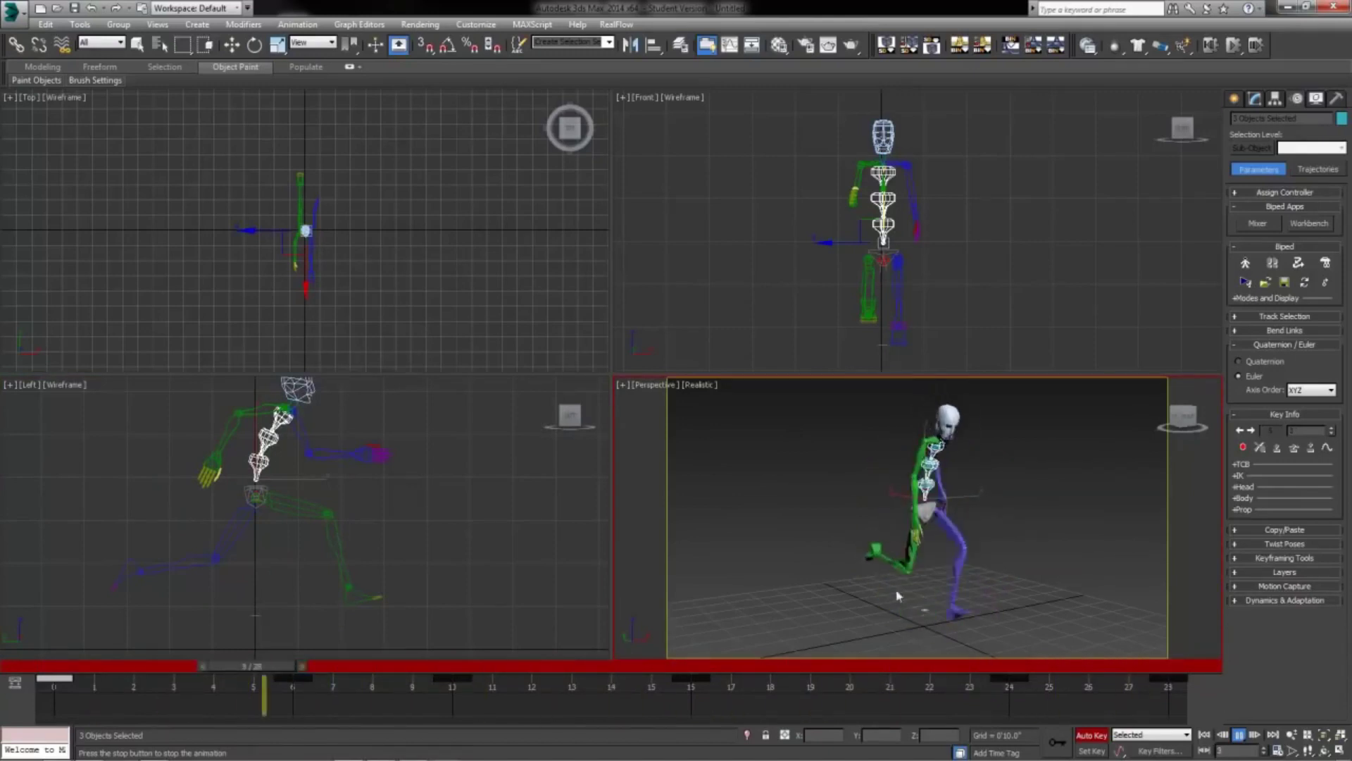
Select the left foot in the Left view and lower it to the ground line at frame 5
left_click(54, 669)
left_click_drag(54, 667, 326, 680)
key("w")
right_click(298, 627)
left_click(298, 628)
left_click(302, 630)
middle_click_drag(348, 600, 374, 526)
left_click_drag(301, 668, 371, 667)
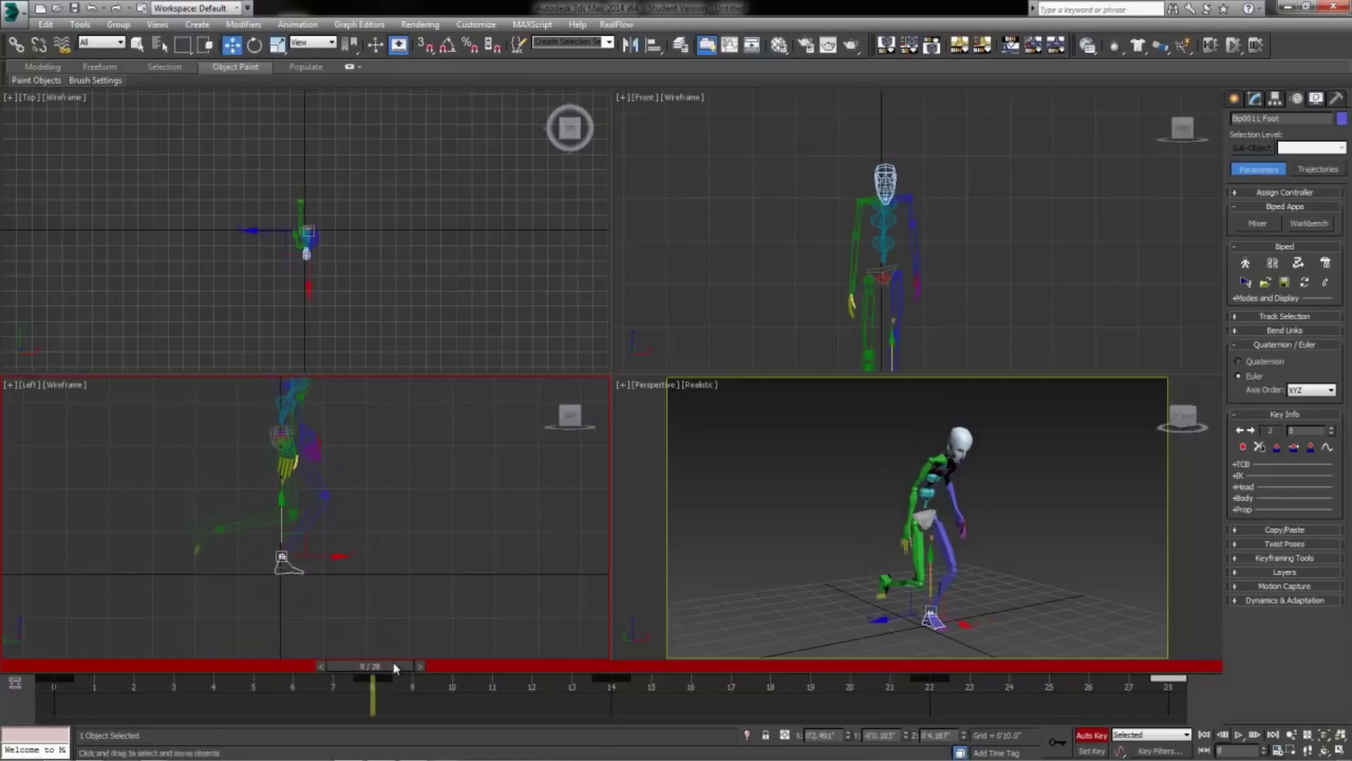
left_click_drag(392, 668, 263, 676)
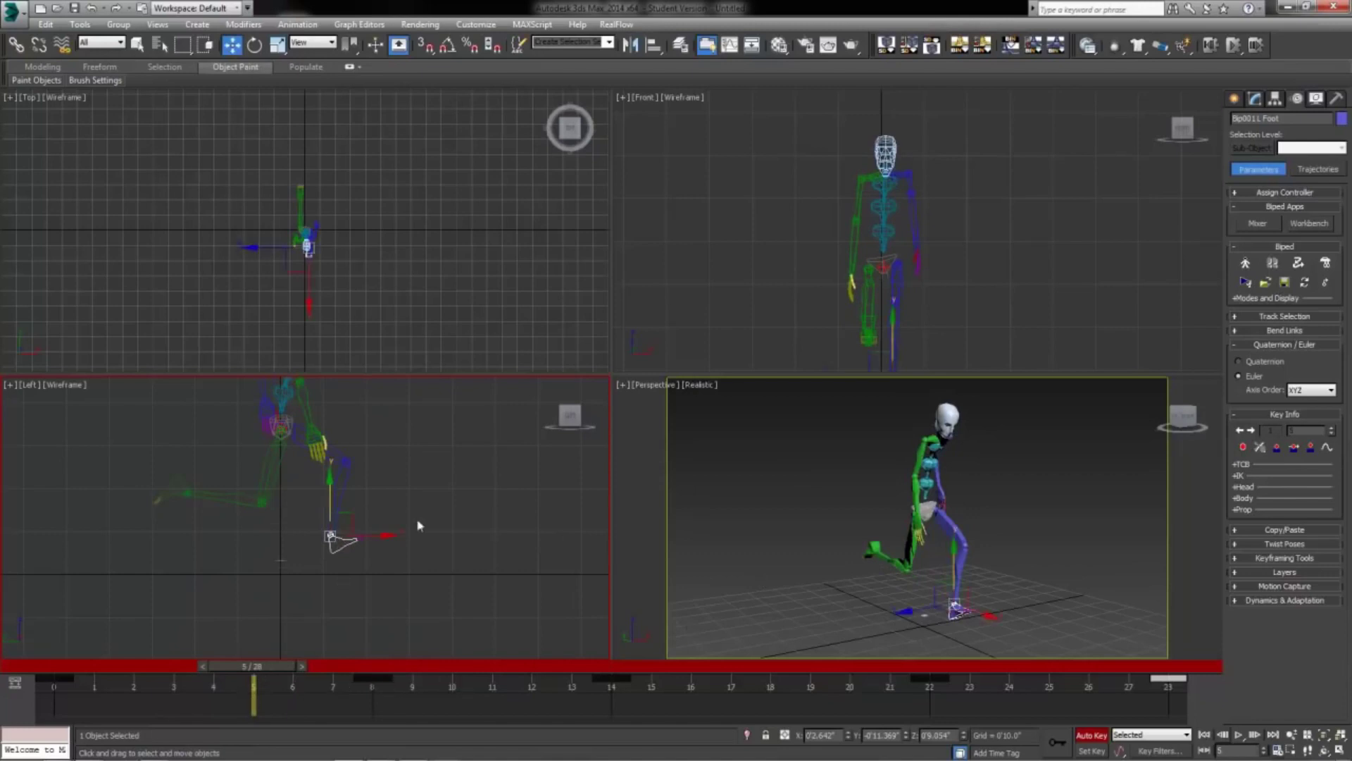
left_click_drag(320, 489, 320, 585)
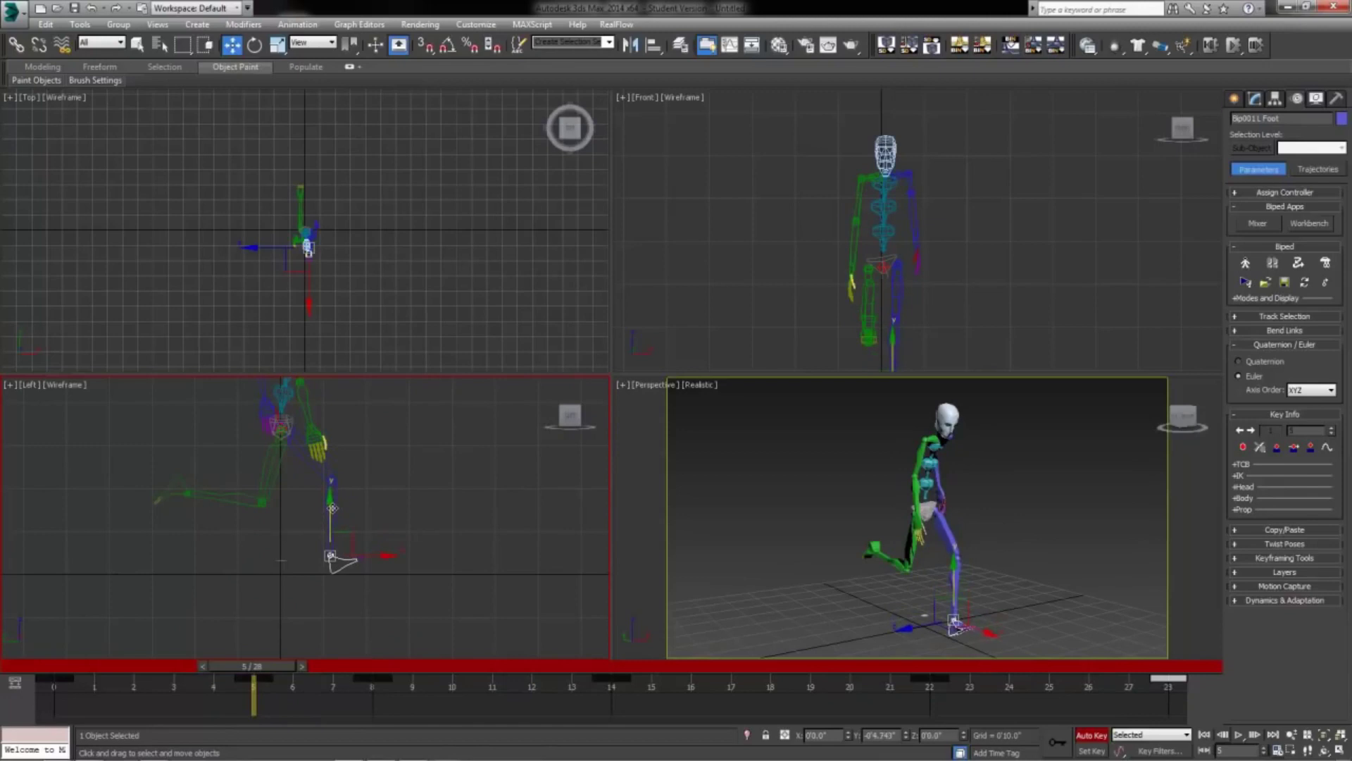
Go to frame 19, select the right foot in the Left view and lower it to the ground line
scroll(320, 595, "up", 4)
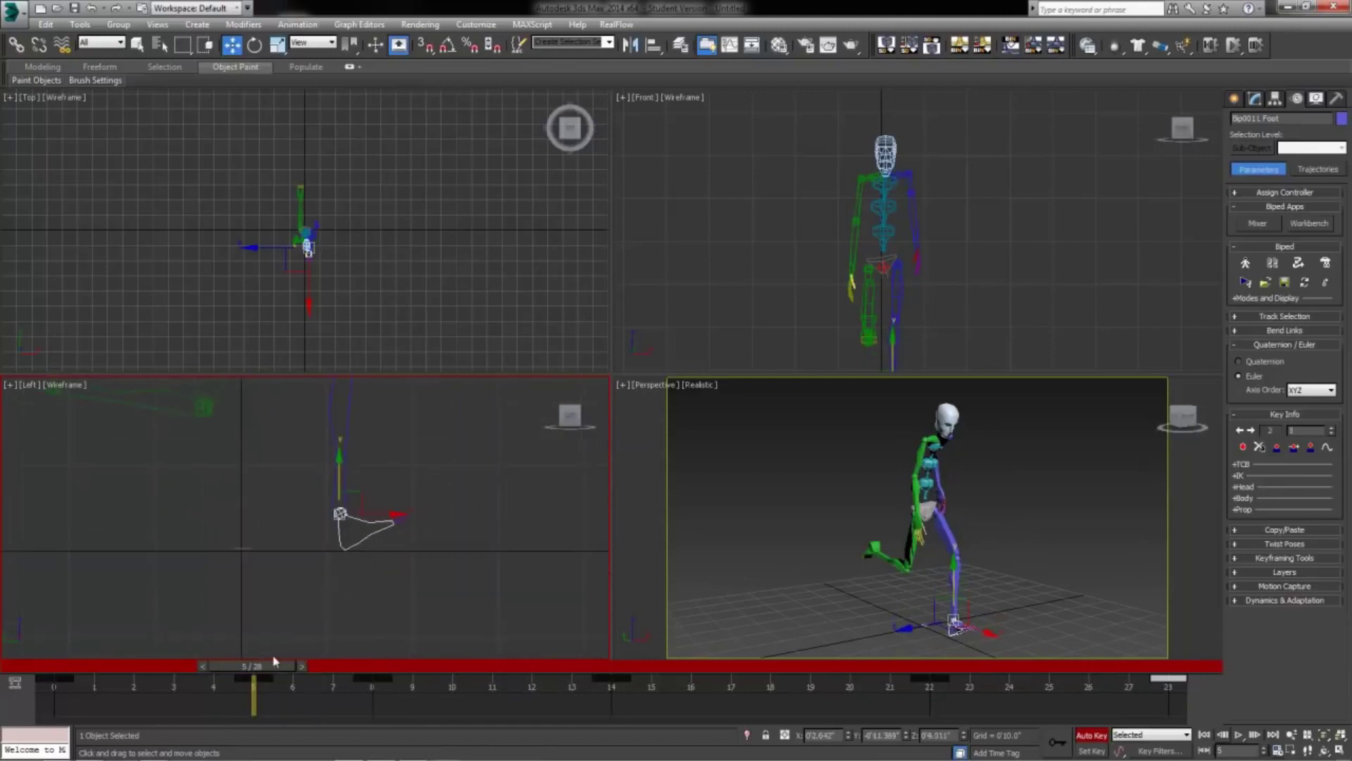
left_click_drag(254, 668, 801, 729)
key("w")
left_click(386, 459)
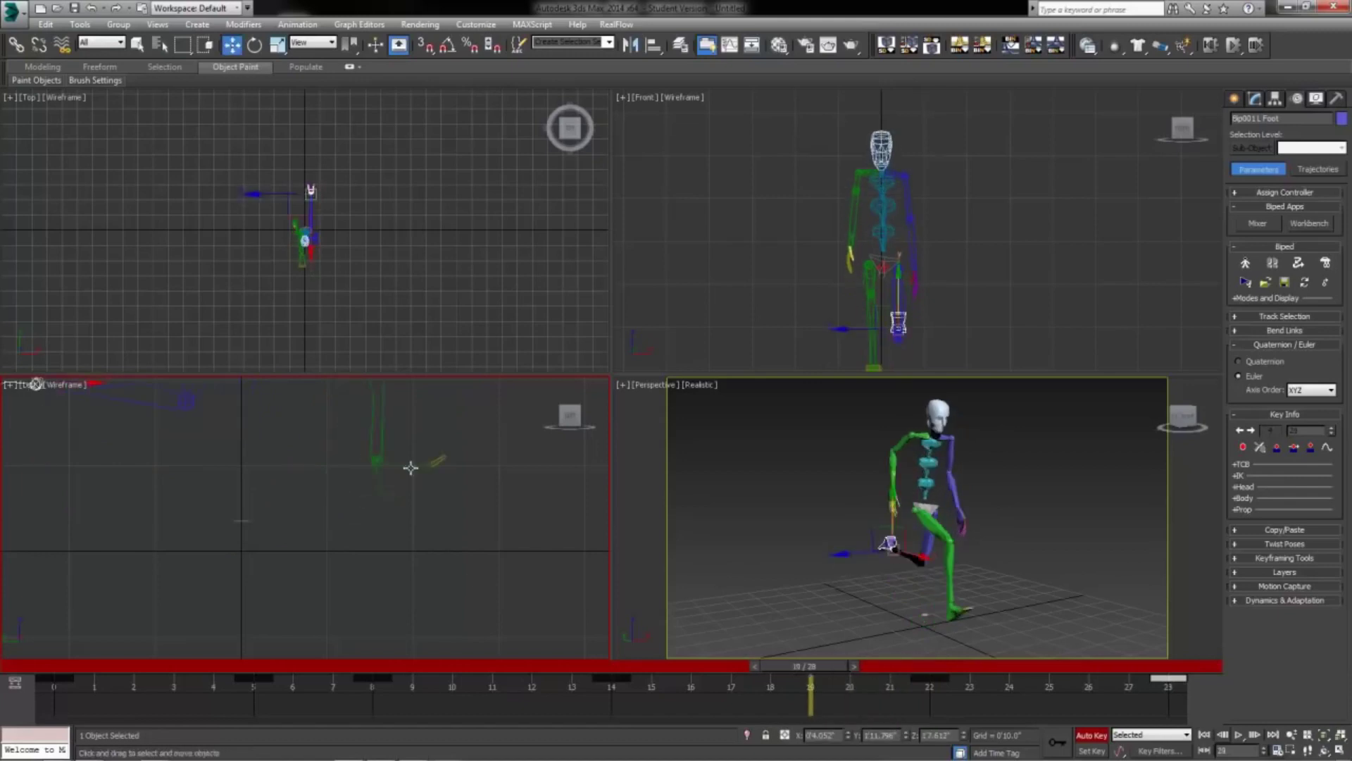
left_click_drag(379, 411, 377, 468)
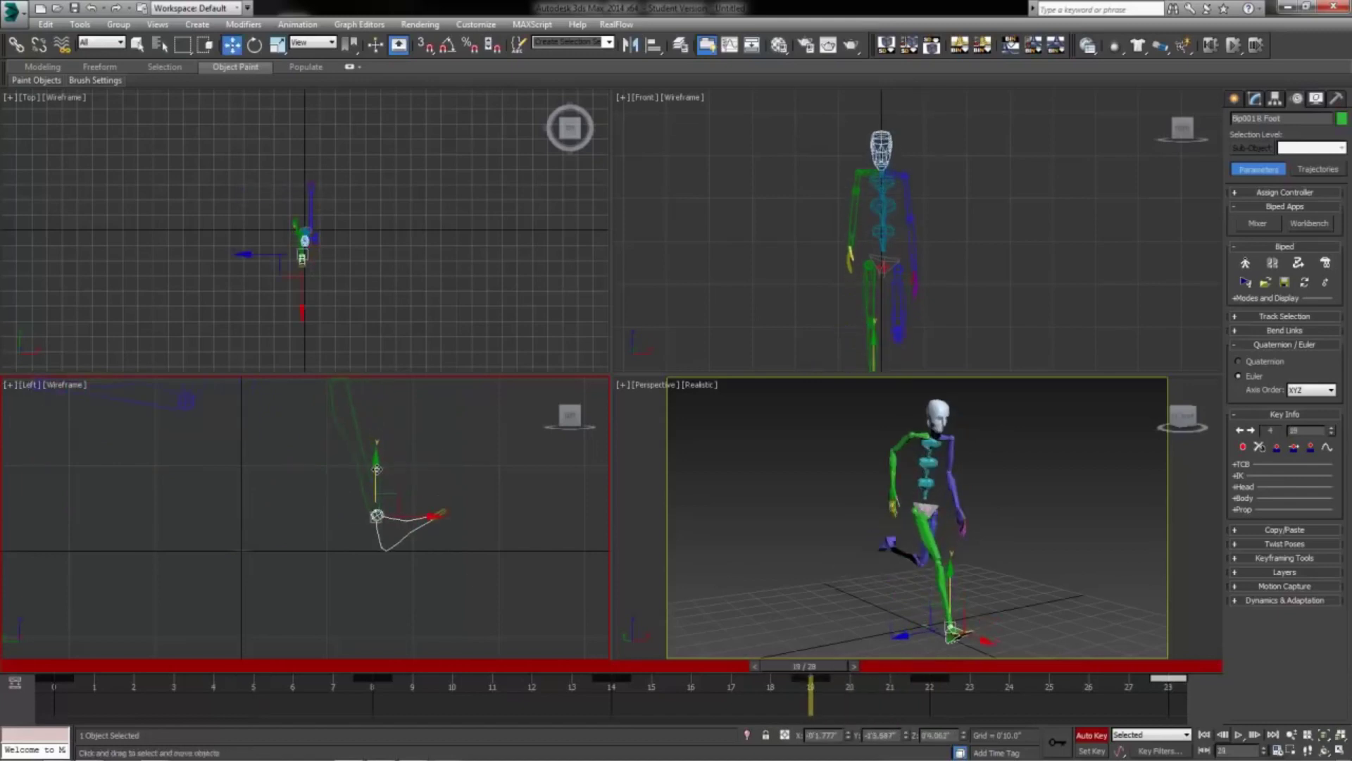
Set a planted key for the left foot at frame 5 and for the right foot at frame 19
left_click_drag(811, 667, 261, 679)
key("w")
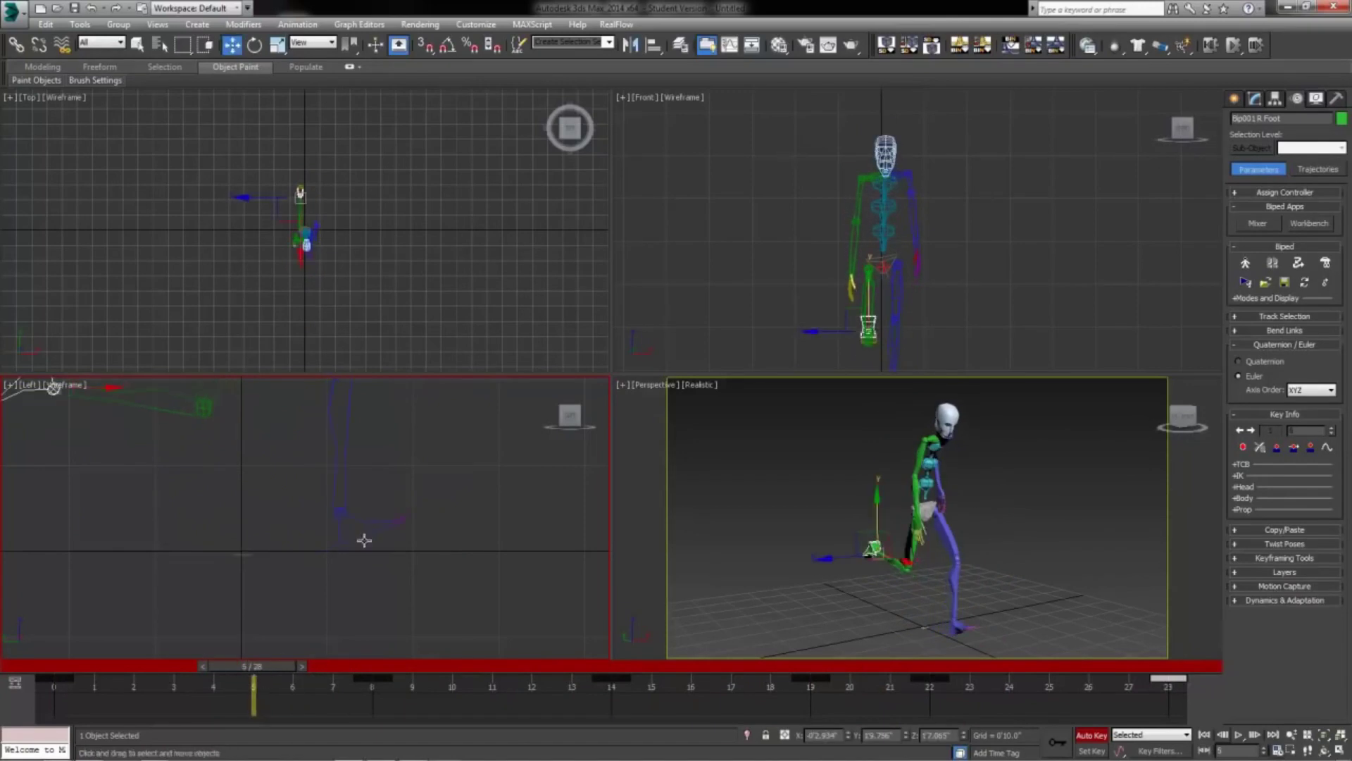
left_click(364, 540)
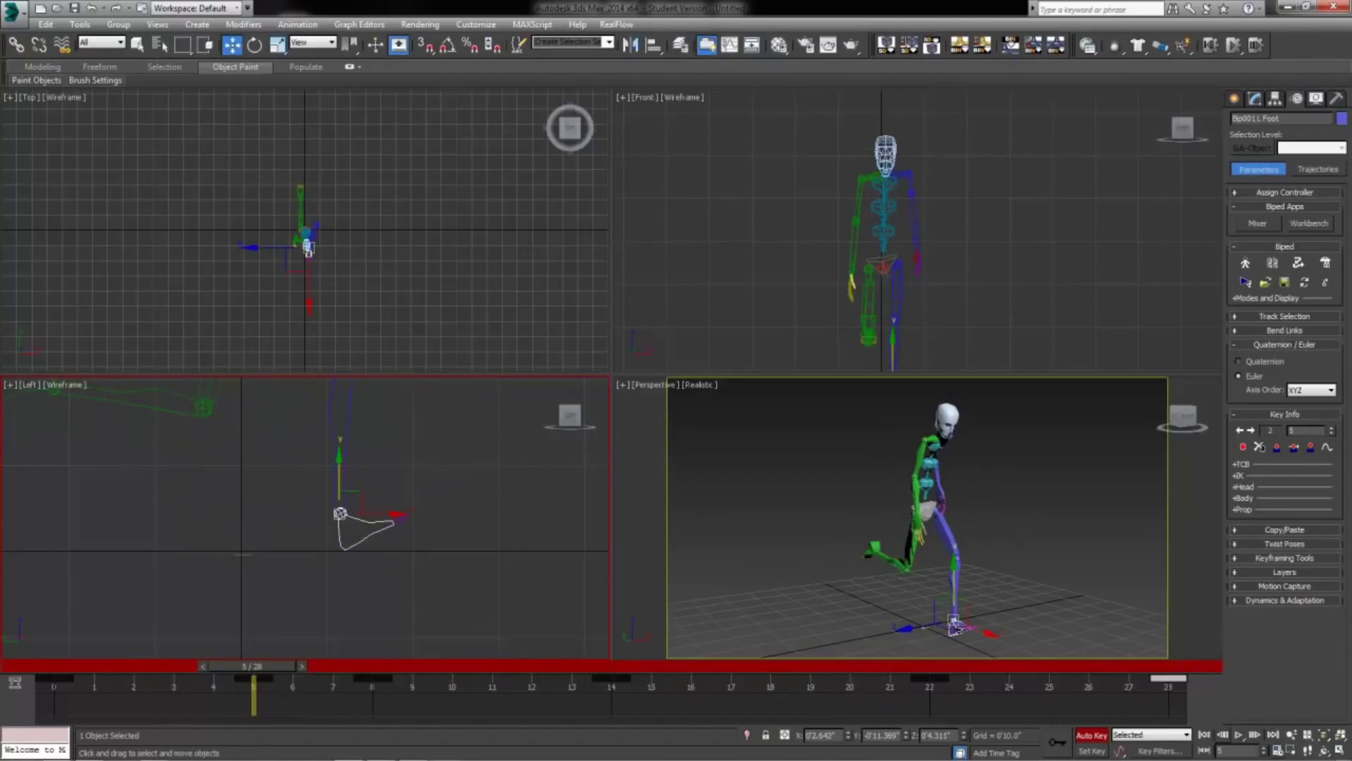
left_click(1280, 451)
left_click(1280, 451)
left_click_drag(264, 672, 810, 669)
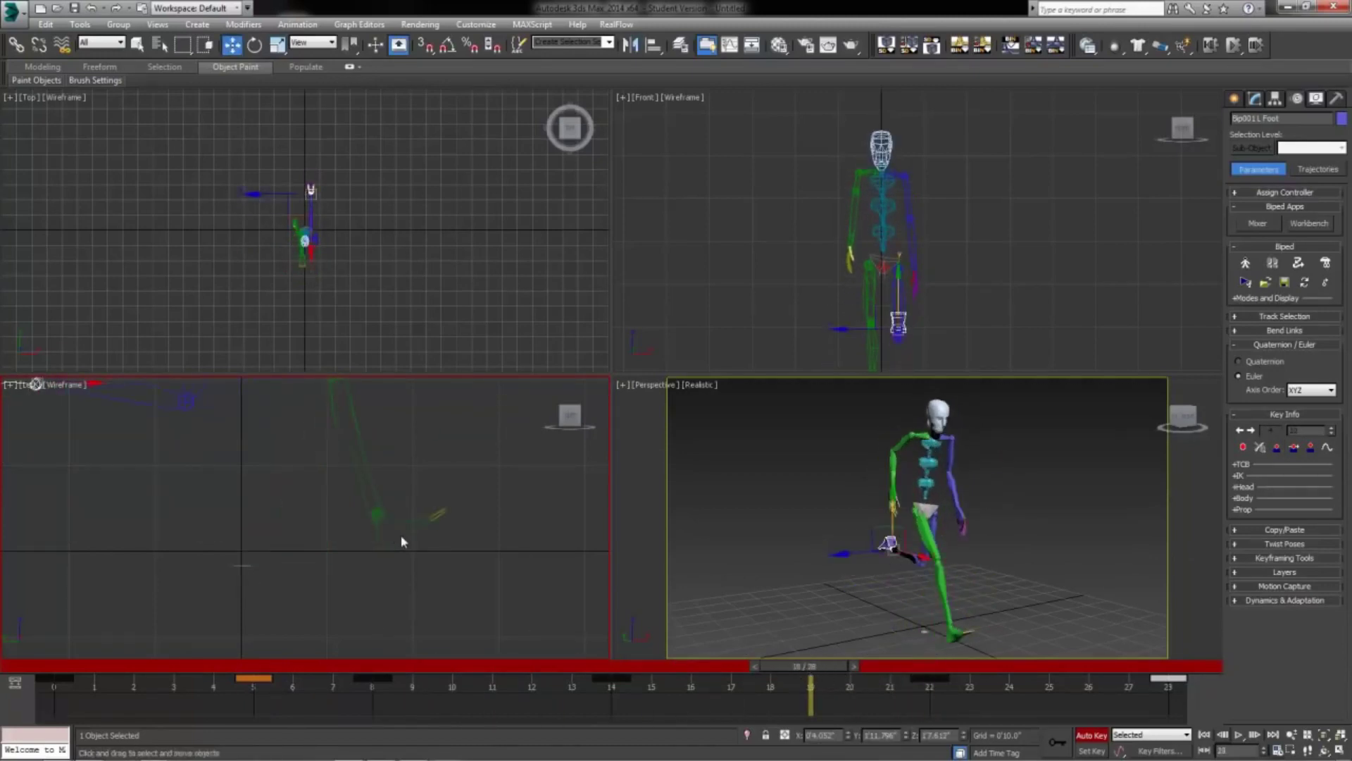
left_click(377, 514)
left_click(1278, 448)
Select the left foot and rotate it about 22 degrees in the Left view at frame 6 so the sole lies flat
left_click_drag(822, 667, 364, 684)
key("w")
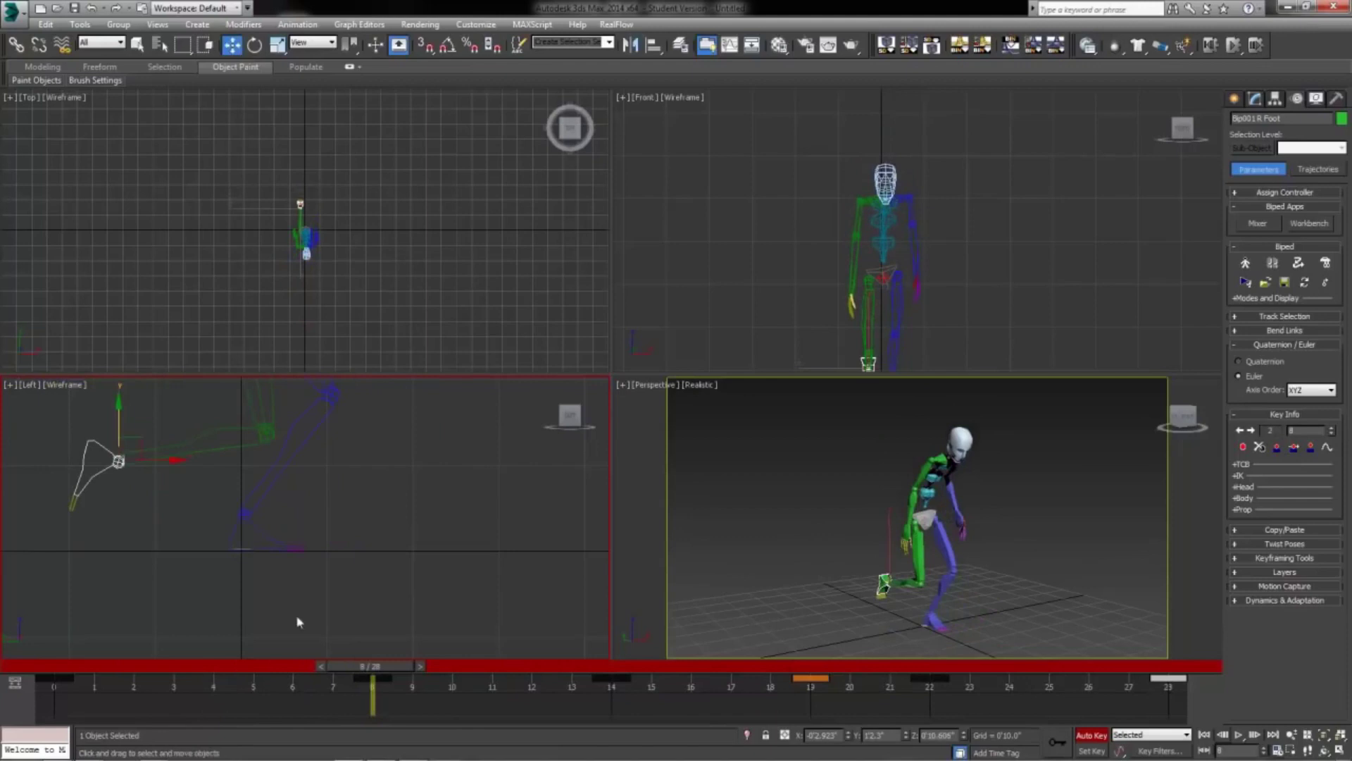
left_click(253, 547)
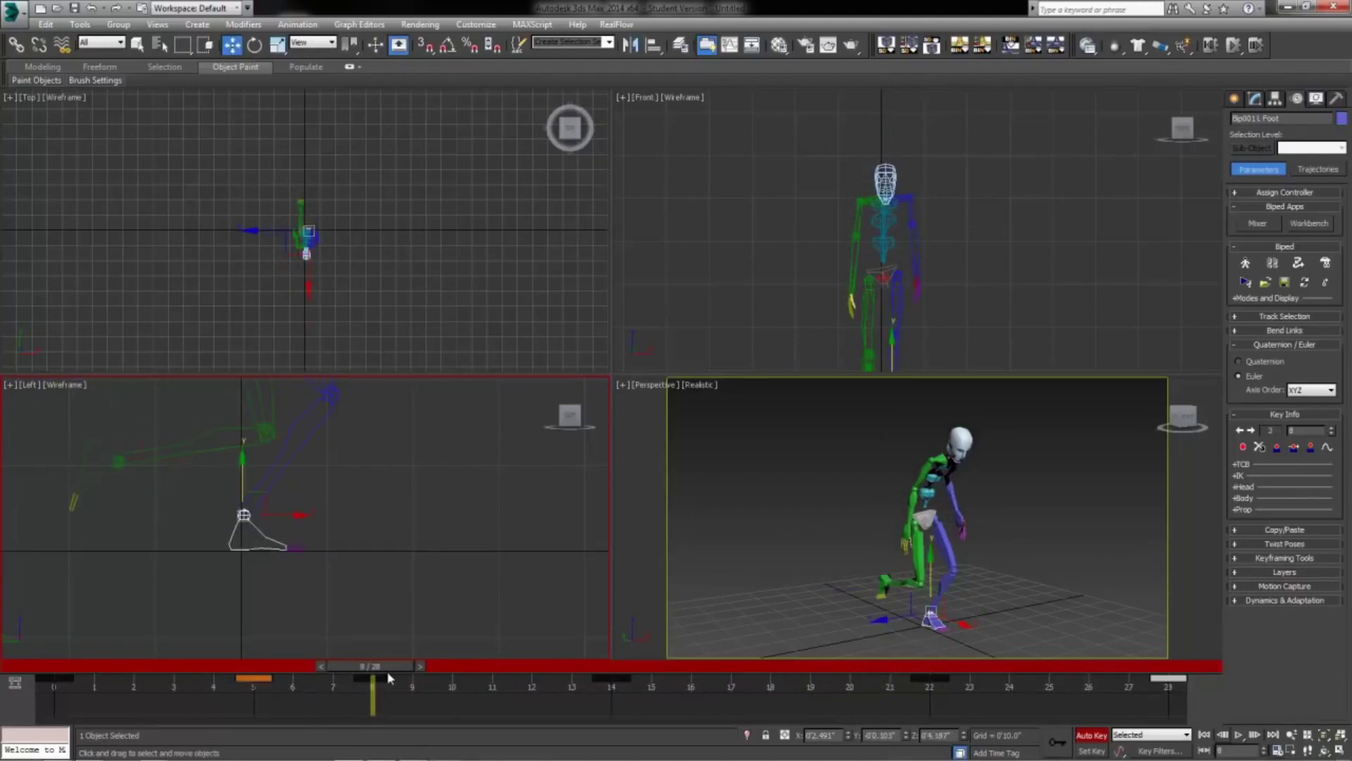
left_click_drag(386, 670, 321, 672)
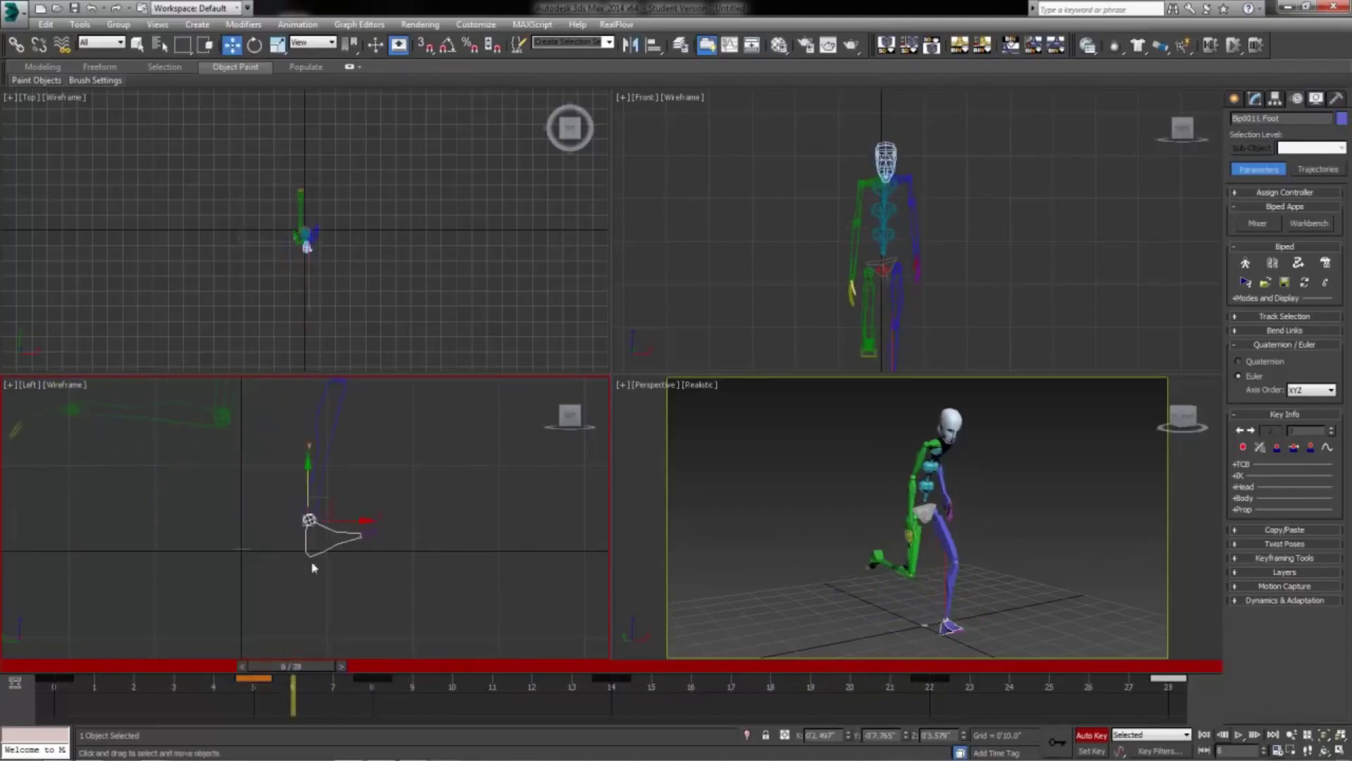
left_click(258, 46)
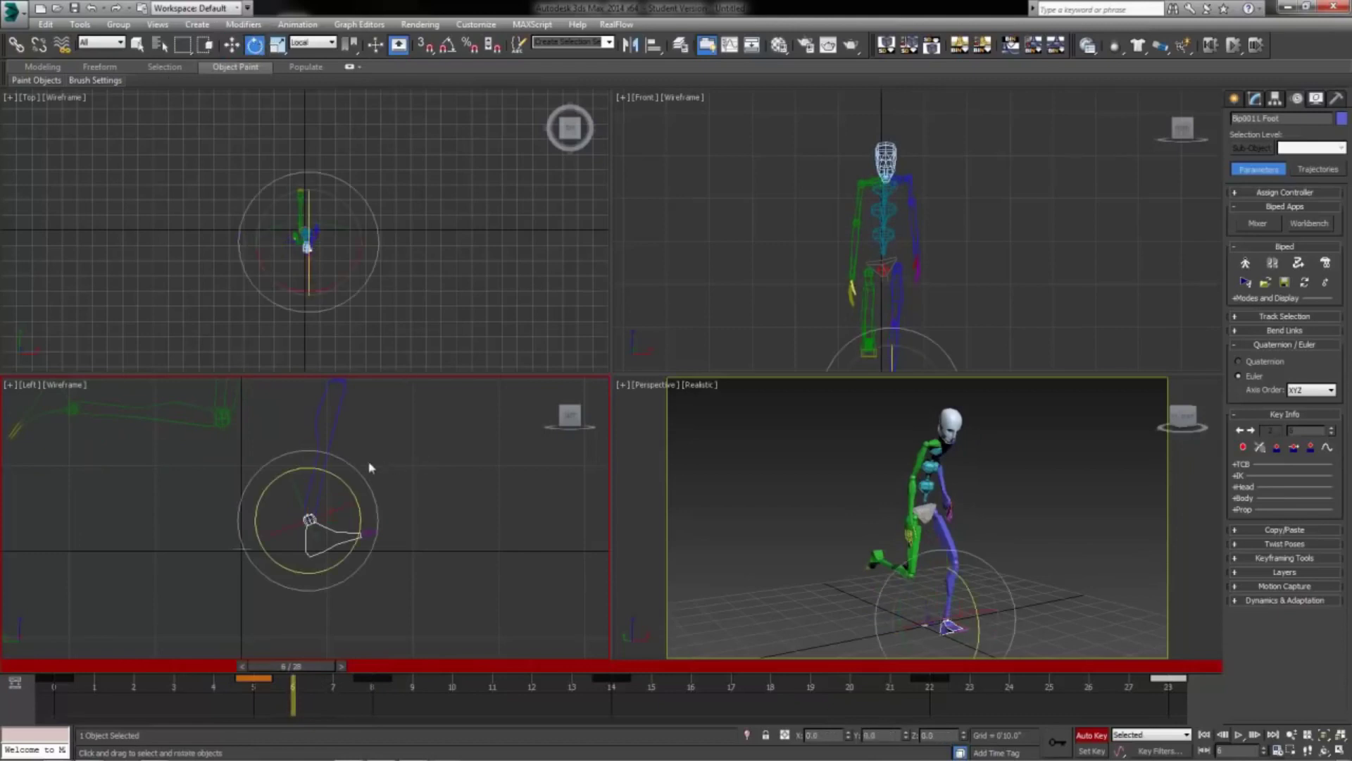
left_click_drag(361, 534, 358, 493)
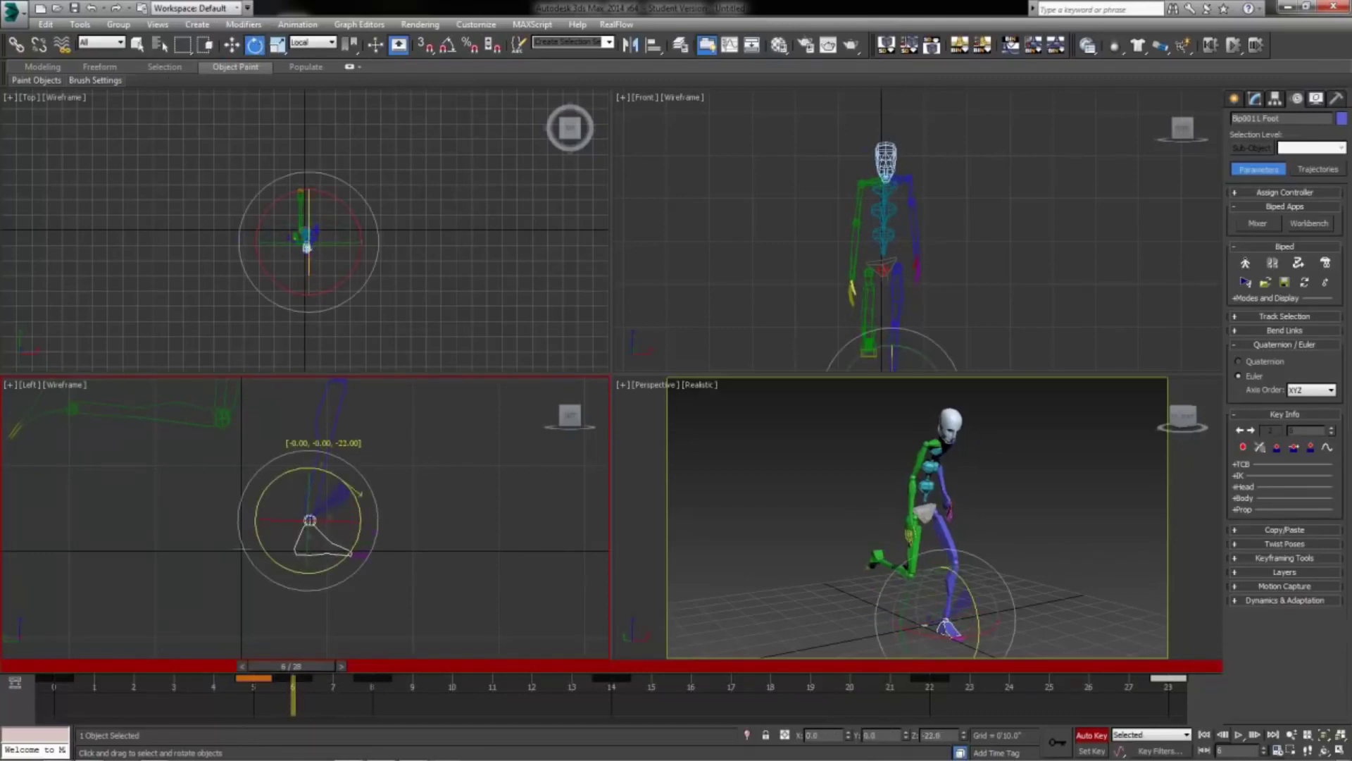
Raise the left foot slightly onto the ground line at frame 6 and set a sliding key for it
left_click(232, 45)
left_click_drag(311, 504, 312, 497)
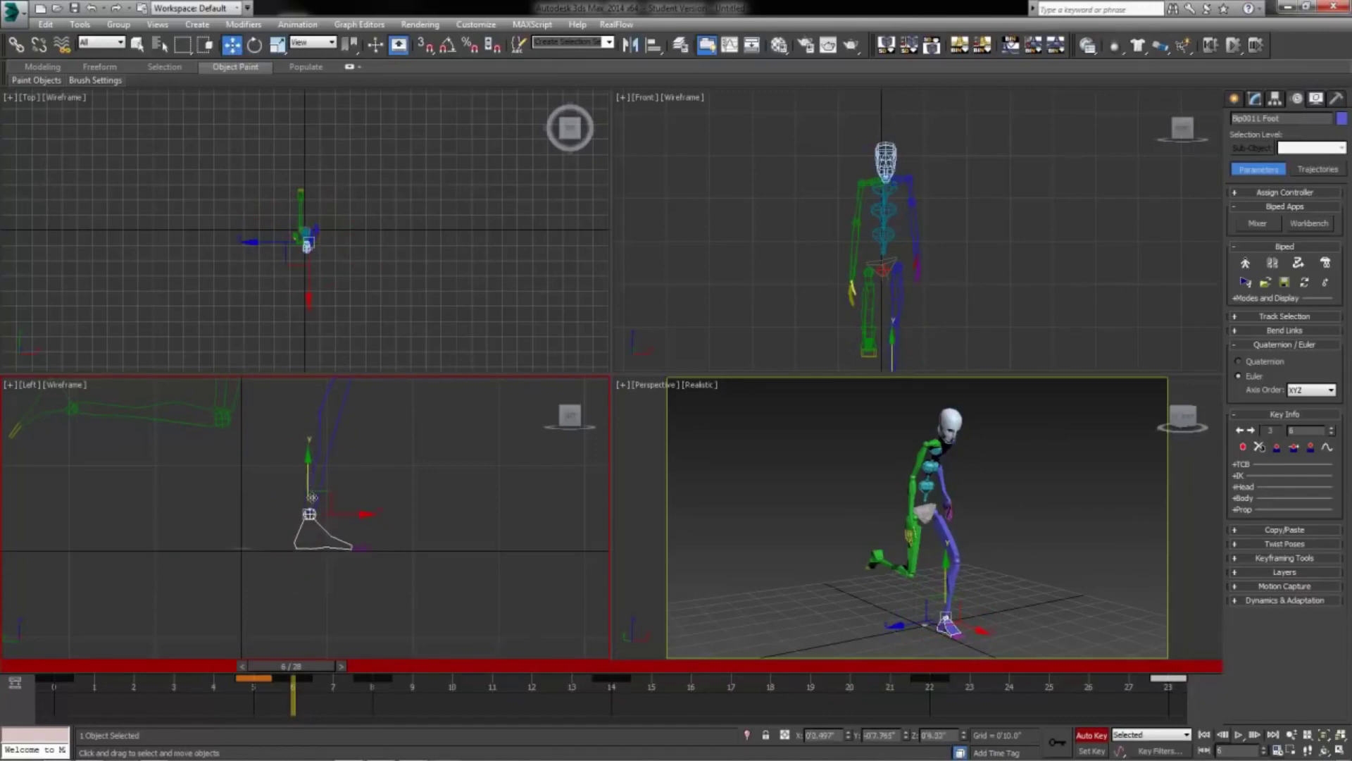
left_click(1294, 447)
Go to frame 8 and set a sliding key for the left foot
left_click_drag(310, 669, 387, 684)
key("w")
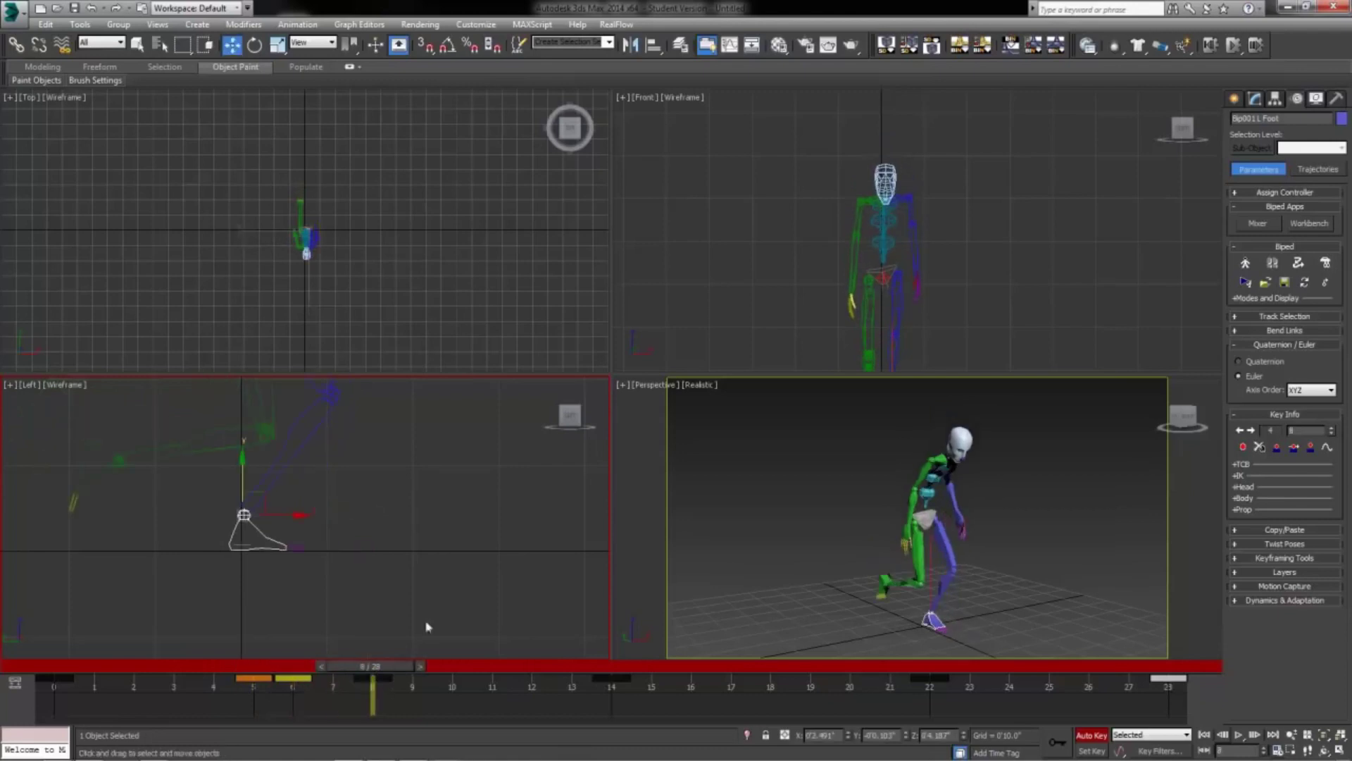
left_click(1292, 448)
mouse_move(384, 666)
left_mouse_down()
mouse_move(271, 672)
mouse_move(375, 676)
left_mouse_up()
key("w")
key("w")
key("q")
key("w")
left_click(1300, 450)
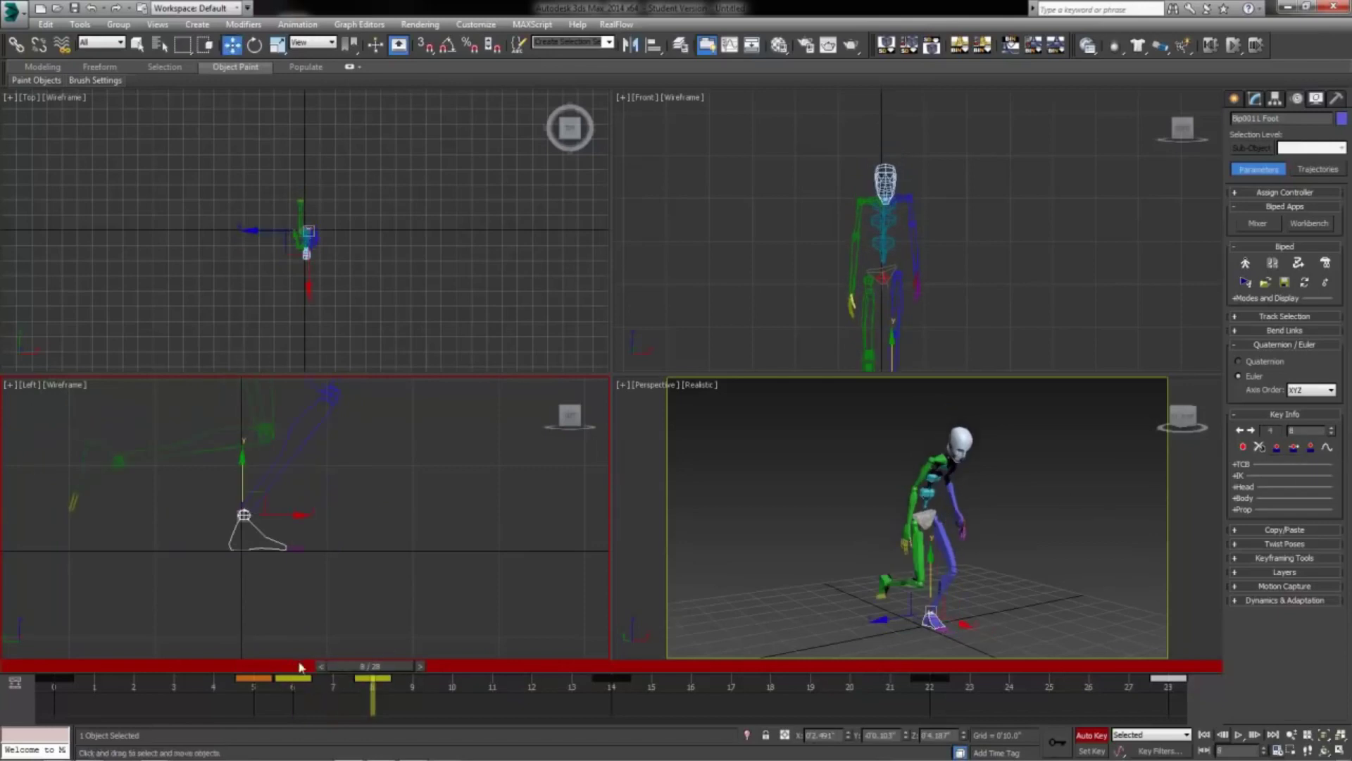
At frame 20, rotate the right foot flat, align it with the ground line and set a sliding key
left_click_drag(365, 669, 853, 672)
left_click(262, 537)
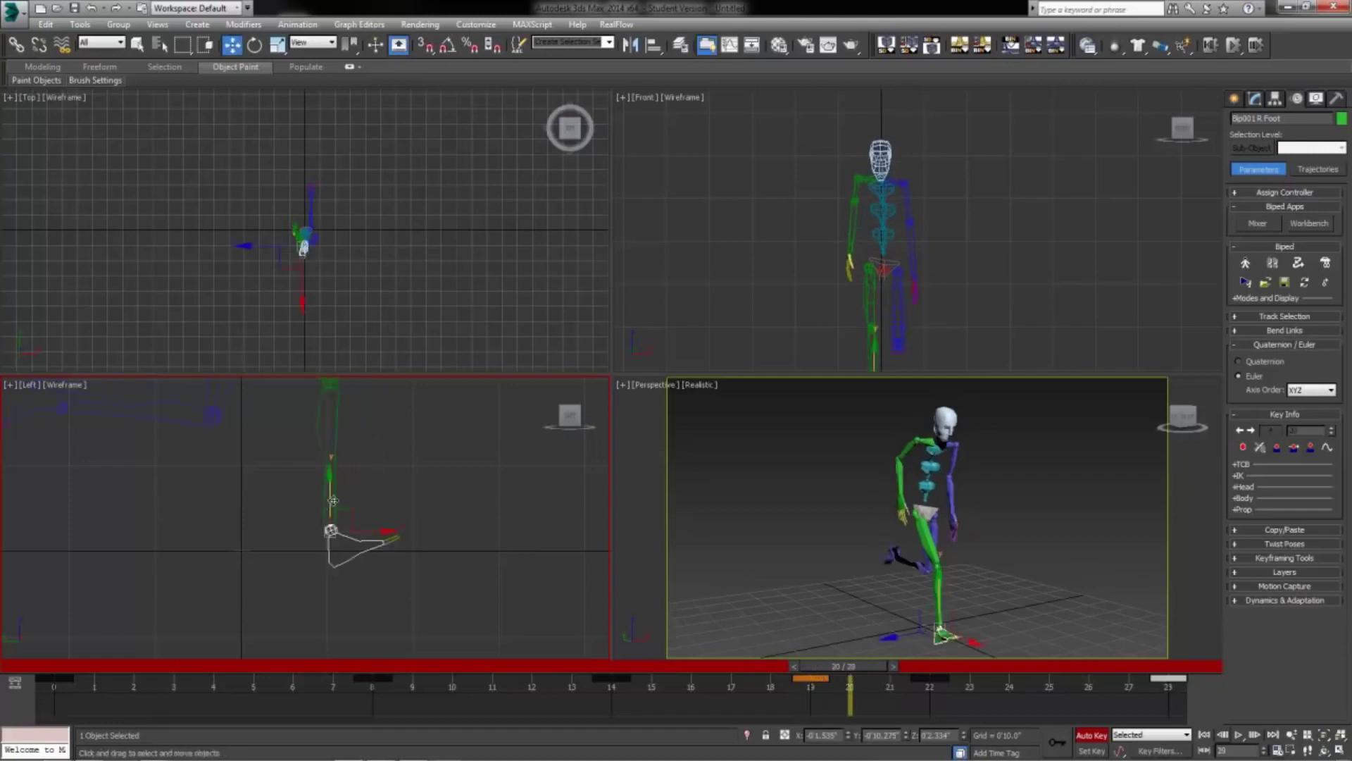
left_click(254, 44)
left_click_drag(368, 493, 391, 520)
left_click(232, 45)
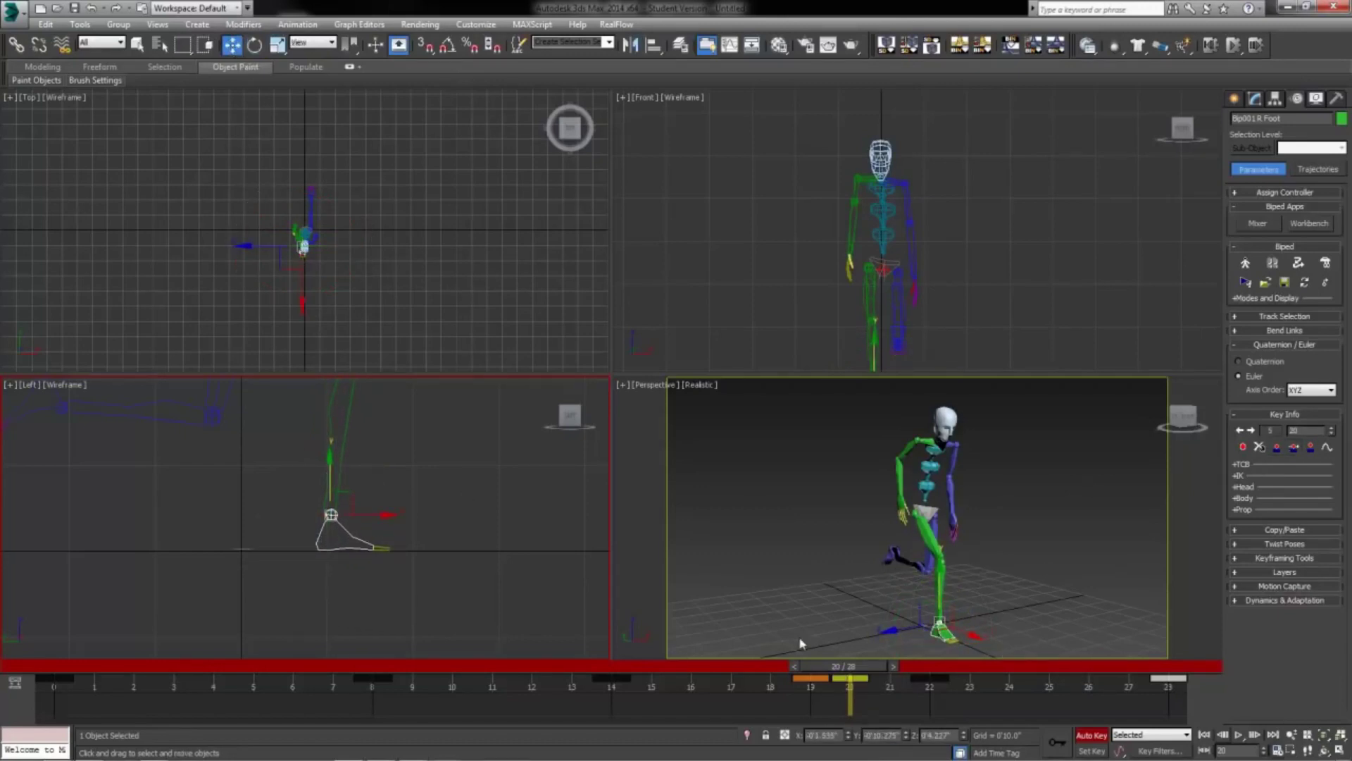
Set a sliding key for the right foot at frame 22, then return to frame 0 and turn off Auto Key
left_click_drag(846, 668, 918, 669)
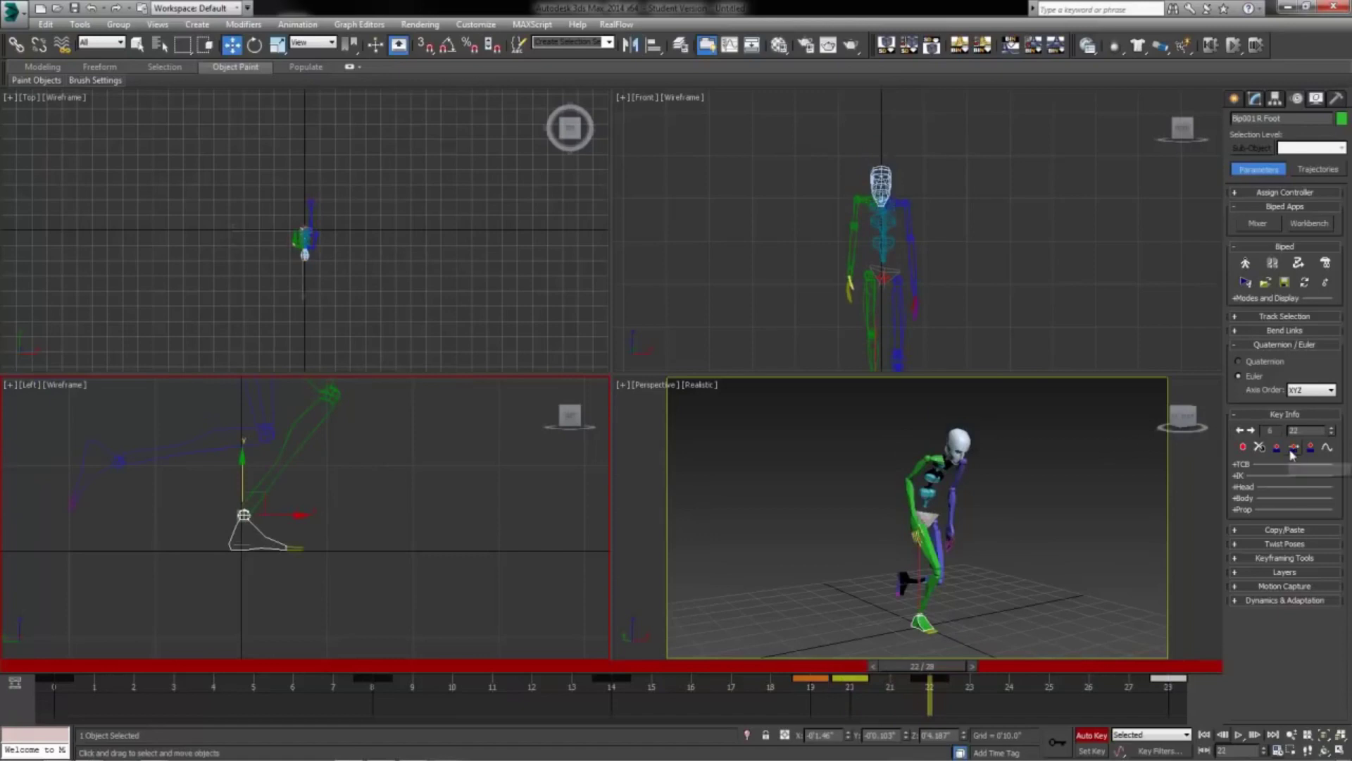
mouse_move(930, 669)
left_mouse_down()
mouse_move(890, 669)
mouse_move(924, 675)
left_mouse_up()
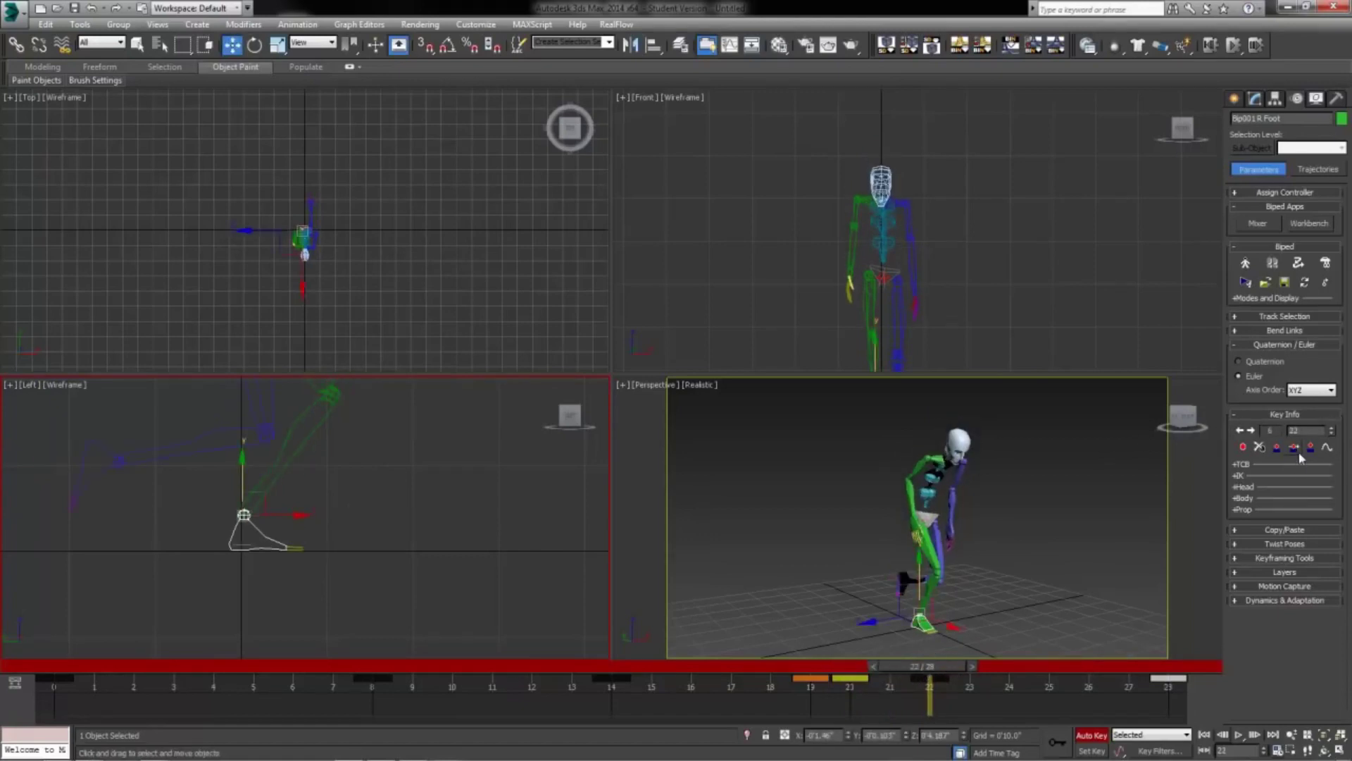
left_click_drag(936, 668, 890, 673)
left_click_drag(966, 731, 42, 694)
left_click(1097, 736)
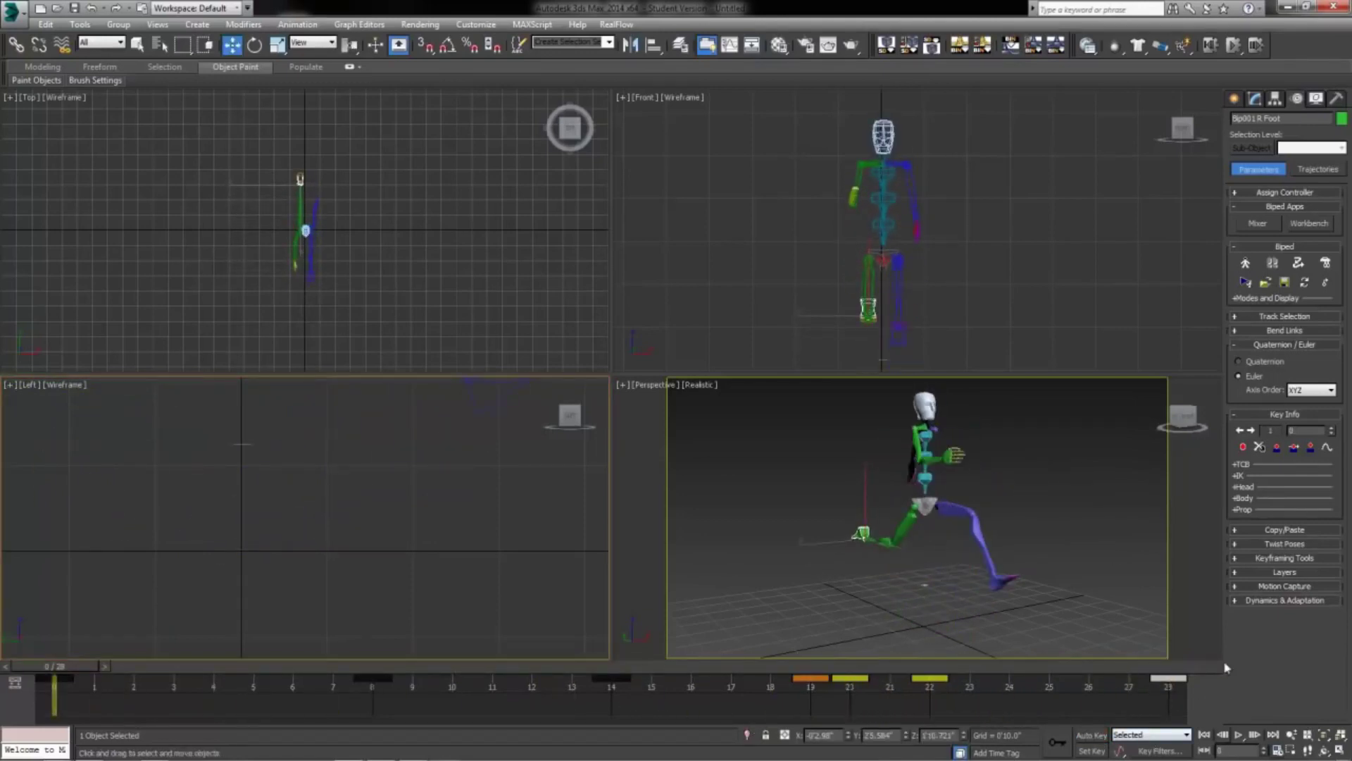
Extend the animation's end time to 30, select the whole biped and go to frame 30
left_click(1277, 751)
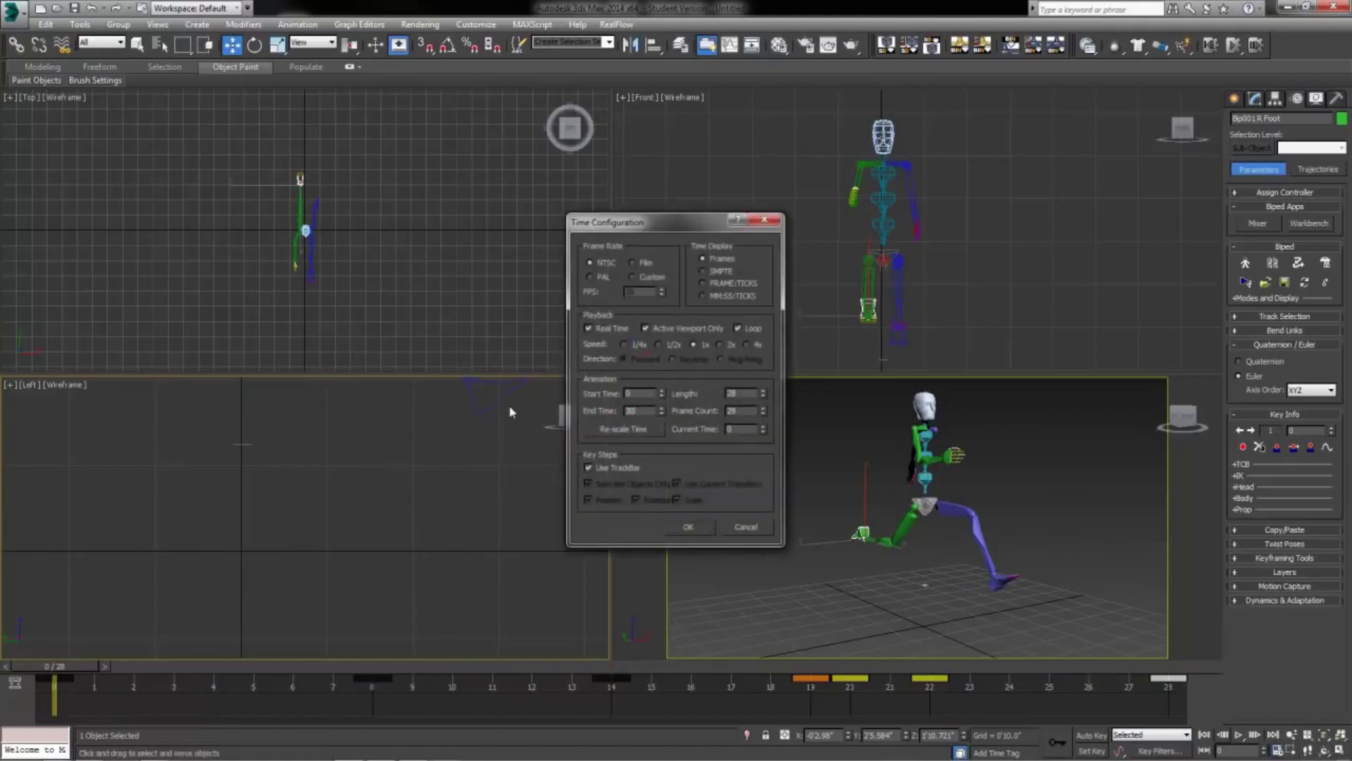
type("30")
key("Return")
left_click(697, 529)
left_click_drag(835, 404, 1084, 627)
left_click_drag(76, 670, 1123, 737)
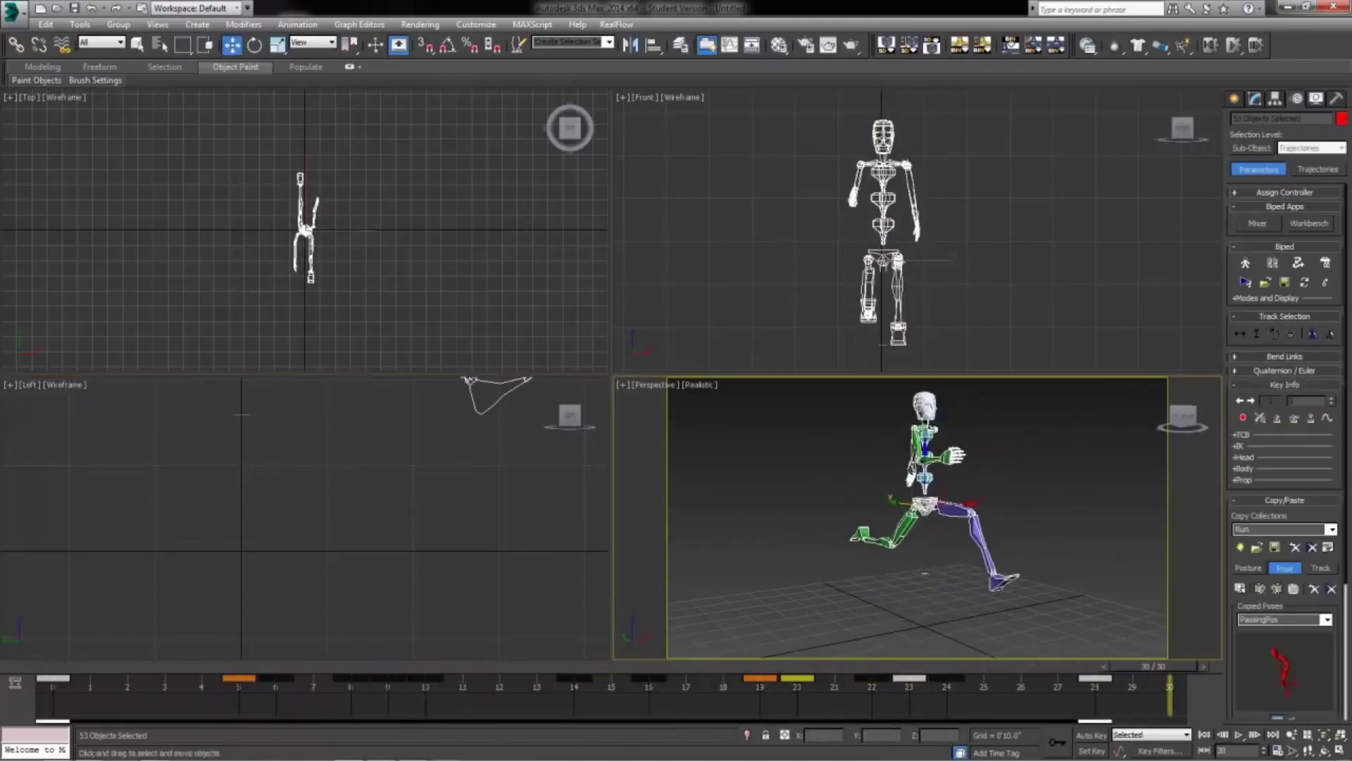
Set the animation's end time back to 28 and return to frame 0
left_click(1278, 751)
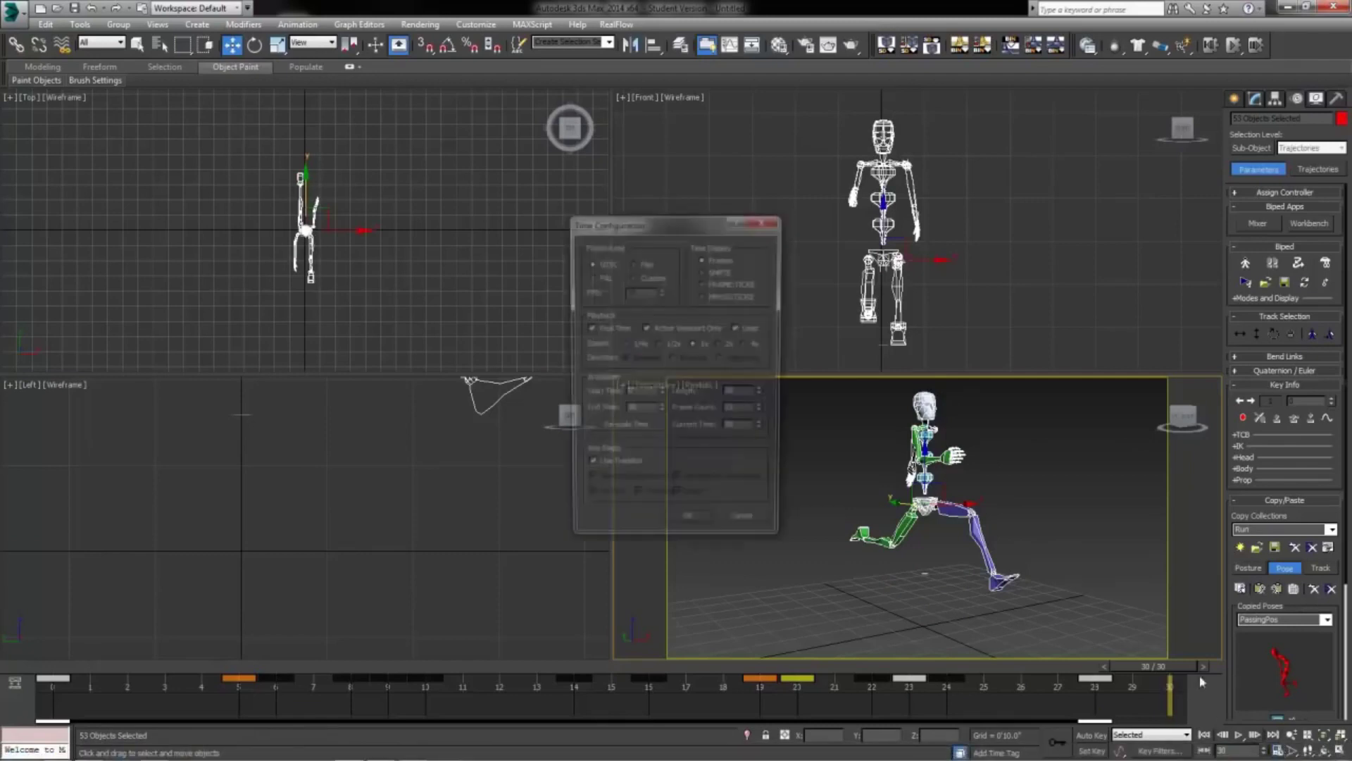
type("28")
key("Return")
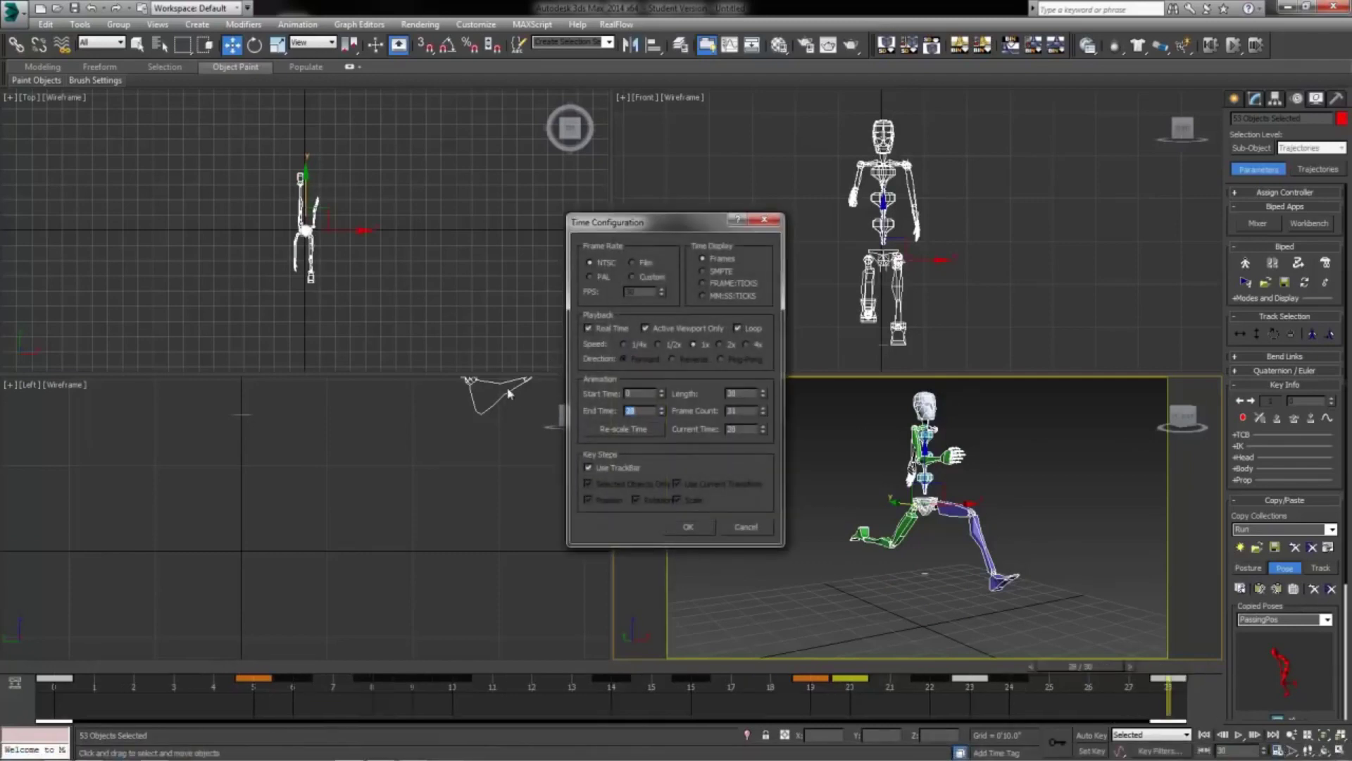
left_click(704, 523)
left_click_drag(1142, 670, 2, 612)
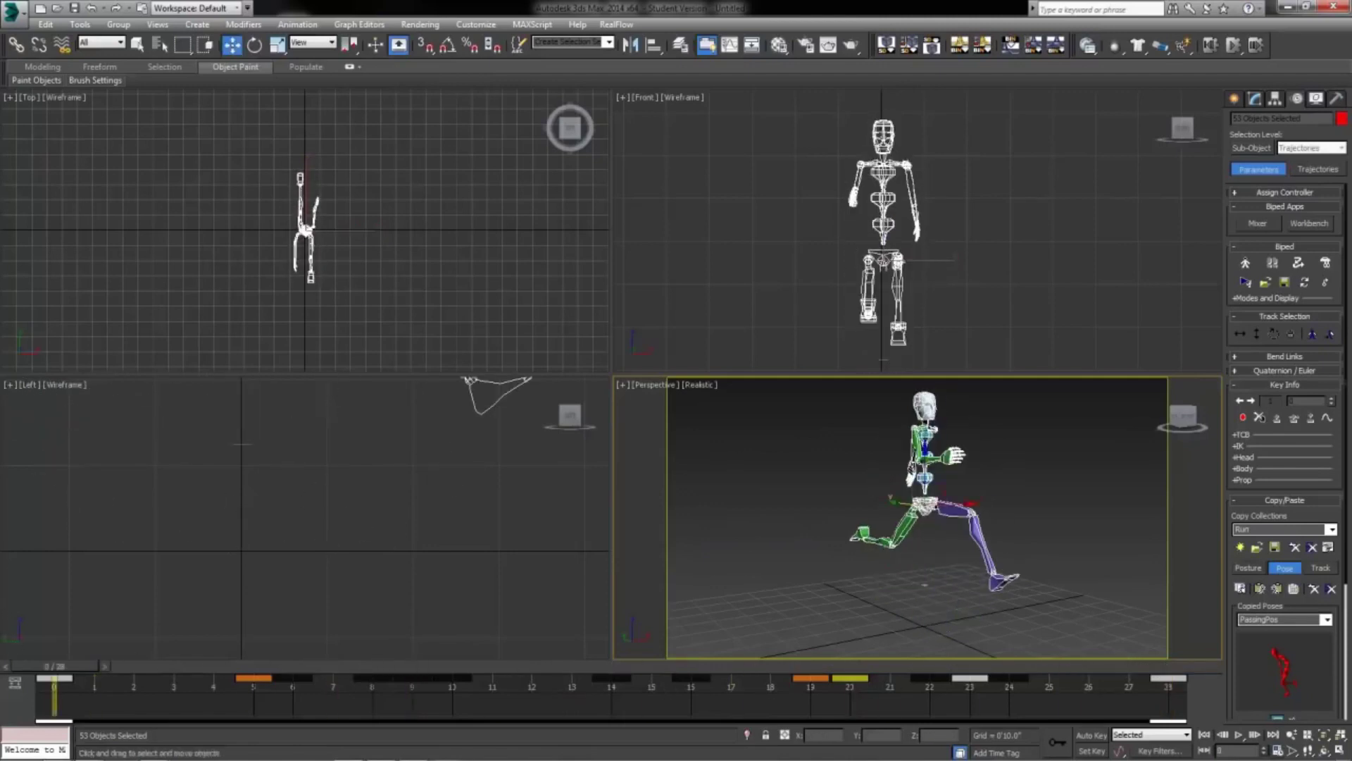
Select all of the biped's keys, try to shorten their range to end at about frame 26, and undo the change
left_click_drag(1173, 722, 949, 716)
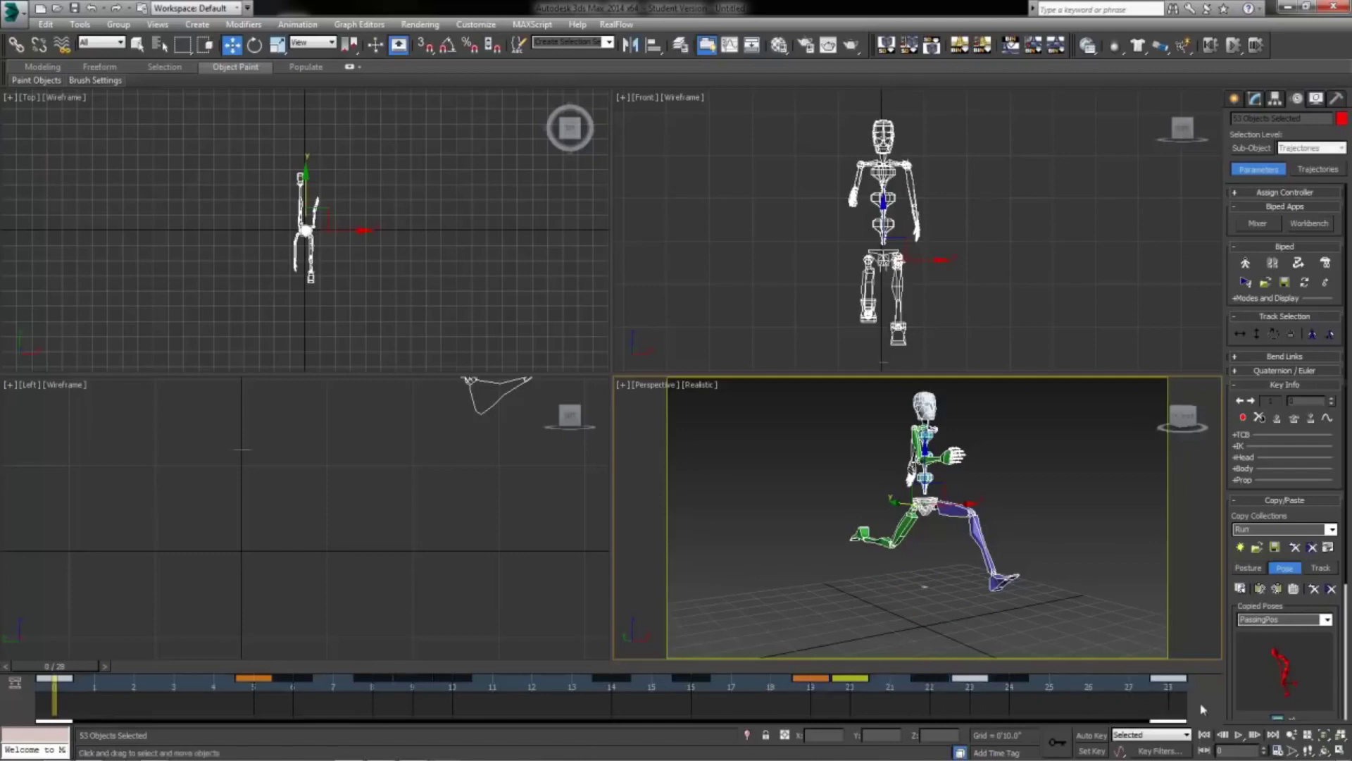
left_click_drag(770, 396, 1017, 548)
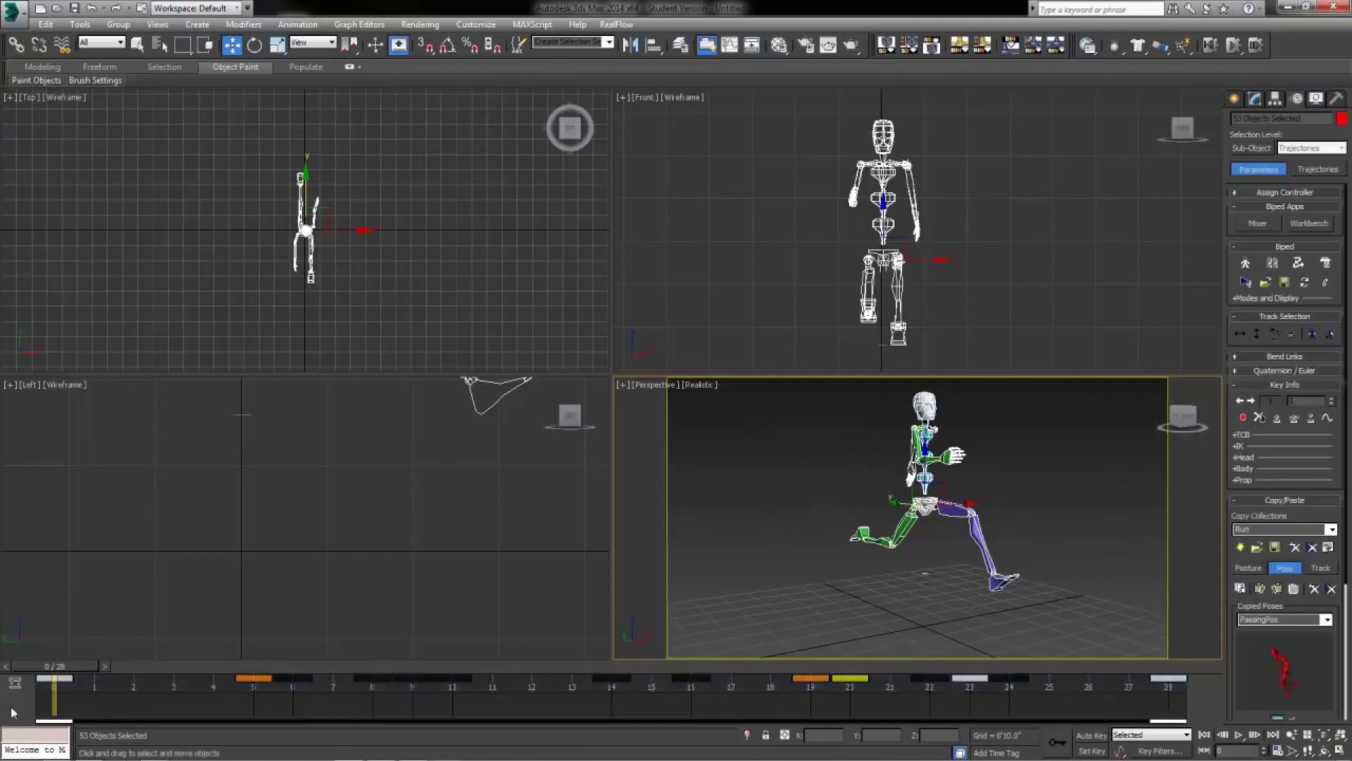
left_click_drag(1212, 689, 649, 653)
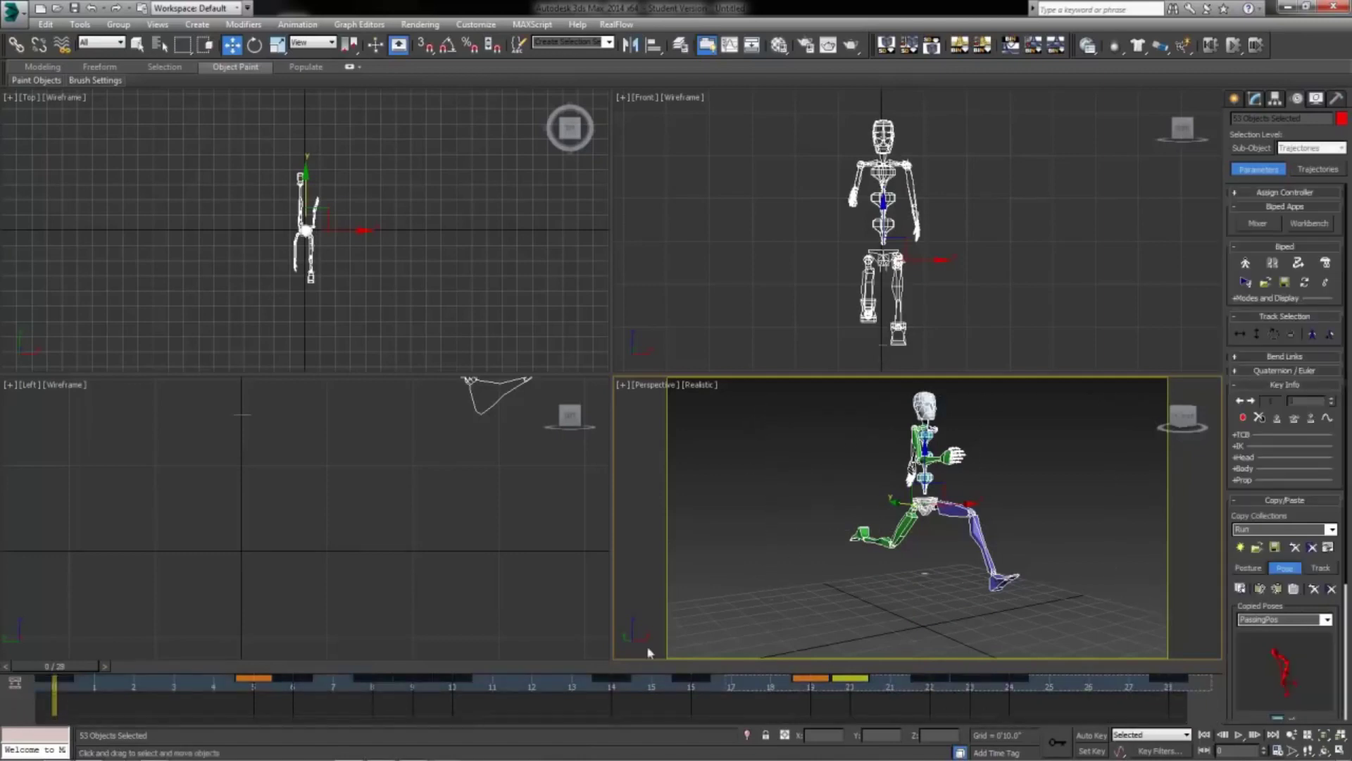
left_click_drag(2, 599, 1337, 700)
left_click_drag(1152, 721, 1063, 729)
left_click_drag(81, 662, 1112, 719)
key("w")
key("ctrl+z")
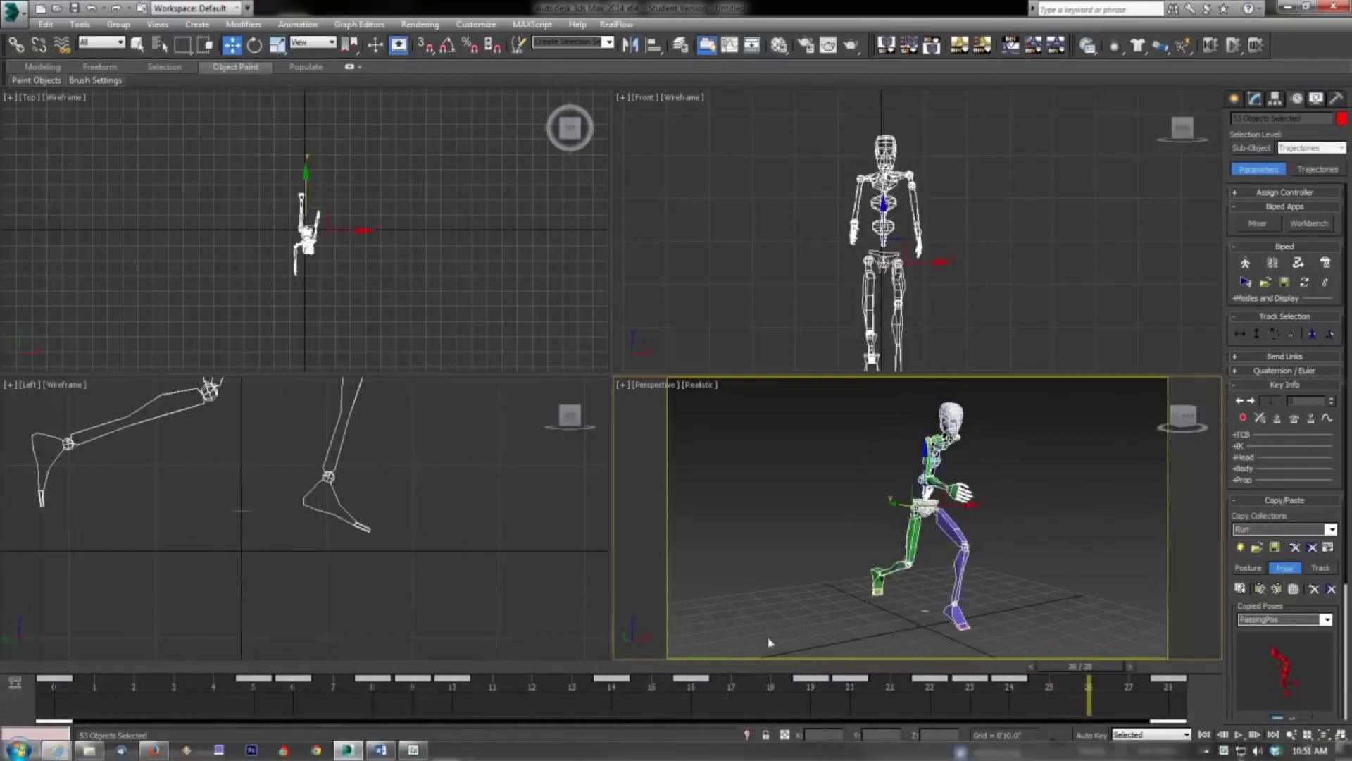
Try to move the start of the key range to about frame 13, undo it and return to frame 0
left_click_drag(58, 721, 572, 725)
key("ctrl+z")
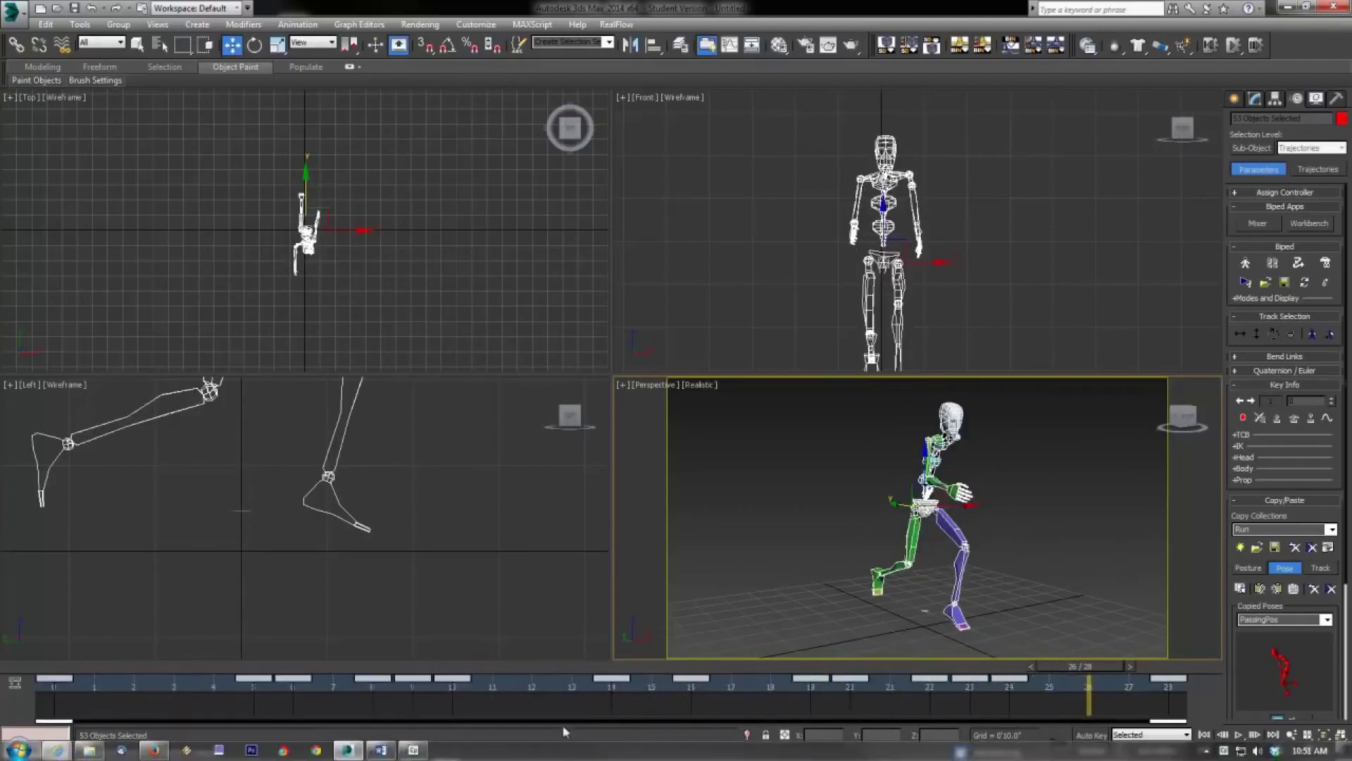
left_click_drag(1116, 669, 50, 655)
key("w")
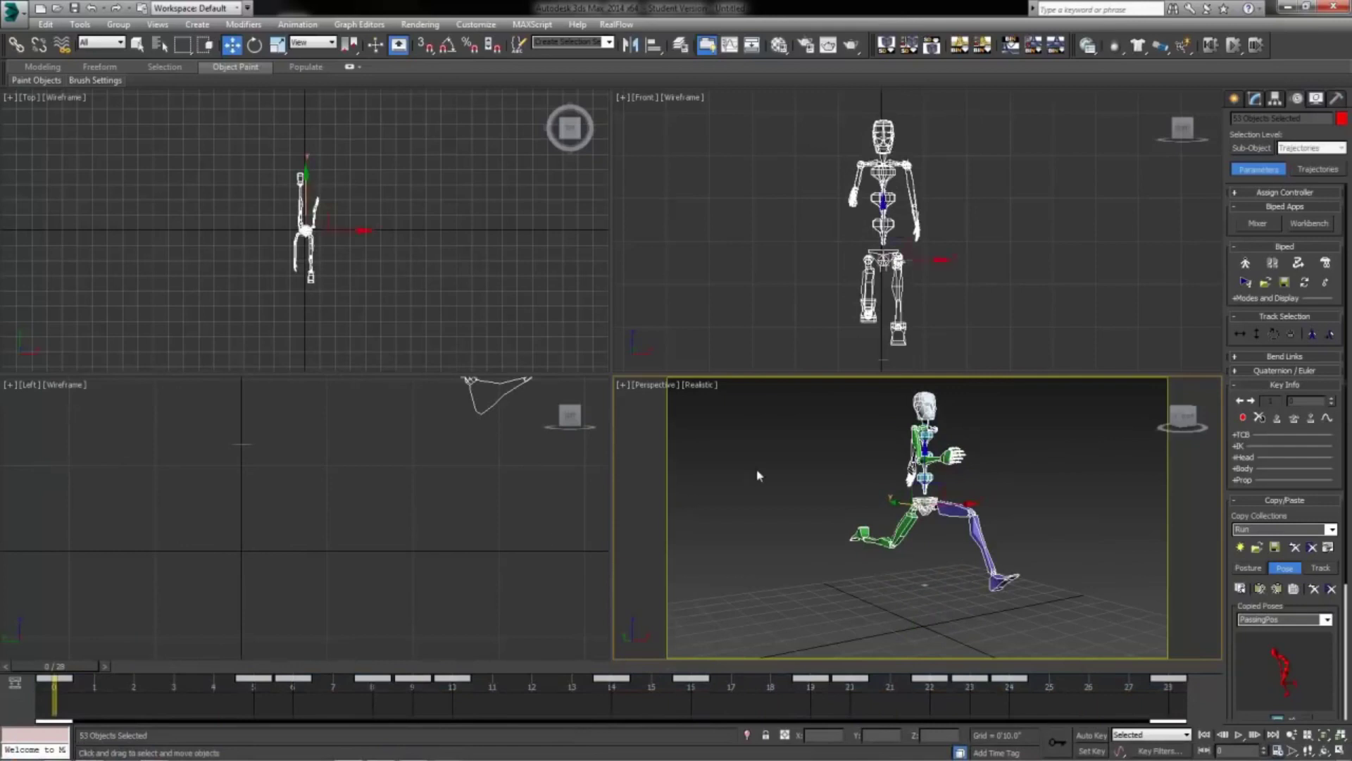
Deselect the biped, play the animation, and show the whole figure in the Left view with shaded display
left_click(758, 476)
left_click(1241, 734)
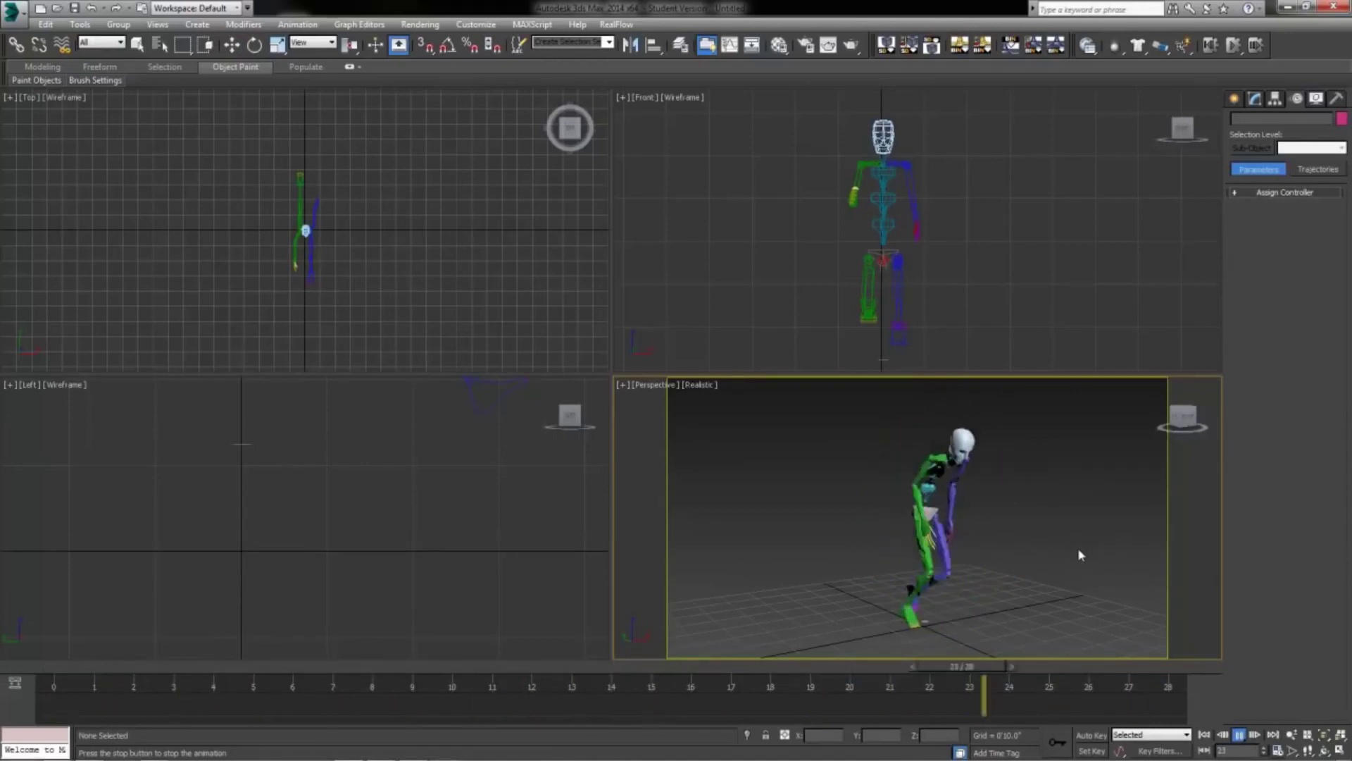
left_click(438, 534)
scroll(435, 454, "down", 4)
middle_click_drag(437, 422, 432, 553)
scroll(493, 582, "down", 2)
left_click(64, 385)
left_click(104, 416)
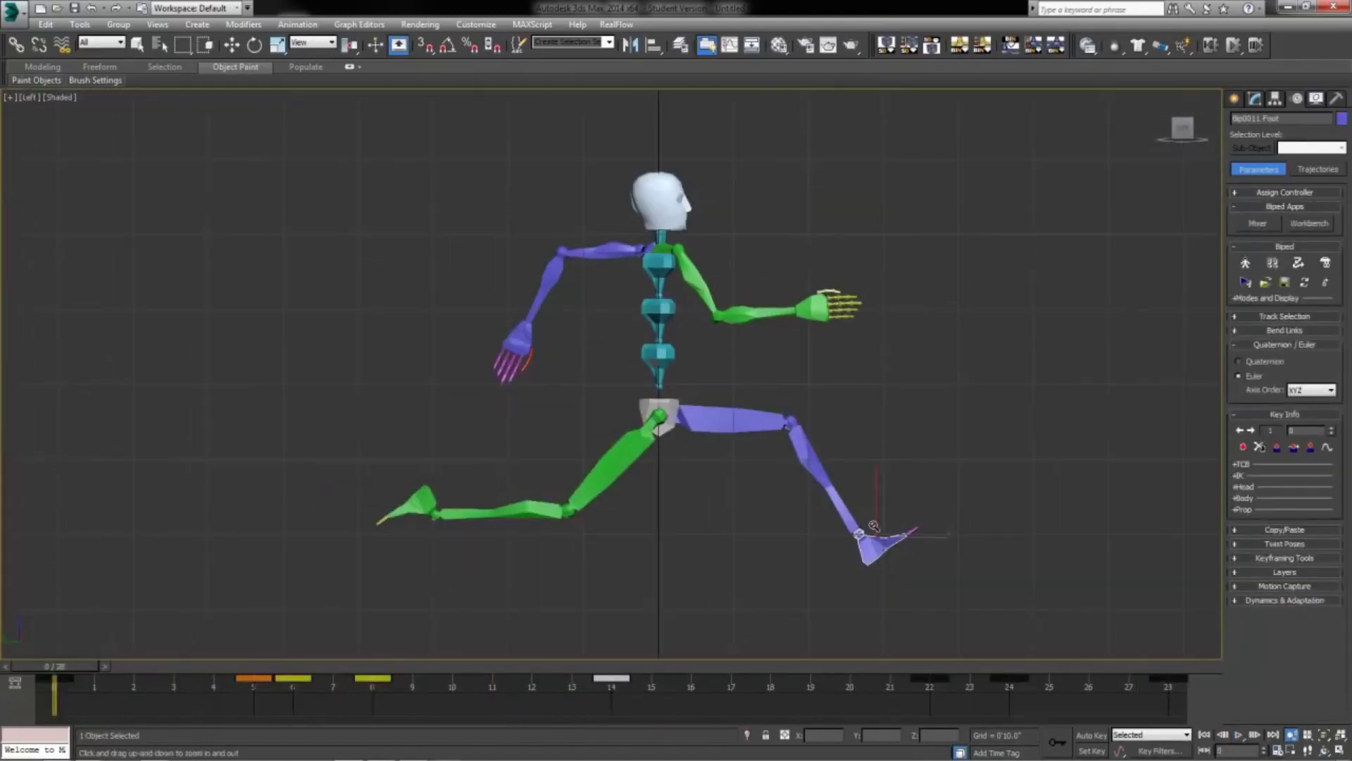
Play the run cycle in the maximized Left view to review the motion from the side
scroll(634, 375, "down", 2)
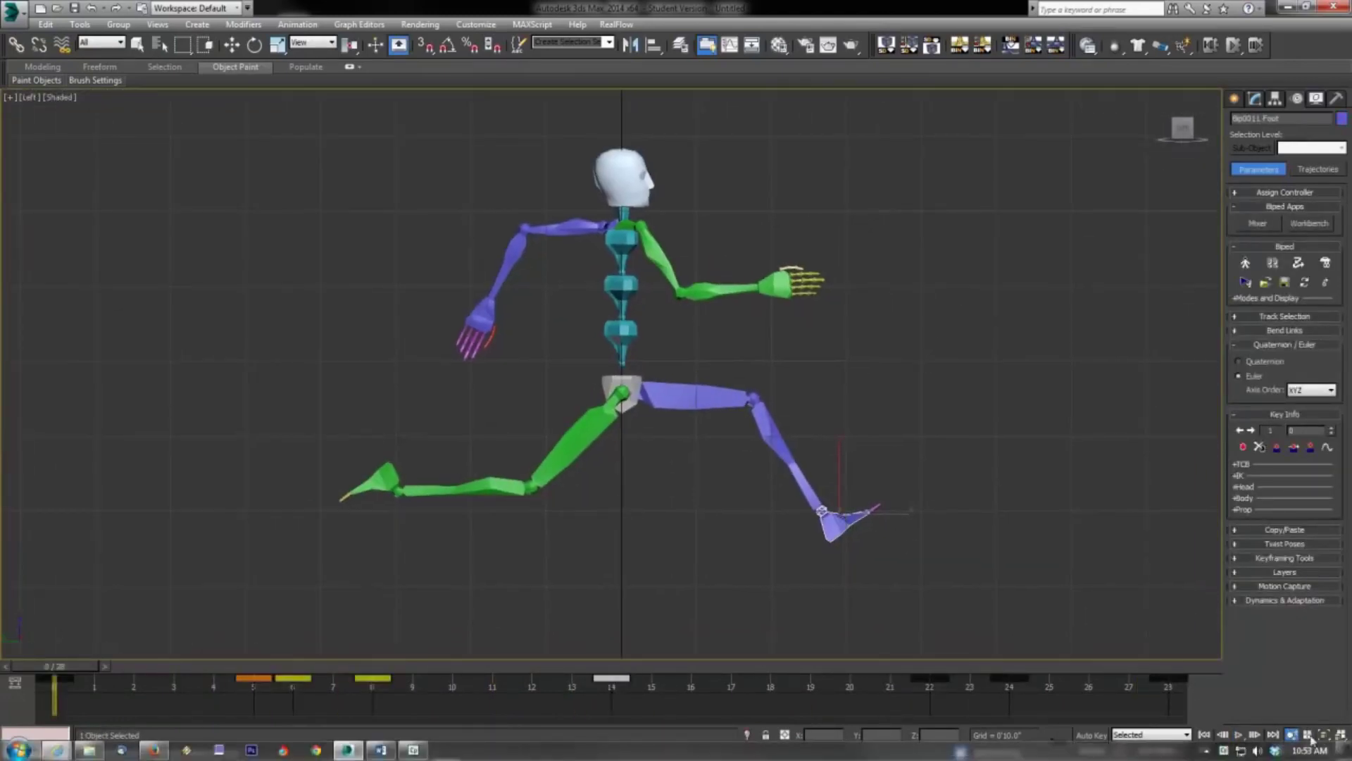
left_click(1238, 735)
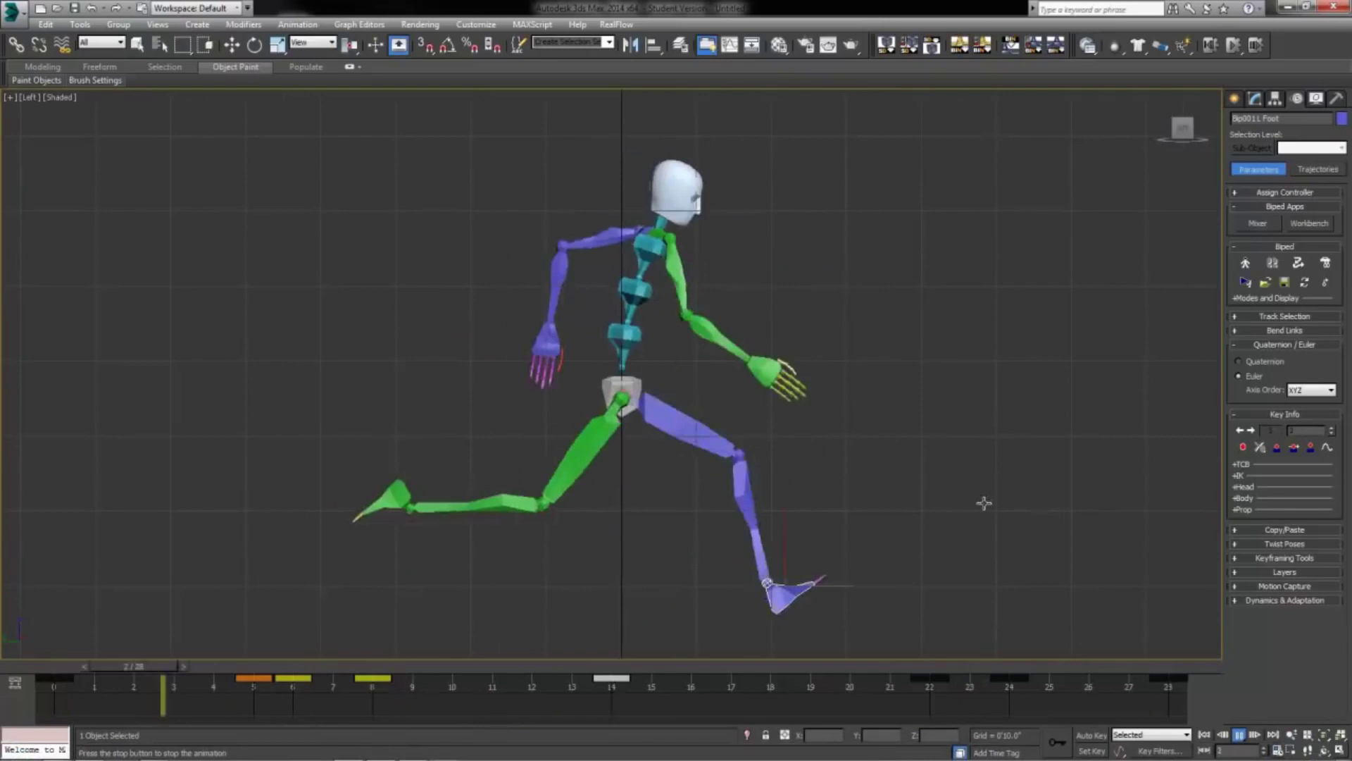